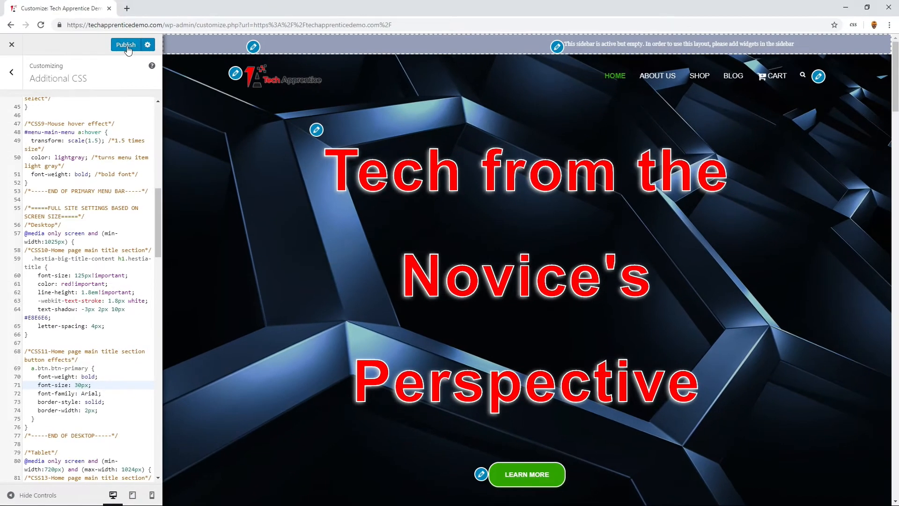
- Publish the Additional CSS edits, close the customizer and check the Learn More button on the live home page
click(127, 46)
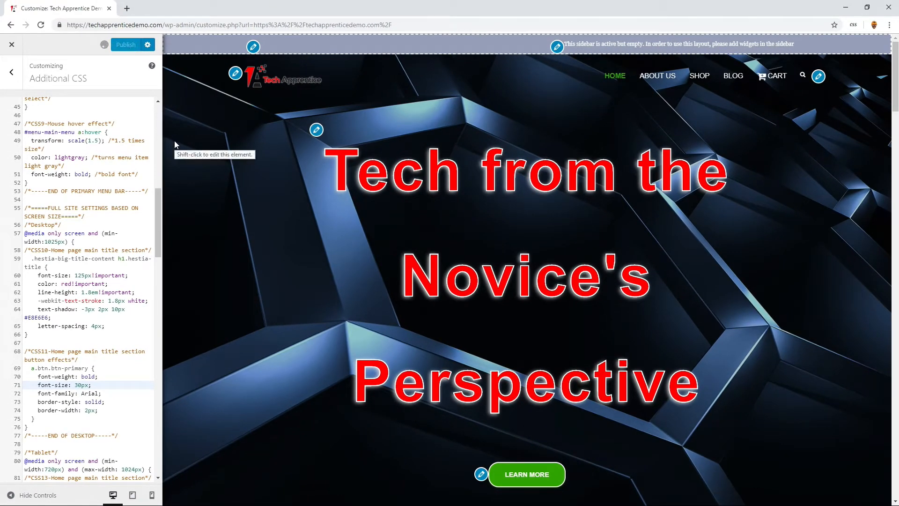
click(12, 44)
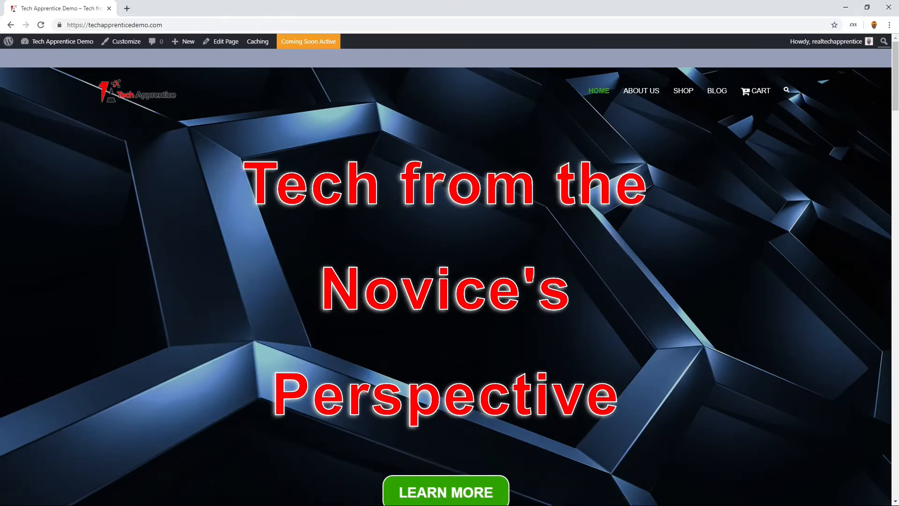
scroll(478, 330, down, 3)
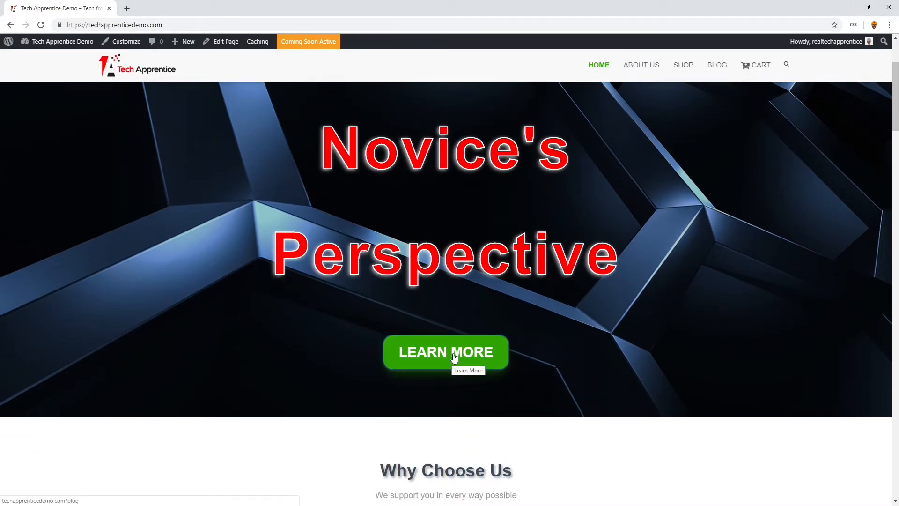
scroll(455, 346, up, 3)
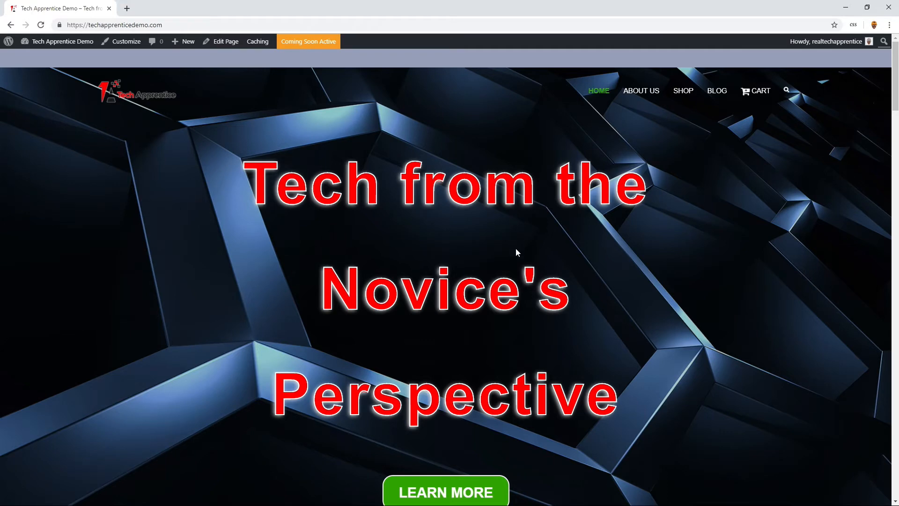
scroll(516, 252, down, 3)
scroll(516, 252, up, 3)
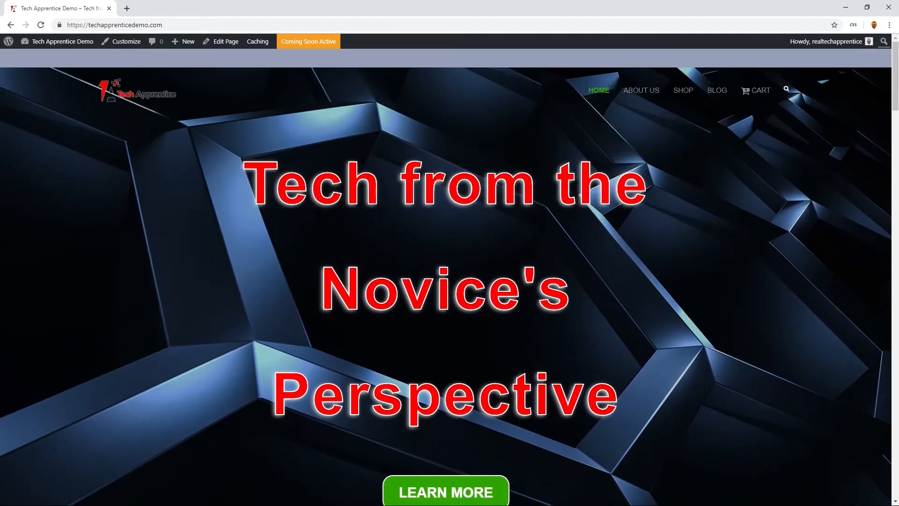
- Reopen the theme customizer and preview the home page at tablet and mobile sizes
click(119, 43)
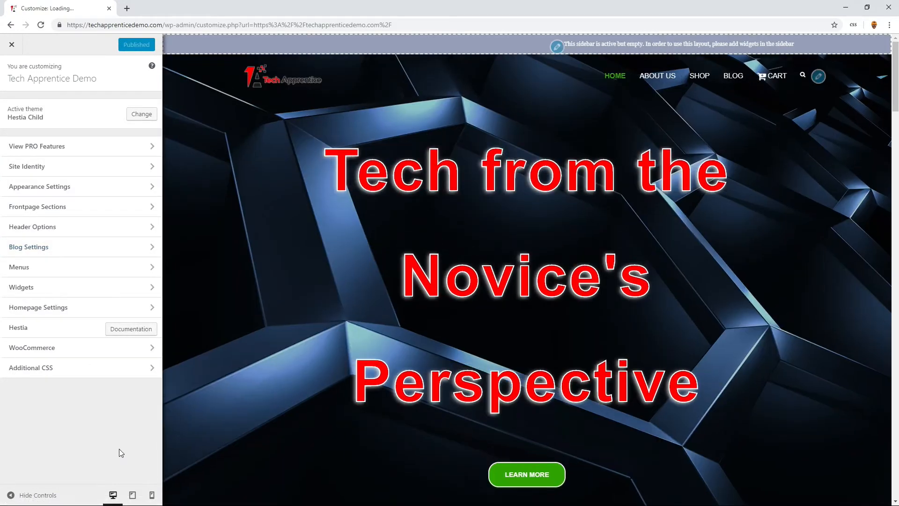
click(133, 495)
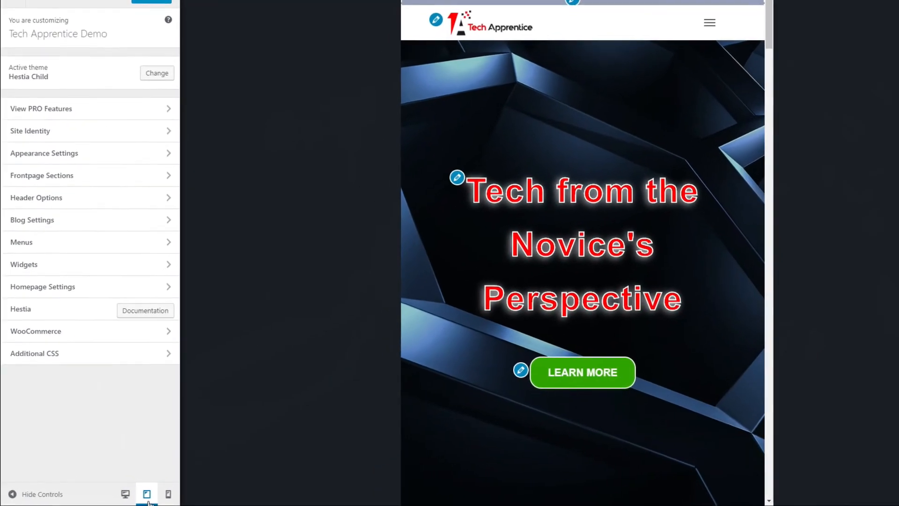
click(172, 493)
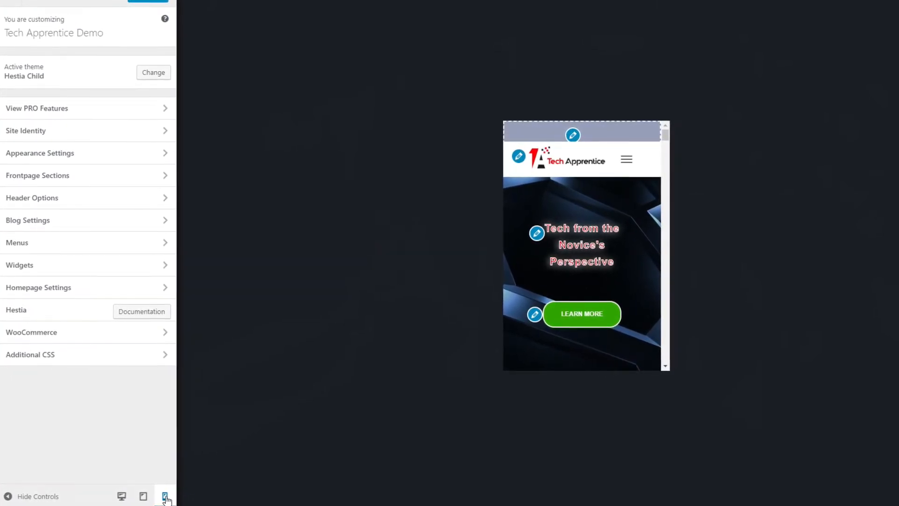
- In the Additional CSS, set the home page main title's font-size in the Mobile section to 25px
click(72, 355)
scroll(85, 366, down, 10)
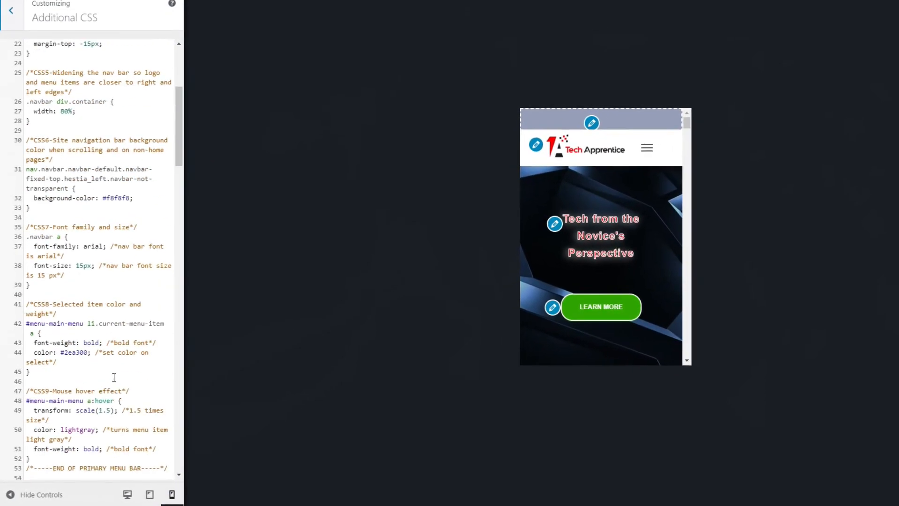
scroll(121, 371, down, 5)
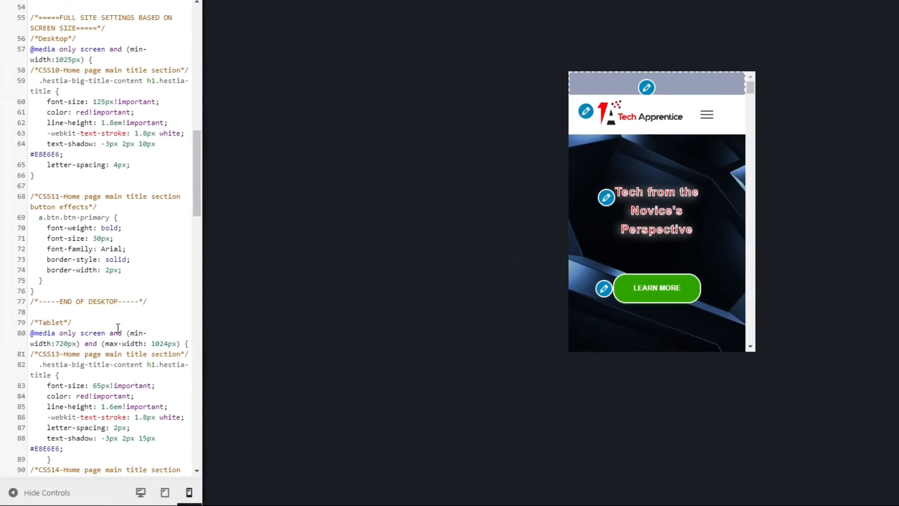
scroll(89, 208, up, 2)
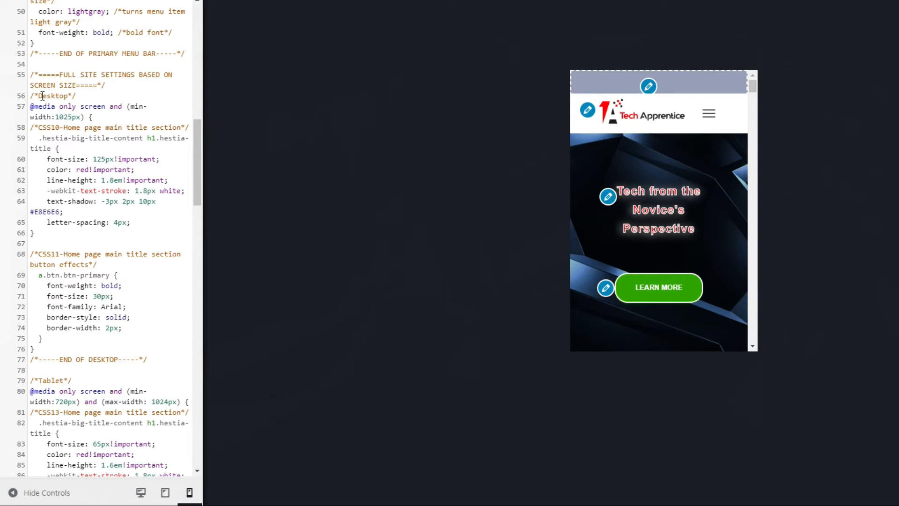
scroll(55, 205, down, 1)
scroll(56, 205, down, 5)
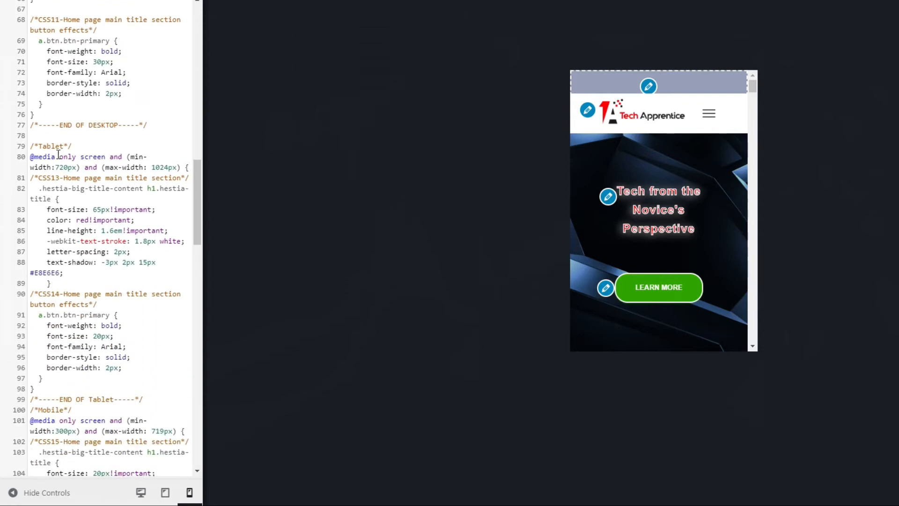
scroll(57, 158, down, 8)
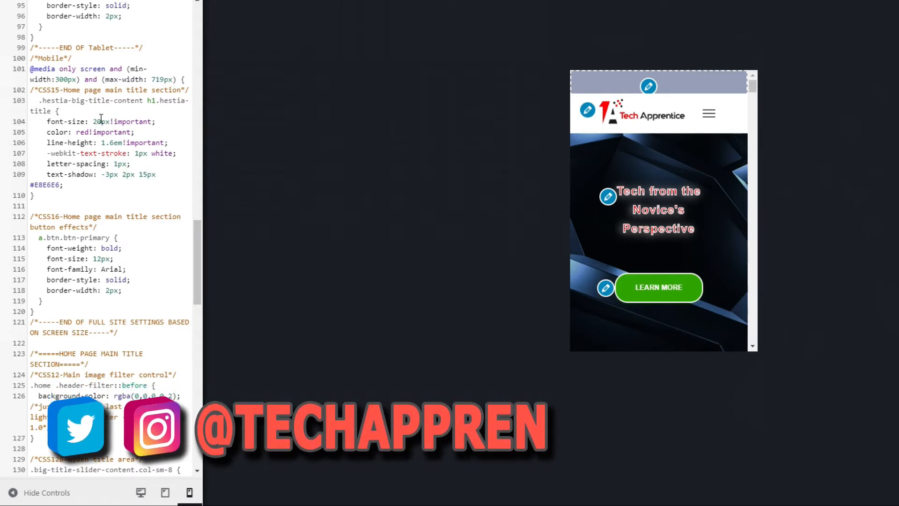
click(103, 121)
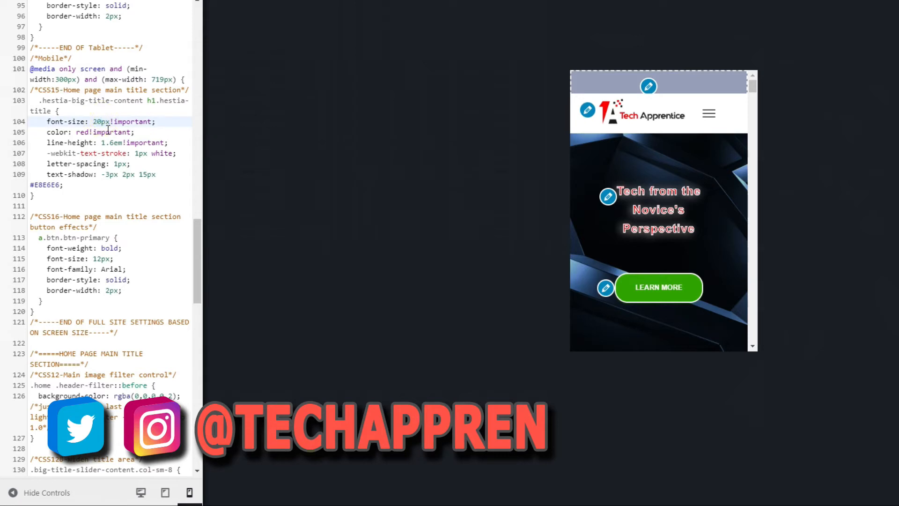
key(BackSpace)
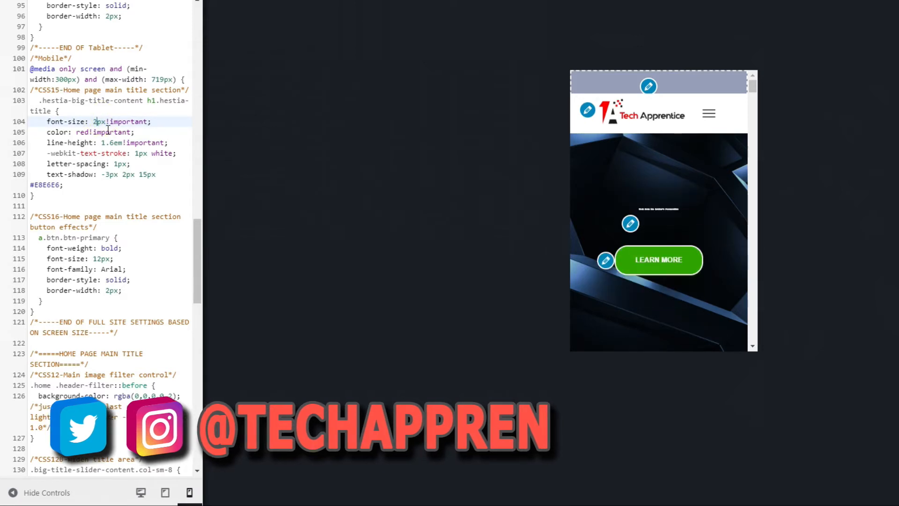
text(5)
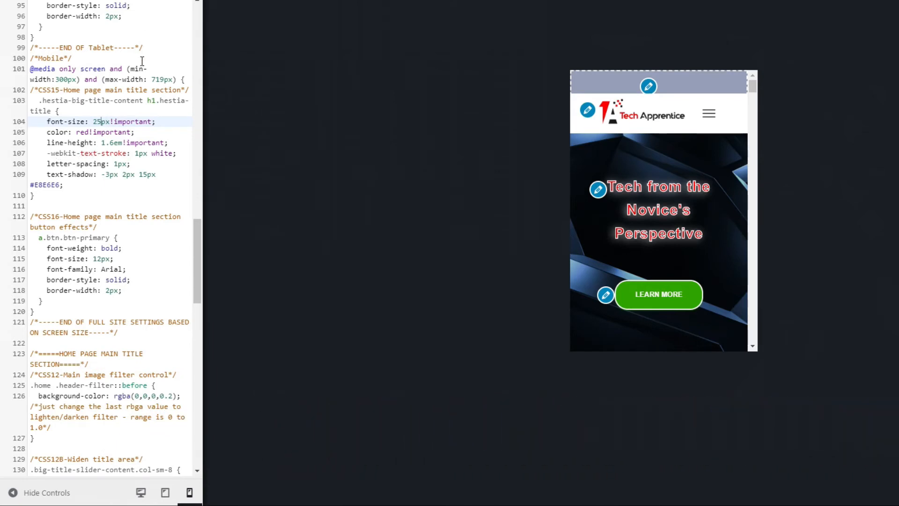
- Set the mobile main title's font-size to 30px and publish the CSS change
key(BackSpace)
key(BackSpace)
text(30)
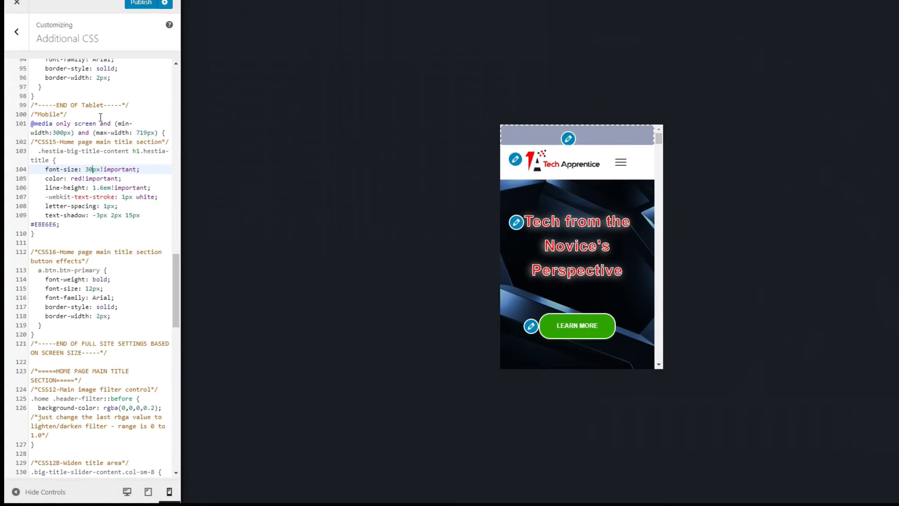
click(124, 47)
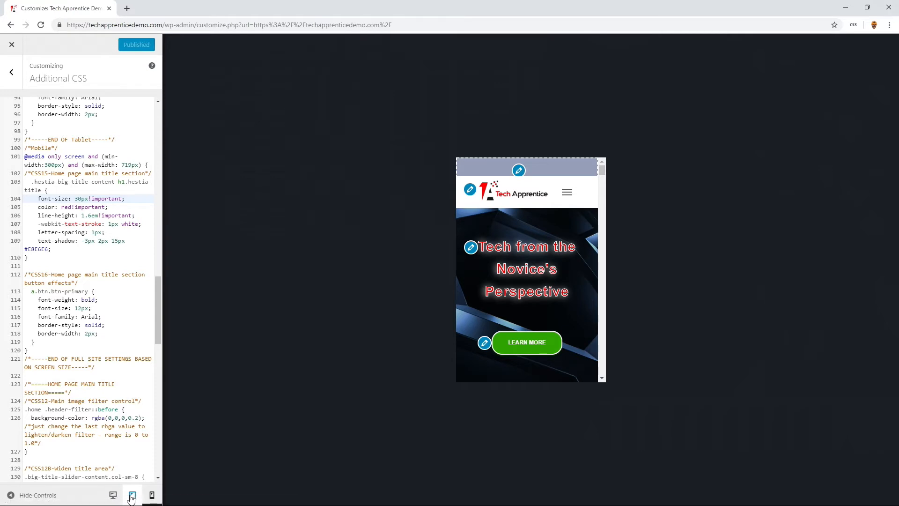
- Preview the home page at tablet and desktop sizes and close the customizer
click(131, 496)
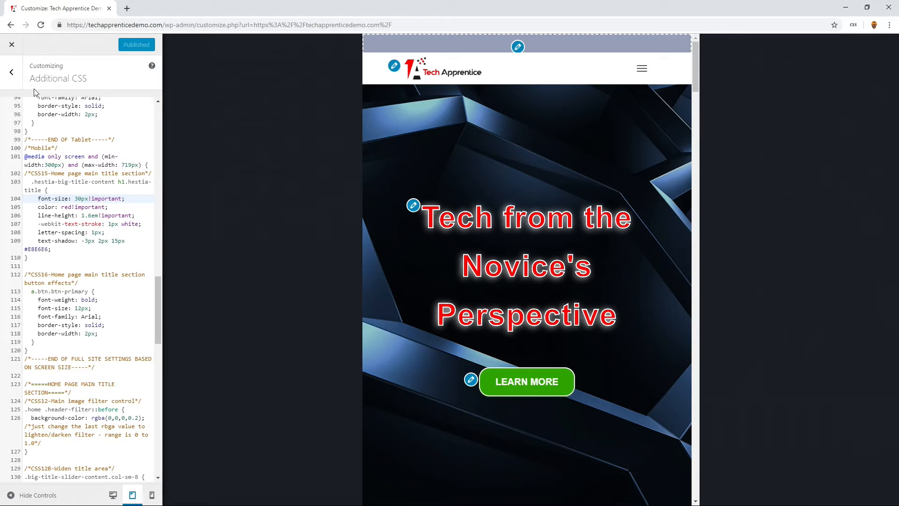
click(113, 495)
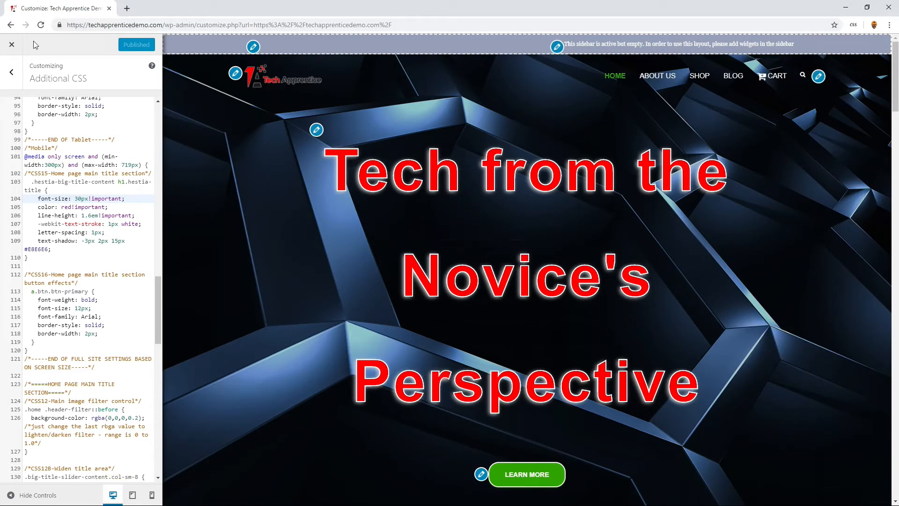
click(12, 46)
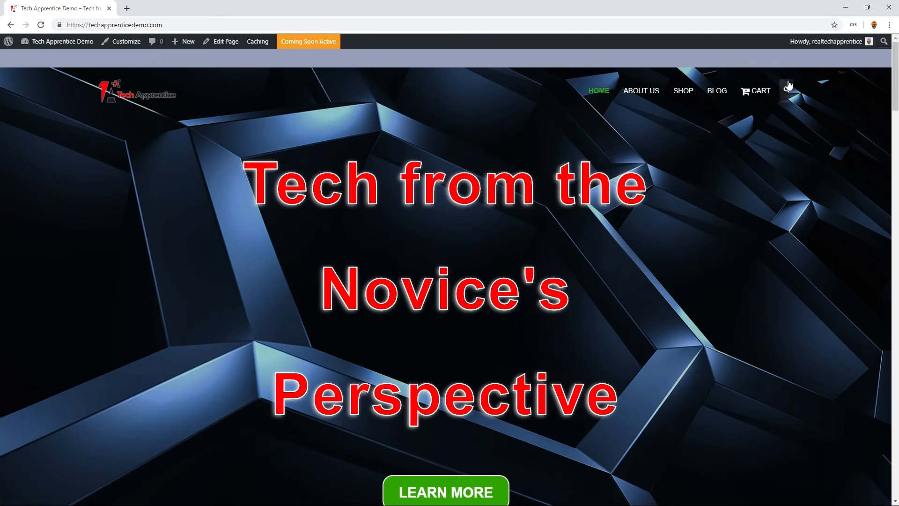
- Go to the site's About Us page and open it for editing
click(646, 90)
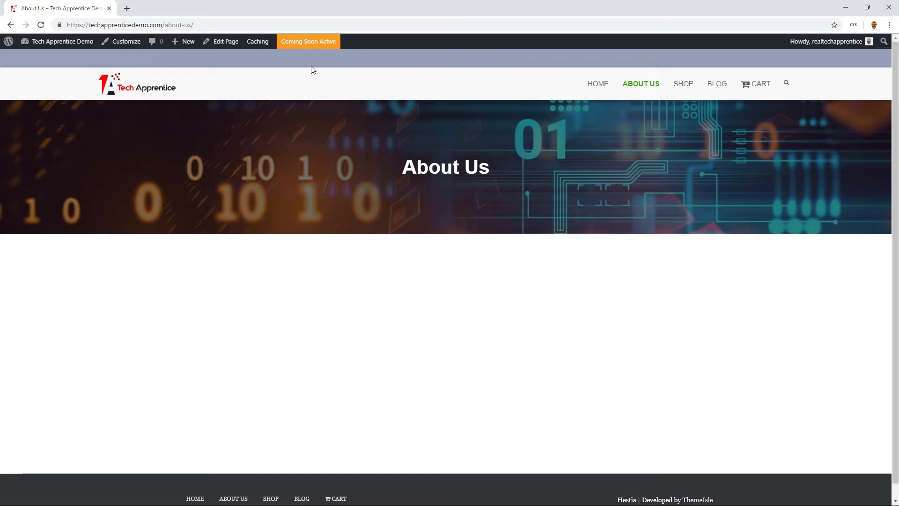
click(220, 42)
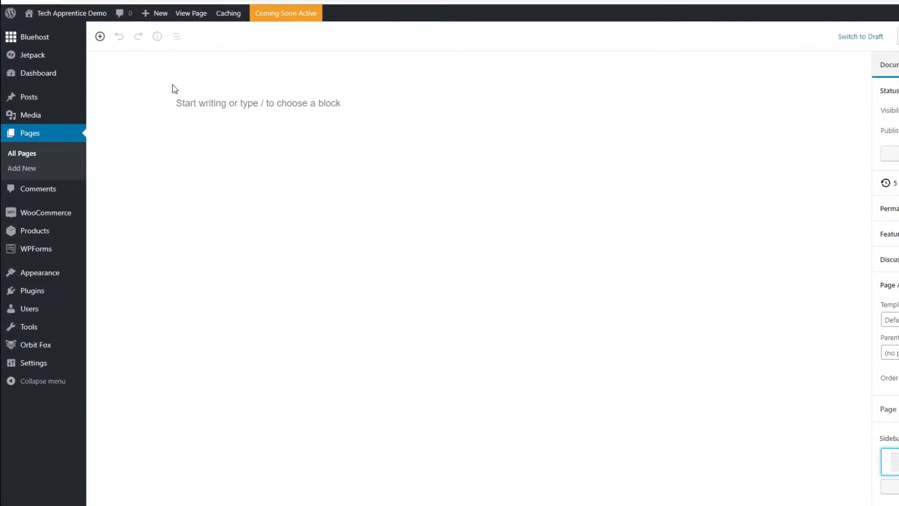
- View the page for adding new plugins and reopen the About Us page for editing from the list of all pages
mouse_move(32, 294)
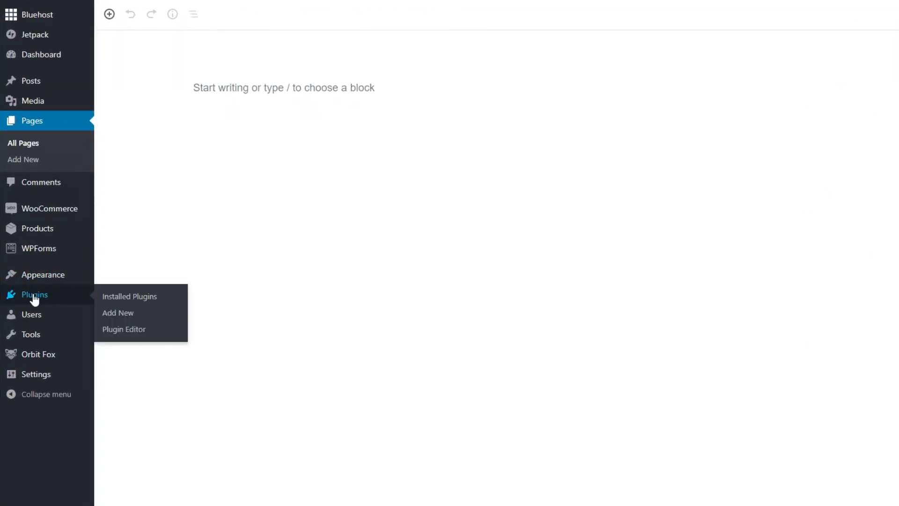
click(115, 314)
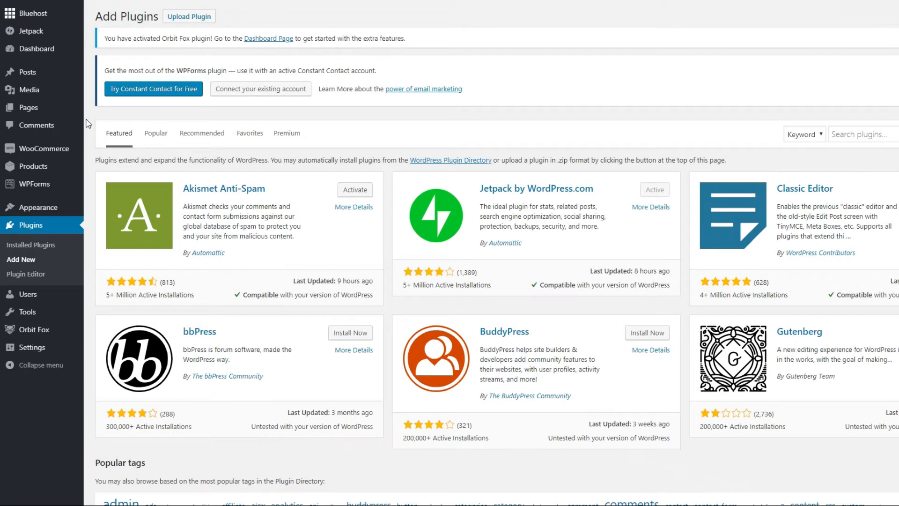
mouse_move(31, 114)
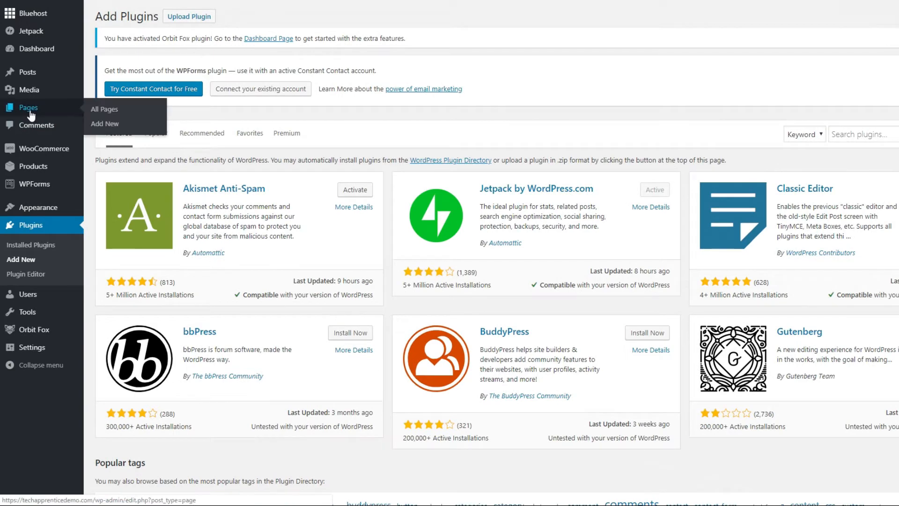
click(98, 109)
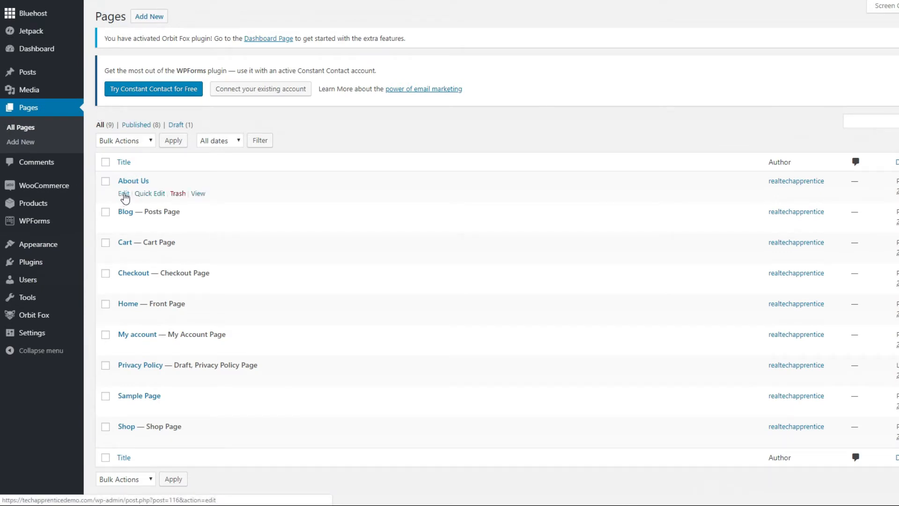
click(124, 193)
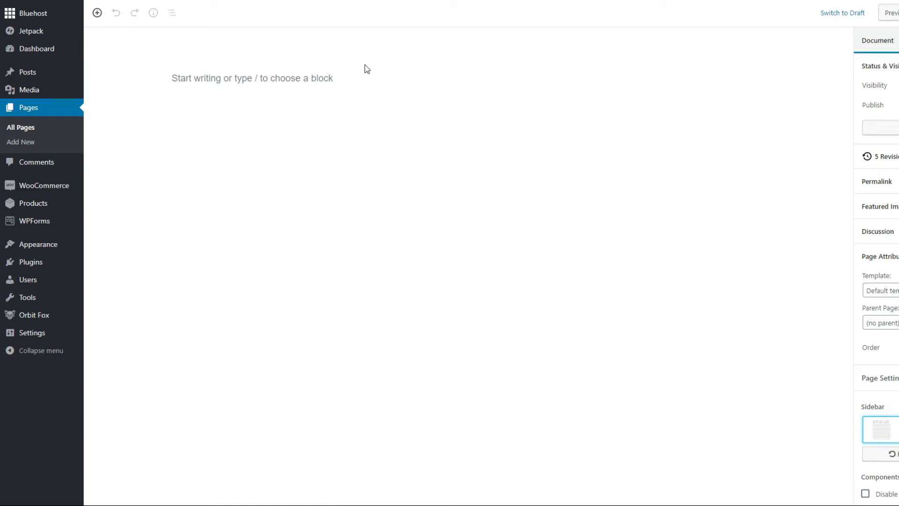
- Examine the Permalink, Featured Image and Discussion settings of the About Us page, collapsing each section again
drag(338, 41, 535, 39)
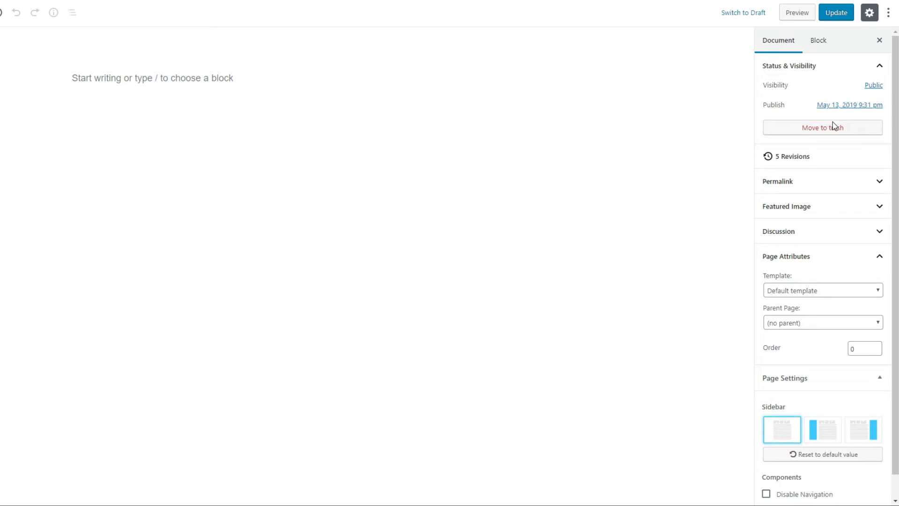
click(816, 187)
click(816, 186)
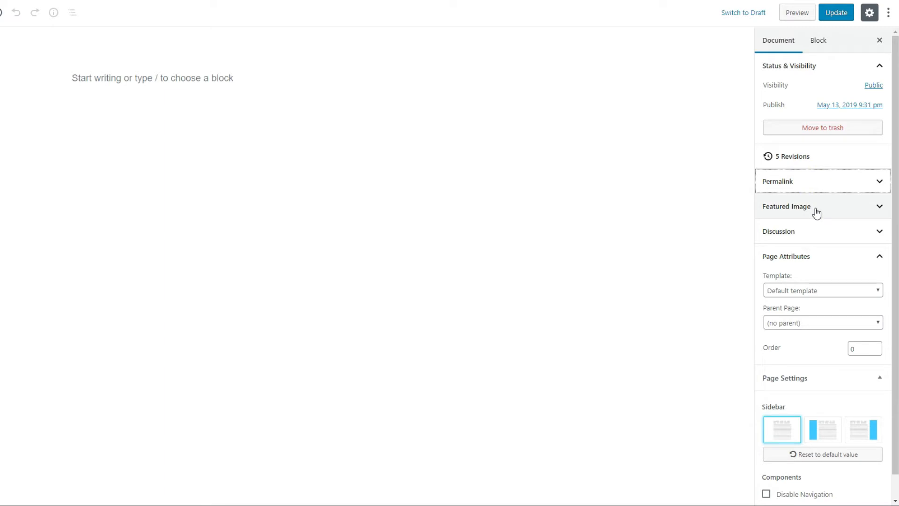
click(816, 211)
click(815, 209)
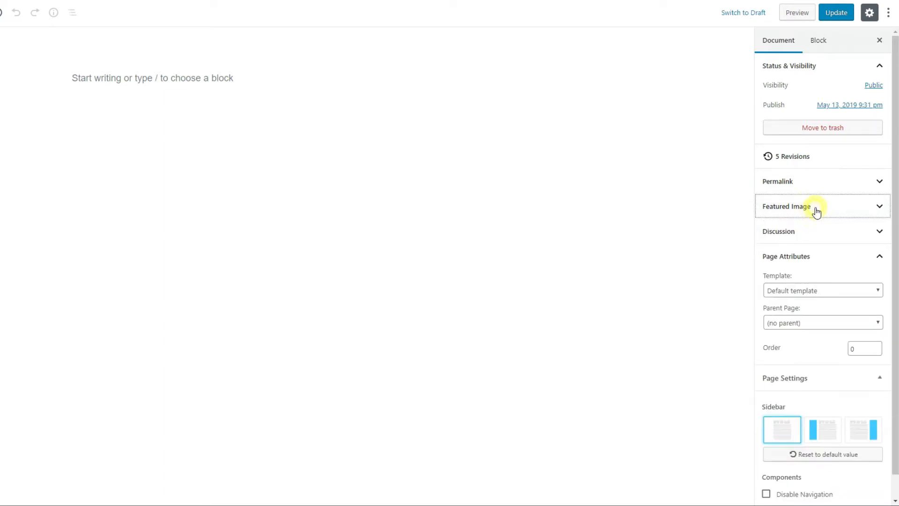
click(817, 231)
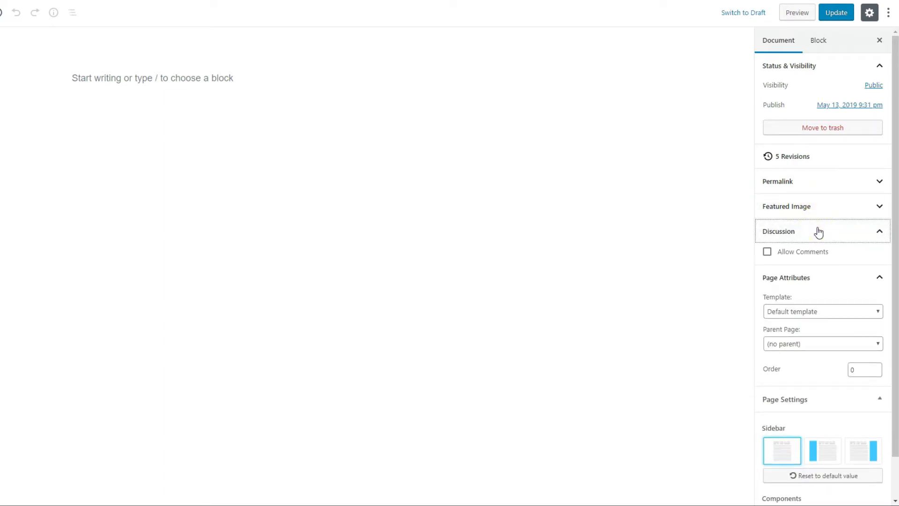
click(818, 231)
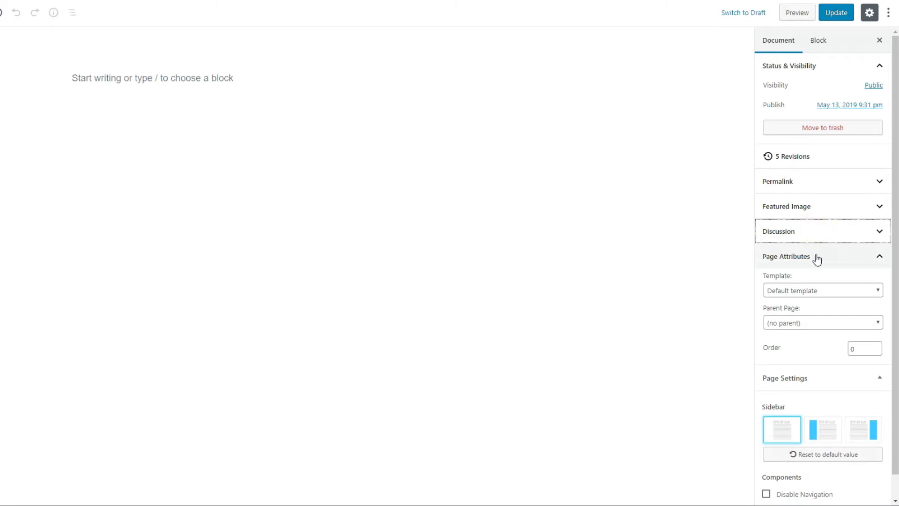
- Set the About Us page's template to Fullwidth Template
click(864, 296)
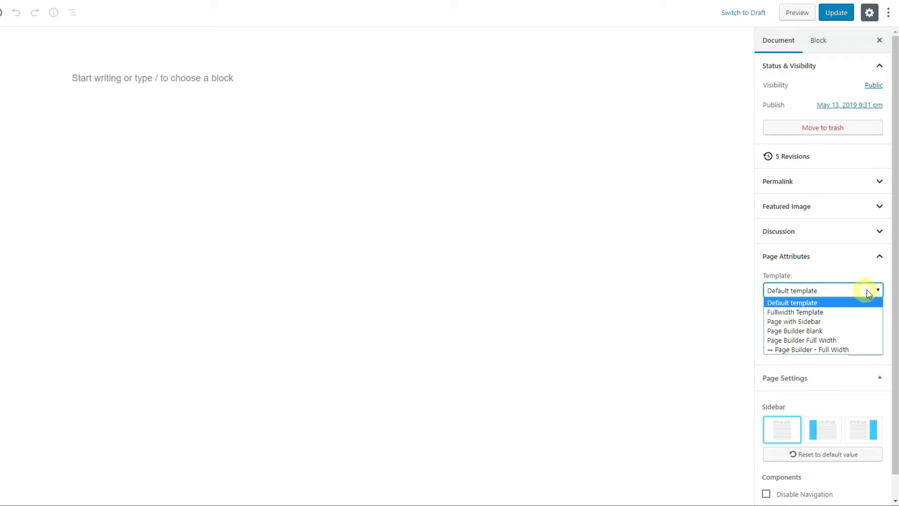
click(826, 313)
scroll(795, 389, down, 1)
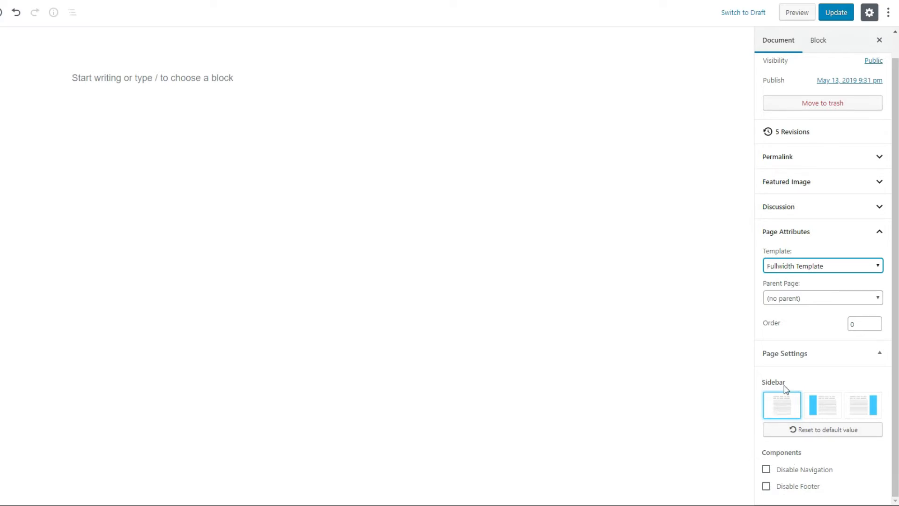
- Save the About Us page's template setting by updating the page
click(836, 18)
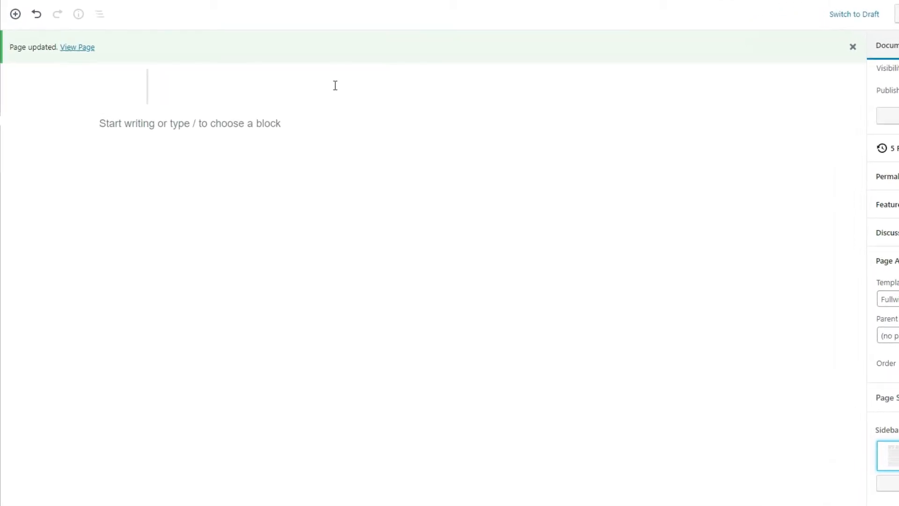
- Examine the block types offered for the page's empty block, including the Common Blocks, Formatting and Layout Elements categories
click(104, 125)
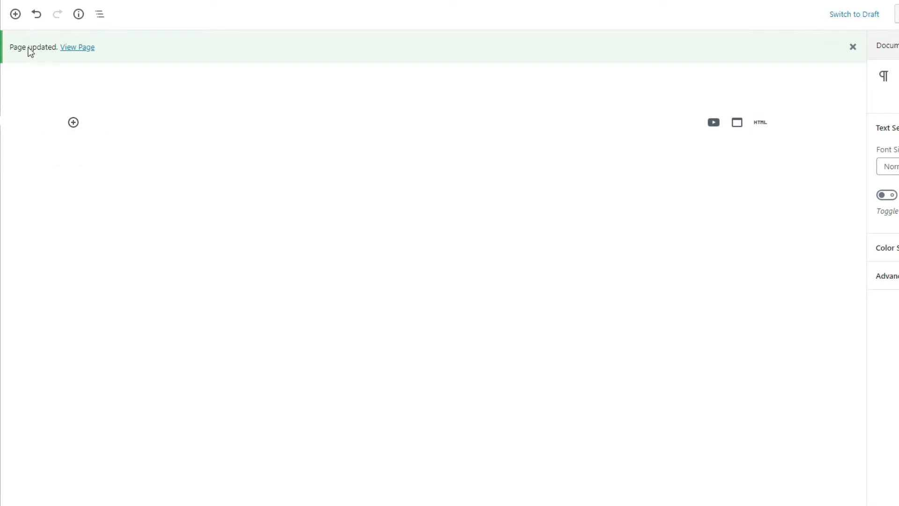
click(72, 124)
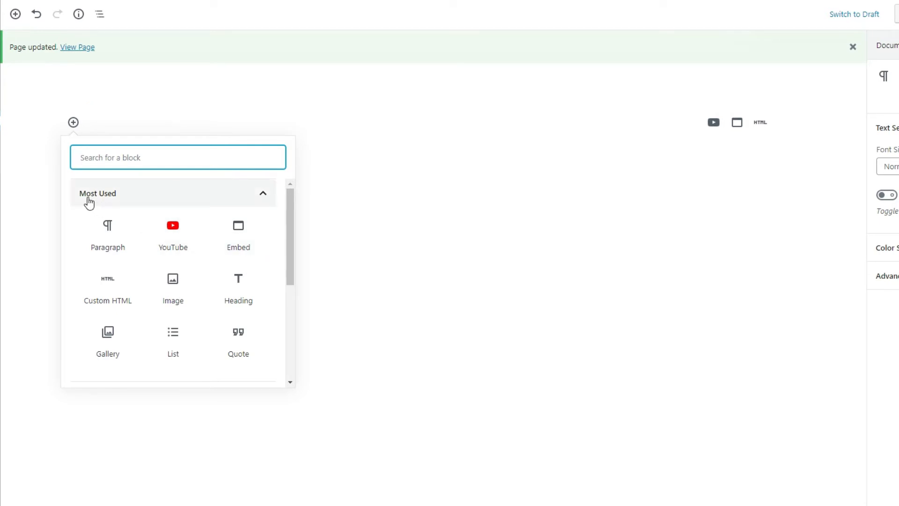
scroll(179, 243, down, 3)
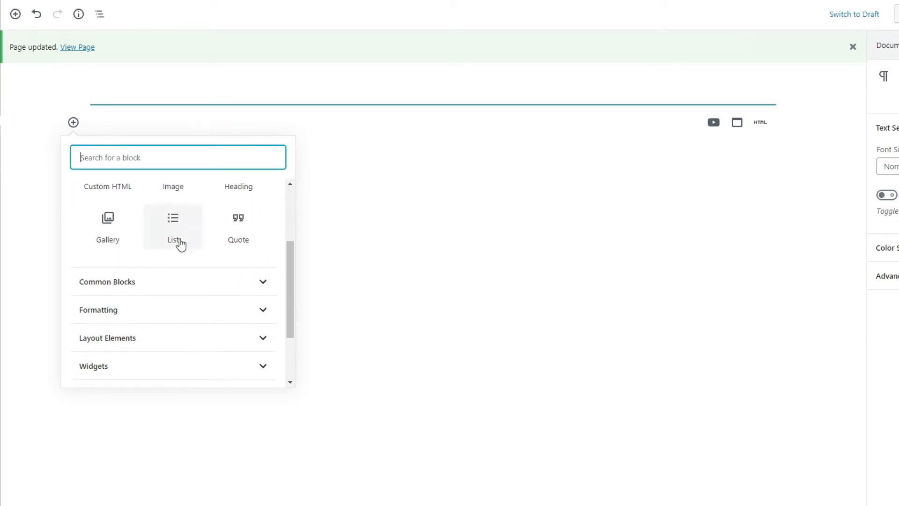
click(157, 284)
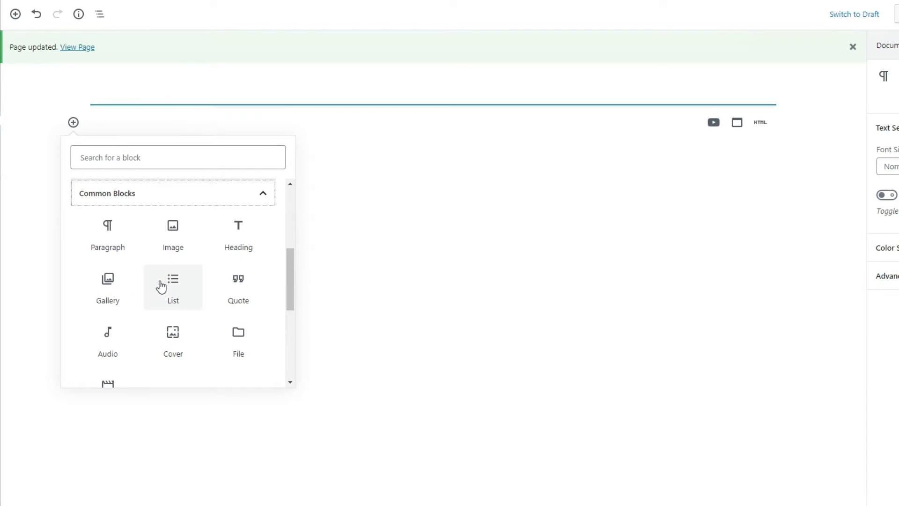
scroll(159, 285, down, 1)
scroll(161, 287, down, 5)
click(159, 234)
scroll(196, 300, down, 3)
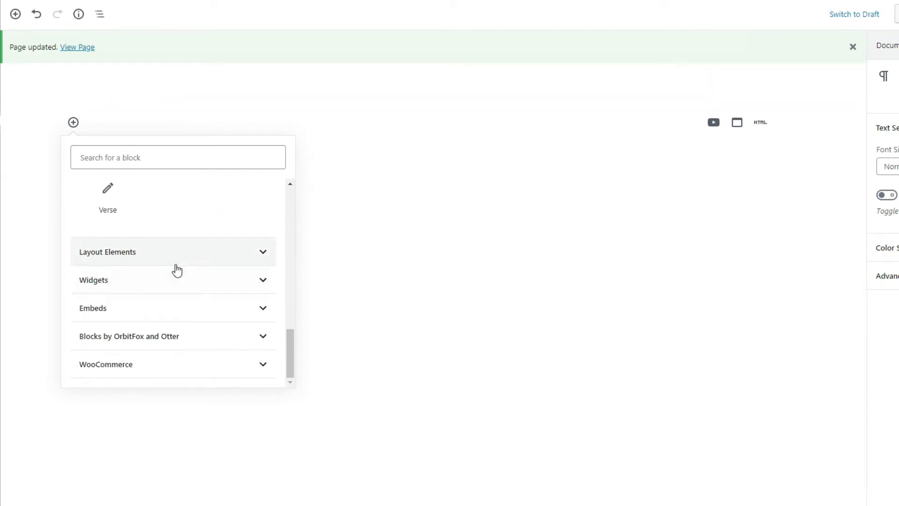
click(175, 260)
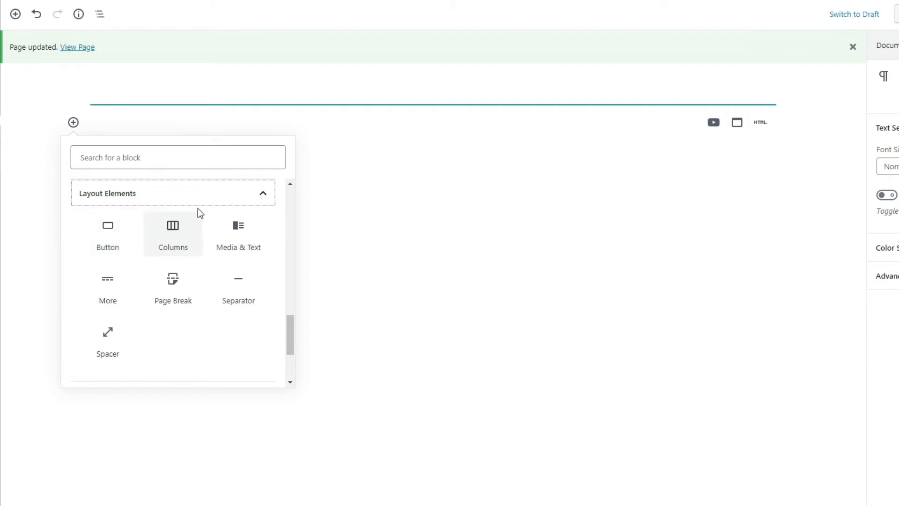
click(250, 202)
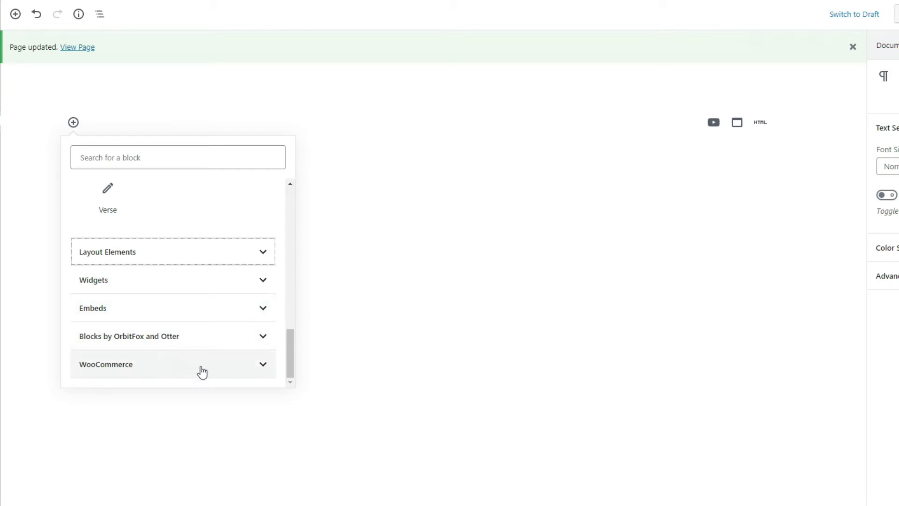
click(291, 207)
scroll(291, 206, up, 10)
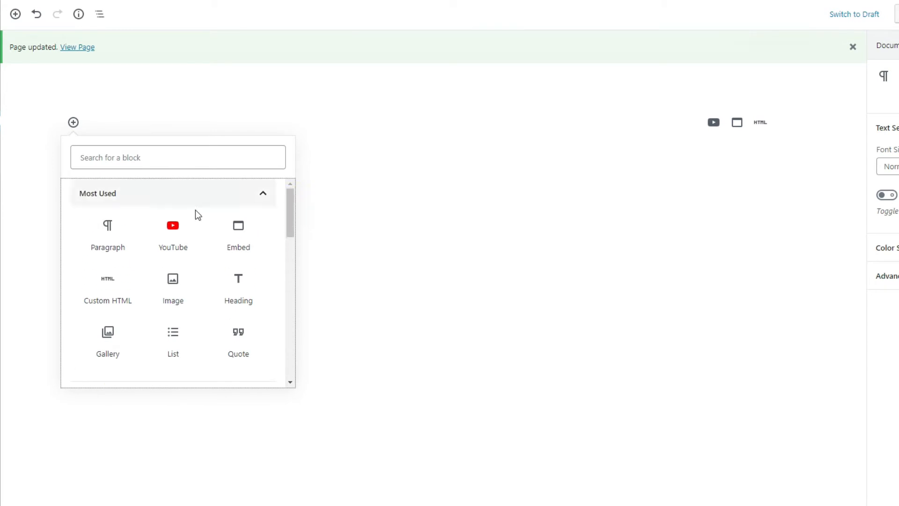
- Add a Paragraph block and paste the prepared text welcoming visitors to the Tech Apprentice Demo site
click(106, 234)
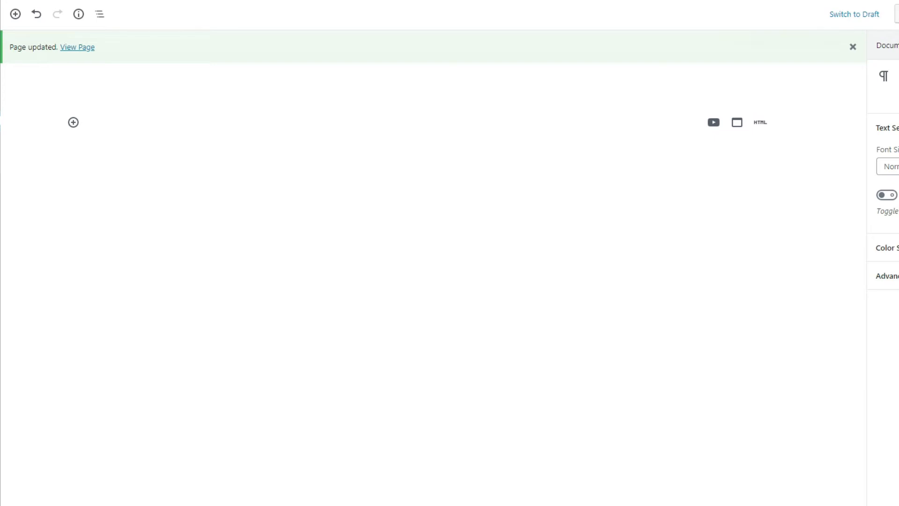
right_click(113, 121)
click(164, 212)
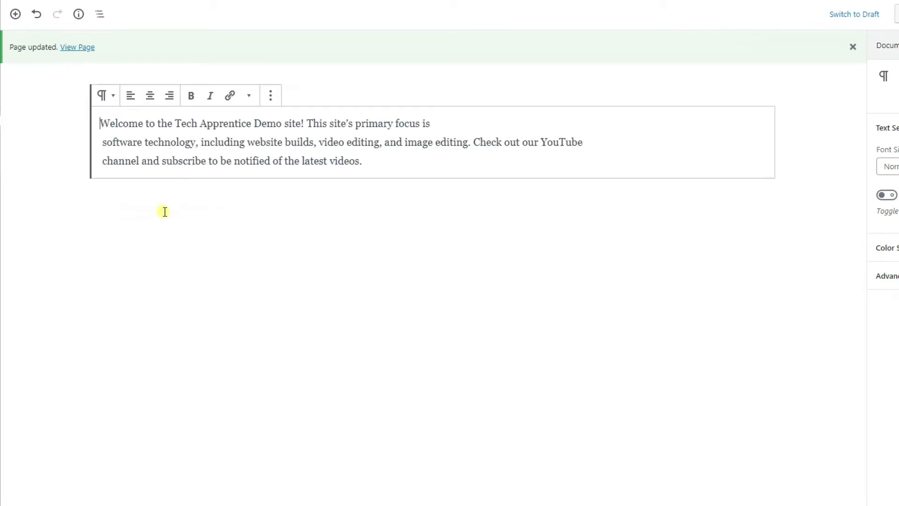
- Remove the line breaks after "primary focus is" and "YouTube" so the welcome text runs as one continuous paragraph
click(443, 124)
key(Delete)
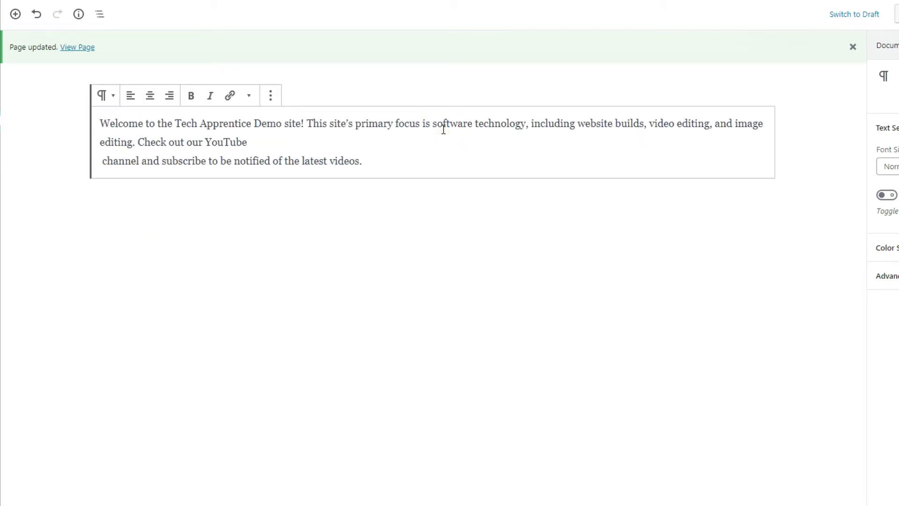
click(381, 144)
key(Delete)
key(End)
- Link the words "YouTube channel" in the welcome paragraph to the copied address youtube.com/channel/UCAeB0AKaAeSbAgXoygYquSQ
drag(206, 142, 287, 145)
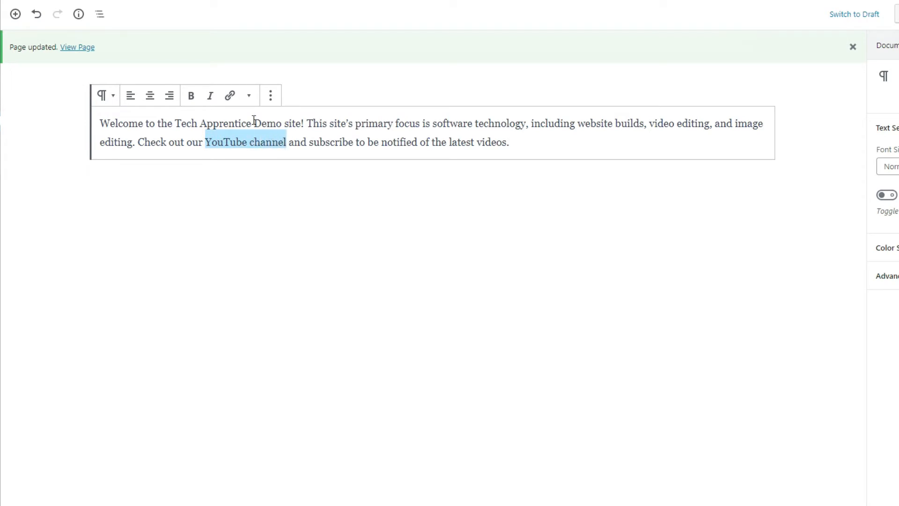
click(230, 99)
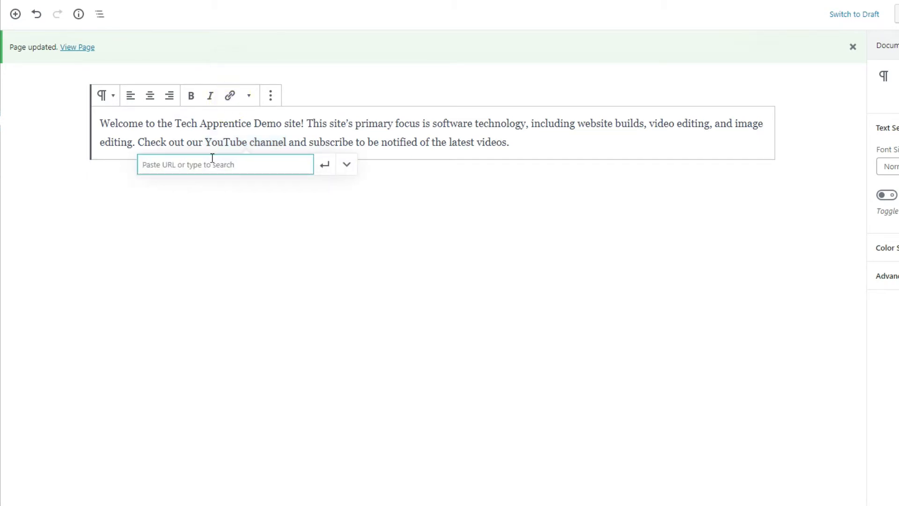
right_click(198, 165)
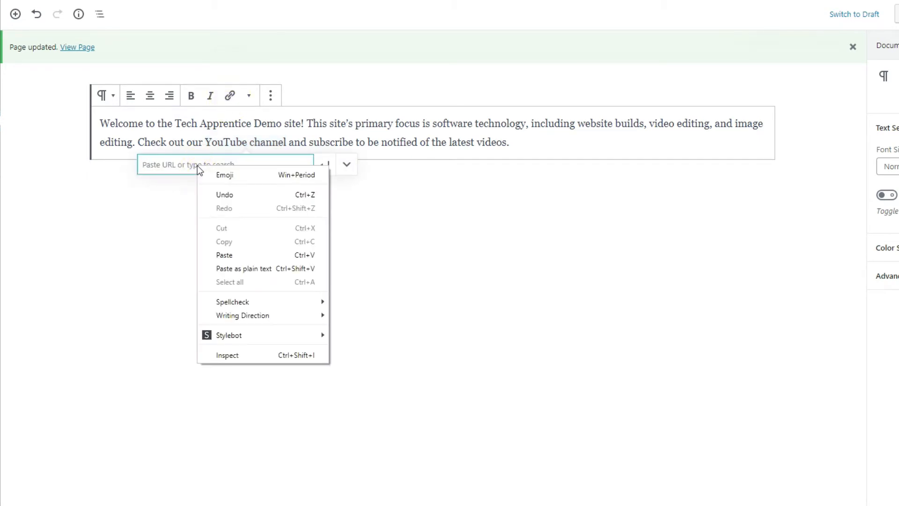
click(235, 253)
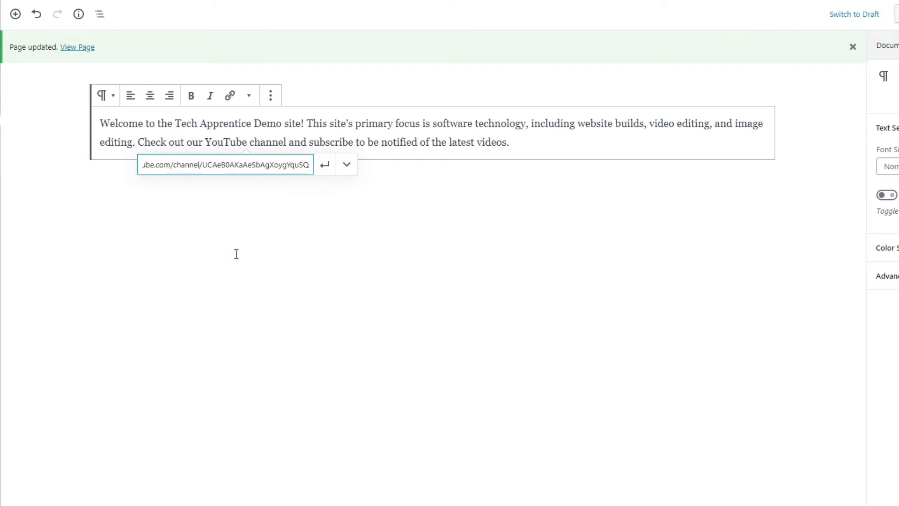
click(325, 165)
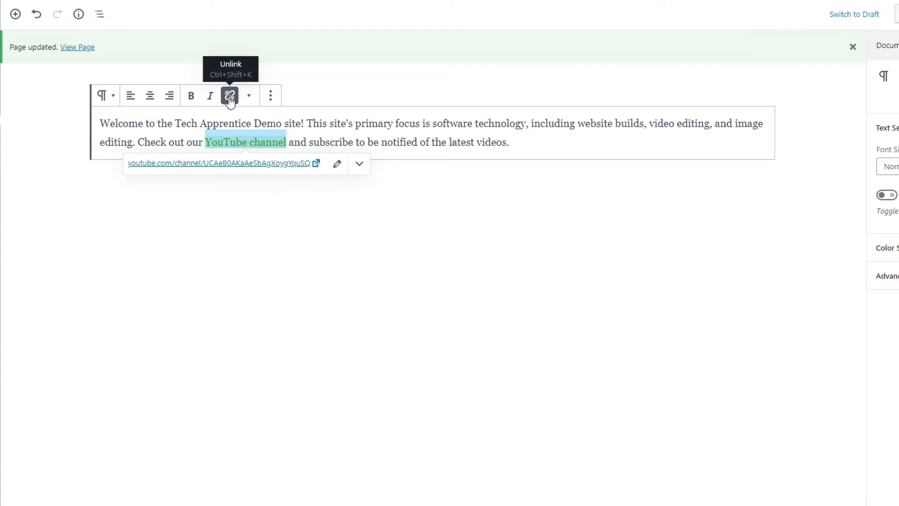
click(321, 247)
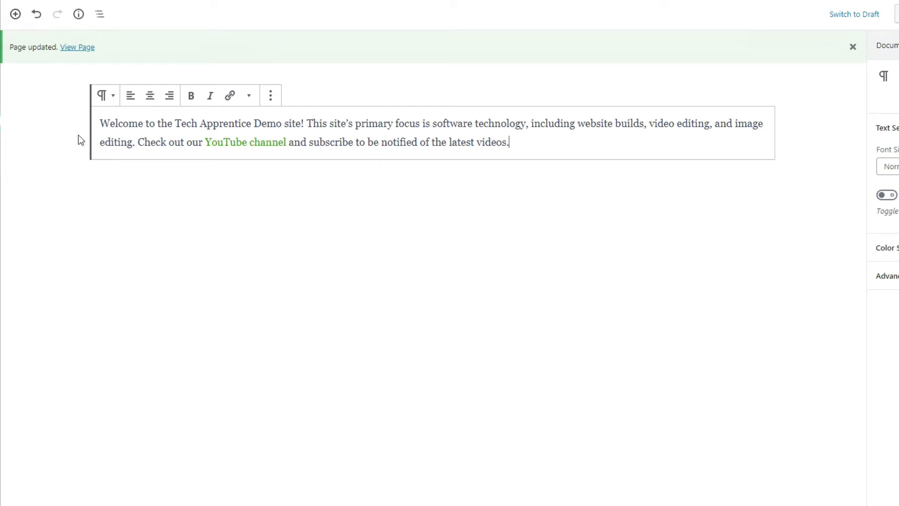
- Insert a YouTube block below the welcome paragraph and align it to the center
click(110, 192)
click(16, 15)
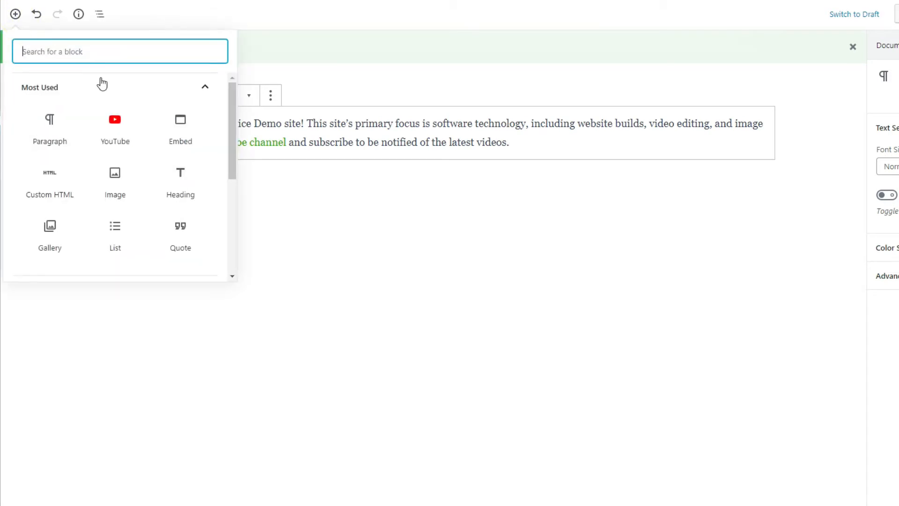
click(116, 142)
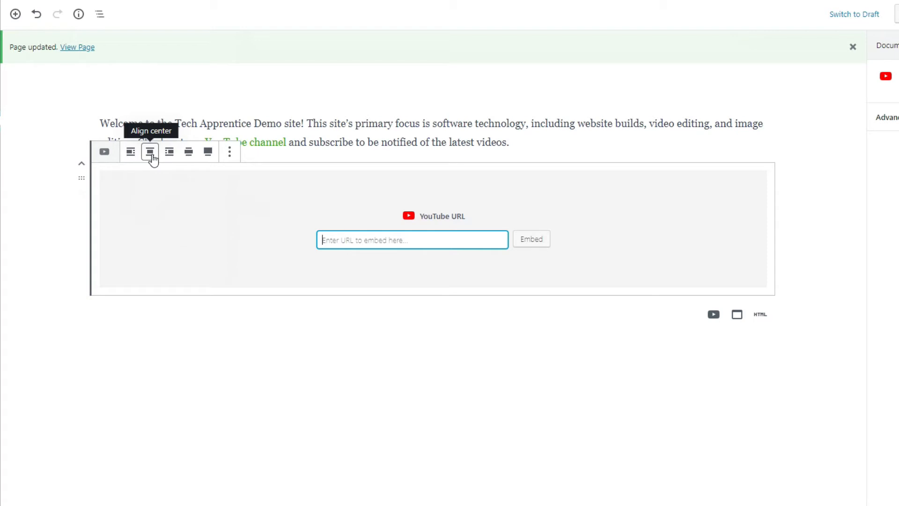
click(153, 157)
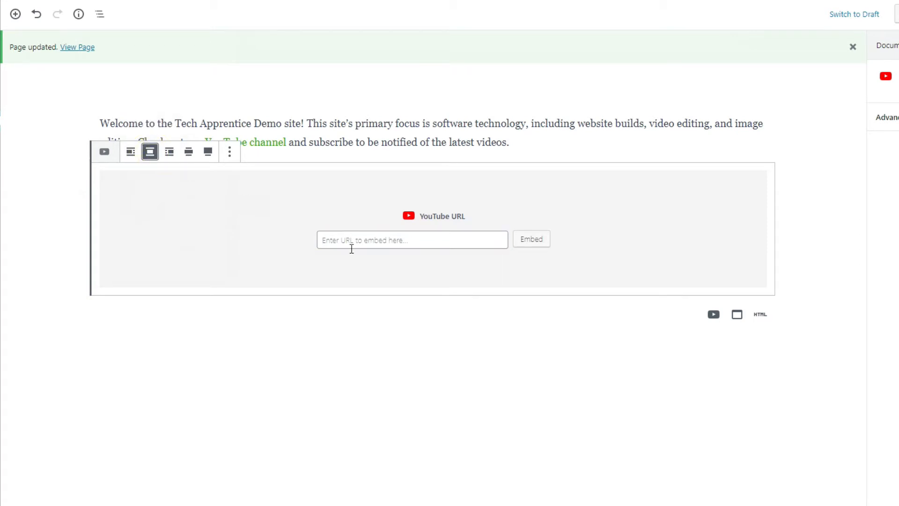
click(349, 243)
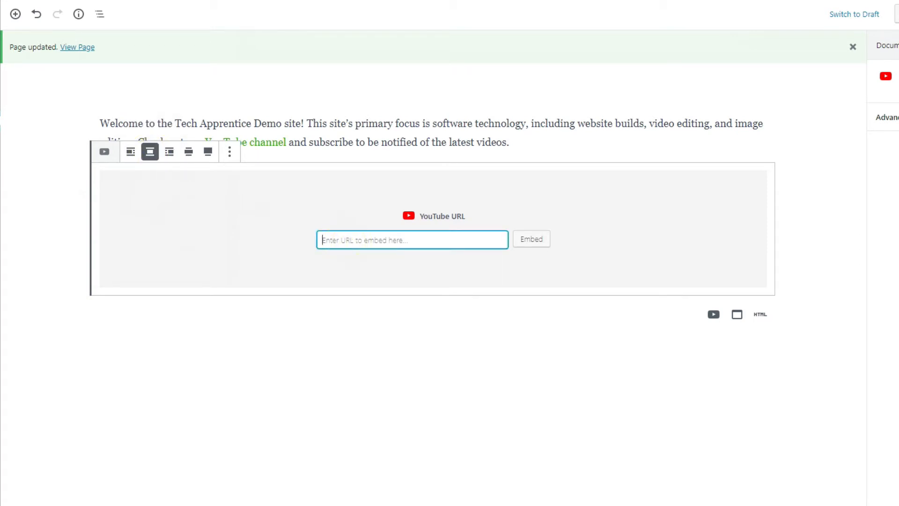
click(385, 239)
right_click(385, 241)
click(450, 331)
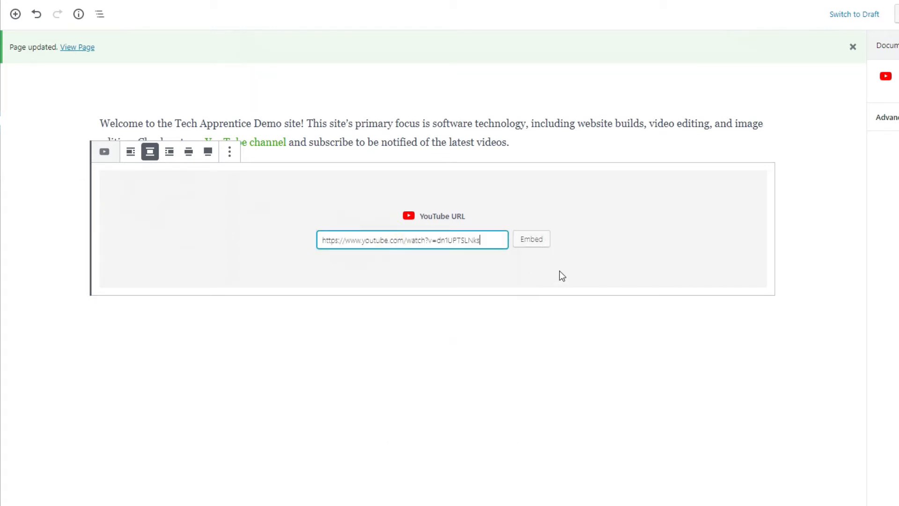
click(537, 246)
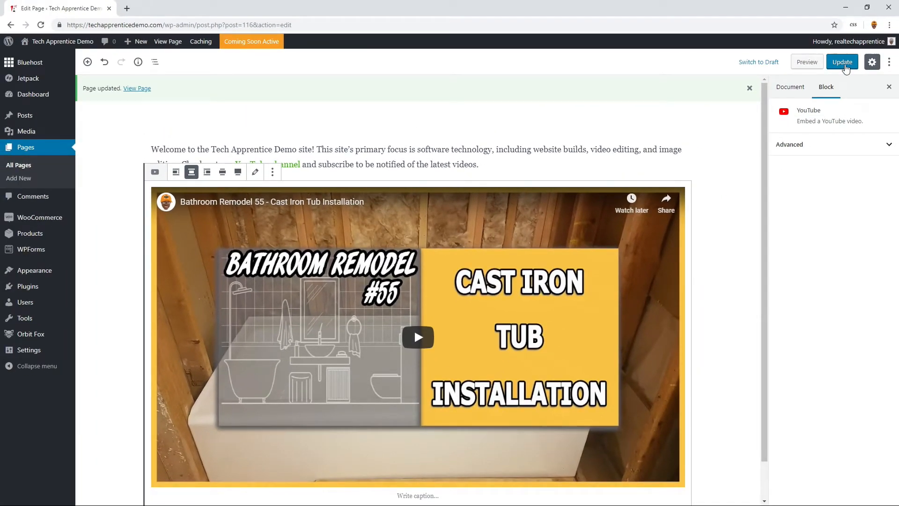
- Update the About Us page and view it on the site
click(845, 66)
click(138, 89)
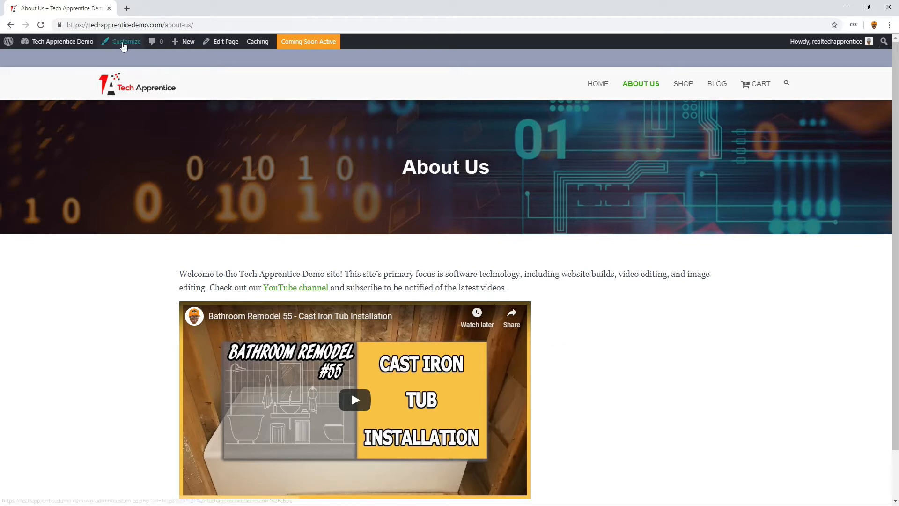
- Open the site's Additional CSS in the customizer, publish the pending CSS changes and return to the About Us page
click(122, 43)
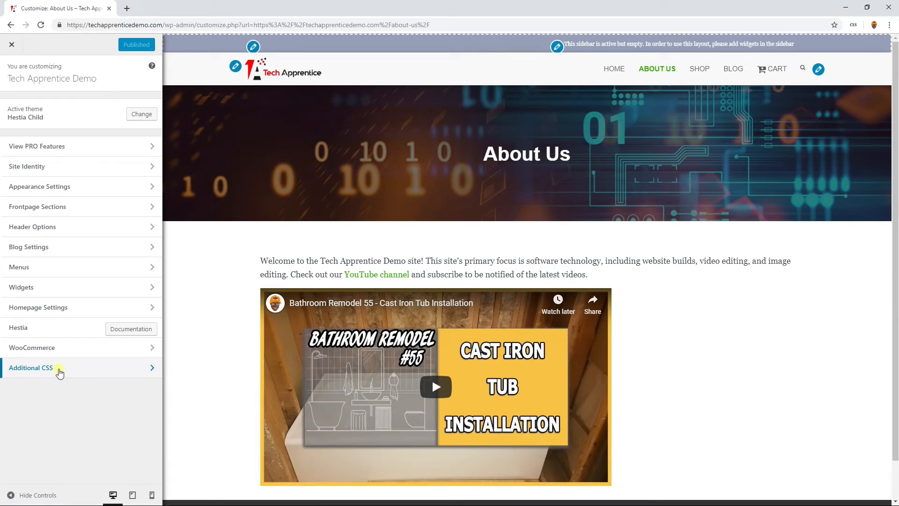
click(60, 373)
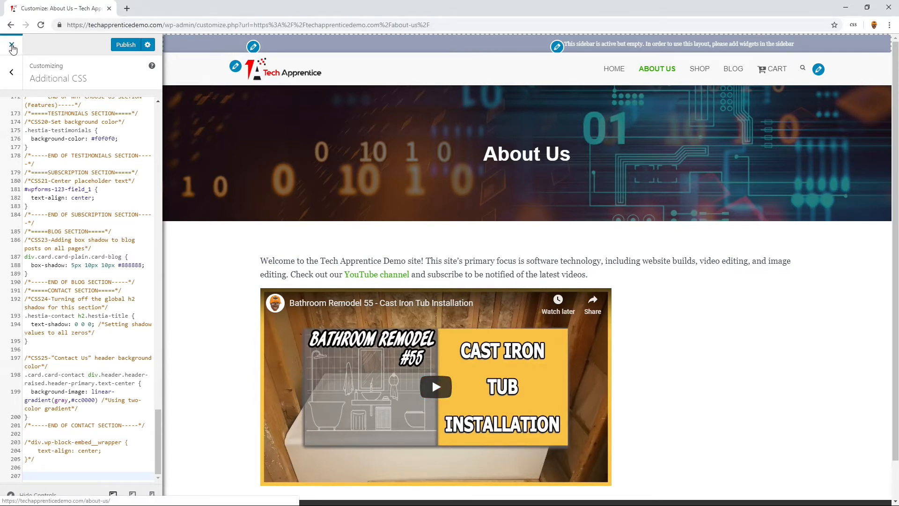
click(12, 47)
click(524, 87)
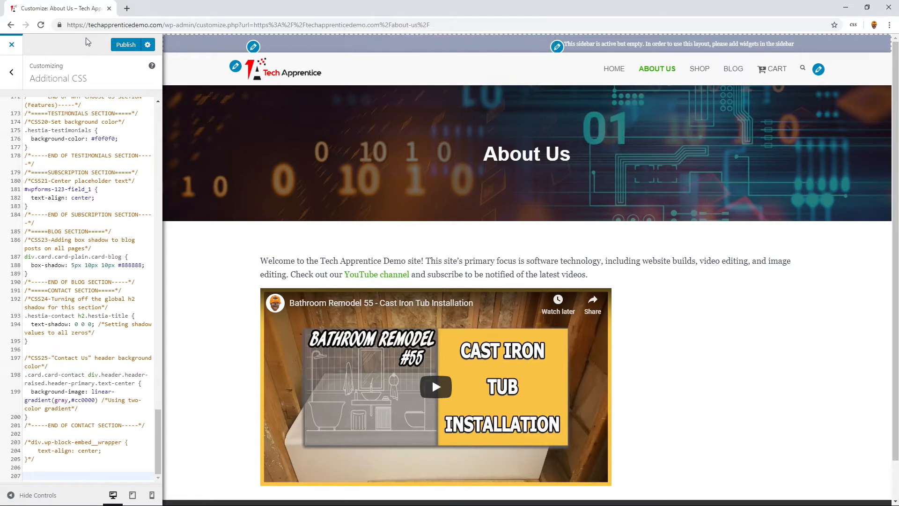
click(118, 46)
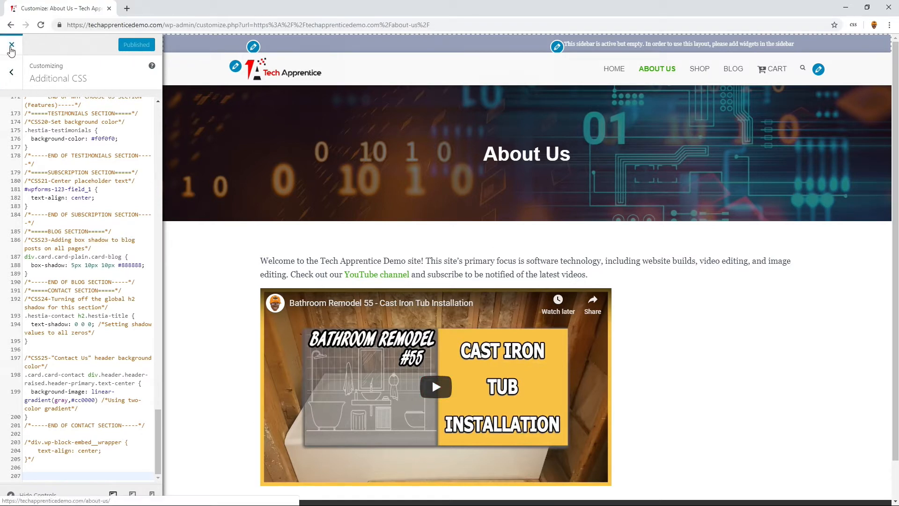
click(12, 47)
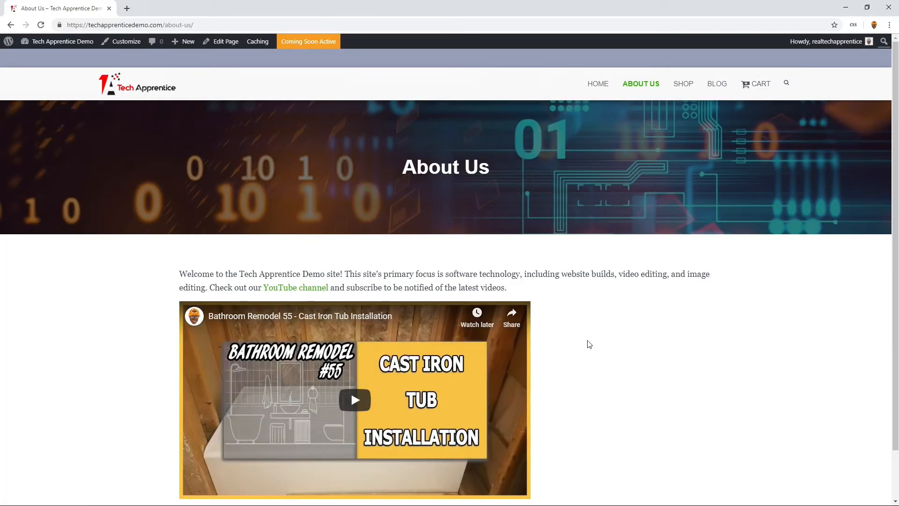
- Open Stylebot on the About Us page, select the video's div.wp-block-embed__wrapper element and open its advanced CSS editor
right_click(566, 349)
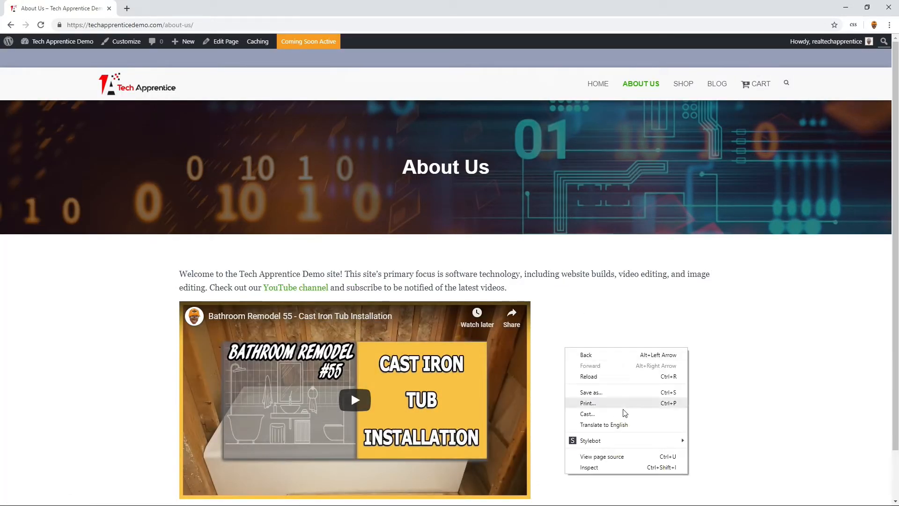
mouse_move(628, 441)
click(707, 440)
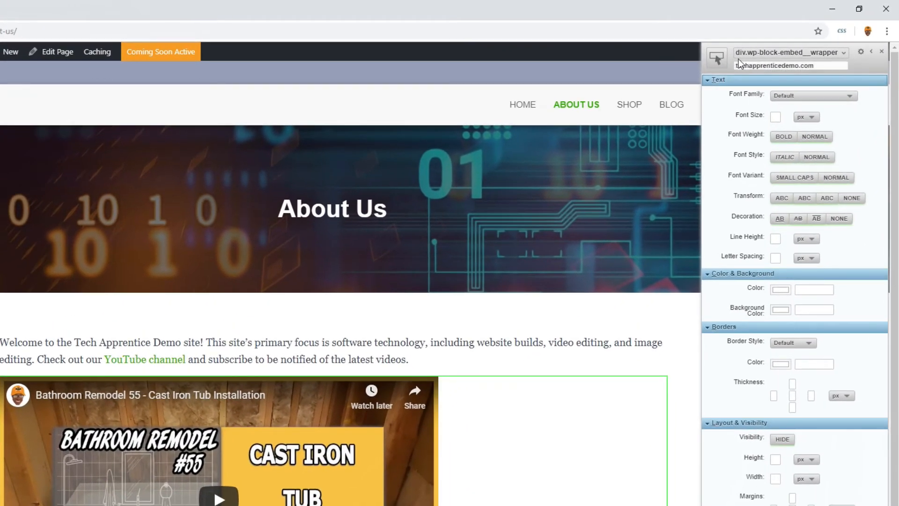
click(837, 54)
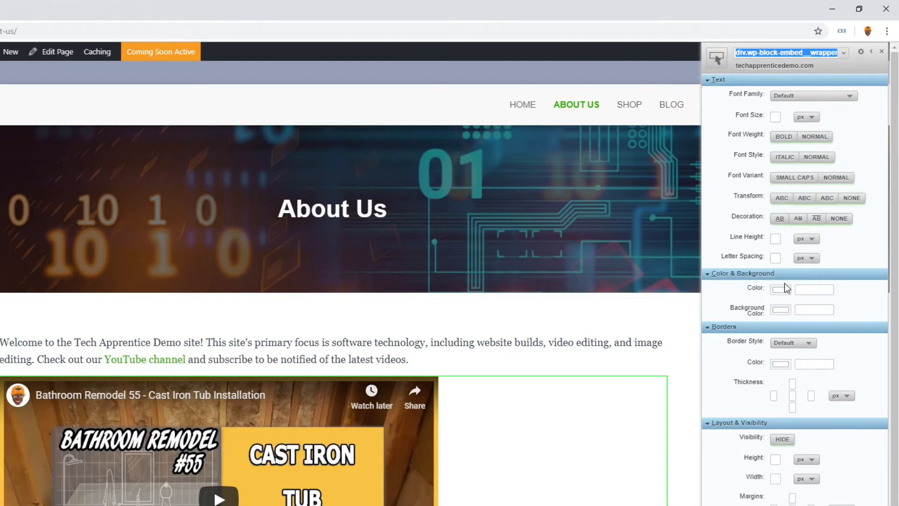
click(751, 504)
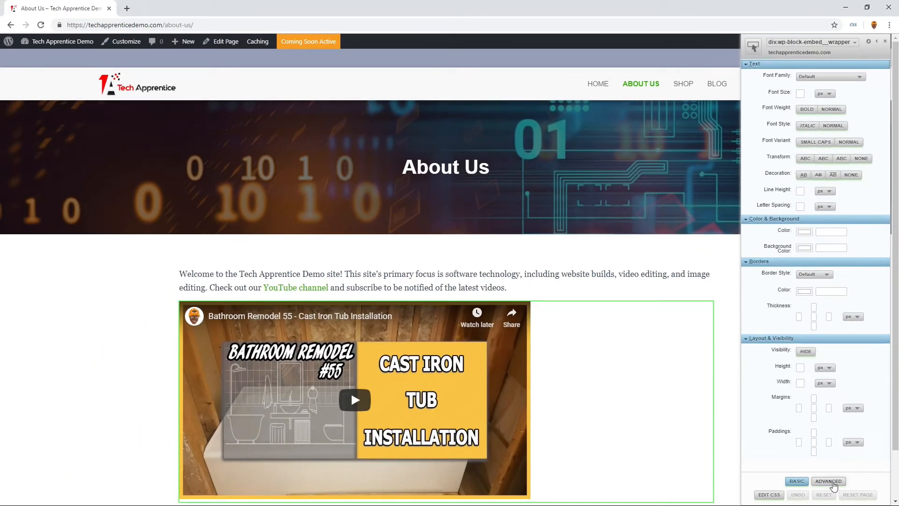
click(832, 482)
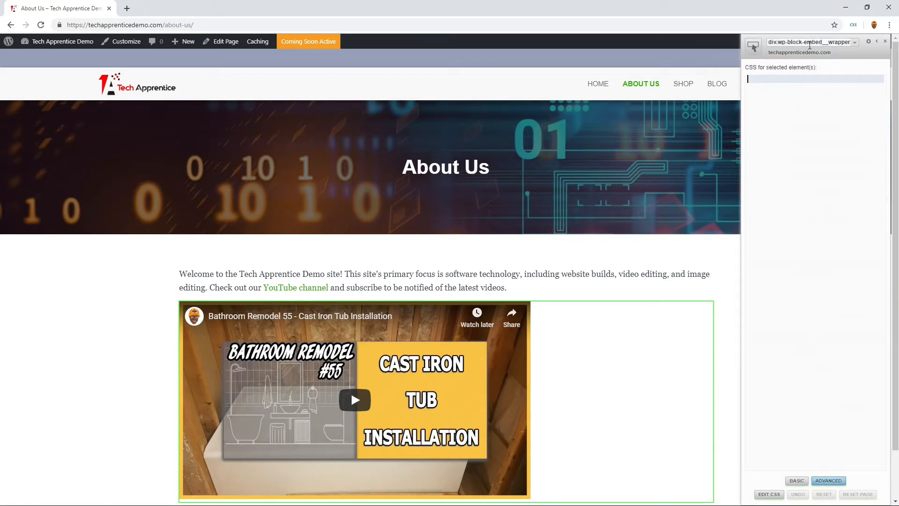
- Try text-align: center; on the selected video wrapper in Stylebot and view the complete CSS rule it generates
click(763, 77)
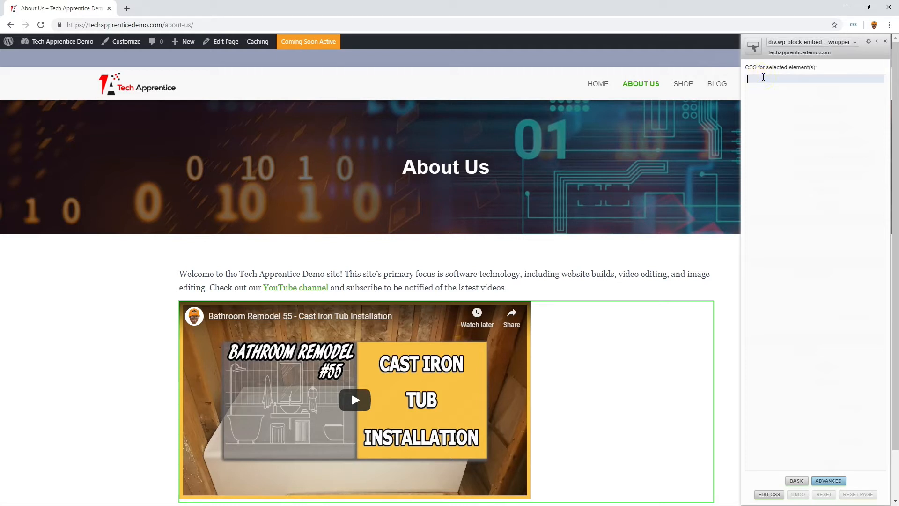
text(text-align)
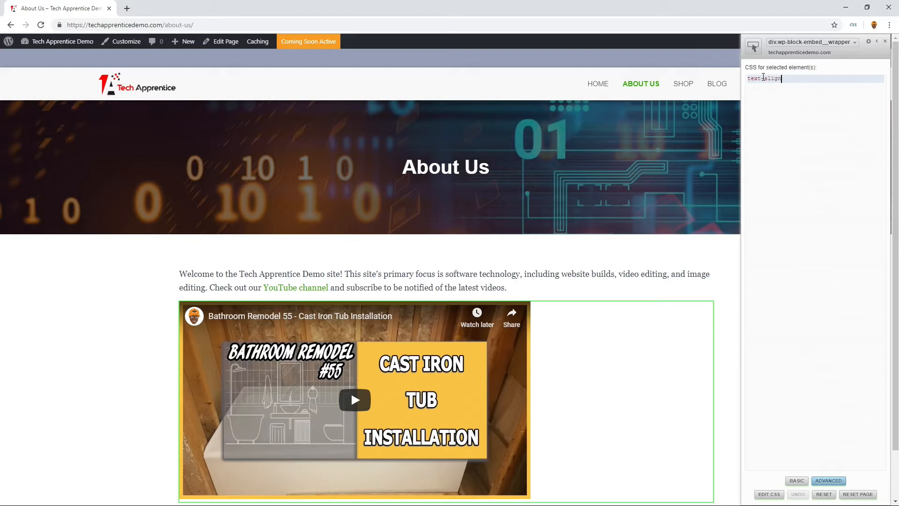
text(: center;)
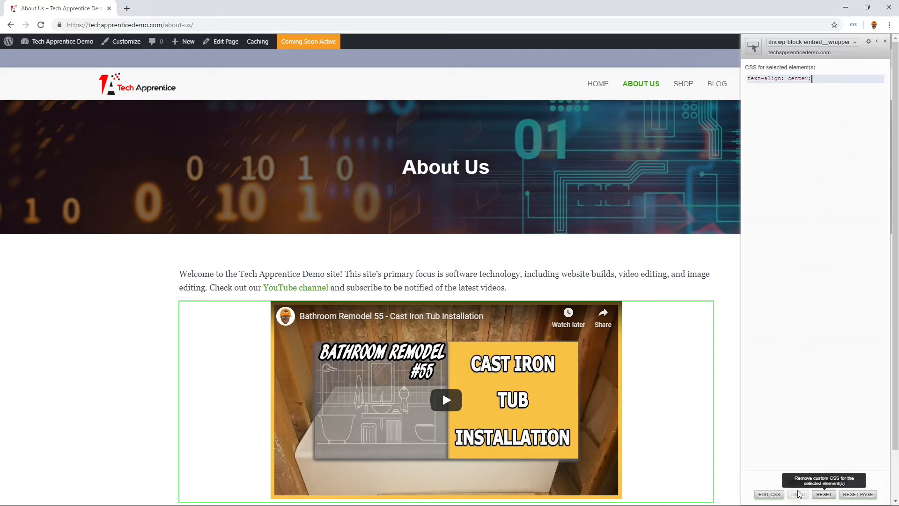
click(769, 494)
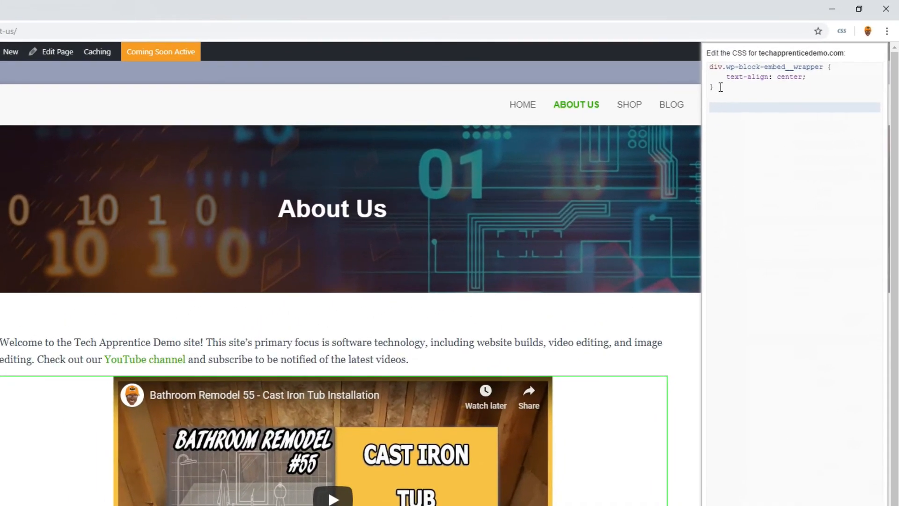
key(ctrl+a)
click(728, 90)
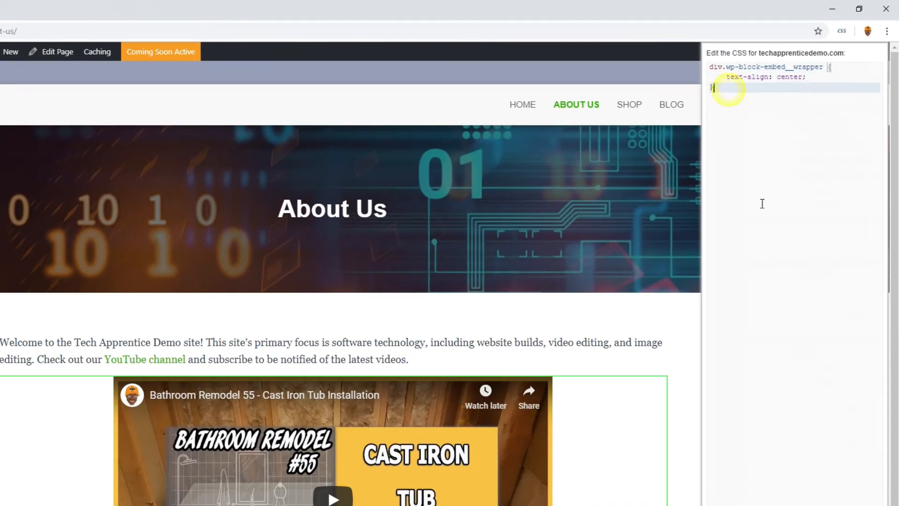
key(Escape)
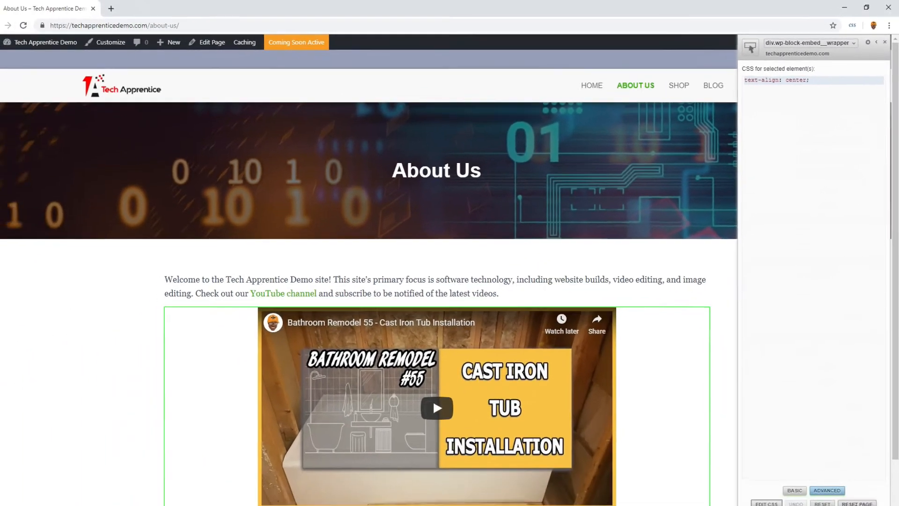
- Reset all Stylebot styling on the About Us page and close Stylebot
click(858, 494)
click(494, 80)
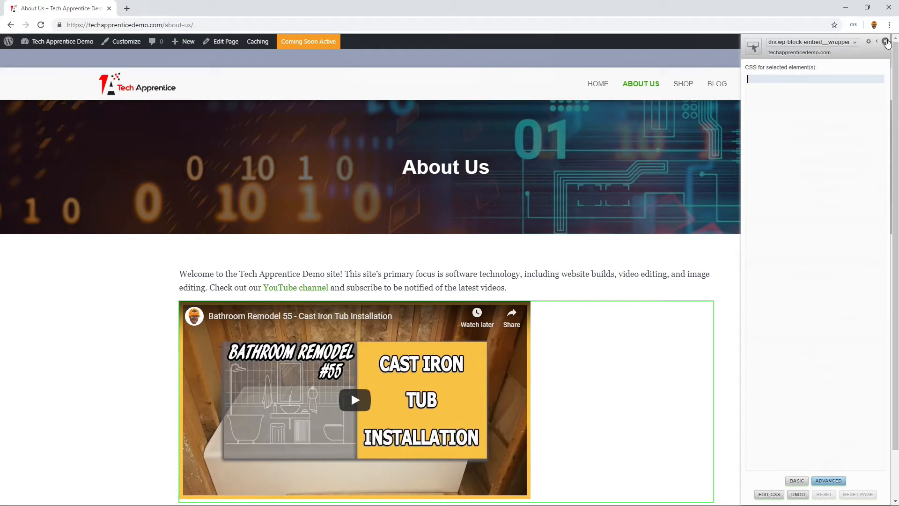
click(885, 41)
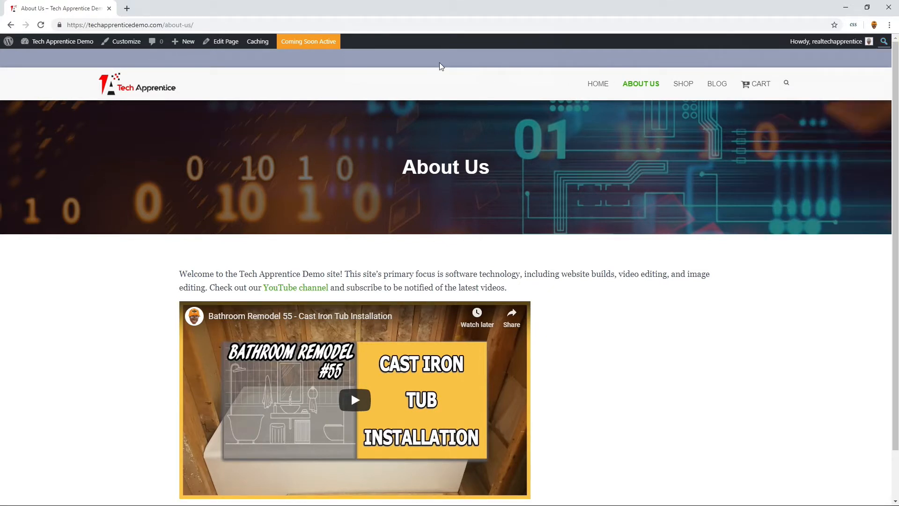
- Open the site's Additional CSS in the customizer and place the cursor at the end of the code
click(123, 42)
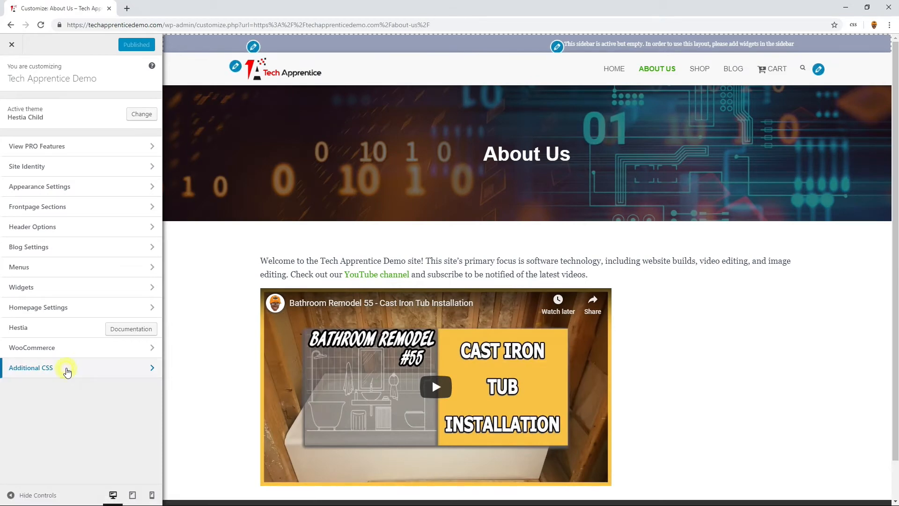
click(67, 369)
scroll(97, 383, down, 20)
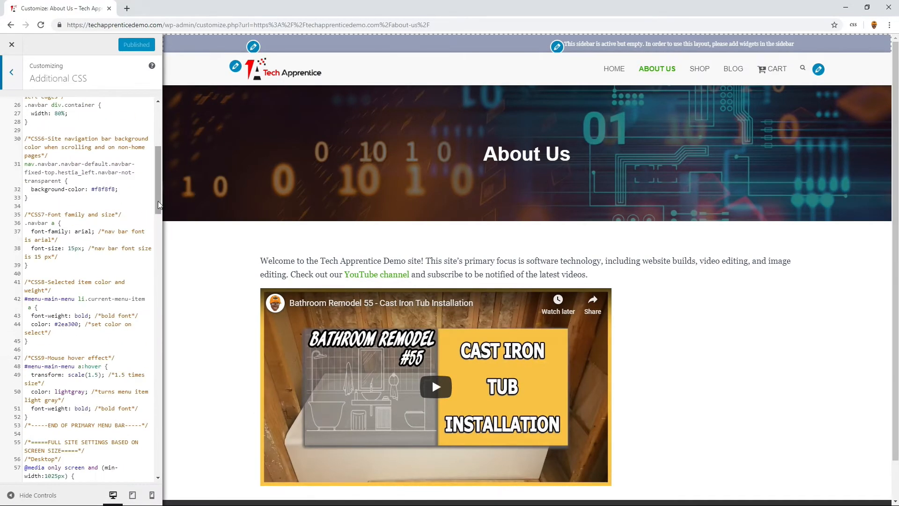
scroll(135, 458, up, 20)
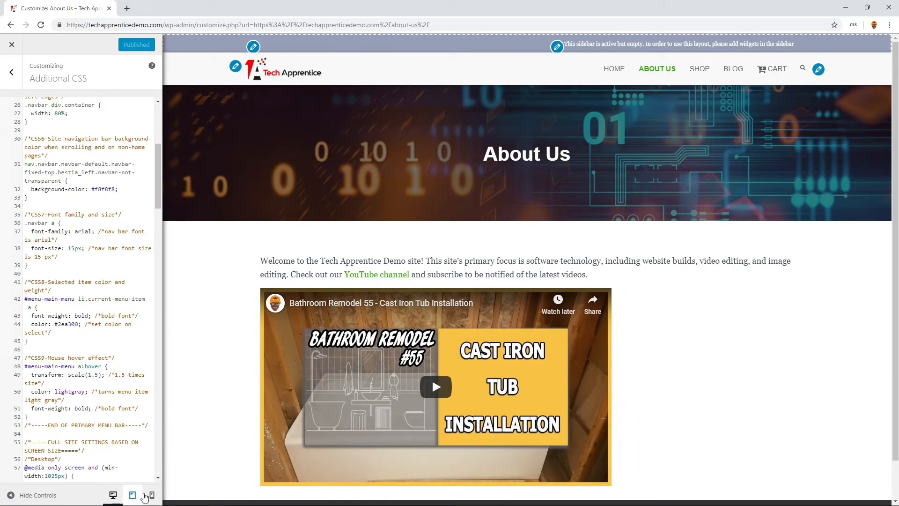
scroll(158, 474, down, 15)
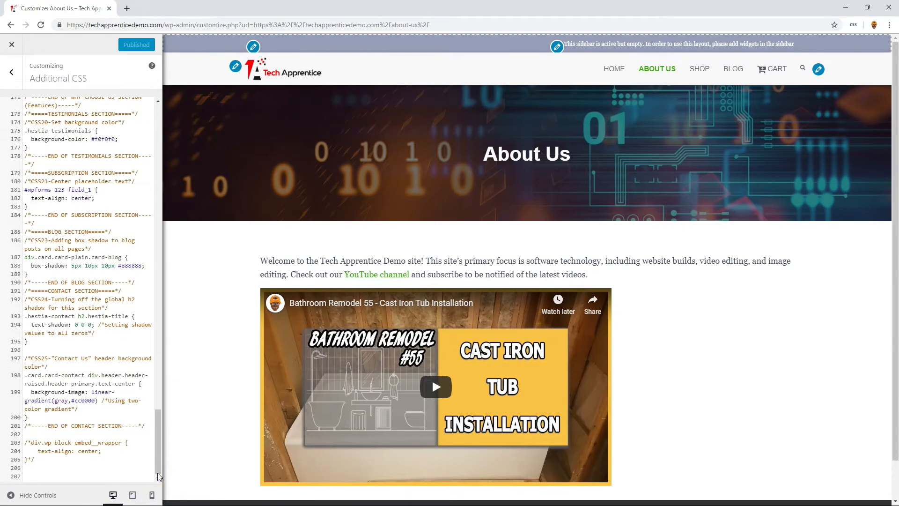
click(85, 476)
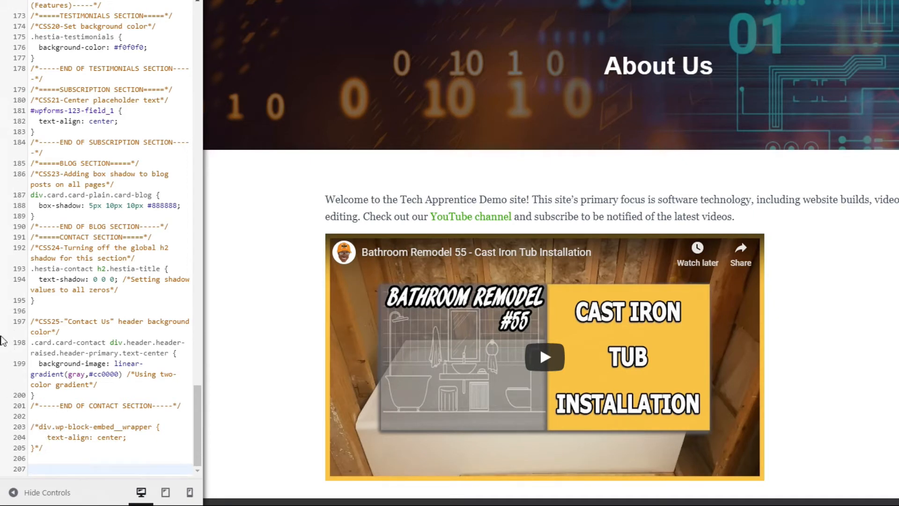
- Replace the commented-out div.wp-block-embed__wrapper rule with the copied ABOUT PAGE block that centers the embedded video using text-align: center;
click(38, 427)
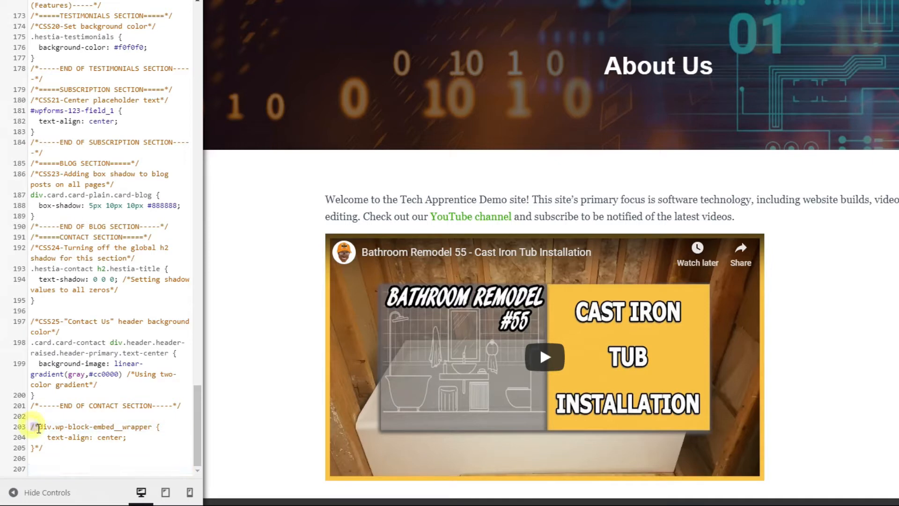
drag(31, 426, 46, 448)
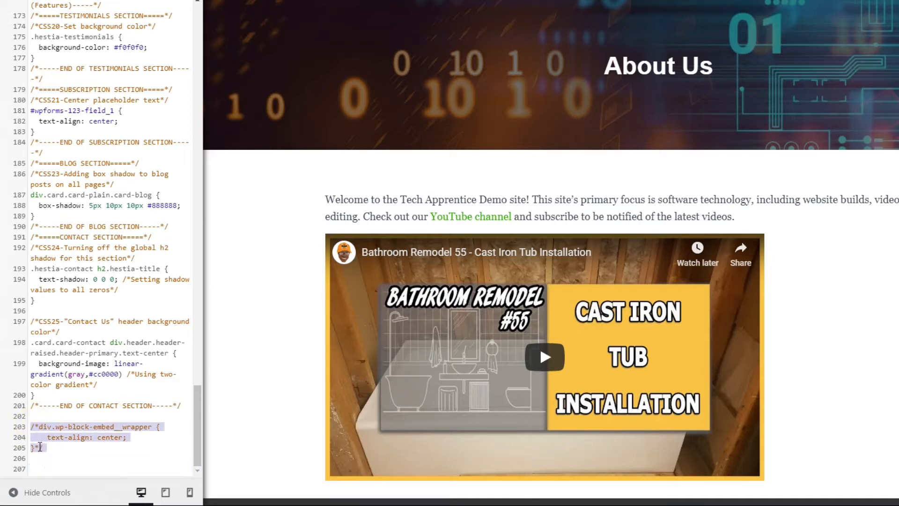
right_click(38, 447)
click(64, 304)
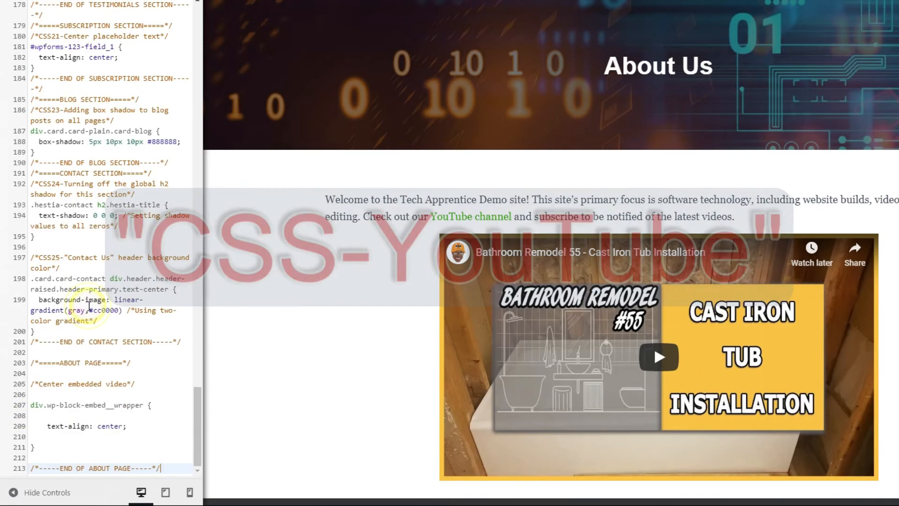
- Remove the blank lines inside and around the div.wp-block-embed__wrapper rule in the ABOUT PAGE block
click(43, 436)
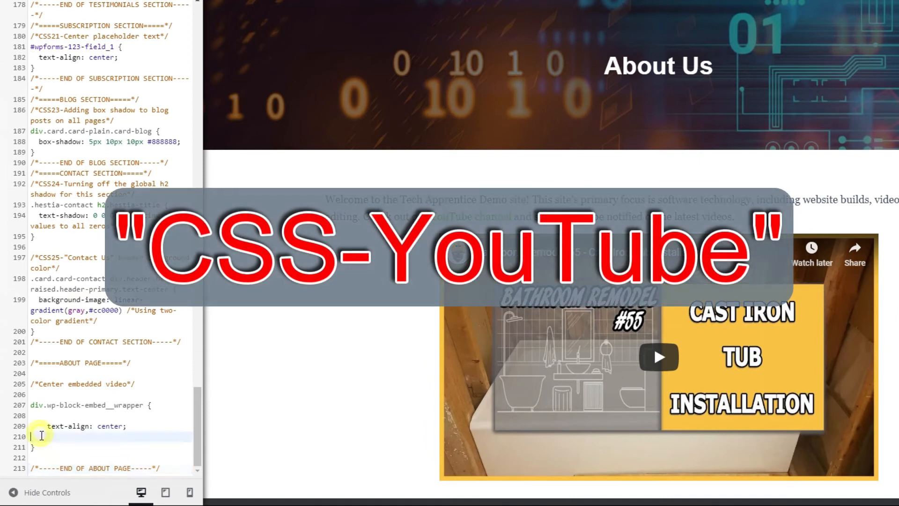
key(BackSpace)
key(Home)
key(BackSpace)
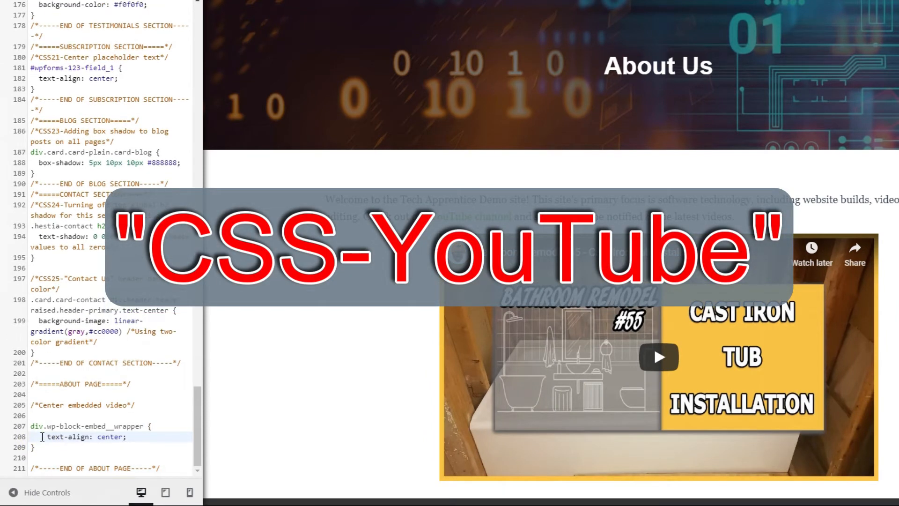
click(35, 416)
key(Delete)
key(Down)
key(Down)
key(Down)
key(Delete)
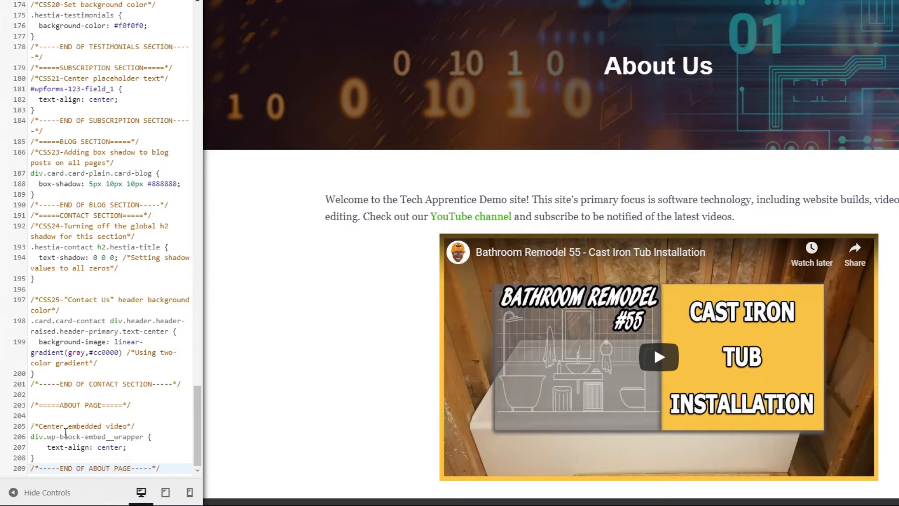
- Finish the ABOUT PAGE block with the comment "CSS-YouTube-Center embedded video" directly under its heading, and publish the CSS
drag(31, 426, 133, 425)
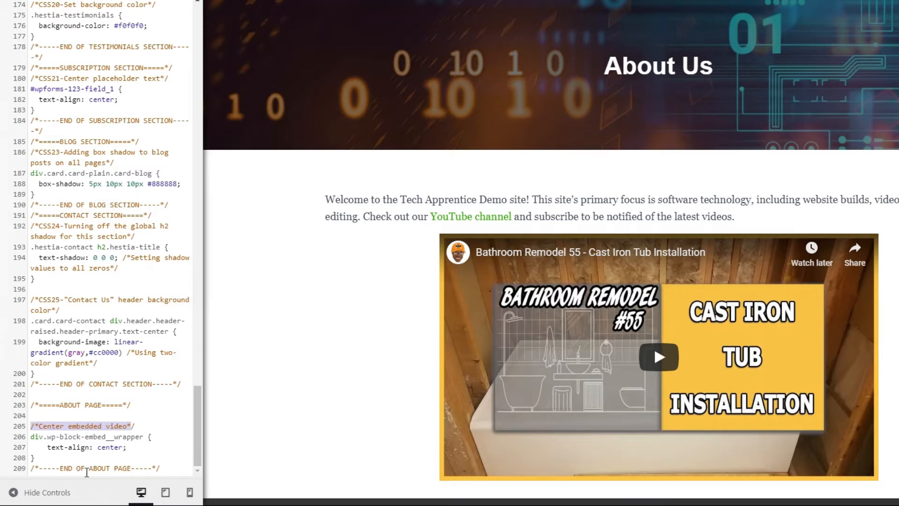
click(32, 415)
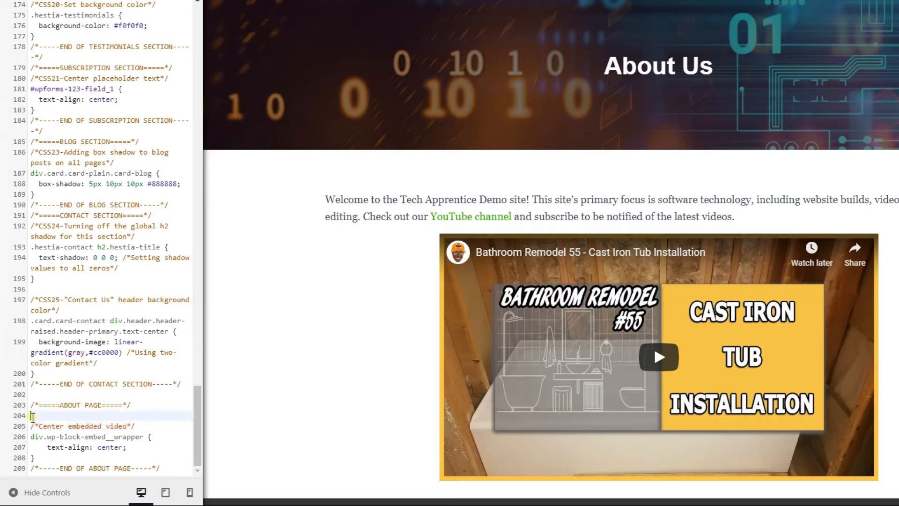
key(Delete)
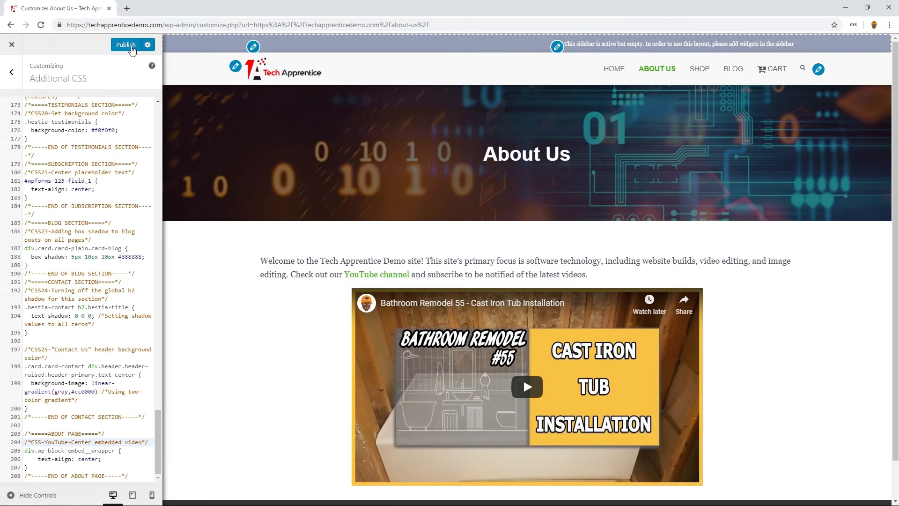
click(137, 27)
click(12, 52)
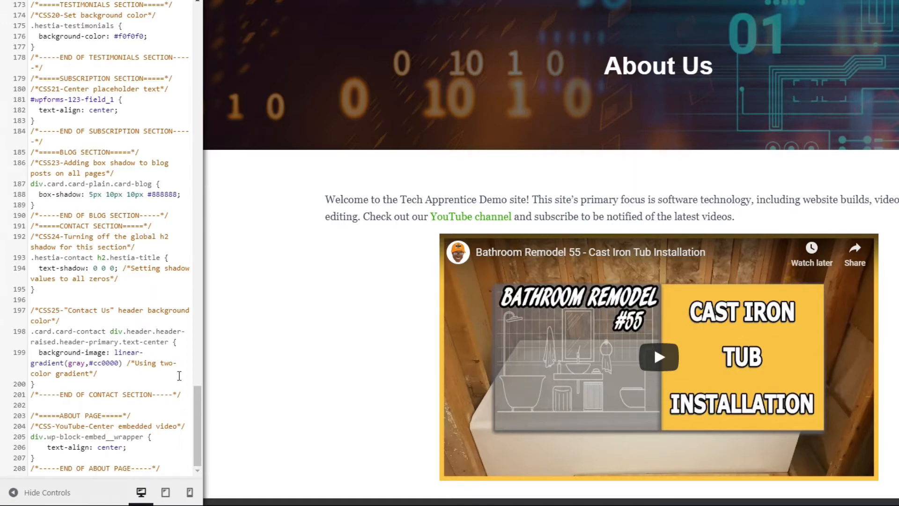
- Add the CSS26 rule for .page-id-116 .col-md-12 p at the end of the Desktop media query, with font-size 22px and font-family Arial
drag(196, 419, 230, 138)
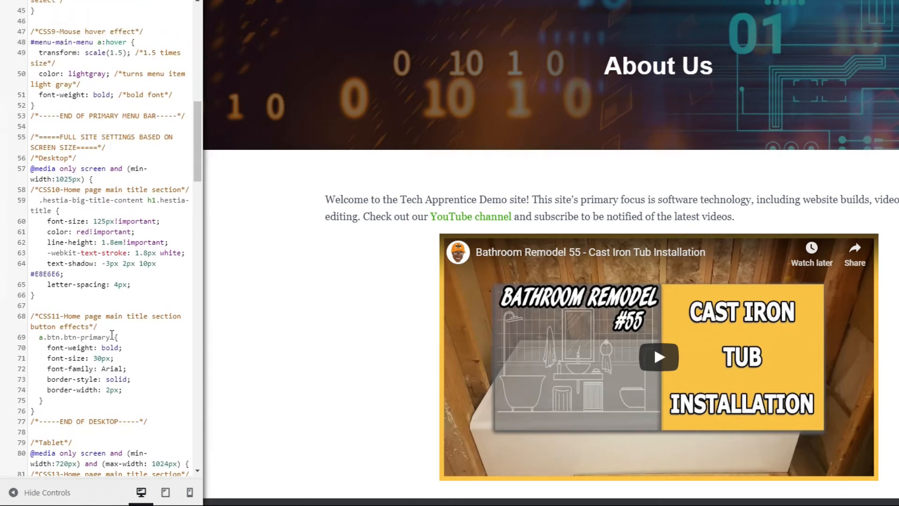
click(46, 411)
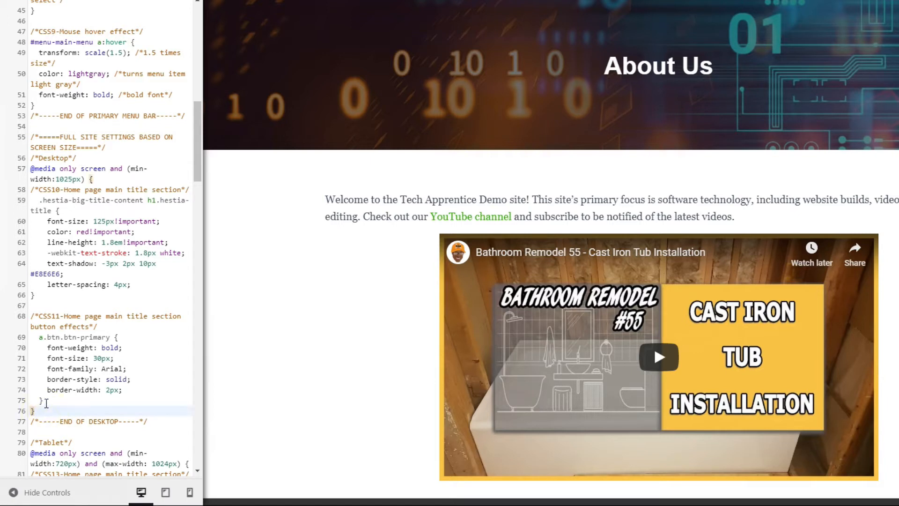
click(42, 401)
key(Return)
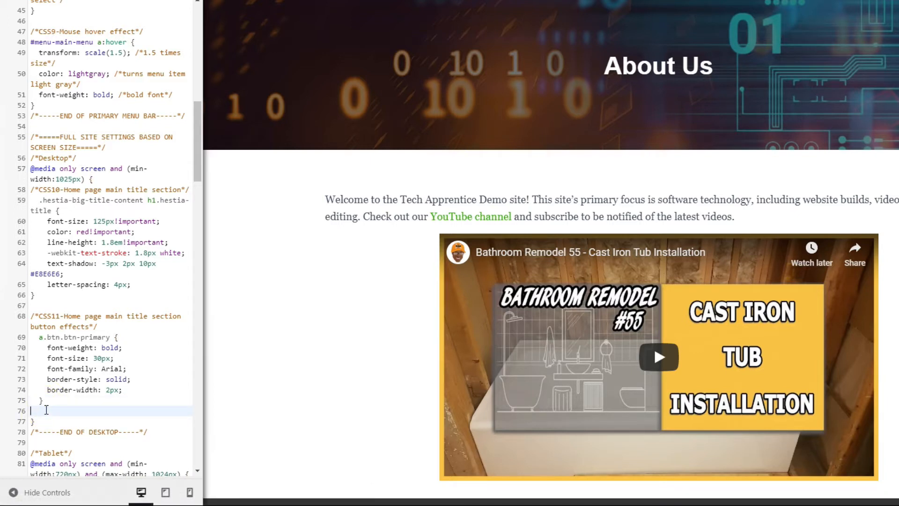
key(ctrl+v)
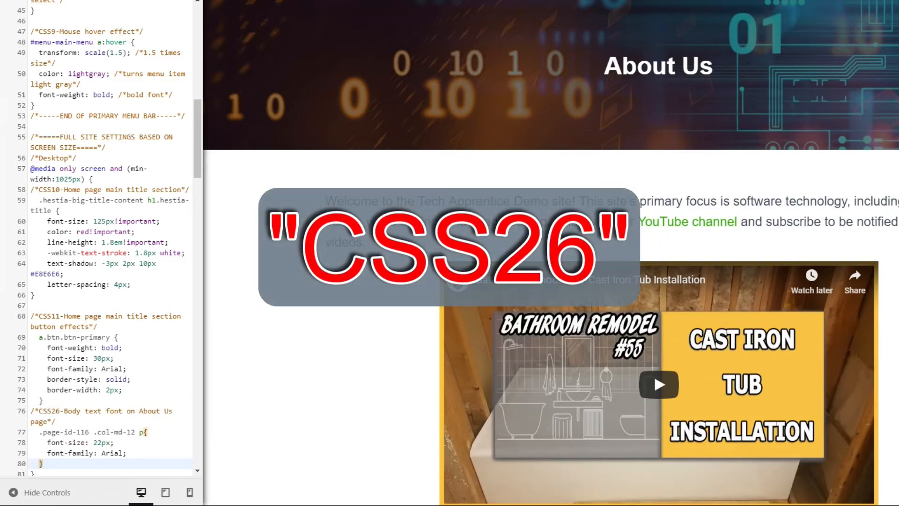
scroll(251, 316, down, 1)
scroll(185, 355, down, 1)
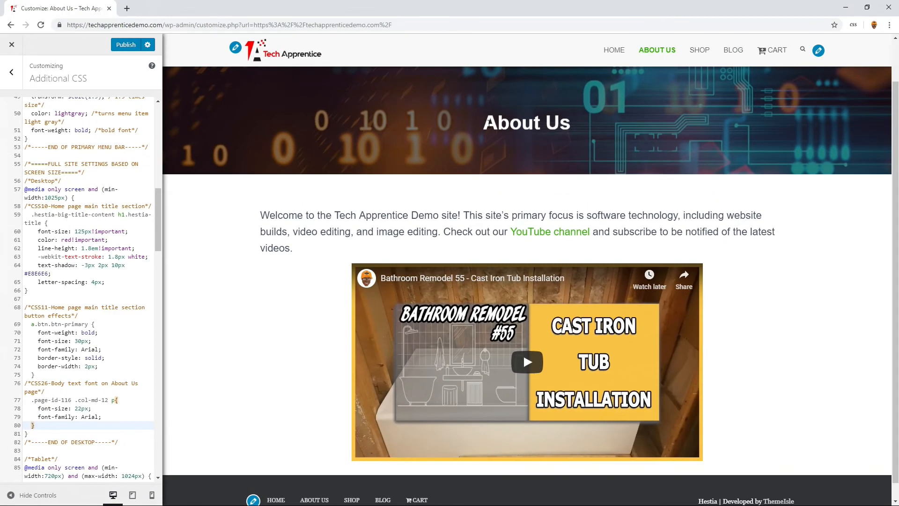
- Add the CSS27 .col-md-10 h1.hestia-title rule below CSS26: 2px black stroke, text shadow, 70px font, 5px letter-spacing, -95px top margin, lightgray color
drag(487, 122, 573, 129)
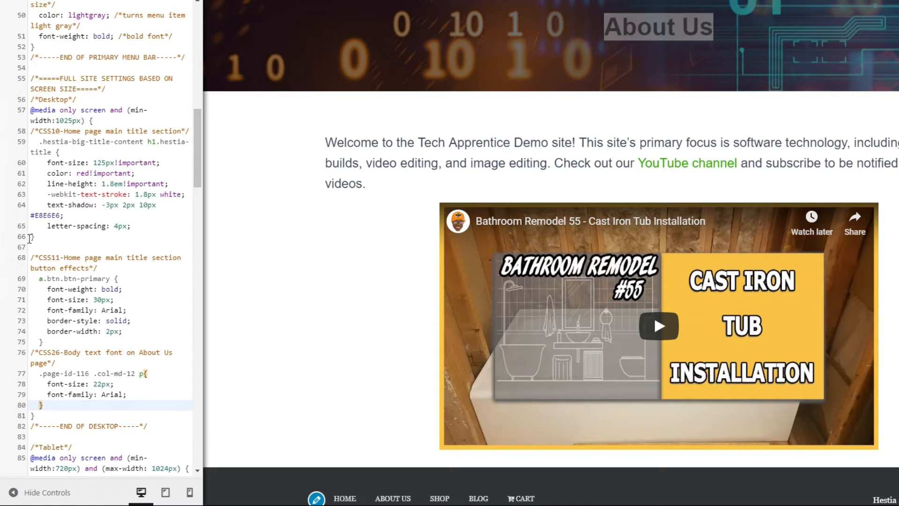
click(56, 405)
key(Return)
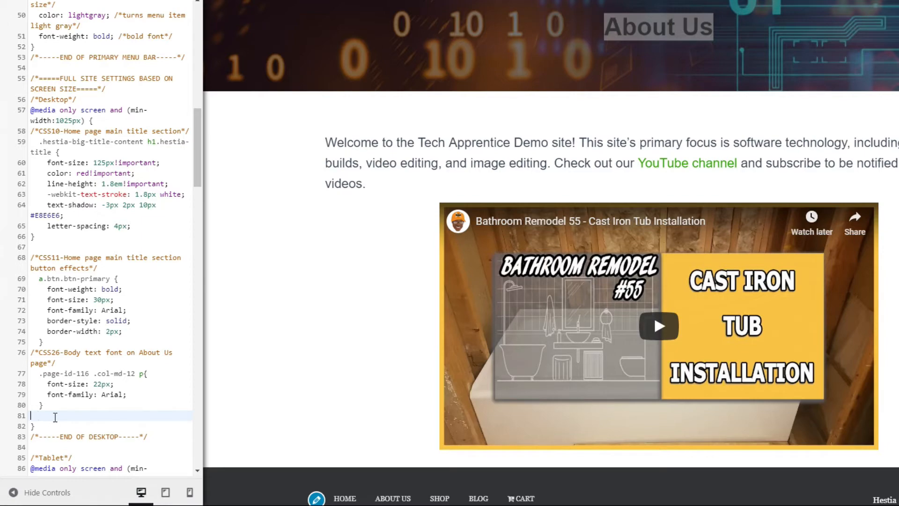
key(ctrl+v)
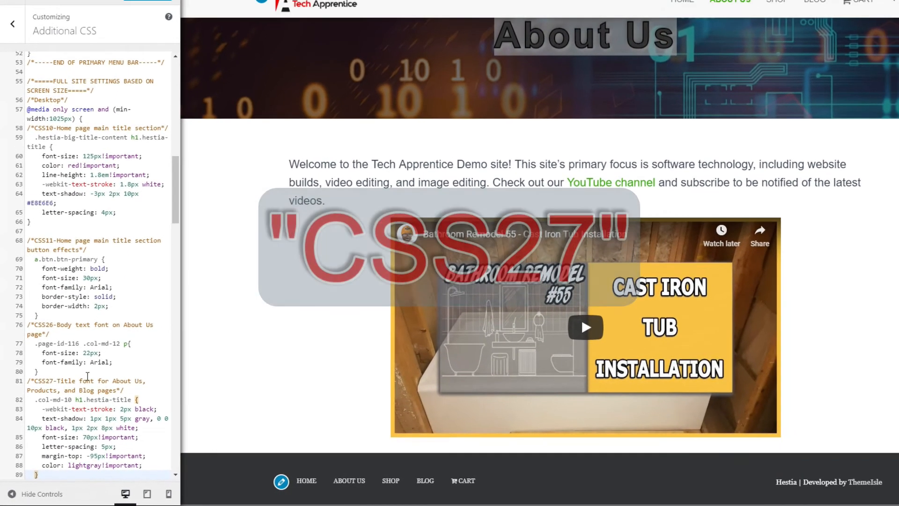
scroll(87, 376, down, 1)
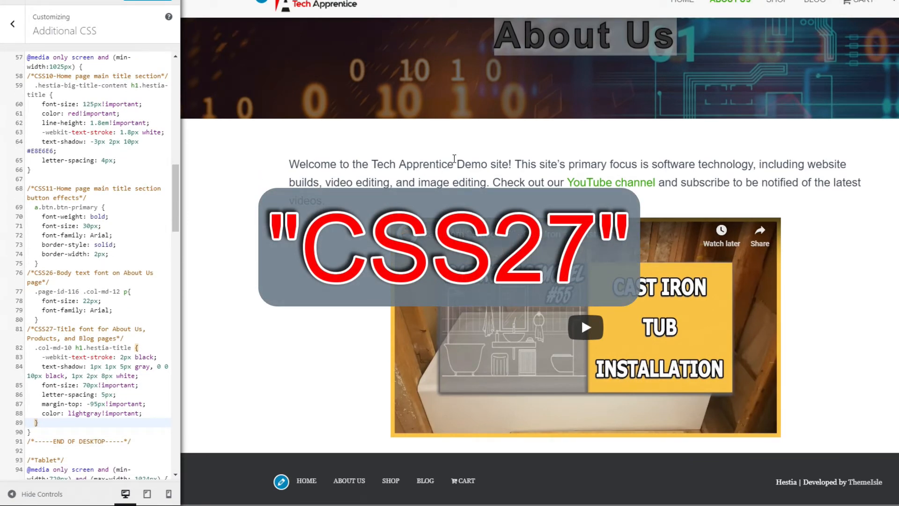
- Check the About Us title in the preview and highlight the -webkit-text-stroke declaration in the CSS27 rule
scroll(478, 152, up, 1)
click(478, 171)
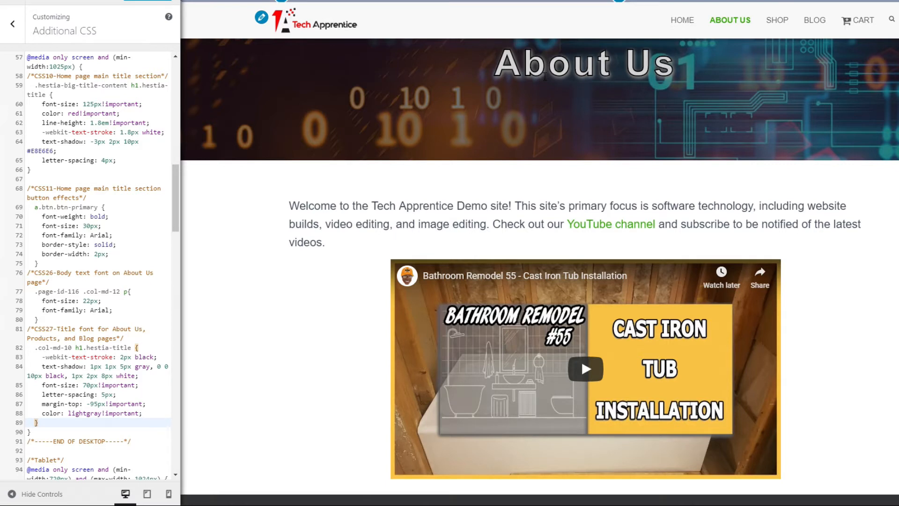
drag(43, 360, 157, 359)
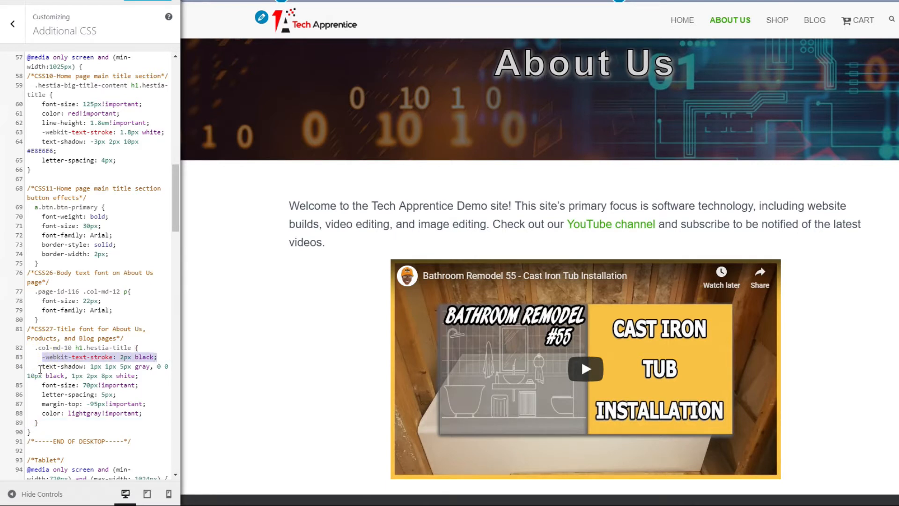
- Highlight the text-shadow and font-size declarations in the CSS27 title rule to review them
drag(42, 367, 144, 374)
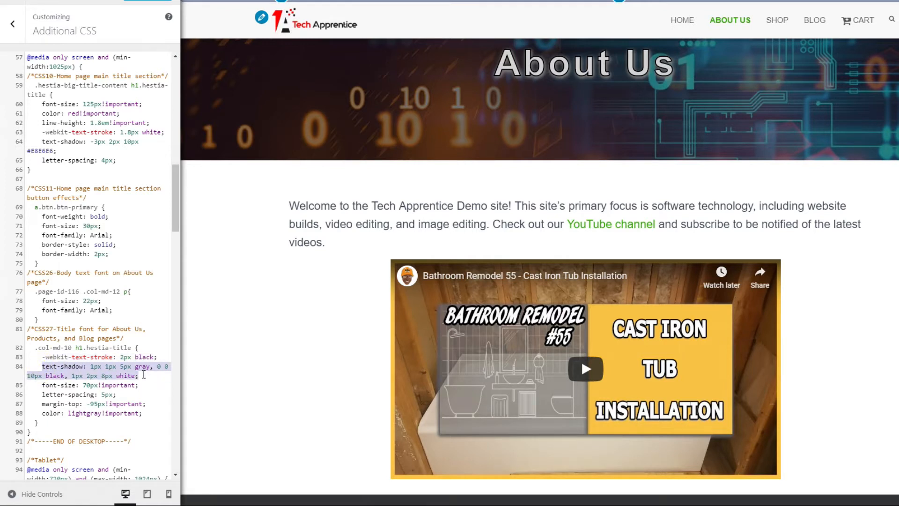
click(96, 385)
click(42, 385)
drag(51, 386, 97, 385)
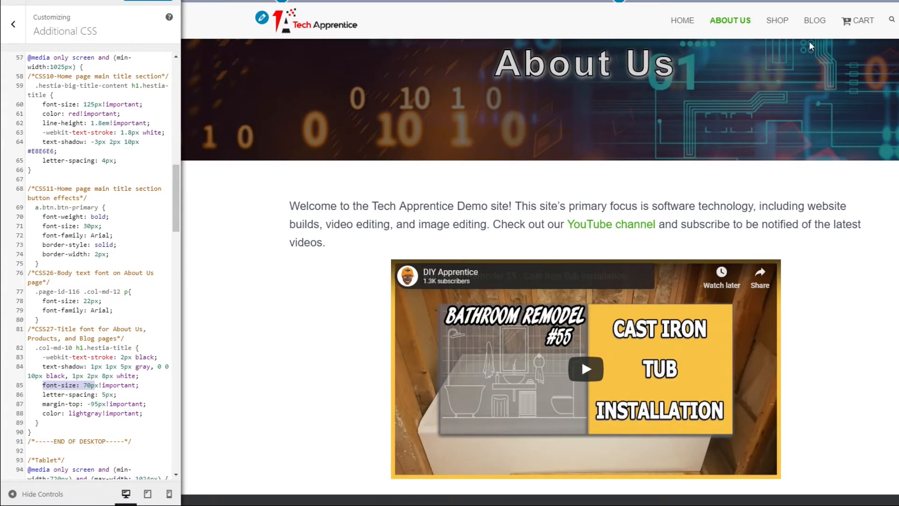
- Check the title styling on the Shop and Blog pages in the desktop preview
click(774, 22)
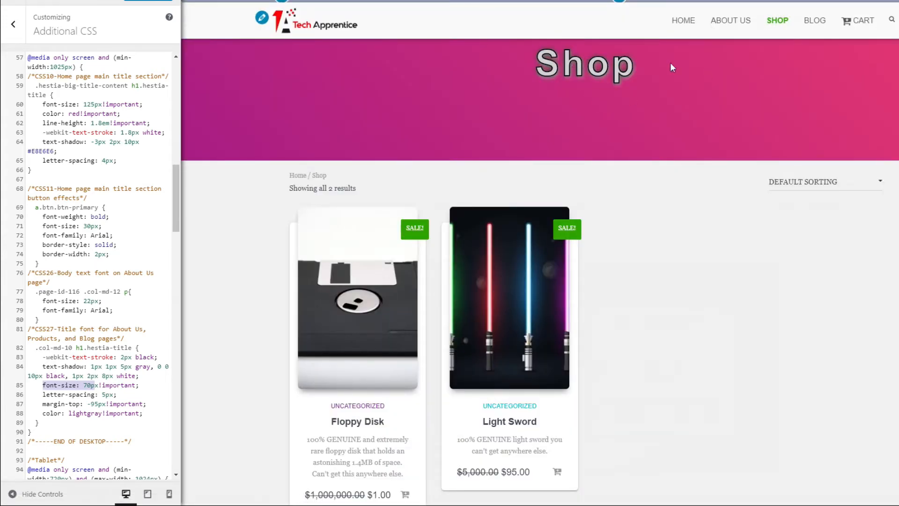
click(806, 26)
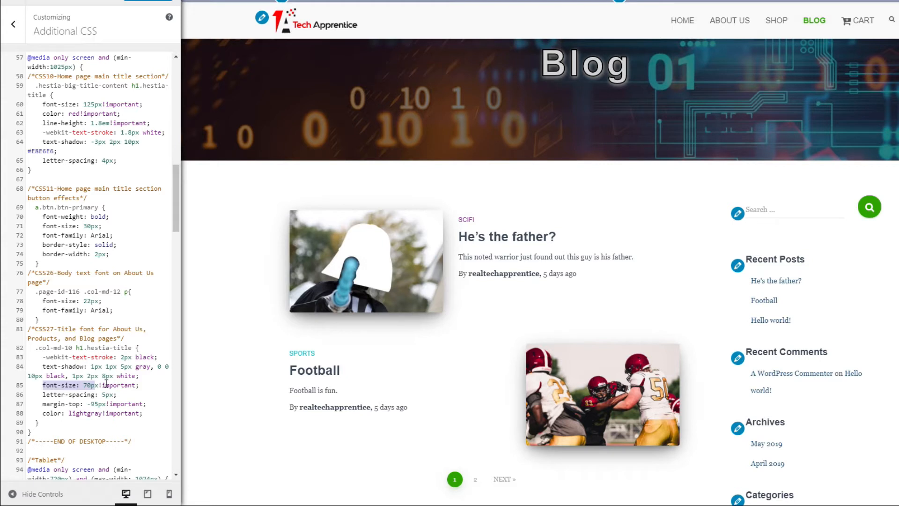
scroll(77, 386, down, 2)
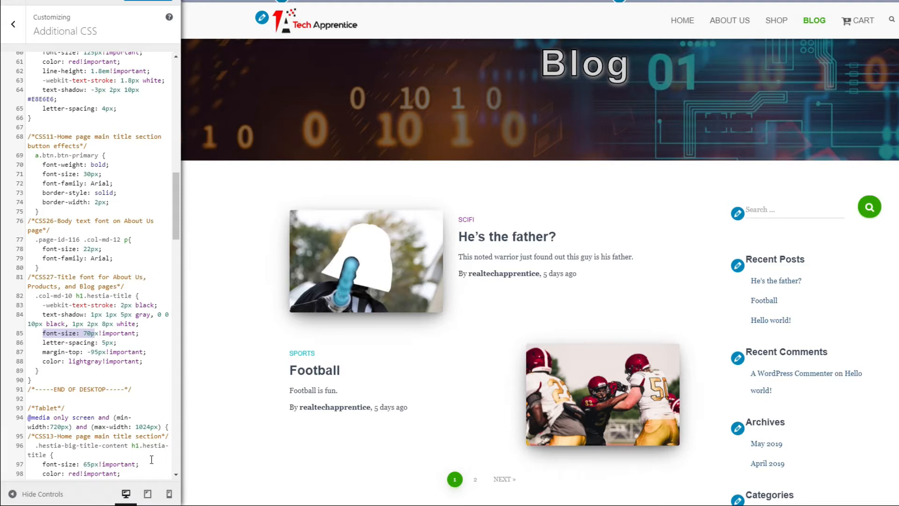
- Switch to the tablet preview and examine the Blog title, then the About Us page's title and body text
click(147, 495)
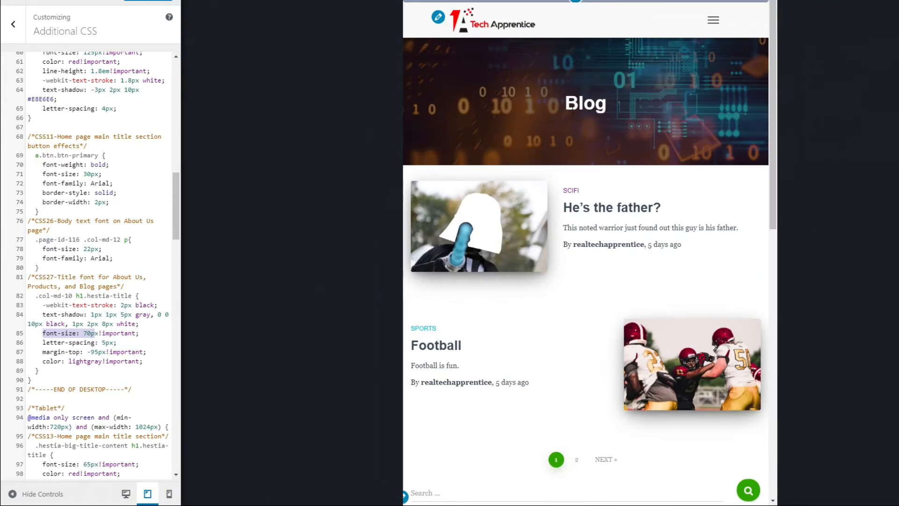
double_click(569, 103)
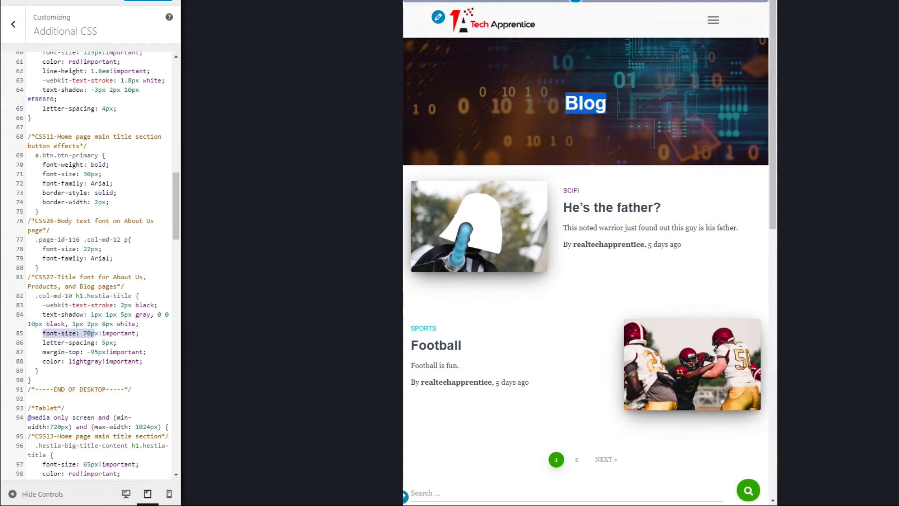
click(713, 21)
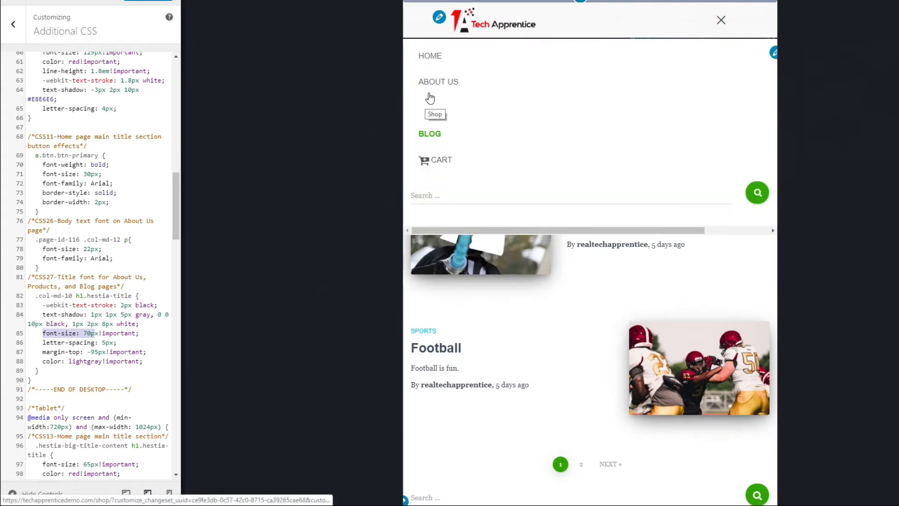
click(429, 87)
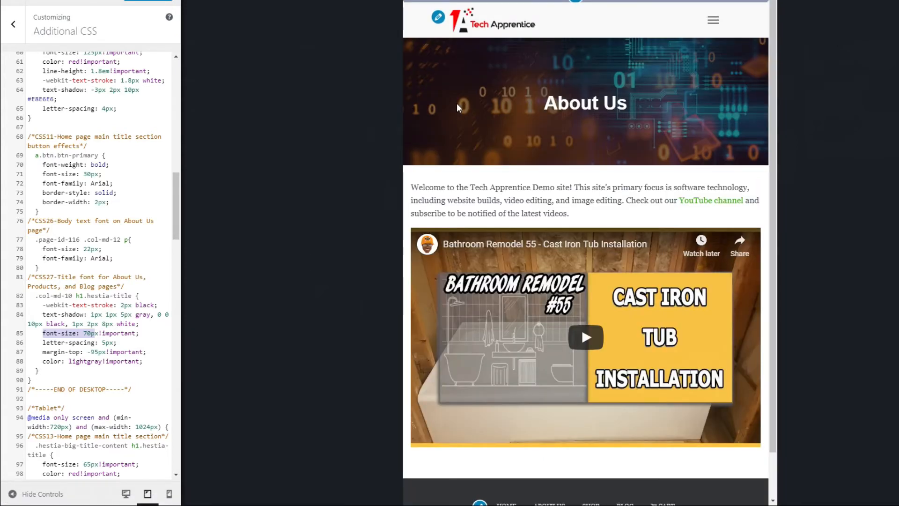
drag(411, 187, 585, 213)
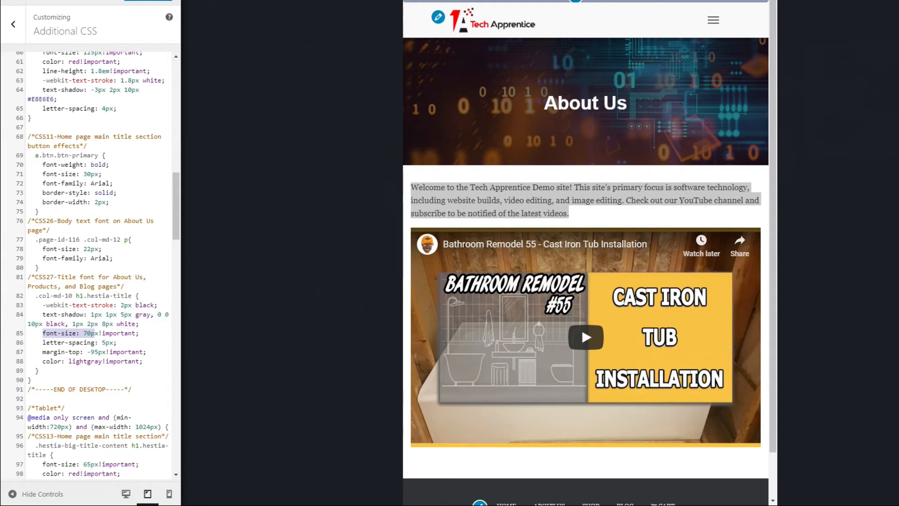
- Add the CSS28 rule for .page-id-116 .col-md-12 p at the end of the Tablet media query, with font-size 20px, font-family Arial and an unindented comment
scroll(53, 278, down, 4)
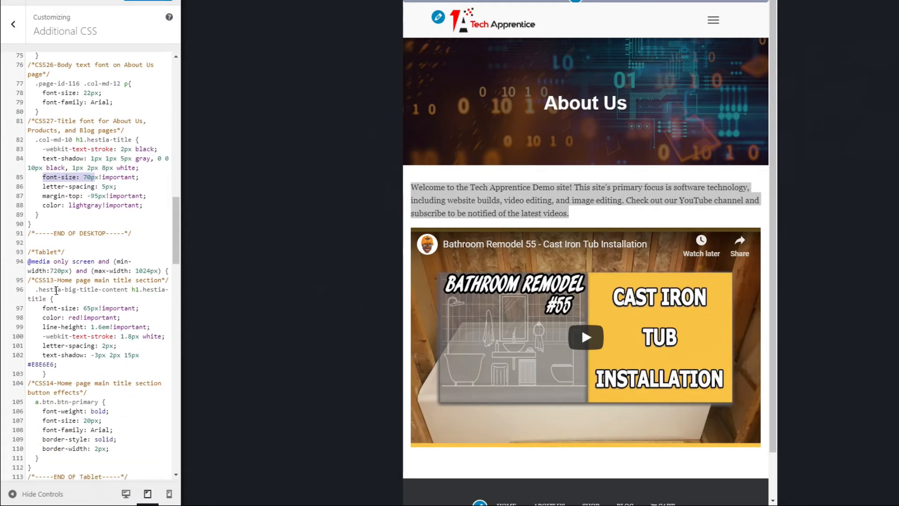
scroll(56, 290, down, 3)
click(57, 304)
key(Return)
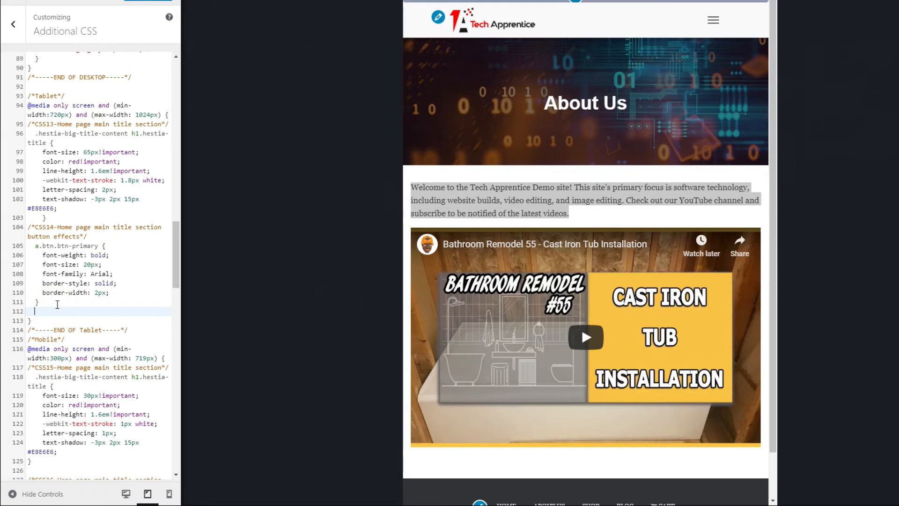
text(/*CSS28-Body text font on About Us page*/   .page-id-116 .col-md-12 p{     font-size: 20px;     font-family: Arial;   })
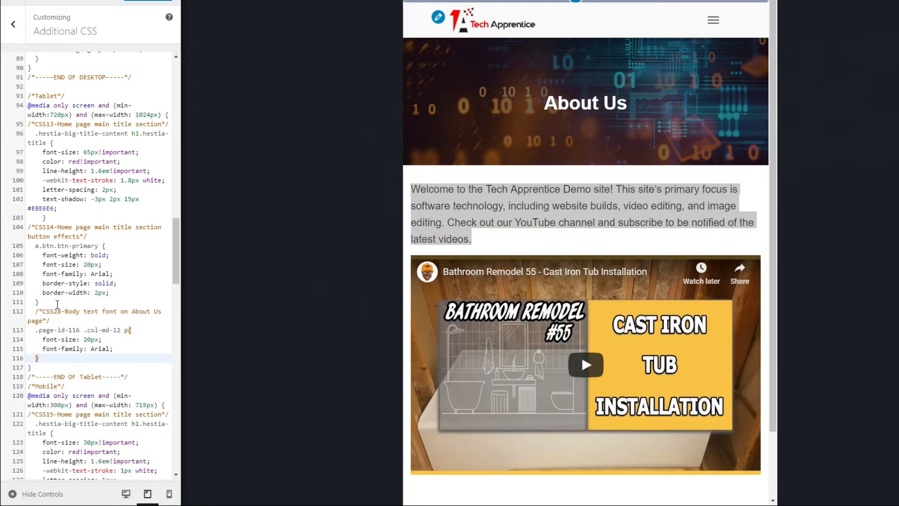
click(33, 312)
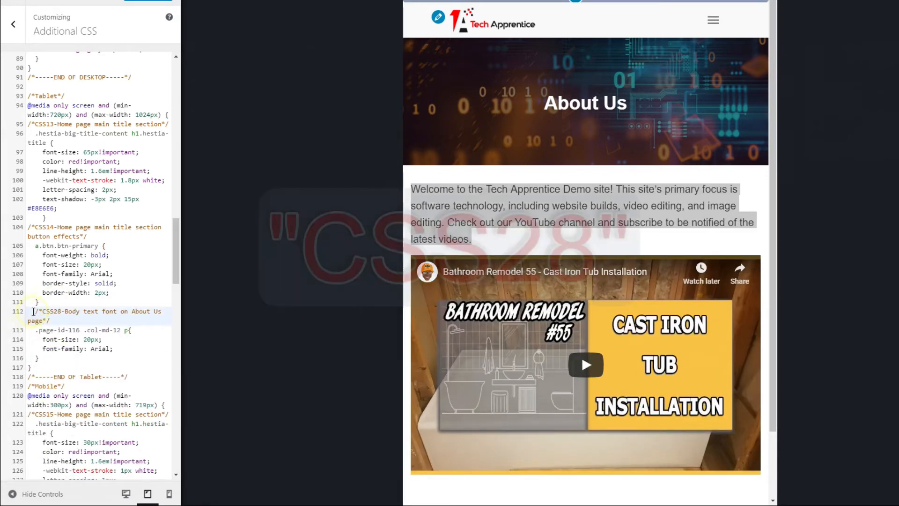
key(BackSpace)
key(BackSpace)
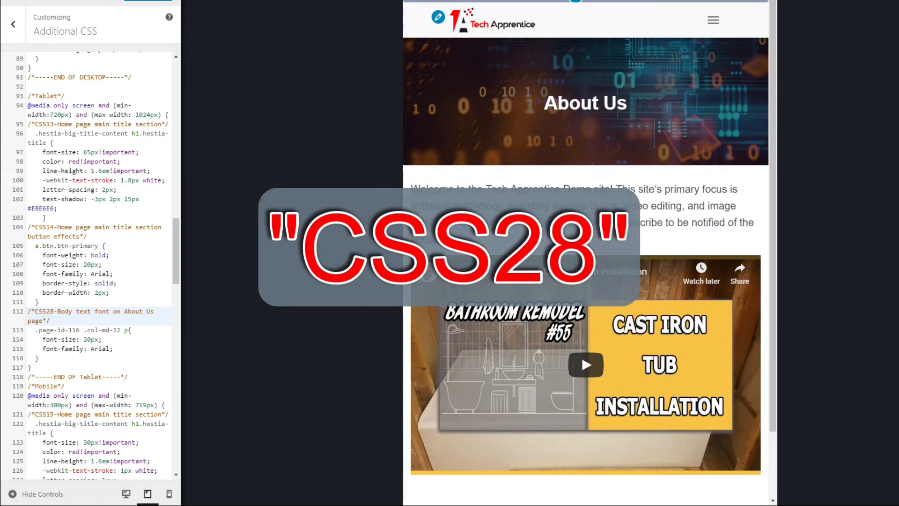
double_click(90, 340)
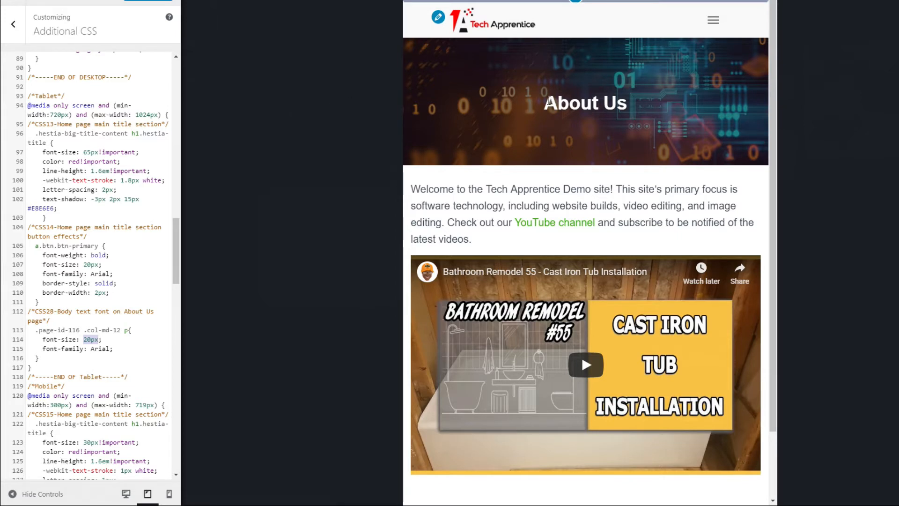
- Add the CSS29 .col-md-10 h1.hestia-title rule below CSS28: 1px black stroke, text shadow, lightgray color, 70px font size, -95px top margin
drag(549, 101, 625, 101)
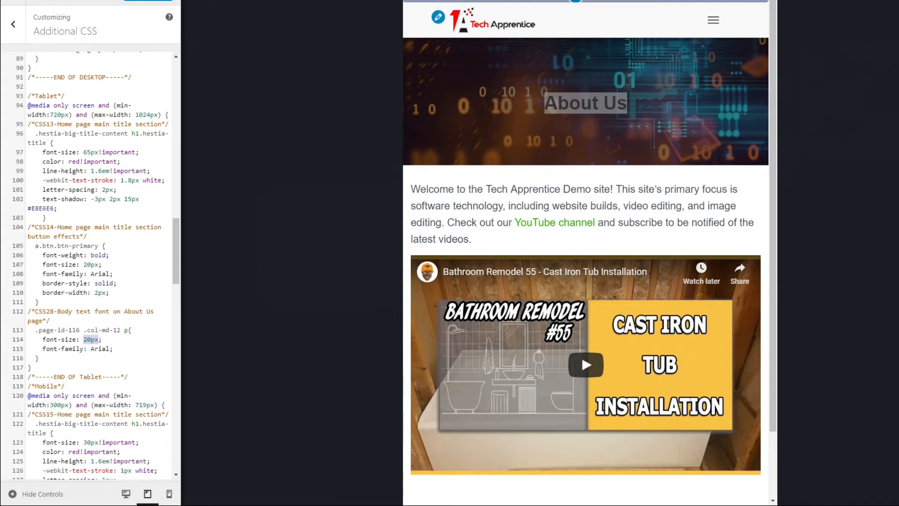
scroll(105, 377, down, 1)
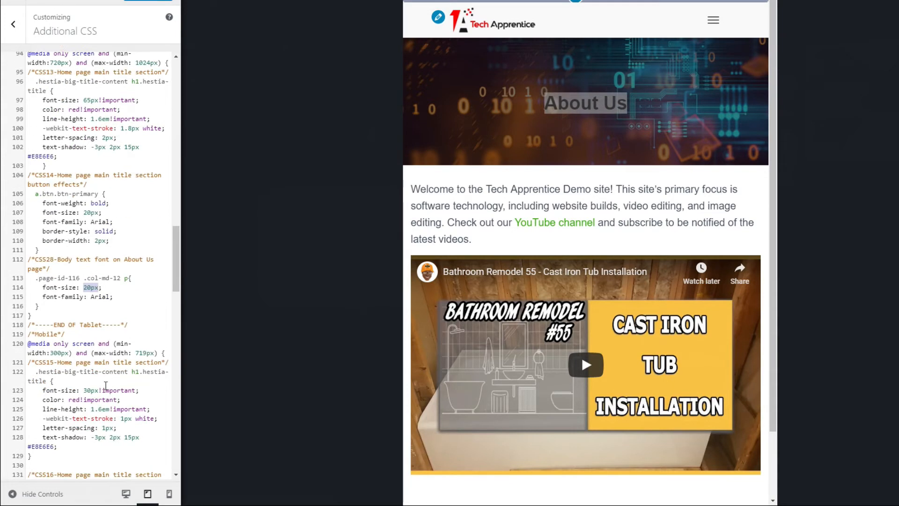
click(60, 307)
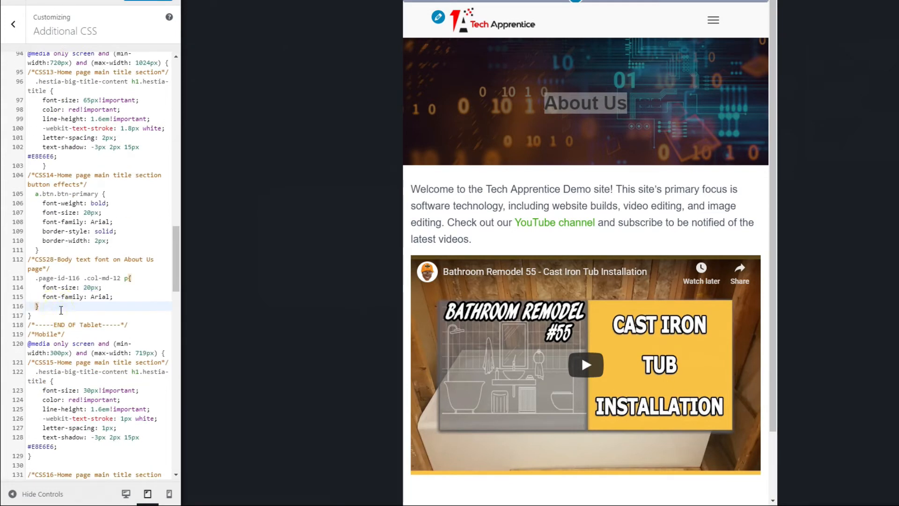
key(Return)
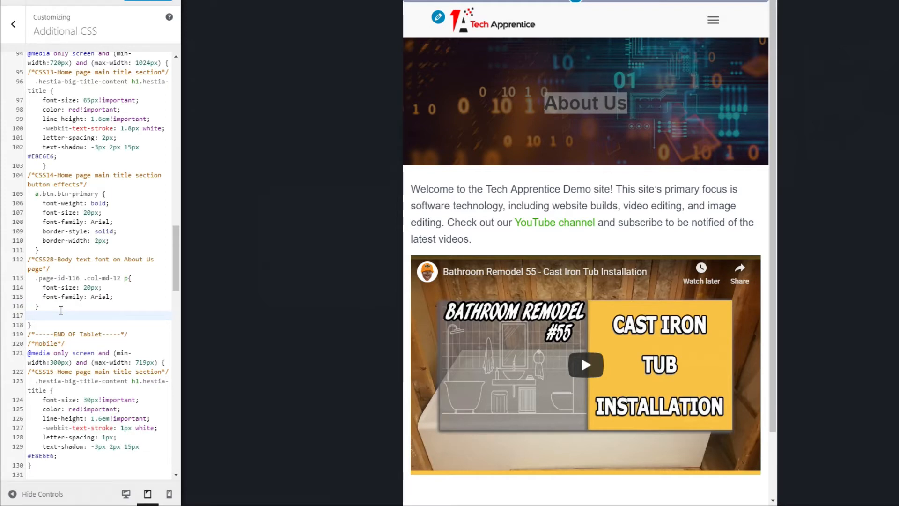
text(/*CSS29-Title font for About Us, Products, and Blog pages*/   .col-md-10 h1.hestia-title {     -webkit-text-stroke: 1px black;     text-shadow: 1px 1px 5px gray, 0 0 10px black, 1px 2px 8px white;     color: lightgray;     font-size: 70px!important;     margin-top: -95px!important;   })
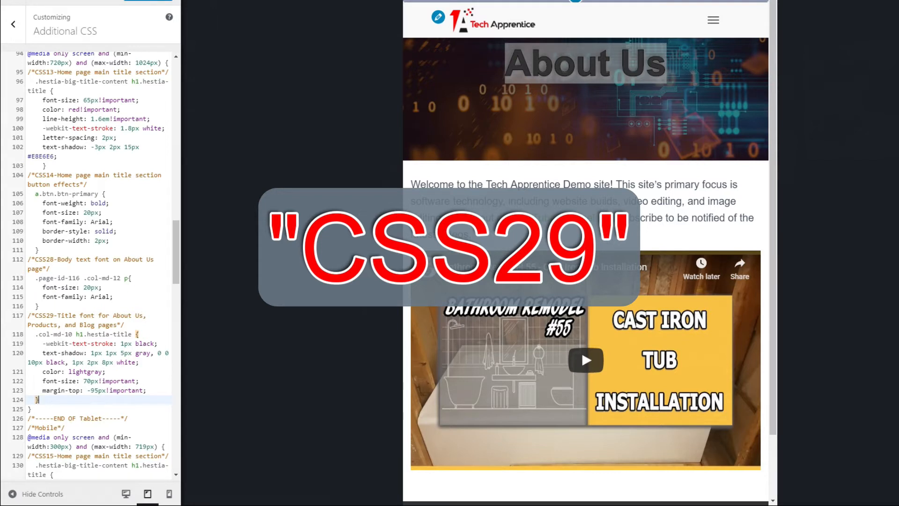
click(518, 114)
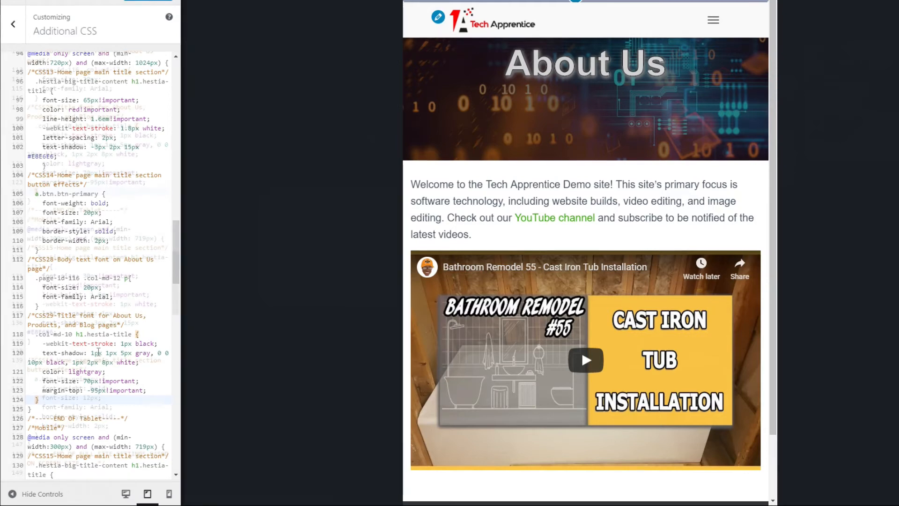
- Add CSS30 body text (15px Arial) and CSS31 title (1px black stroke, text shadow, lightgray, 50px, -85px top margin) rules at the end of the Mobile media query
scroll(45, 245, down, 5)
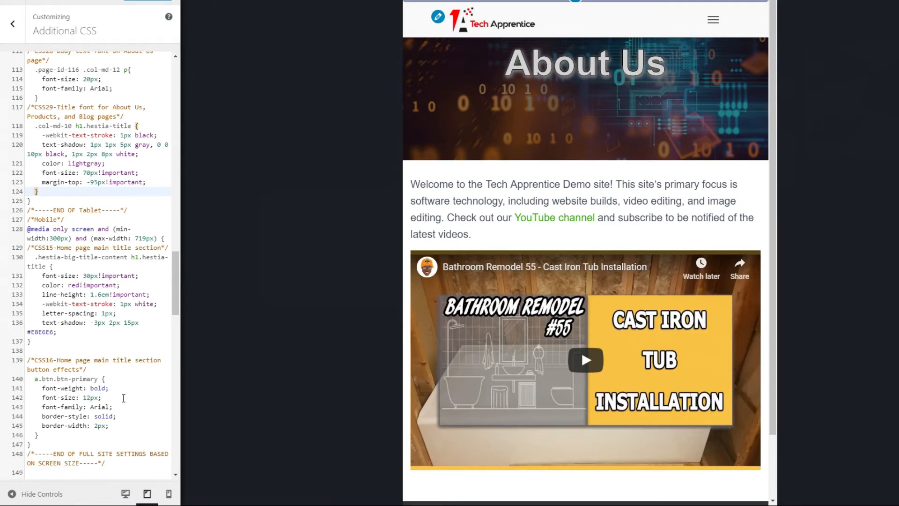
click(169, 501)
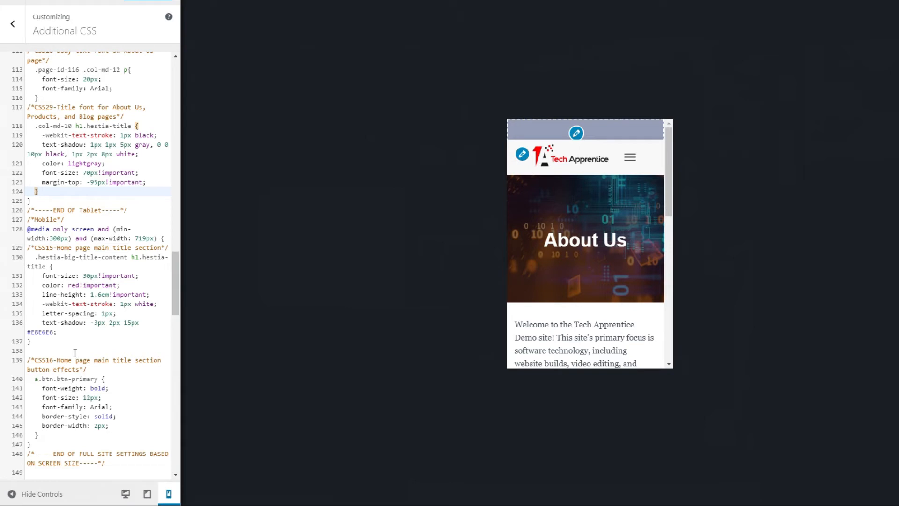
scroll(80, 350, down, 1)
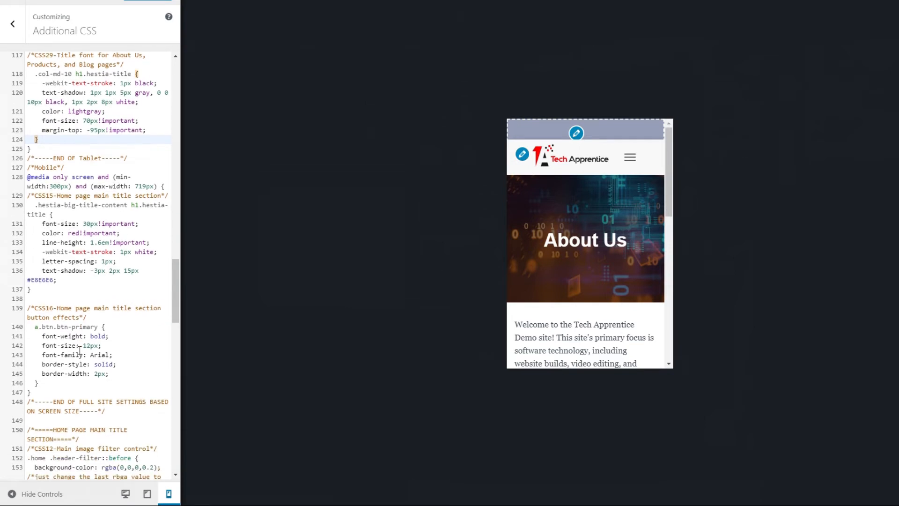
click(47, 383)
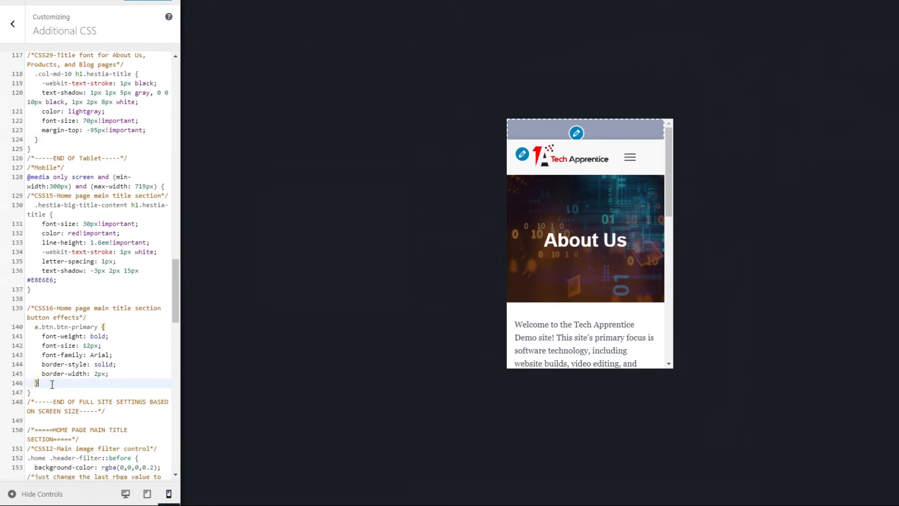
key(Return)
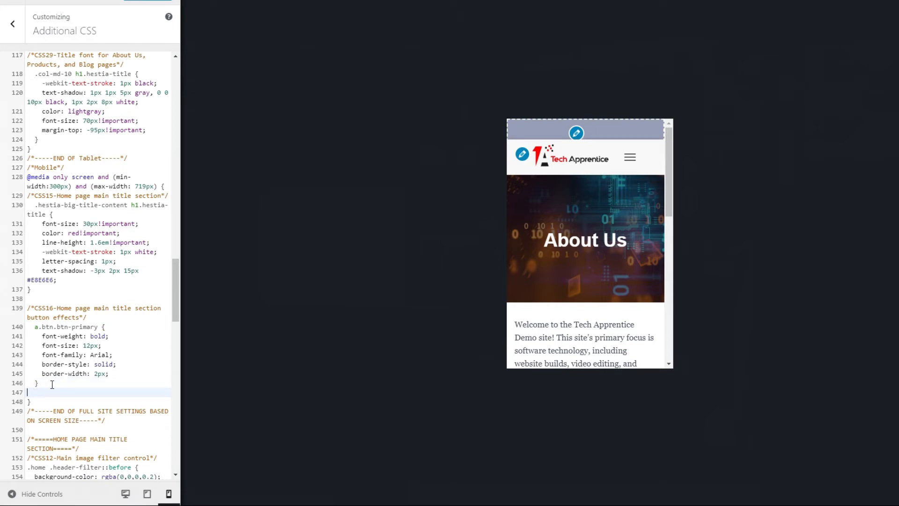
text(/*CSS30-Body text font on About Us page*/   .page-id-116 .col-md-12 p{     font-size: 15px;     font-family: Arial;   }  /*CSS31-Title font for About Us, Products, and Blog pages*/   .col-md-10 h1.hestia-title {     -webkit-text-stroke: 1px black;     text-shadow: 1px 1px 5px gray, 0 0 10px black, 1px 2px 8px white;     color: lightgray;     font-size: 50px!important;     margin-top: -85px!important;   })
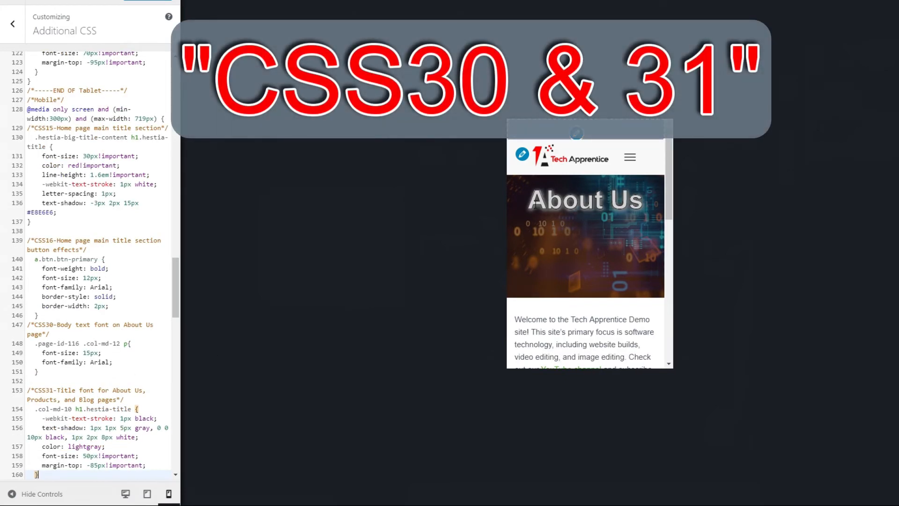
- Check the About Us title, body text and video in the mobile preview, and publish the CSS
drag(534, 206, 640, 212)
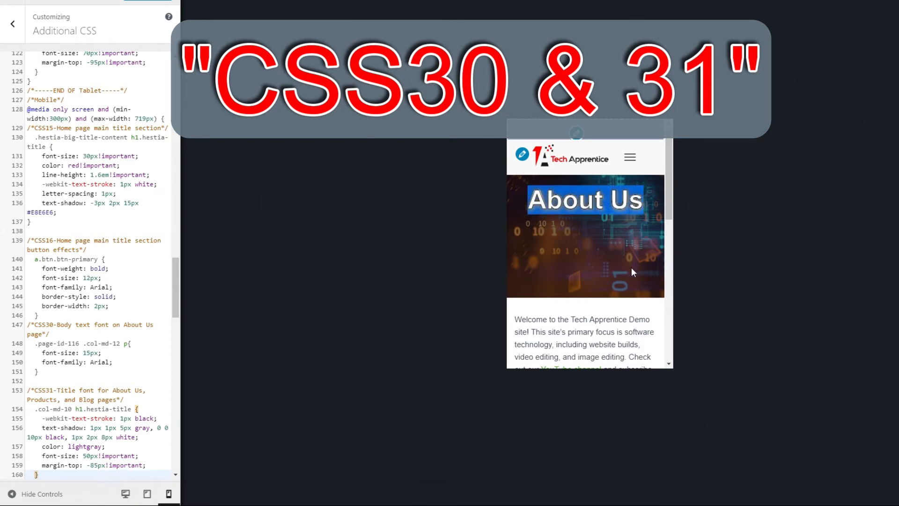
scroll(631, 269, down, 1)
drag(516, 266, 630, 332)
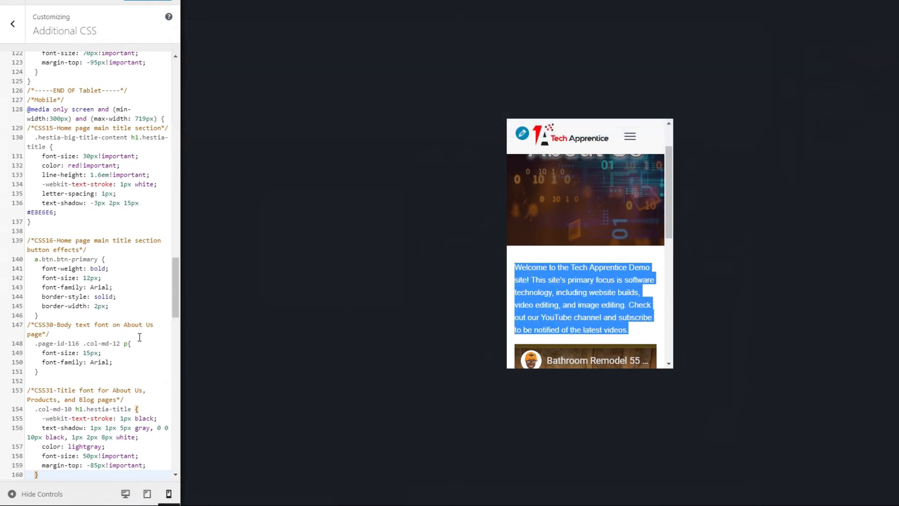
scroll(526, 329, down, 2)
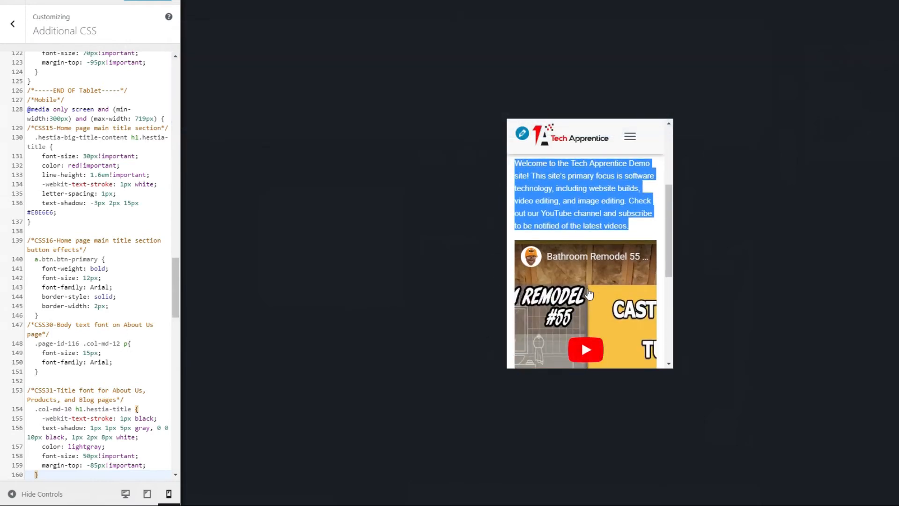
scroll(583, 281, down, 1)
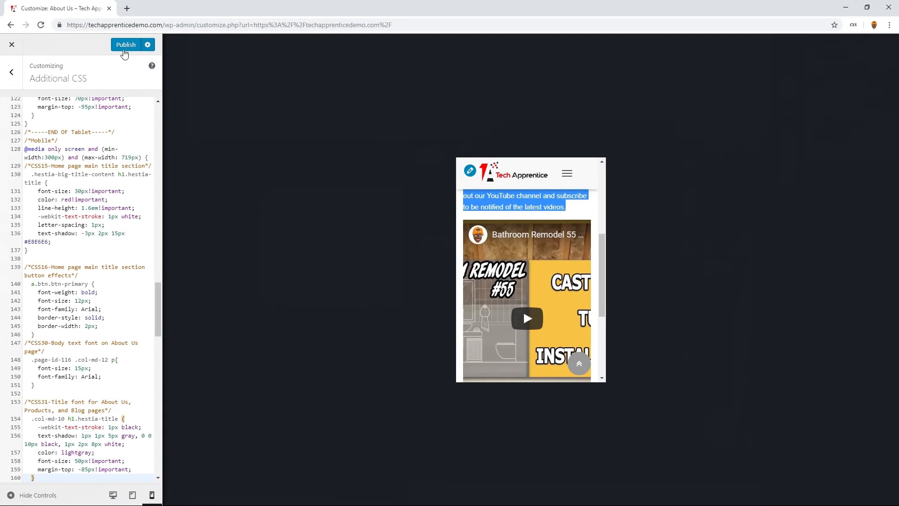
click(123, 45)
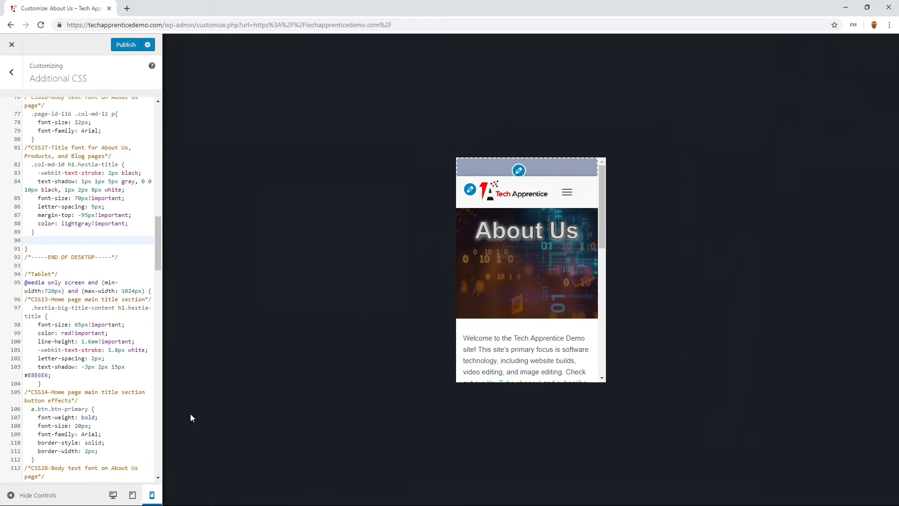
- Switch to the desktop preview and add the CSS32 #primary div.header-filter rule with height 175px at the end of the Desktop media query
click(113, 496)
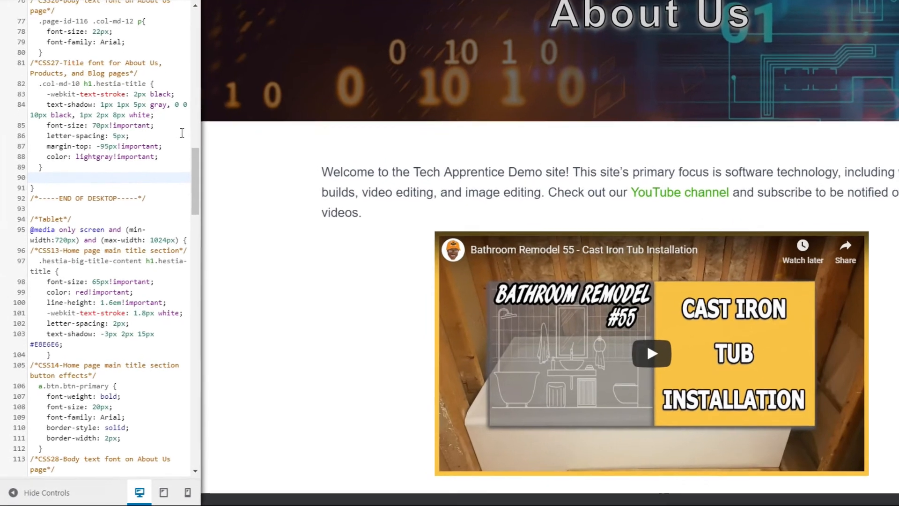
click(48, 178)
right_click(46, 177)
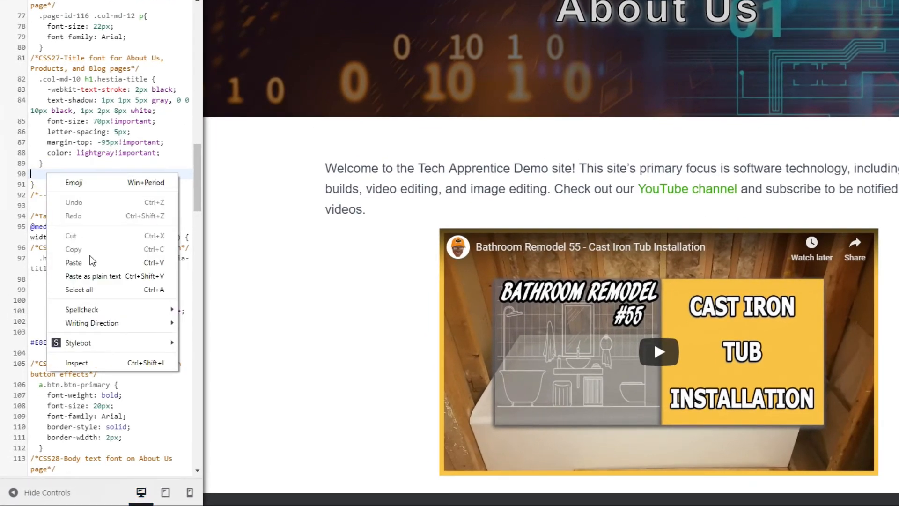
click(90, 260)
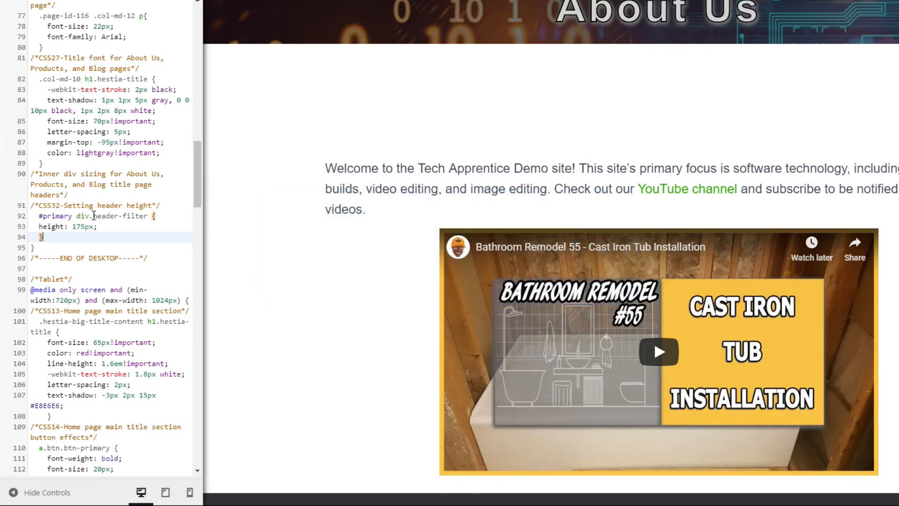
click(40, 215)
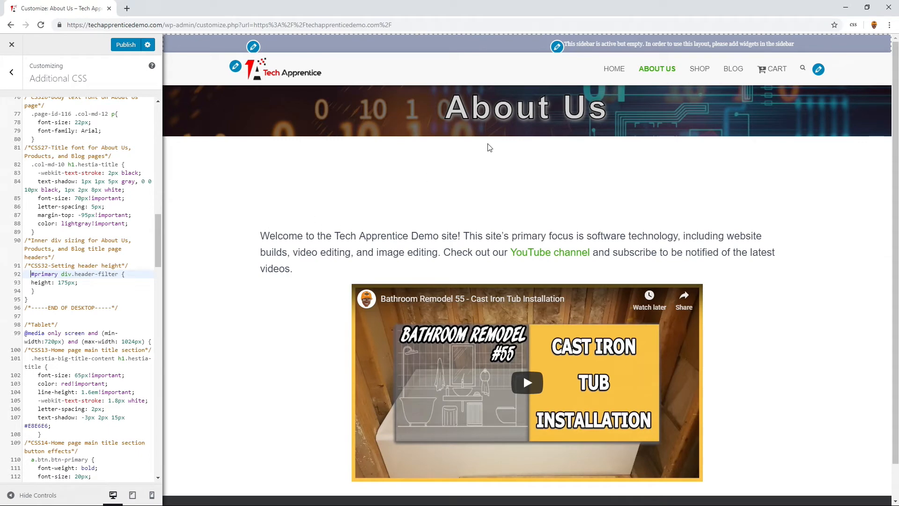
- Inspect the About Us title's page elements to examine the header-small and header-filter div structure, and close the inspector
right_click(523, 124)
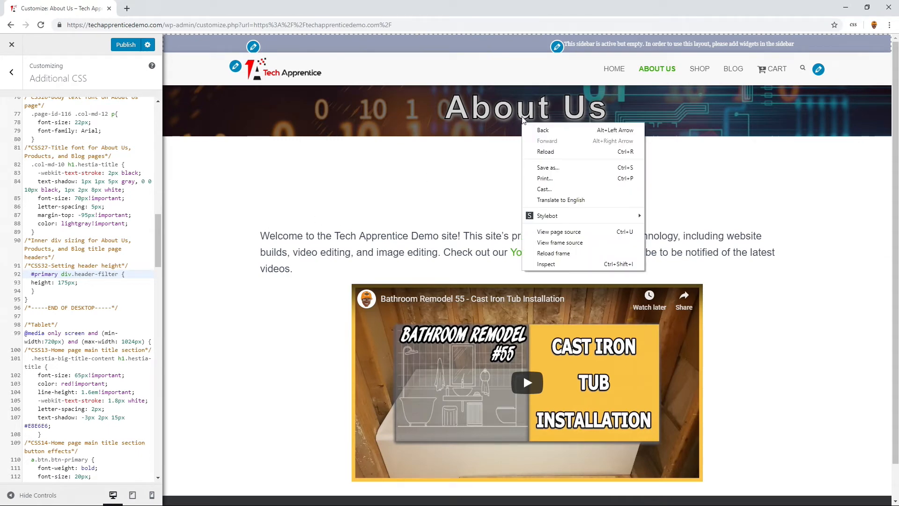
click(574, 266)
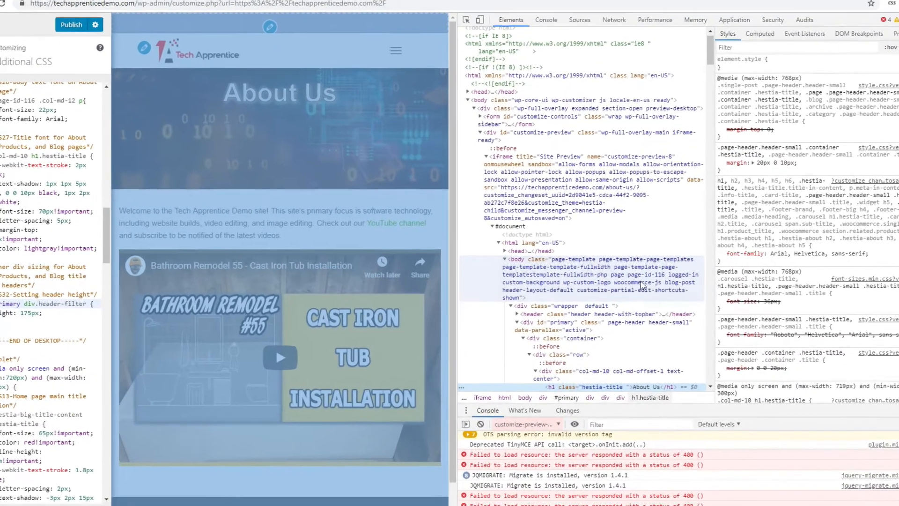
scroll(651, 284, down, 5)
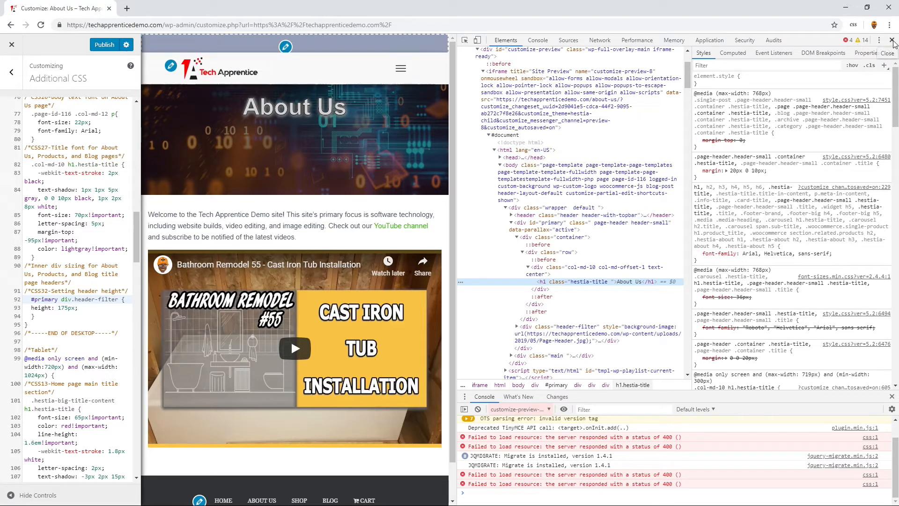
click(892, 41)
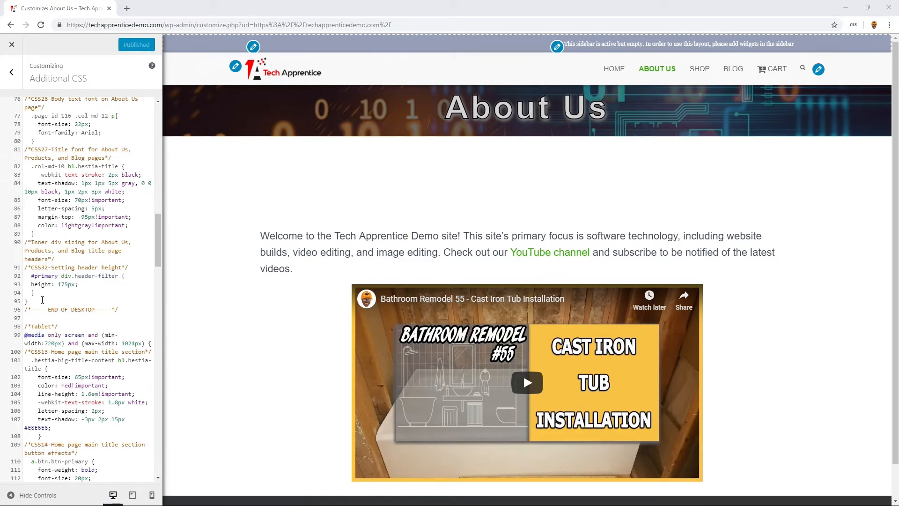
- Insert a blank line below CSS32, and add the CSS33 .page-header.header-small rule at the end of the Global section: min-height 150px!important, height 270px!important
click(46, 291)
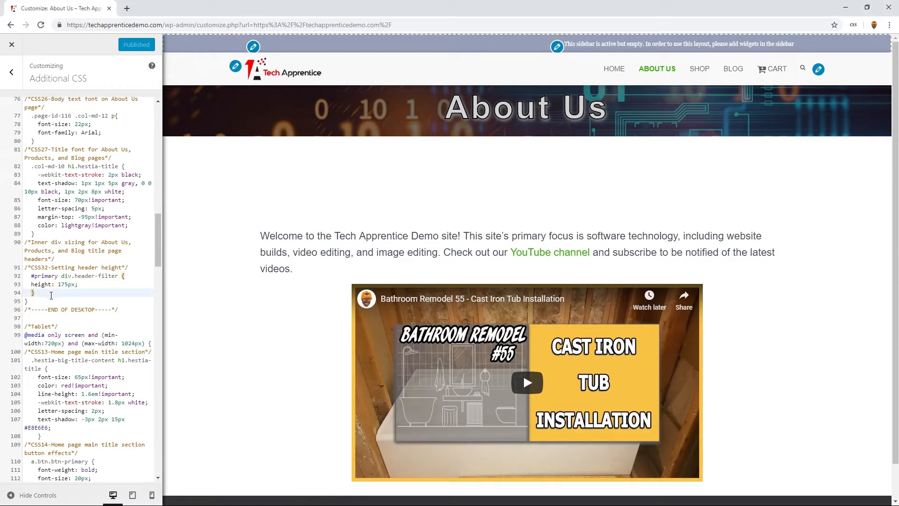
key(Return)
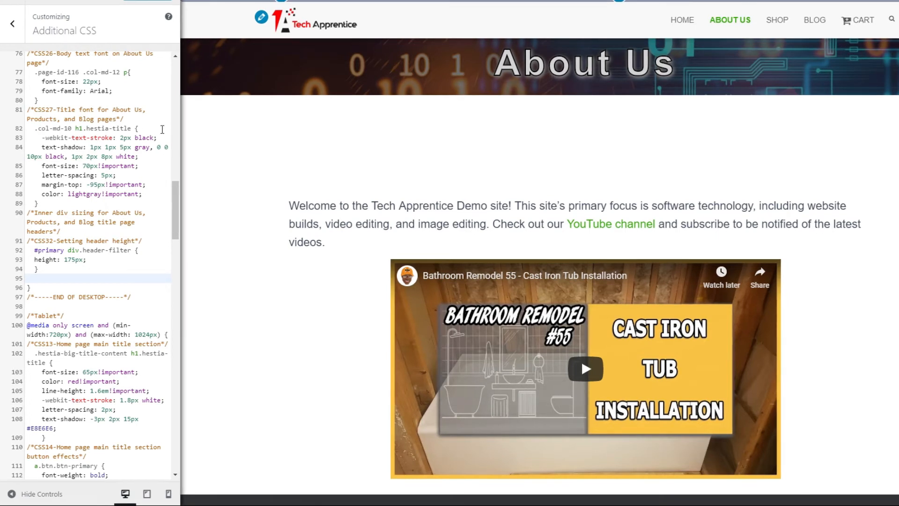
scroll(150, 235, down, 5)
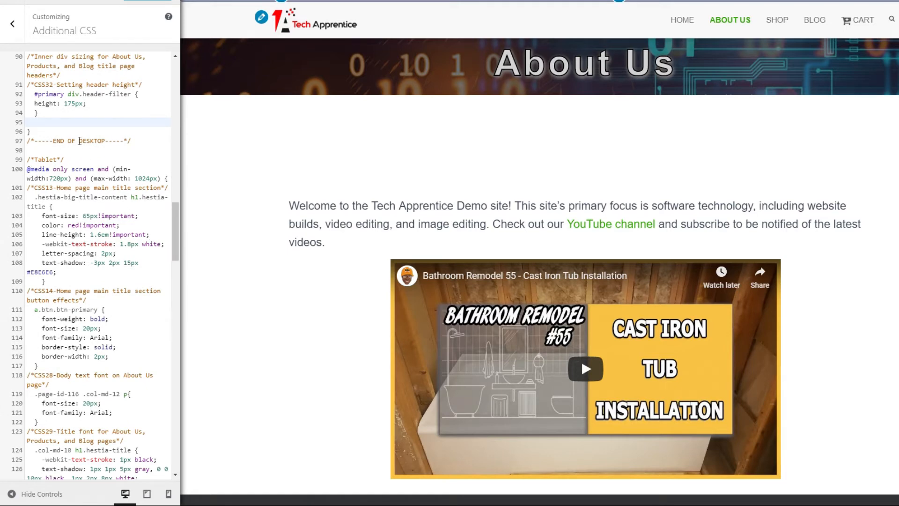
scroll(84, 159, down, 10)
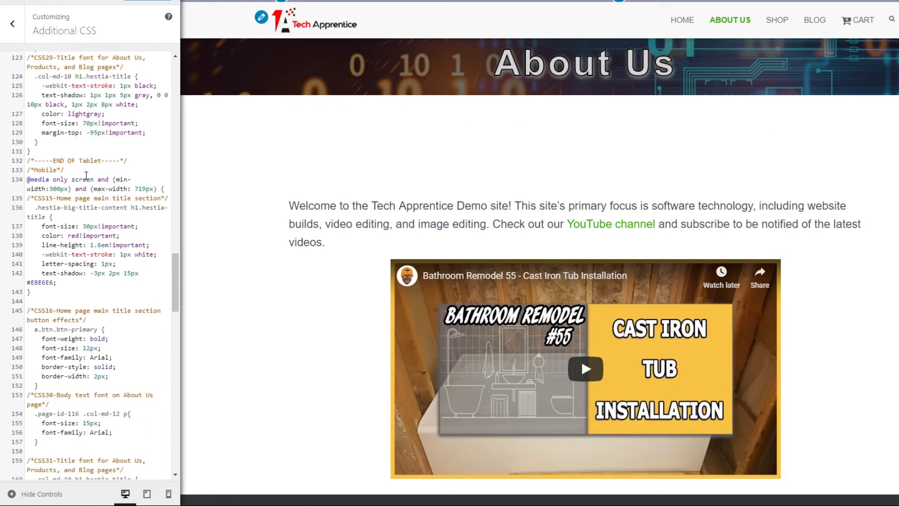
scroll(86, 176, down, 8)
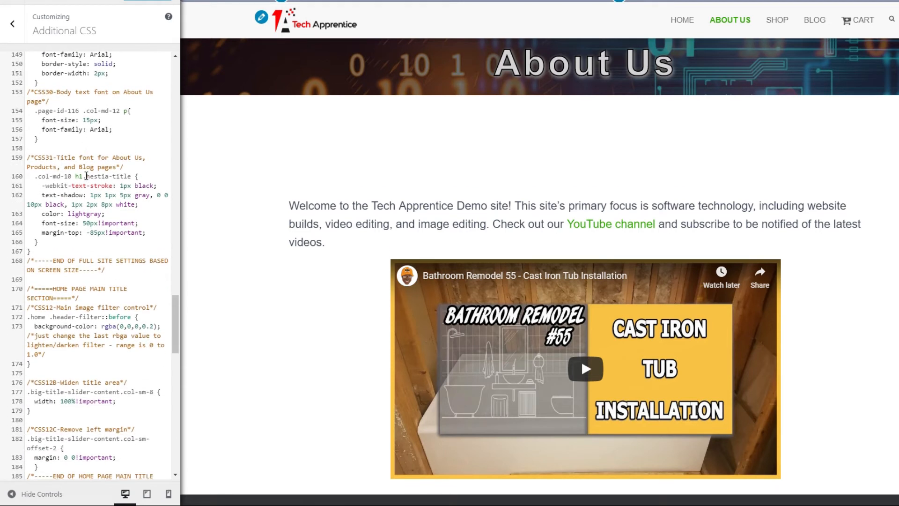
scroll(86, 176, down, 7)
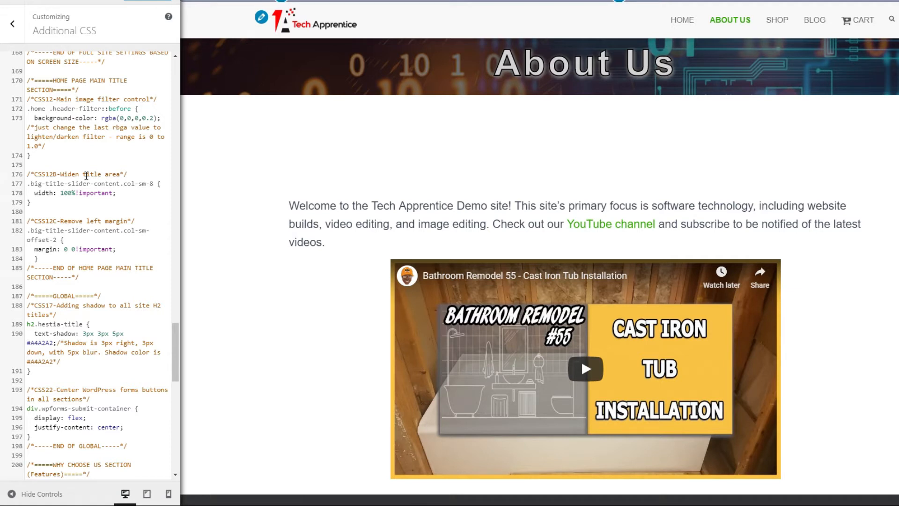
scroll(101, 282, down, 6)
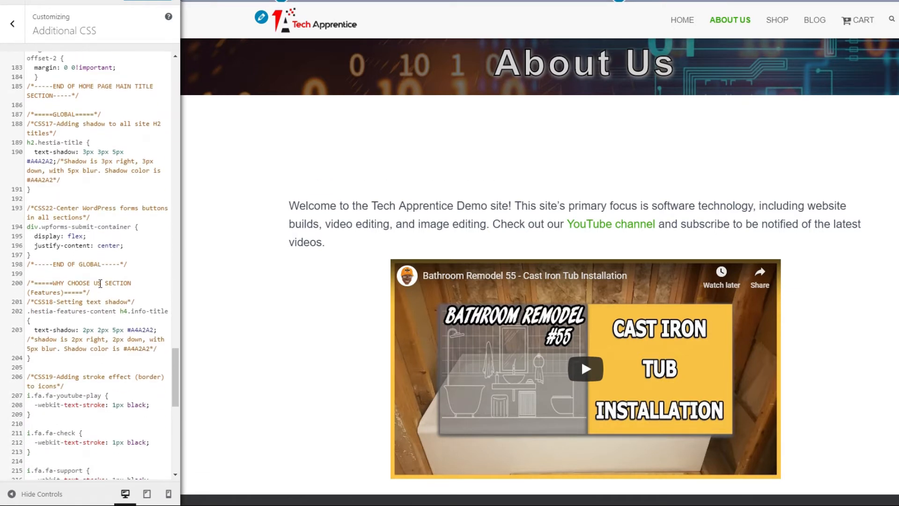
click(62, 228)
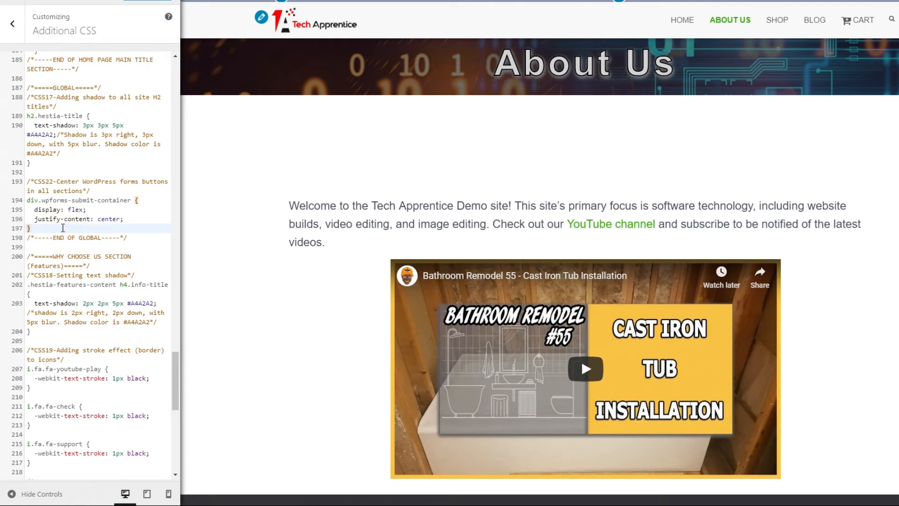
key(Return)
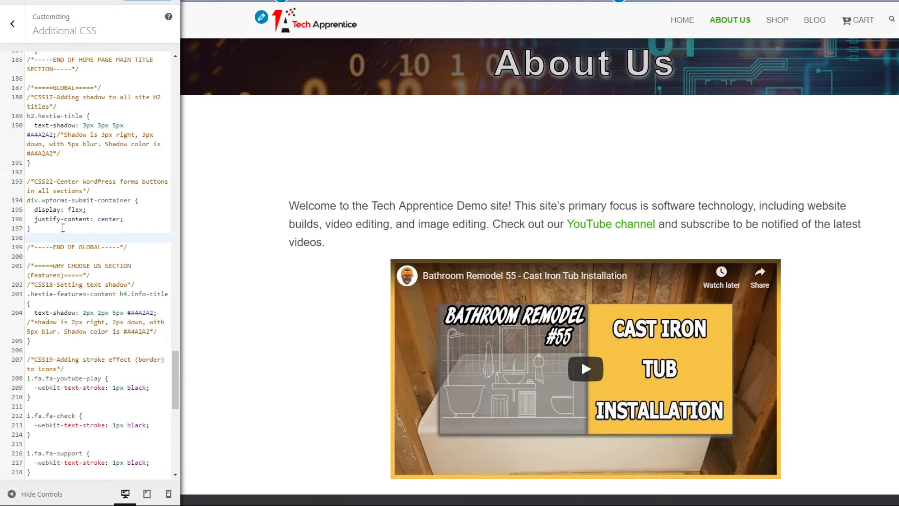
text(/*CSS33-Outer div sizing for About Us, Products, and Blog title header*/ .page-header.header-small {   min-height: 150px!important;   height: 270px!important; })
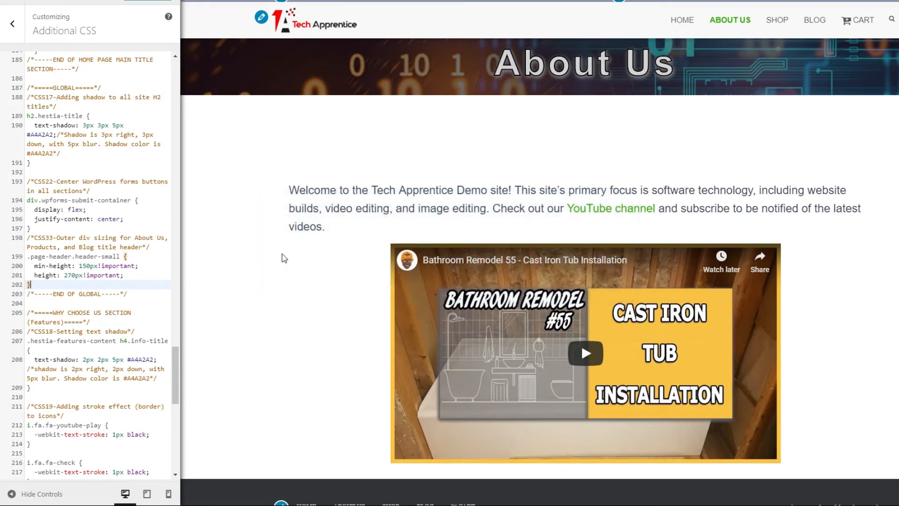
- Check the header sizing on the Shop and Blog pages in the desktop preview and return to About Us
click(778, 25)
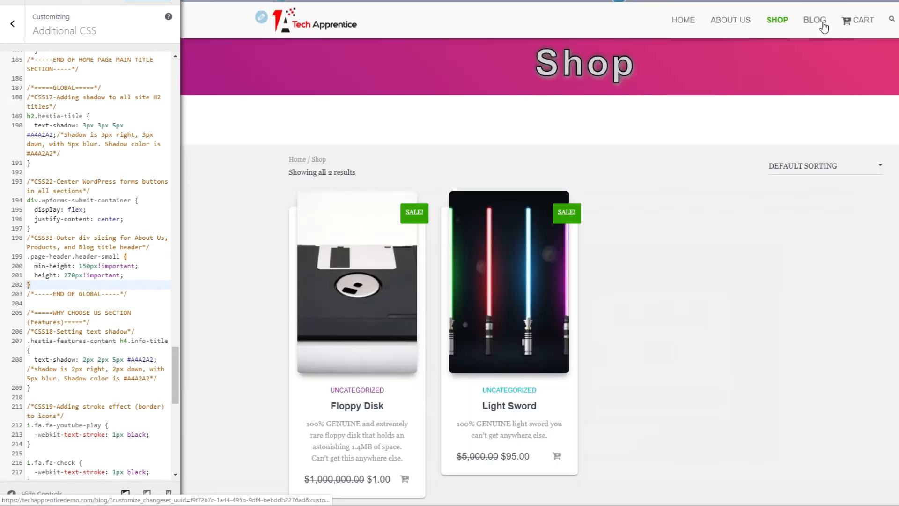
click(819, 23)
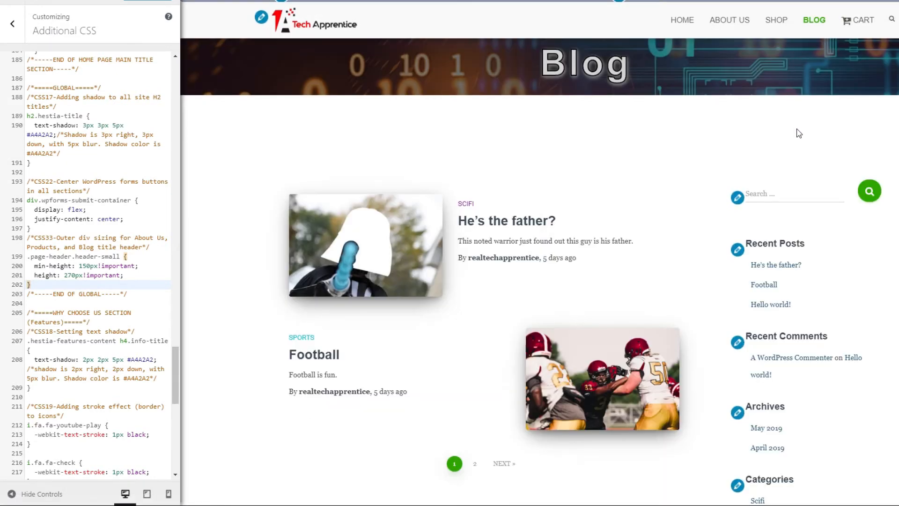
click(723, 23)
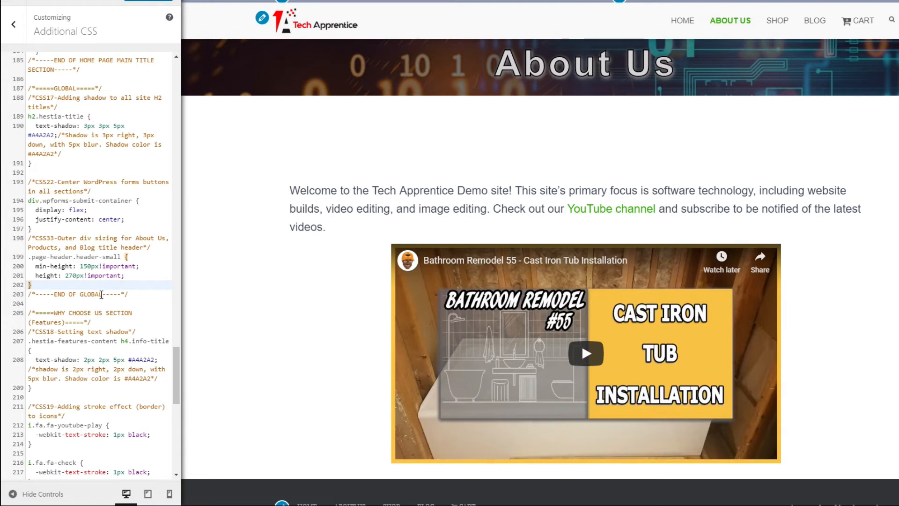
- Add the CSS34 div.page-header.header-small rule with margin-bottom -100px below CSS32 in the Desktop media query, and remove the surplus closing brace
scroll(101, 292, up, 8)
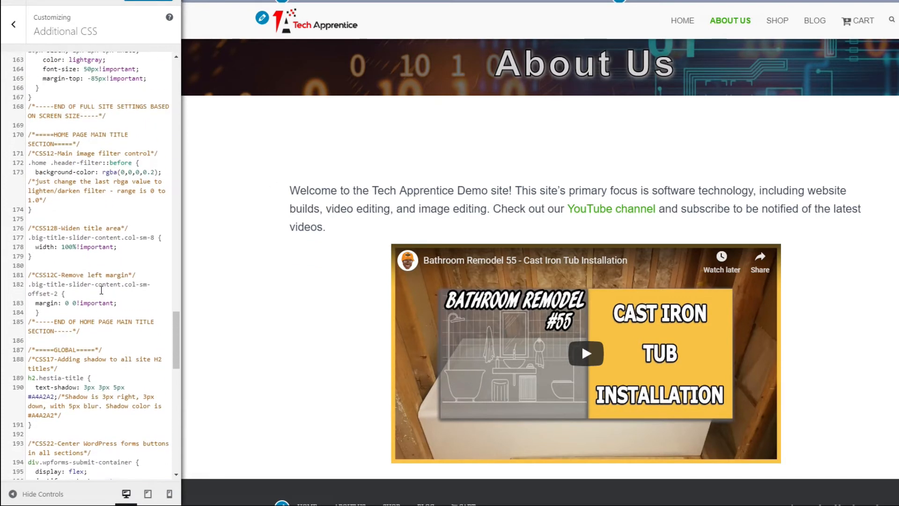
scroll(102, 289, up, 3)
scroll(101, 289, up, 8)
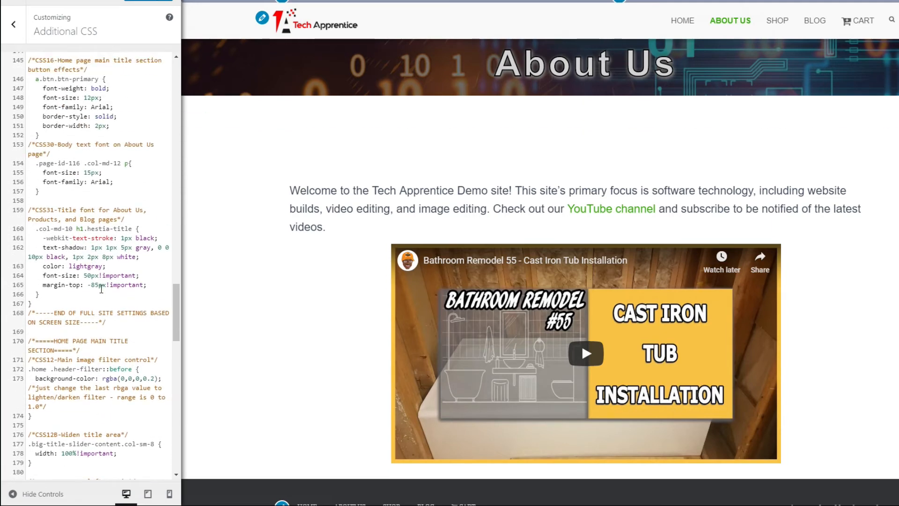
scroll(101, 284, up, 7)
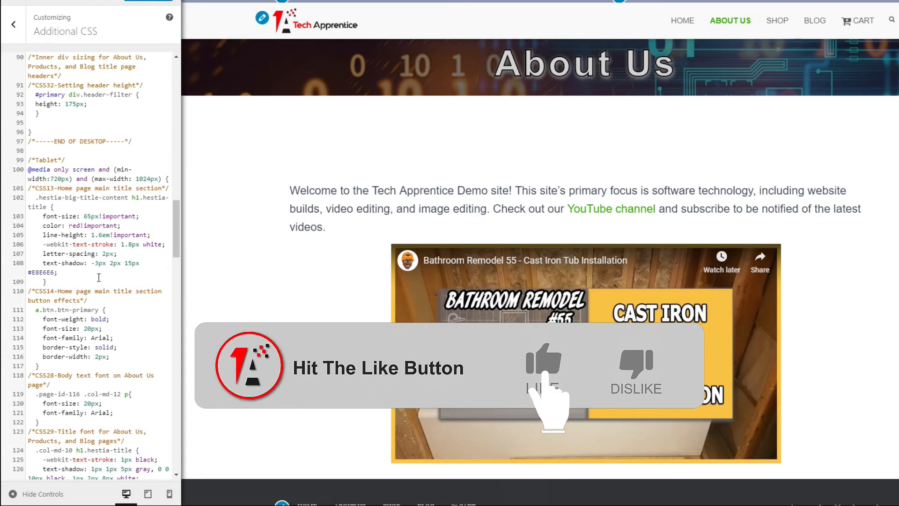
scroll(99, 278, up, 3)
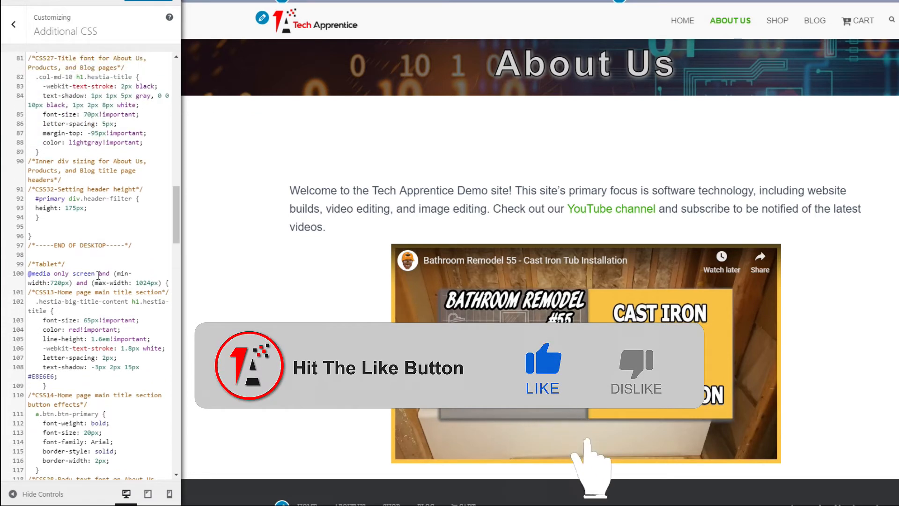
click(35, 228)
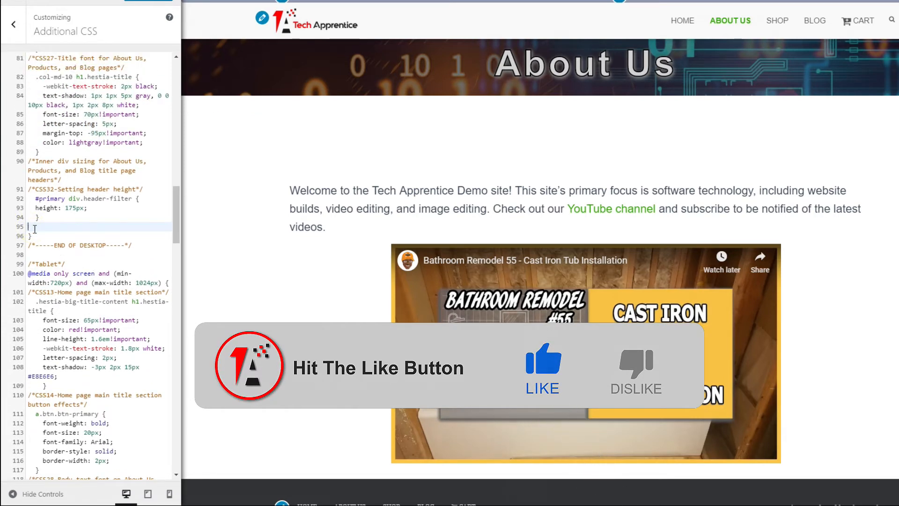
text(/*CSS34-Setting margin between page contents and header*/   div.page-header.header-small {   margin-bottom: -100px;   } })
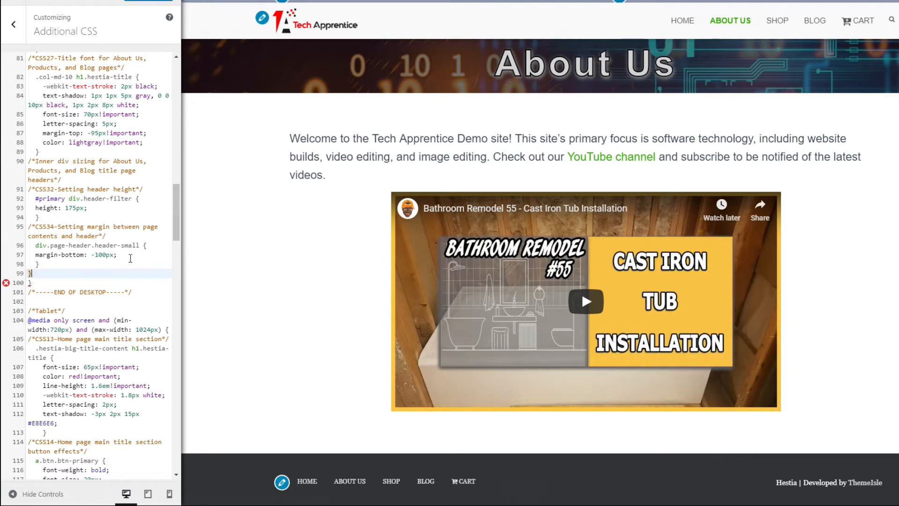
mouse_move(6, 285)
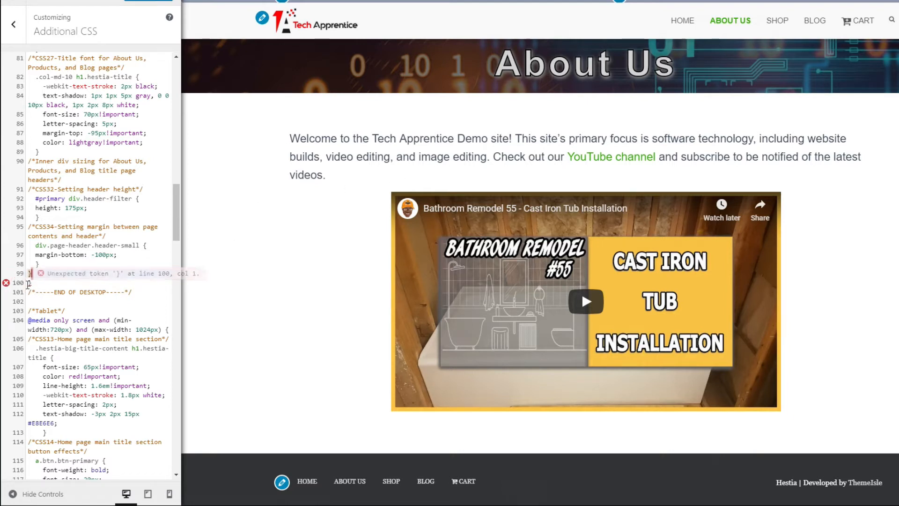
key(BackSpace)
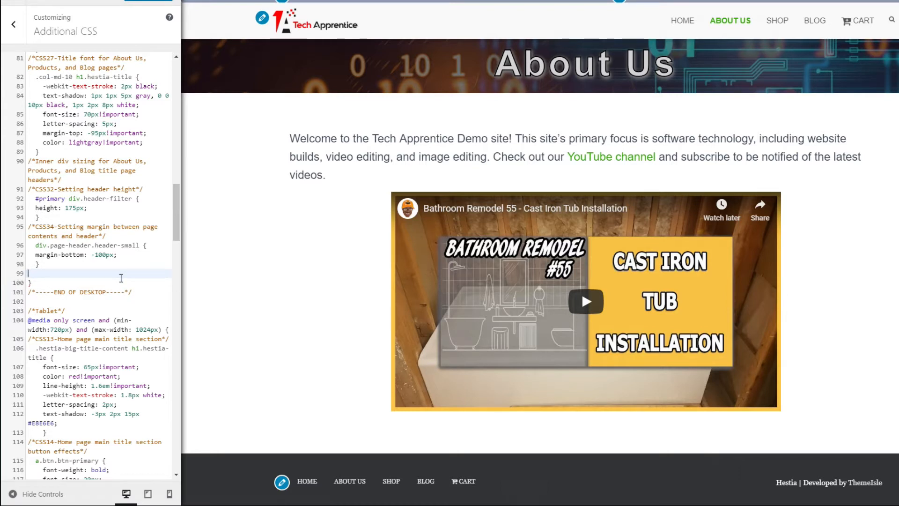
key(Delete)
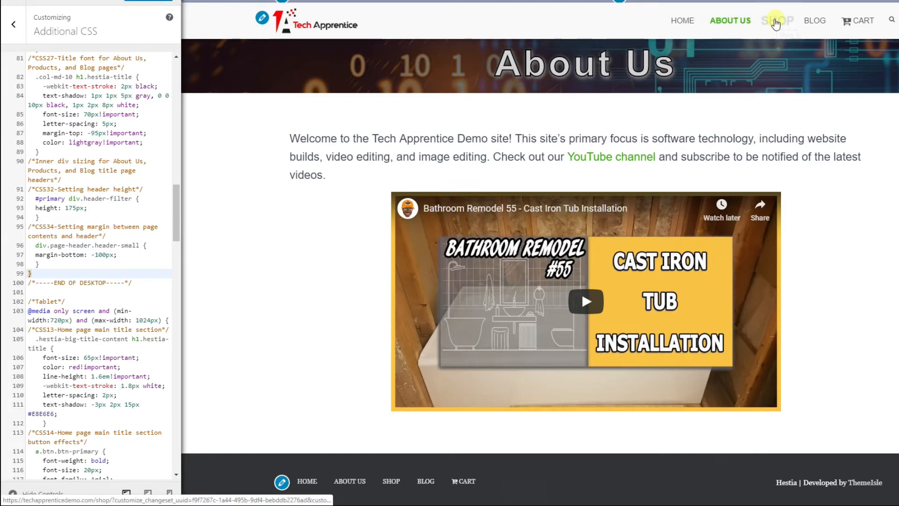
- Check the spacing between header and page contents on the Shop and Blog pages and return to About Us
click(777, 22)
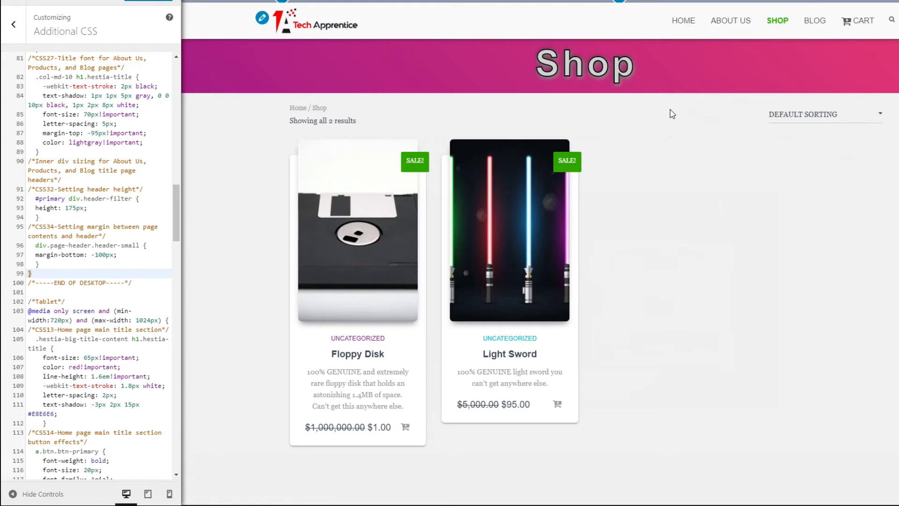
click(810, 24)
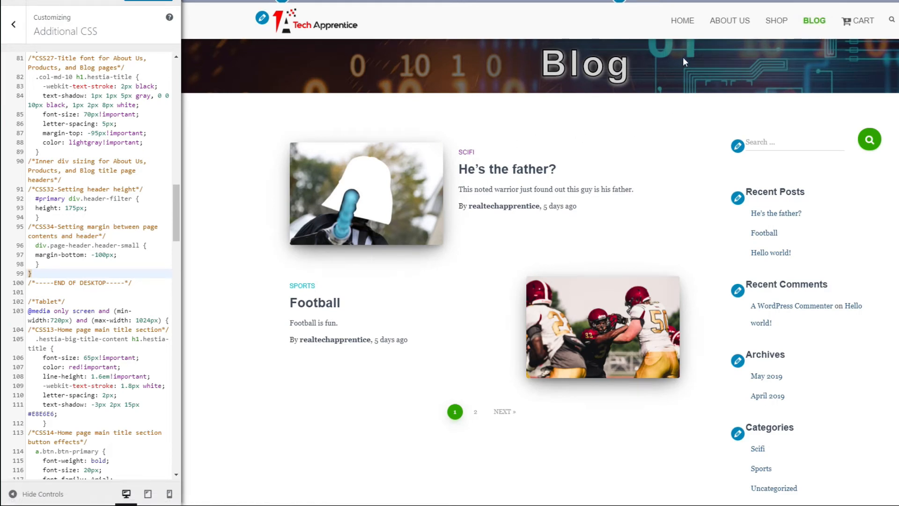
click(734, 27)
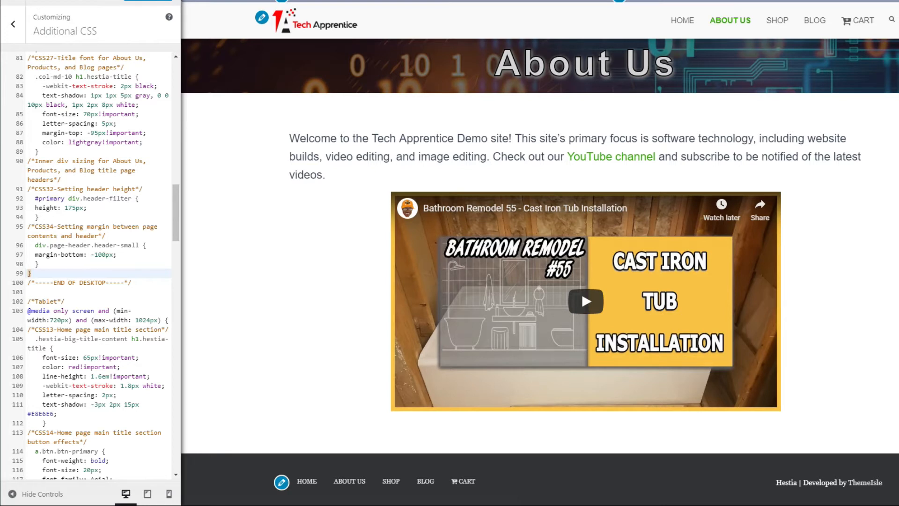
- In the tablet preview, add the CSS35 #primary div.header-filter rule (height 175px) and CSS36 div.page-header.header-small rule (margin-bottom -110px) at the Tablet media query's end
scroll(85, 295, down, 2)
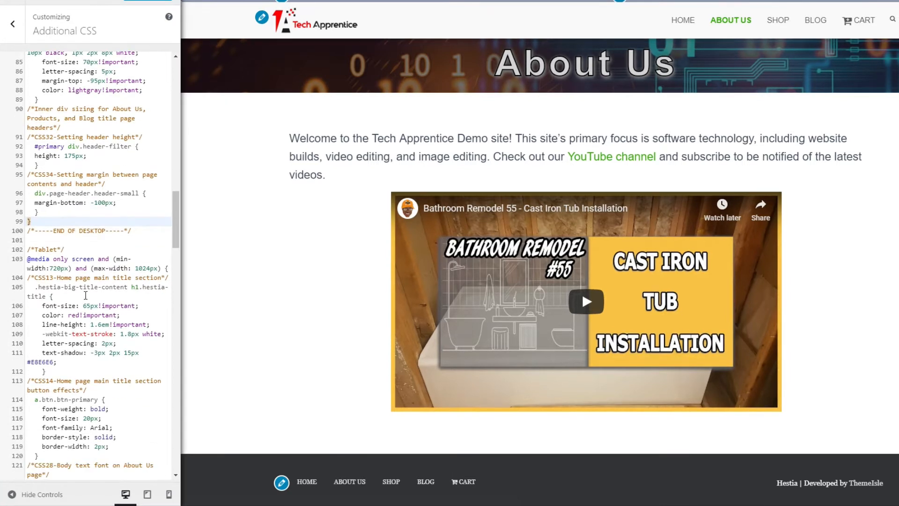
scroll(86, 295, down, 3)
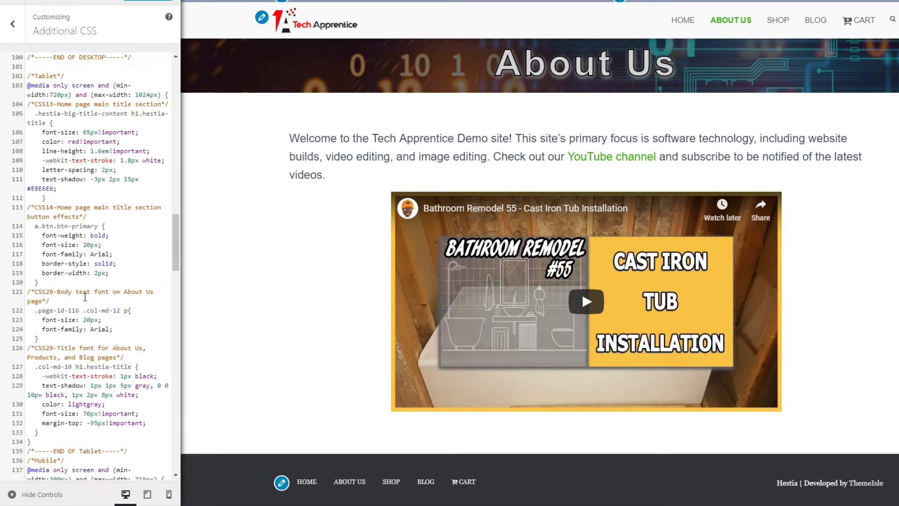
click(54, 347)
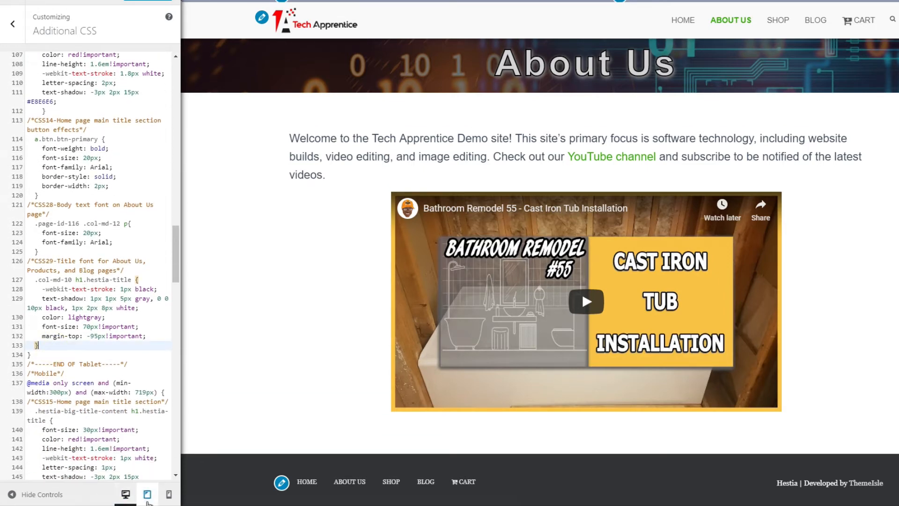
click(147, 499)
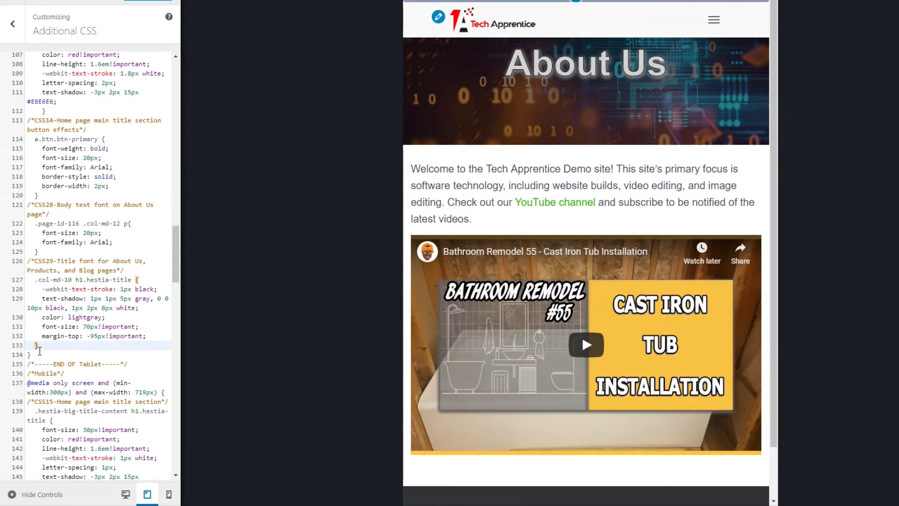
click(45, 345)
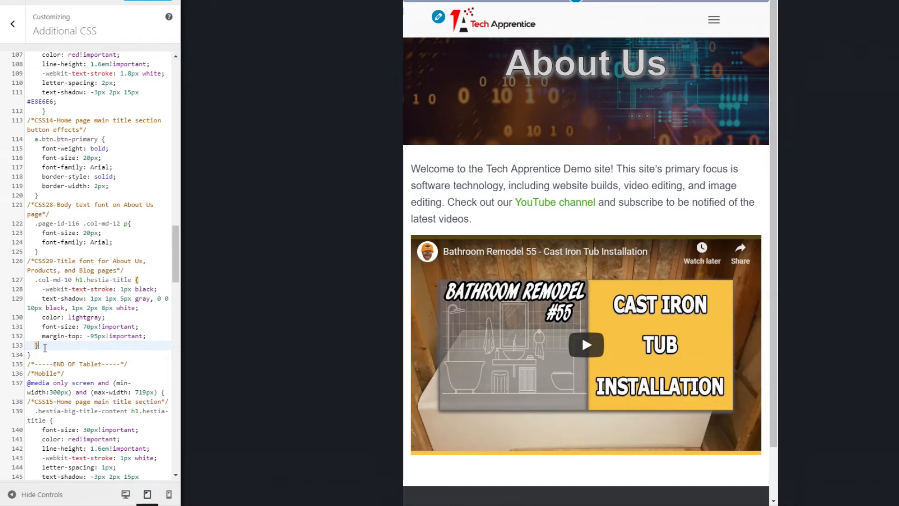
key(Return)
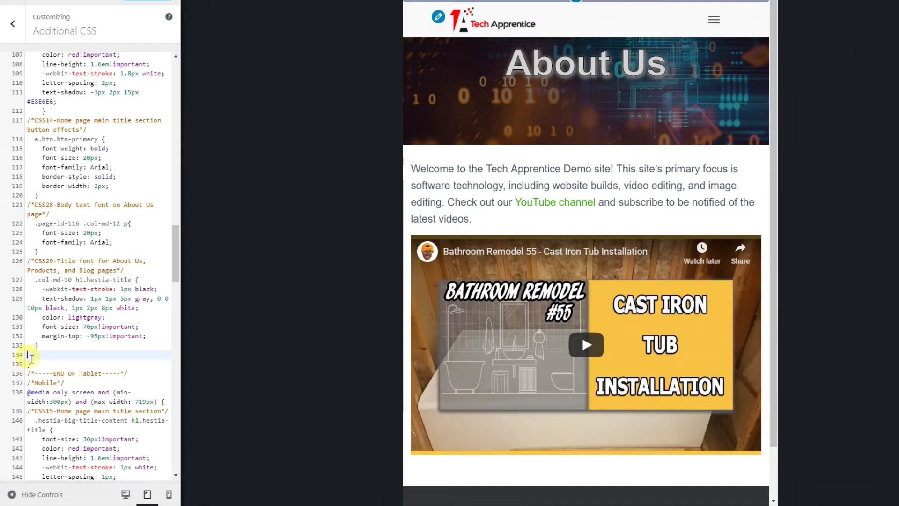
text(/*CSS35-Setting header height*/   #primary div.header-filter {   height: 175px;   })
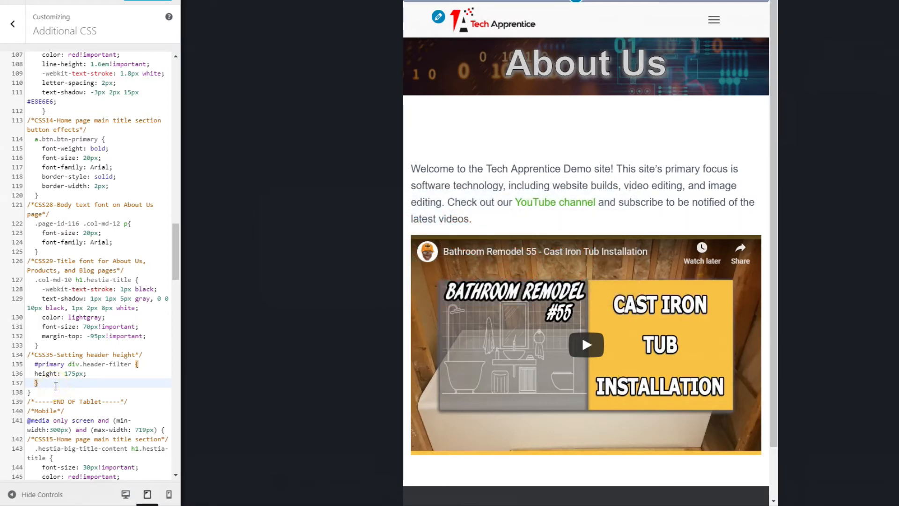
key(Return)
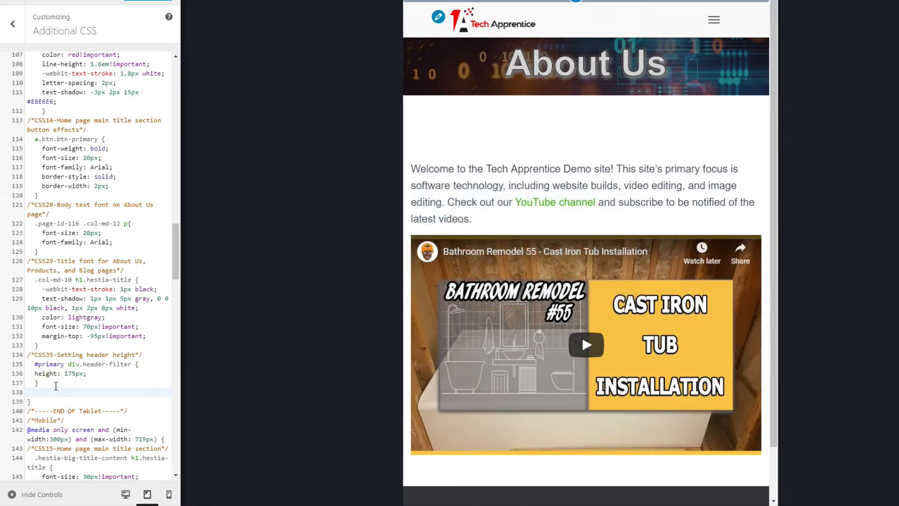
text(/*CSS36-Setting margin between page header and contents*/   div.page-header.header-small {   margin-bottom: -110px;   })
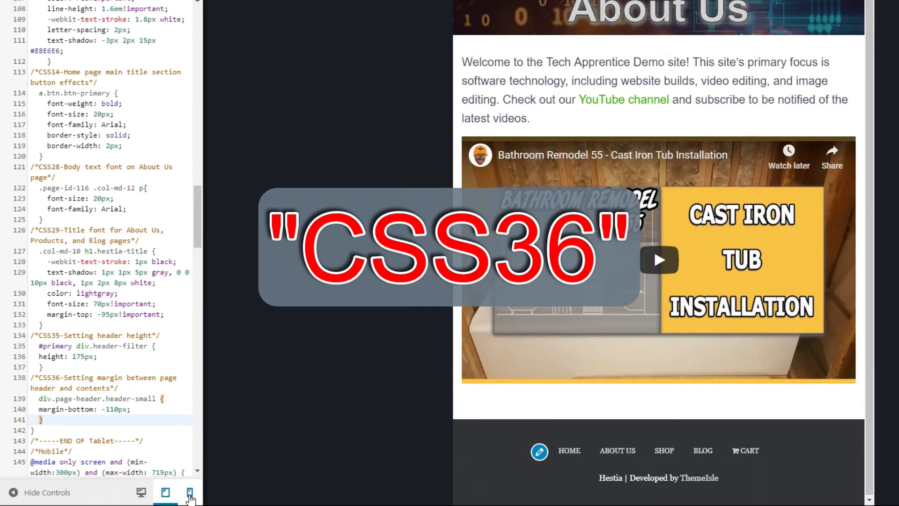
- In the mobile preview, add the CSS37 #primary div.header-filter rule (height 160px) and CSS38 div.page-header.header-small rule (margin-bottom -120px) at the Mobile media query's end
click(190, 492)
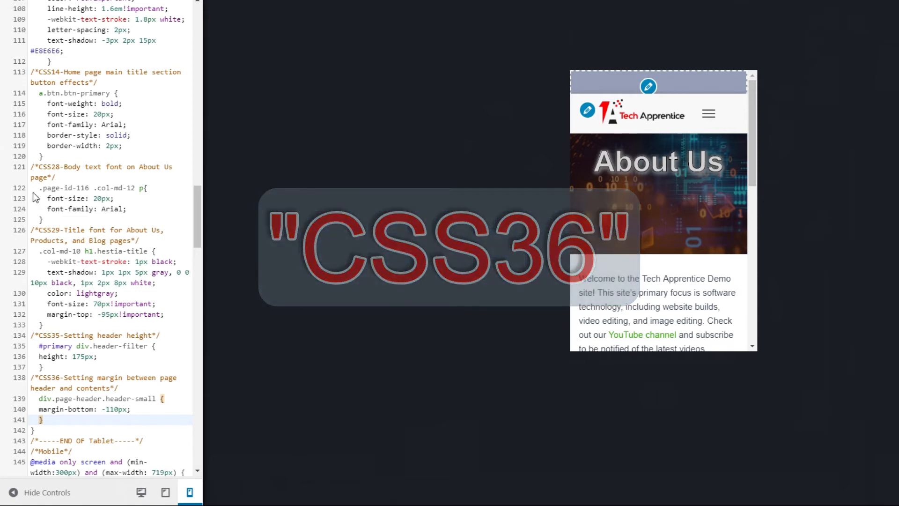
scroll(106, 290, down, 6)
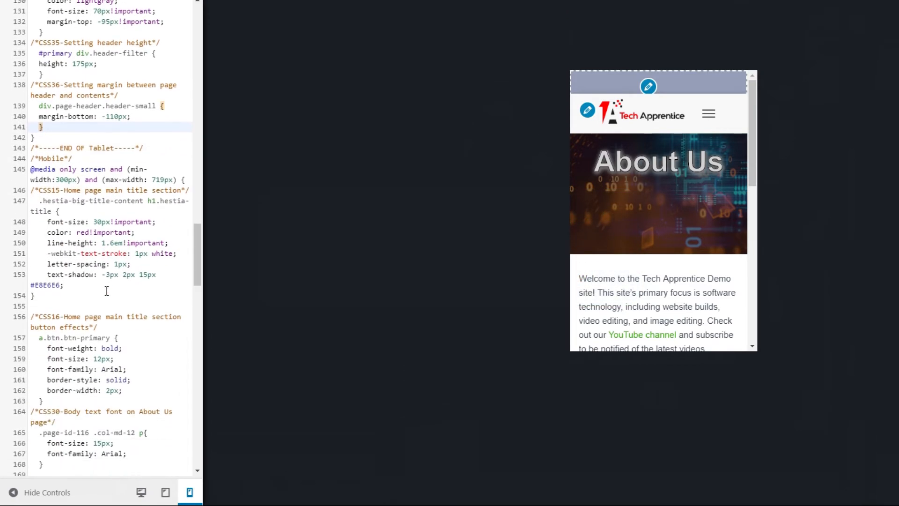
scroll(69, 170, down, 4)
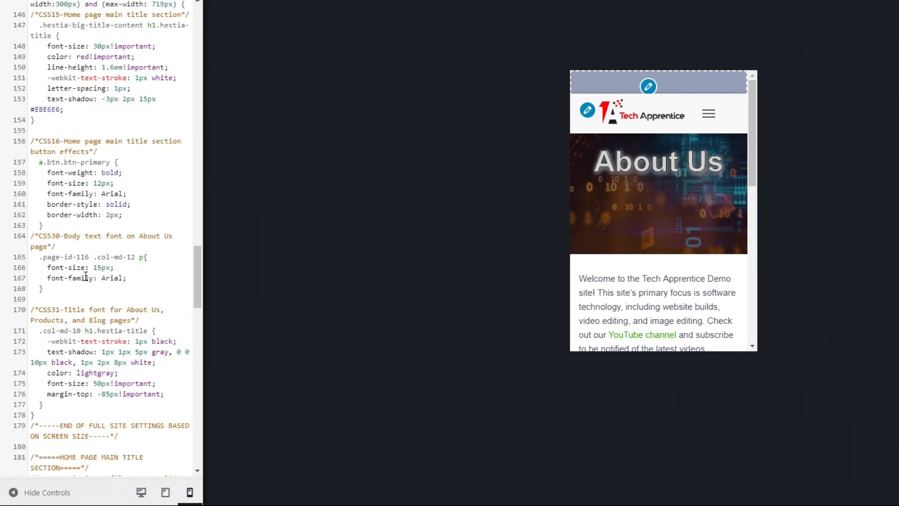
scroll(86, 277, down, 2)
click(65, 345)
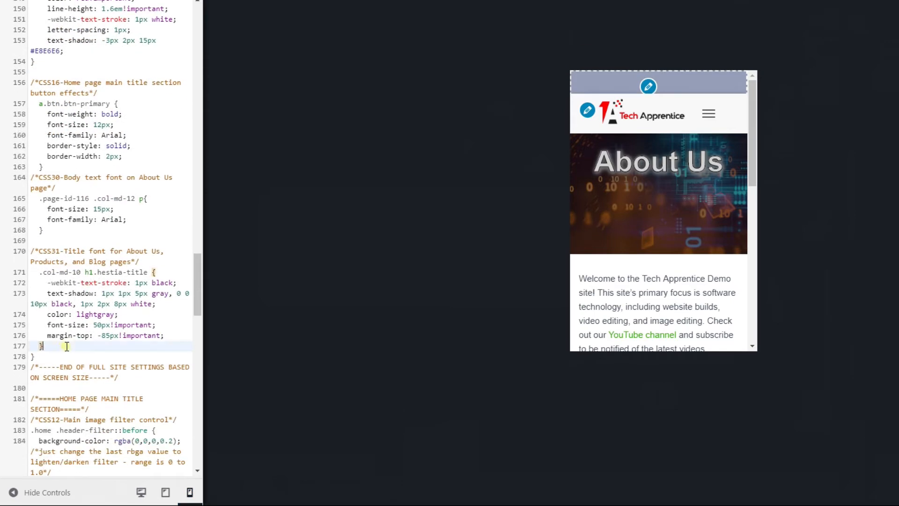
key(Return)
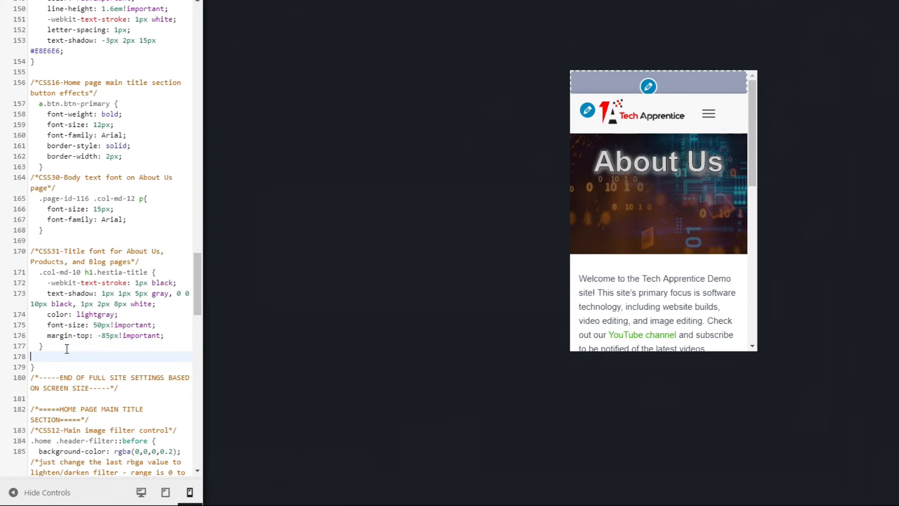
text(/*CSS37-Setting header height*/   #primary div.header-filter {   height: 160px;   })
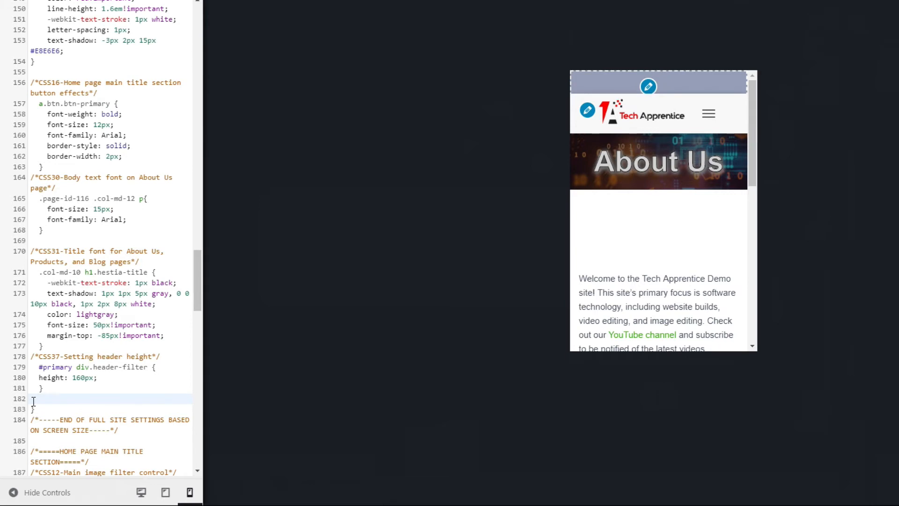
text(/*CSS38-Setting margin between header and contents*/   div.page-header.header-small {   margin-bottom: -120px;   })
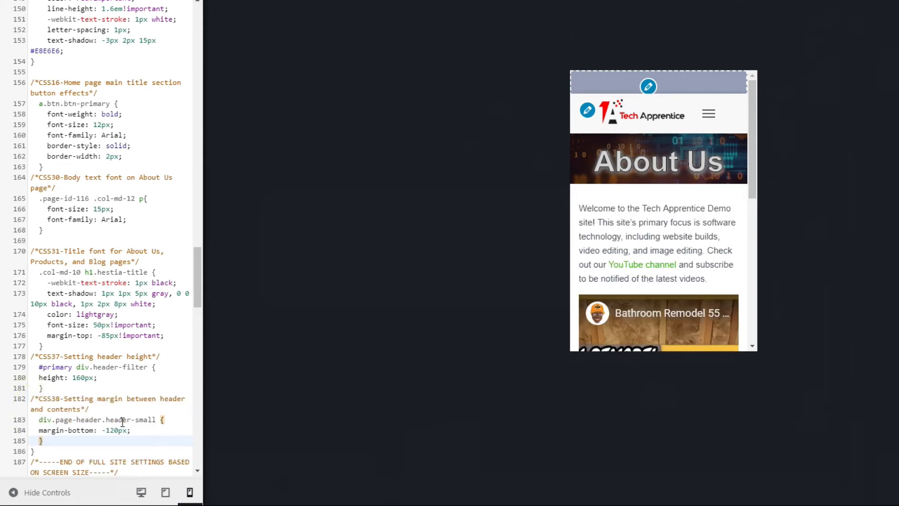
scroll(691, 213, down, 1)
scroll(691, 213, down, 2)
scroll(690, 213, up, 4)
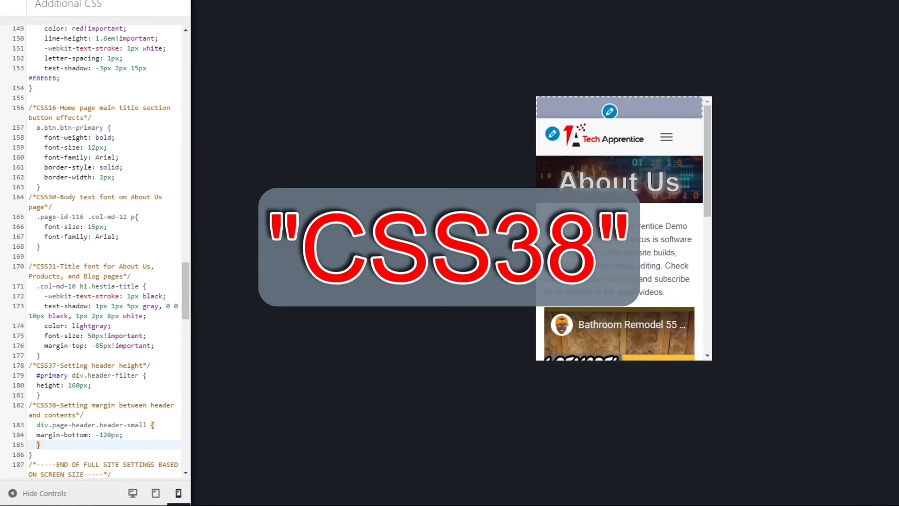
- Check the About Us header in the tablet and desktop previews, and the Shop header in desktop, tablet and mobile, ending in desktop
click(155, 492)
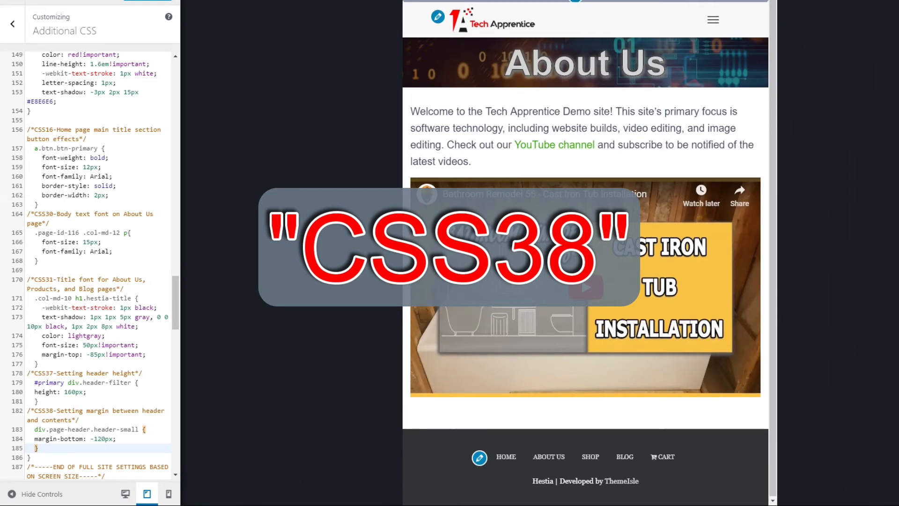
click(126, 494)
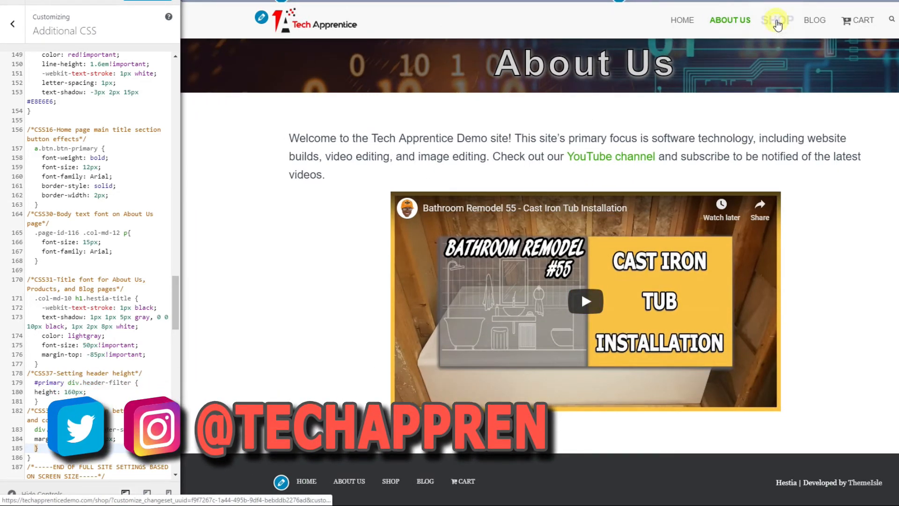
click(777, 22)
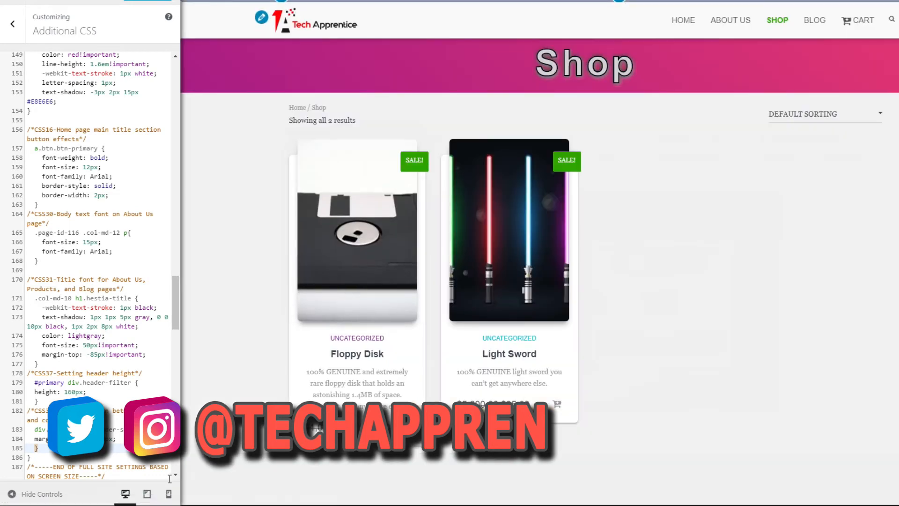
click(148, 496)
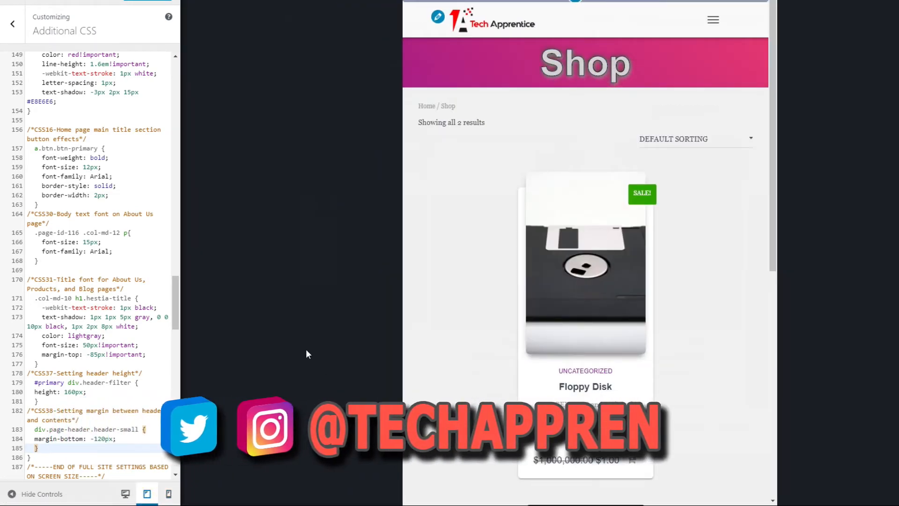
click(171, 496)
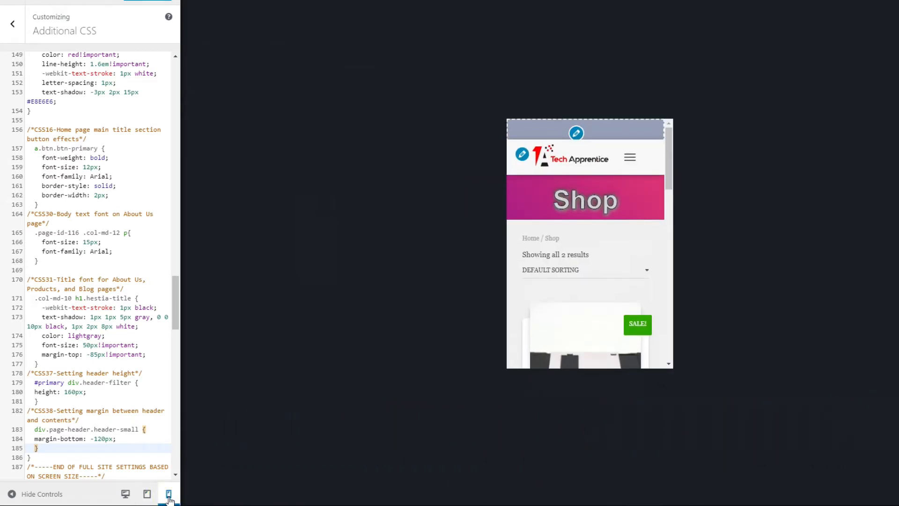
click(126, 493)
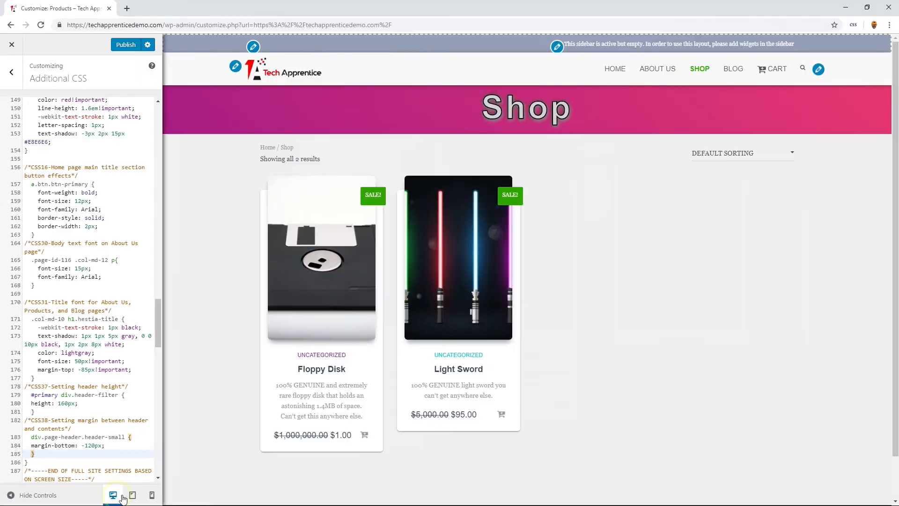
- Review the header styling on the About Us, Home, Shop and Blog pages in the desktop preview, finishing on Shop
click(649, 71)
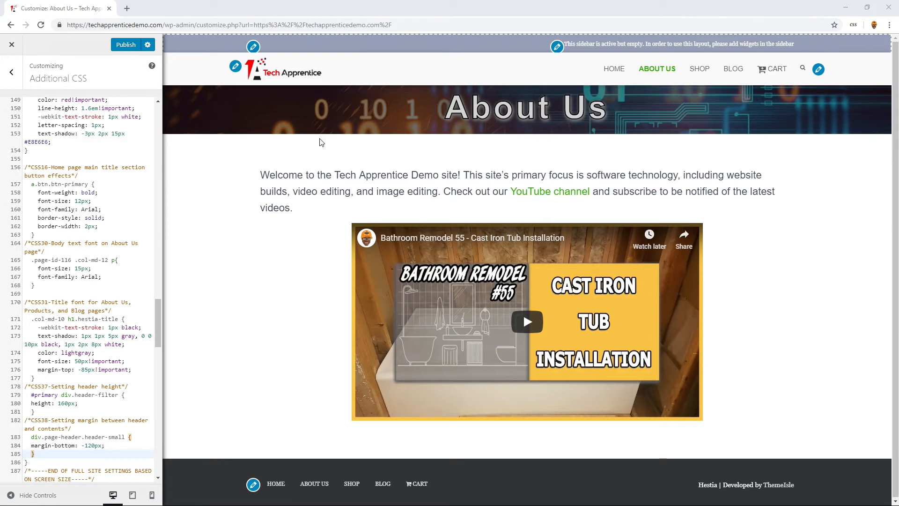
click(614, 70)
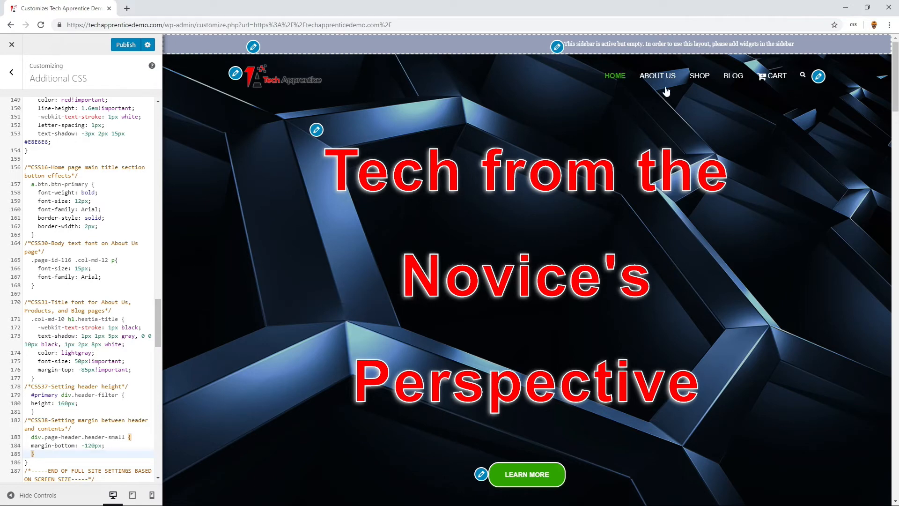
click(666, 77)
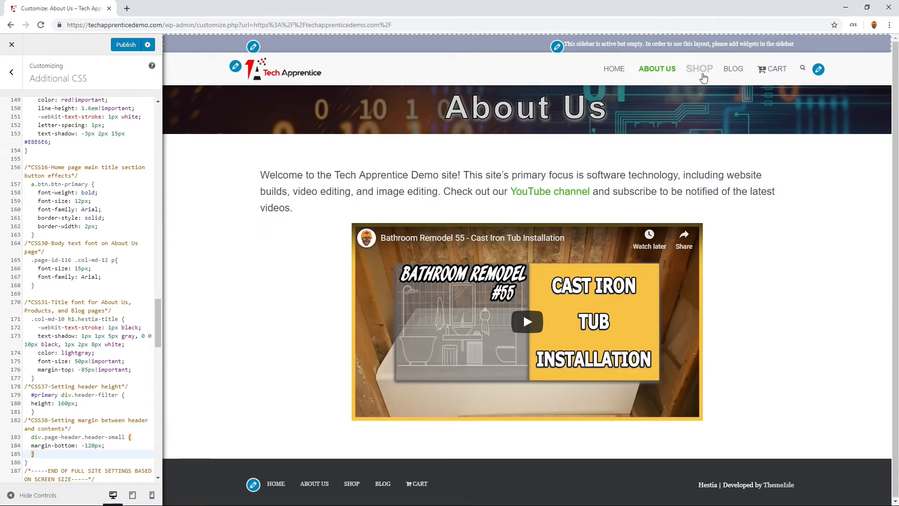
click(699, 75)
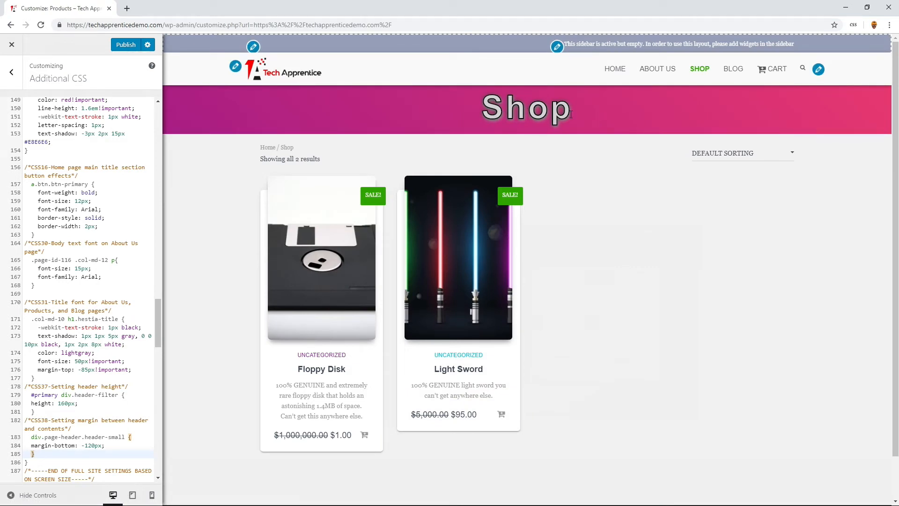
click(733, 70)
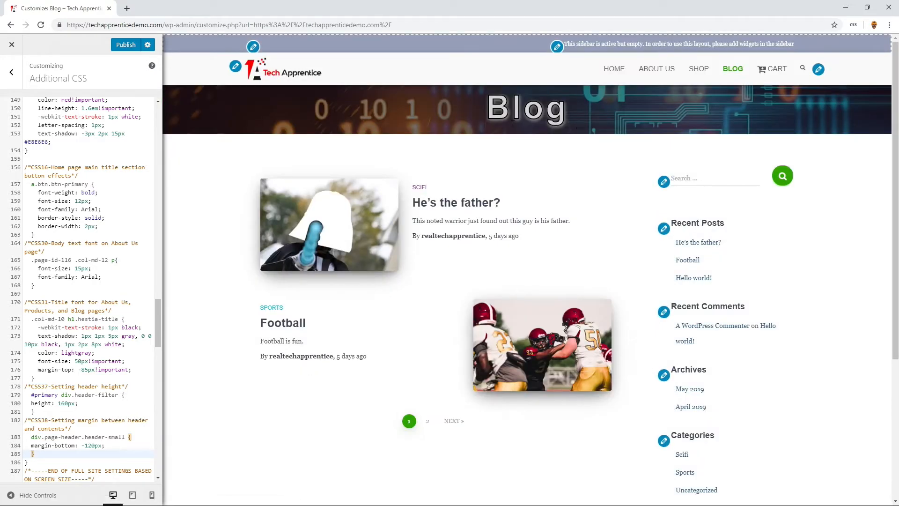
click(657, 77)
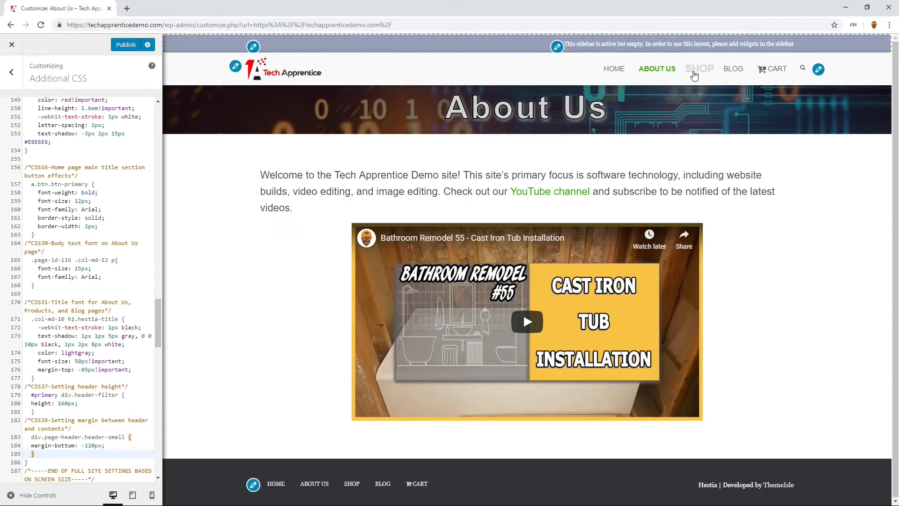
click(696, 73)
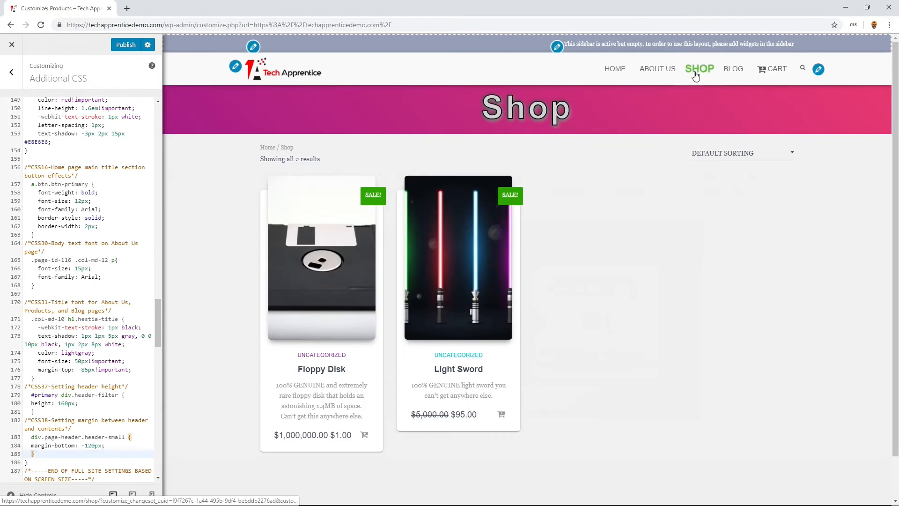
- Publish the Additional CSS changes and close the customizer
click(126, 45)
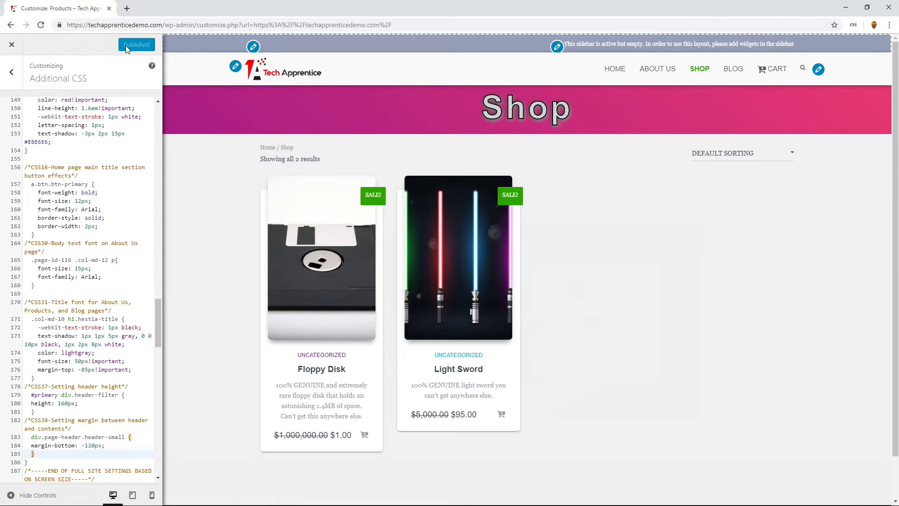
click(13, 47)
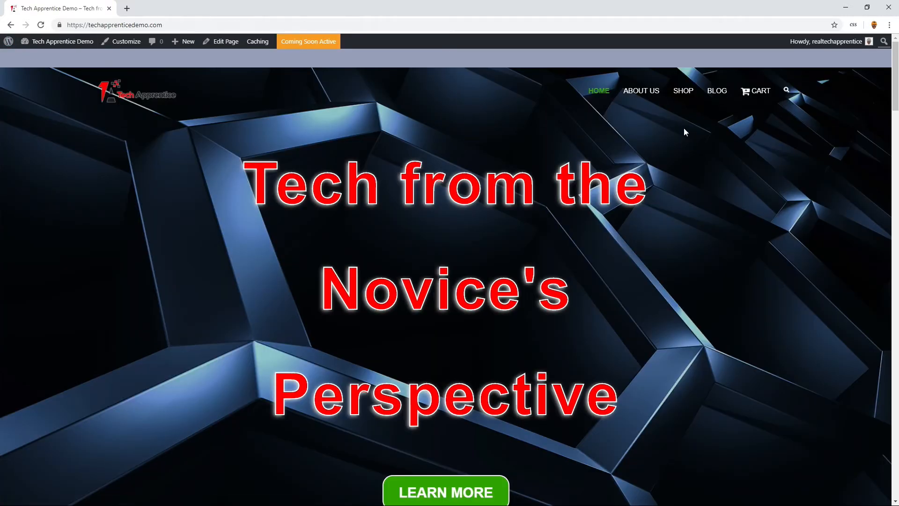
- View the Shop page on the live site and open the WordPress admin dashboard
click(684, 99)
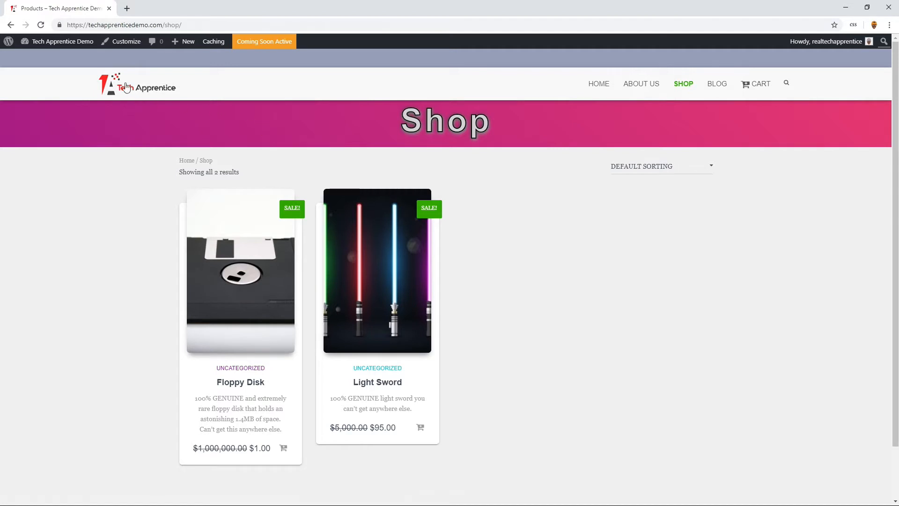
mouse_move(71, 48)
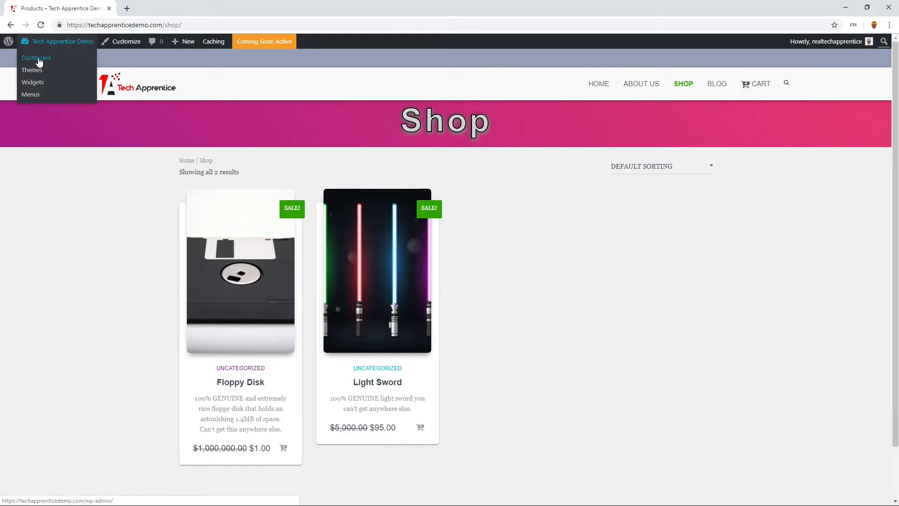
click(38, 58)
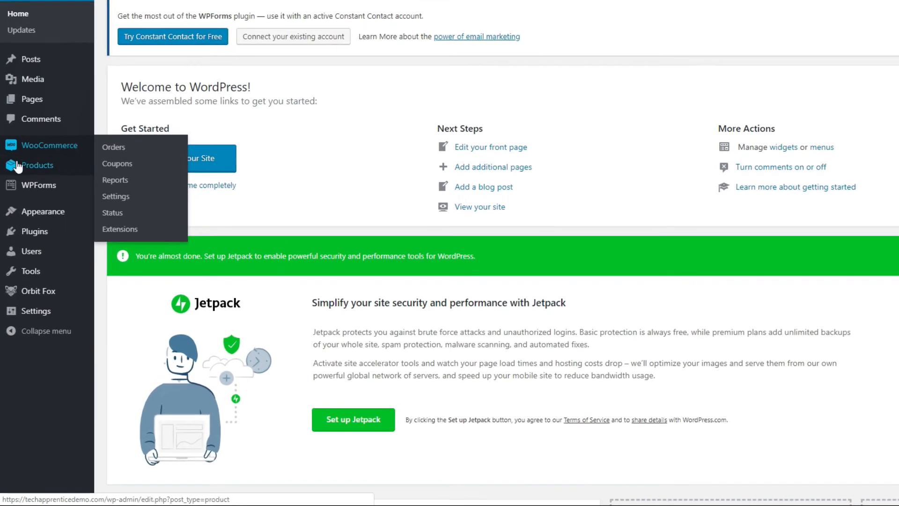
- Open the Shop page for editing from the list of all pages
mouse_move(41, 256)
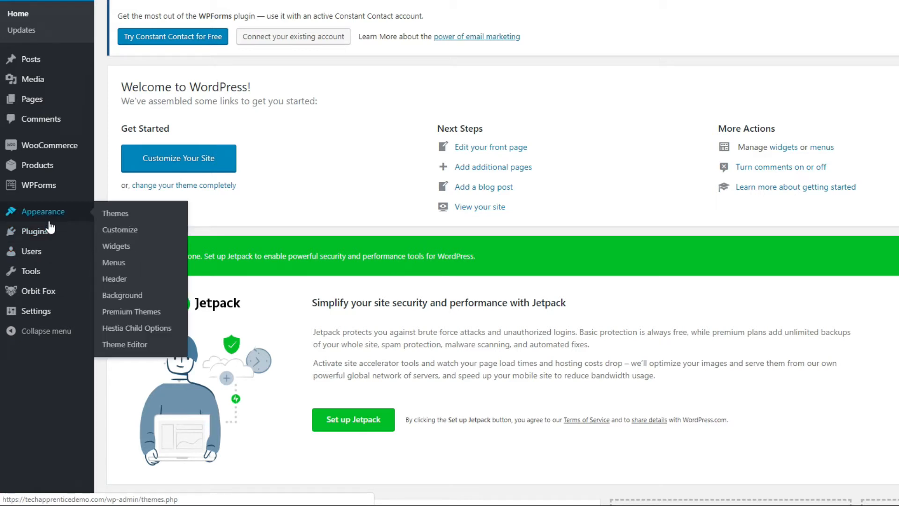
mouse_move(51, 228)
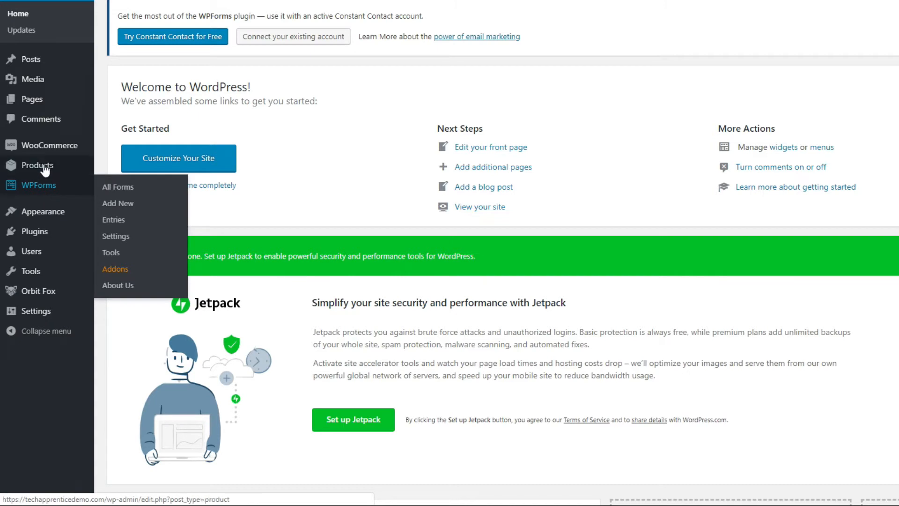
mouse_move(47, 100)
click(115, 104)
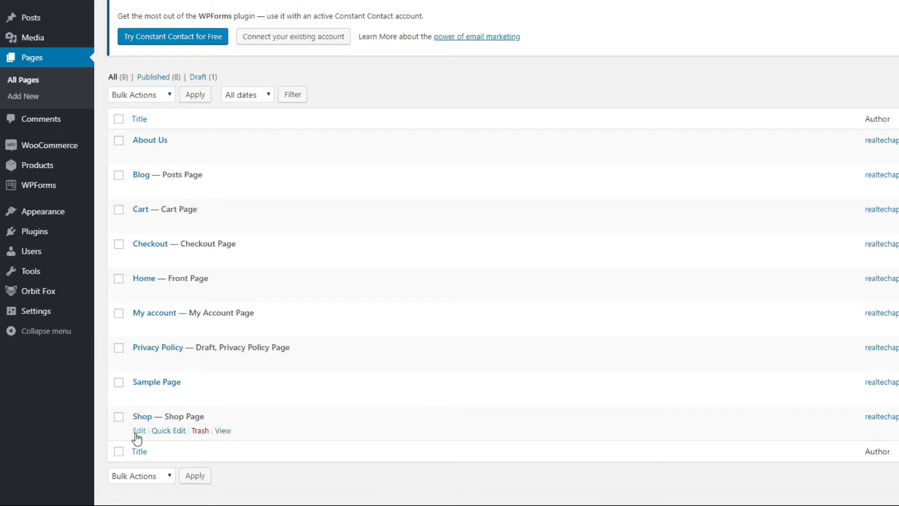
click(136, 433)
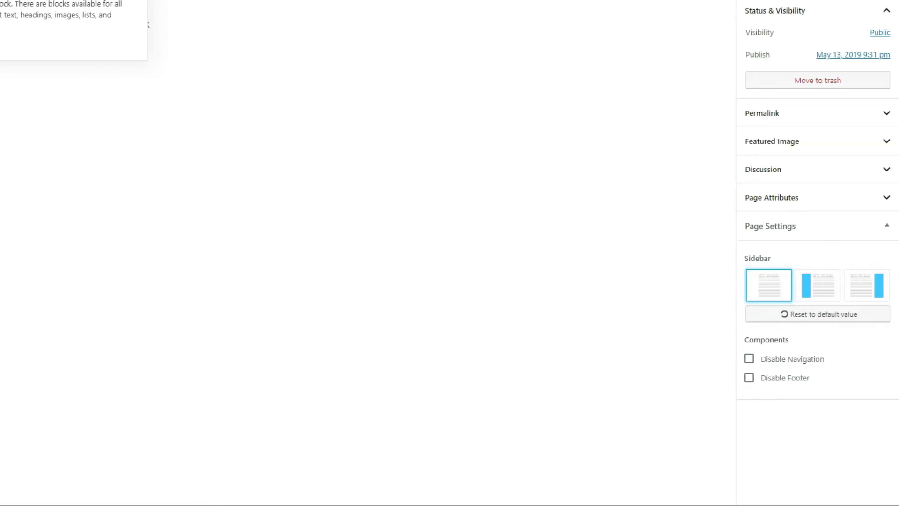
- Set Page-Header.jpg from the media library as the Shop page's featured image and update the page
click(823, 148)
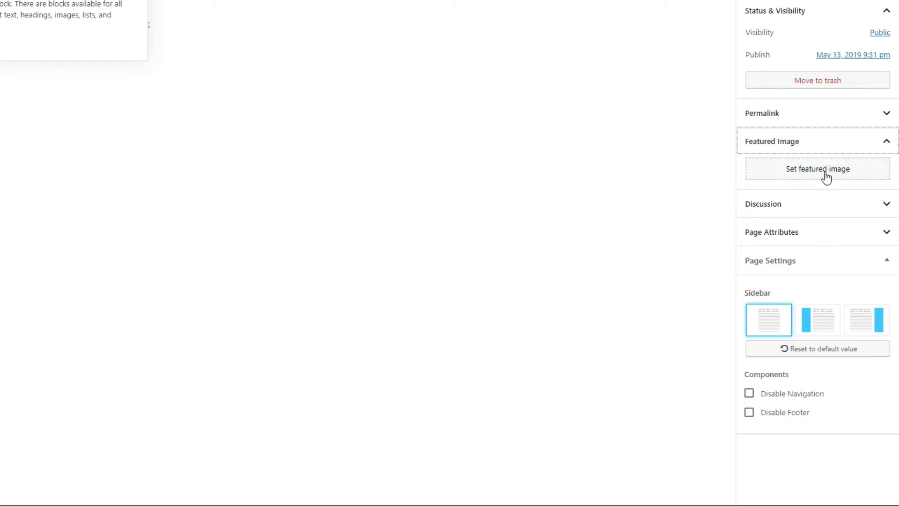
click(825, 173)
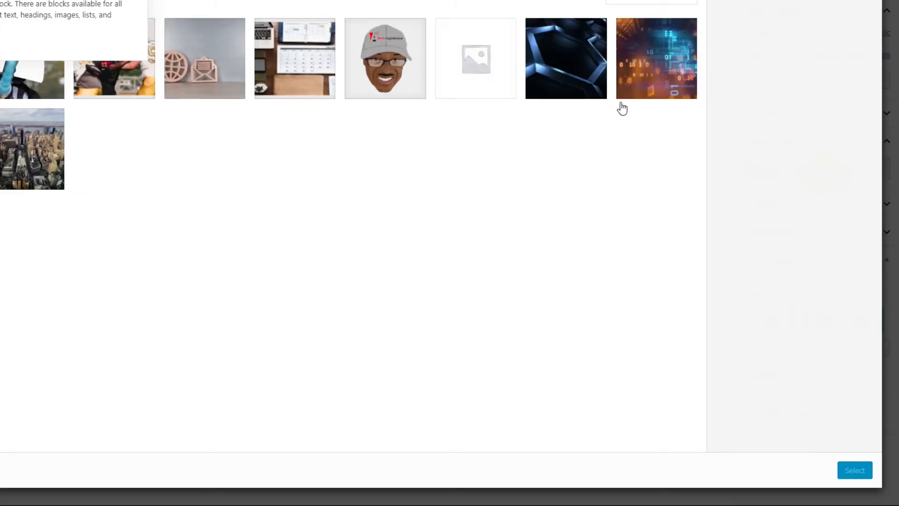
click(661, 72)
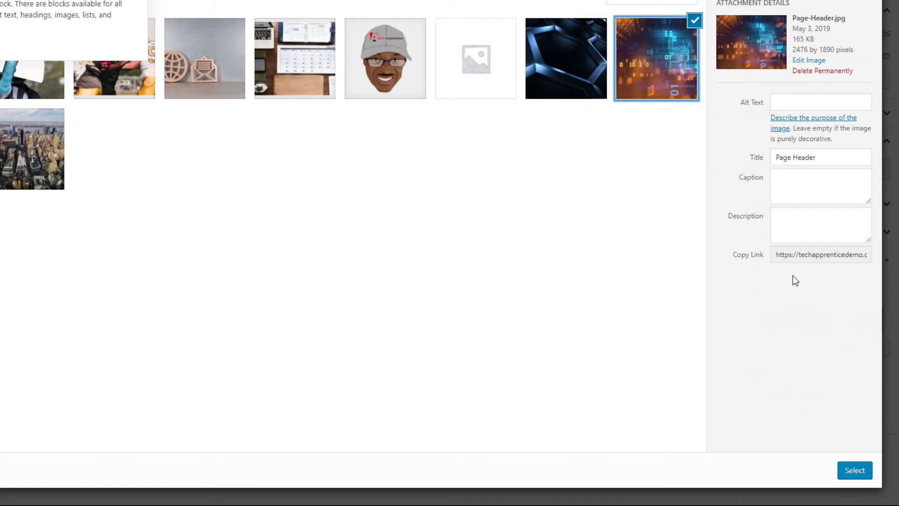
click(855, 470)
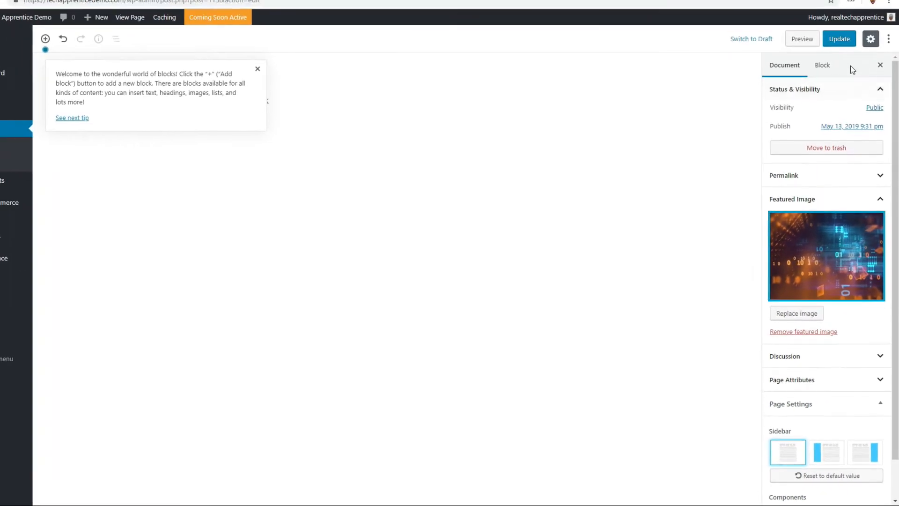
click(837, 40)
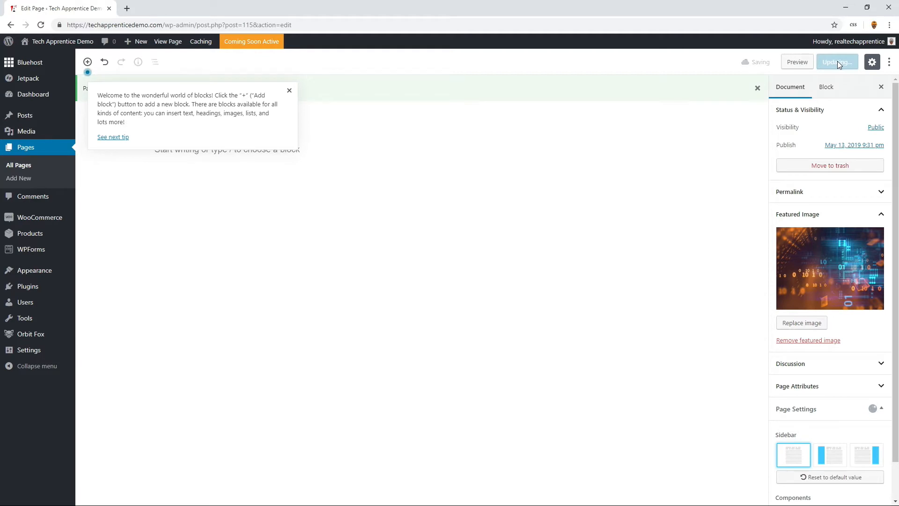
- View the updated Shop page on the live site and compare its header with the Blog and About Us pages
click(289, 91)
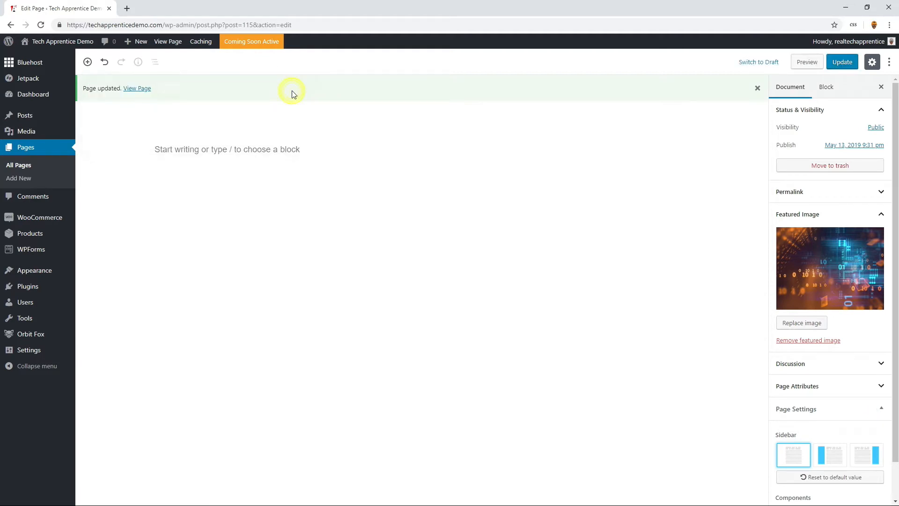
click(136, 90)
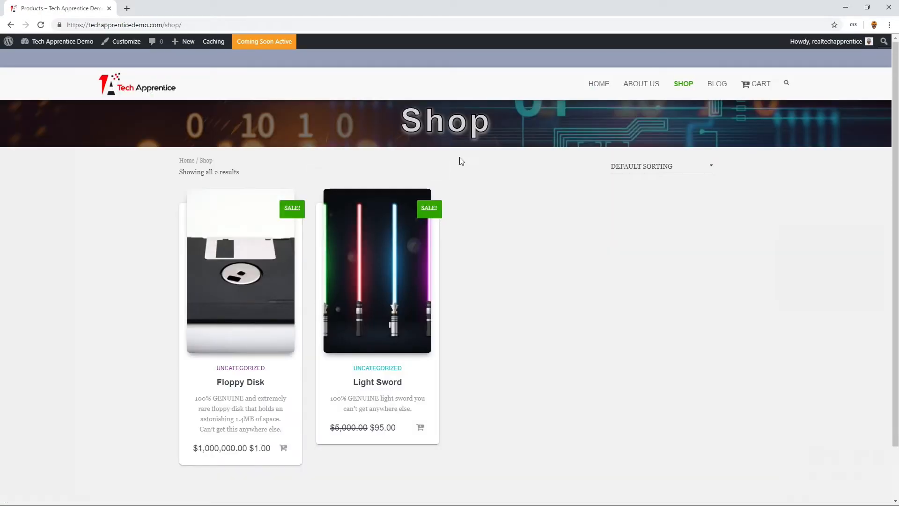
click(717, 88)
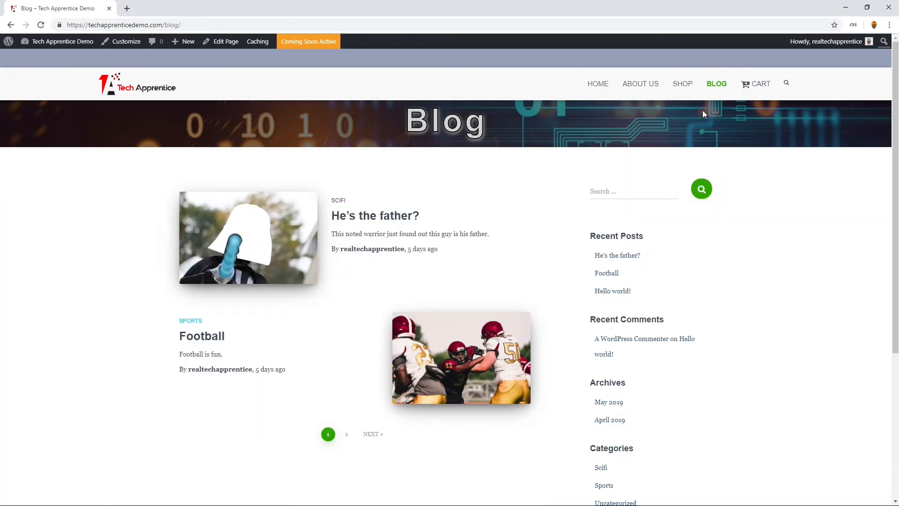
click(683, 90)
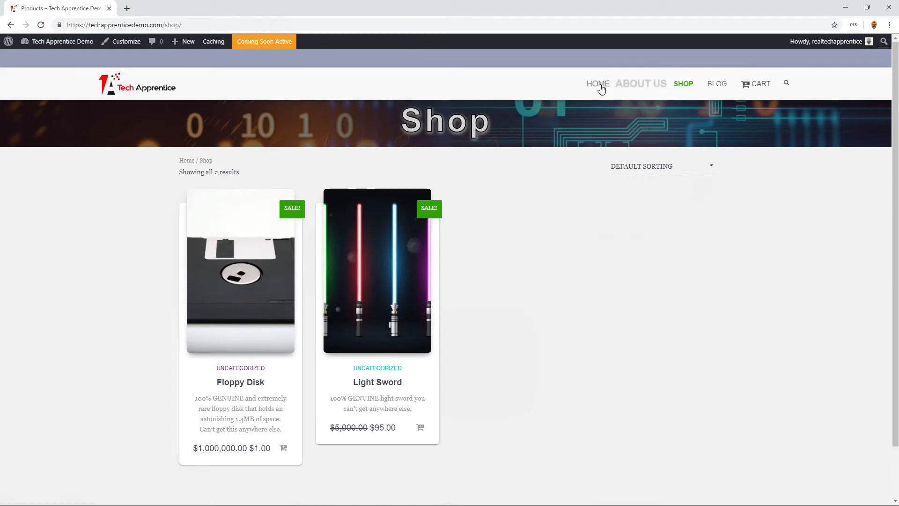
click(636, 89)
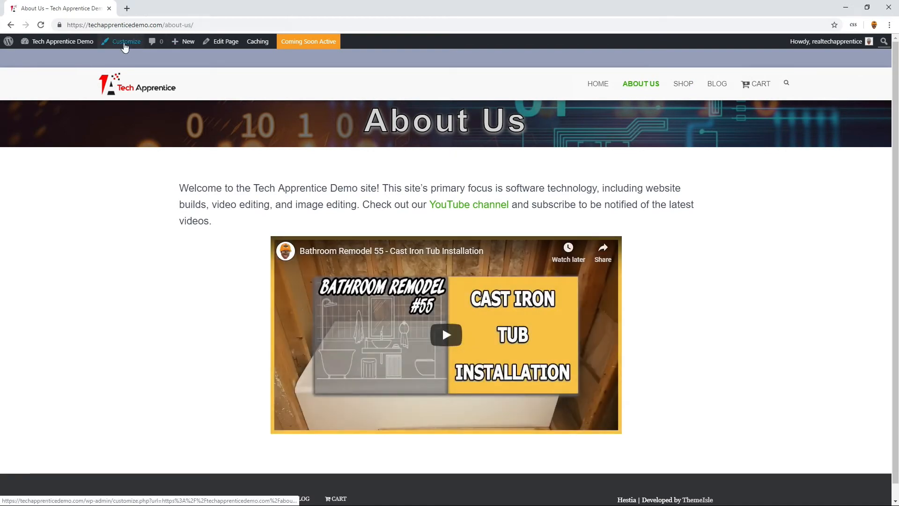
- Open the Additional CSS editor in the customizer from the About Us page
click(125, 45)
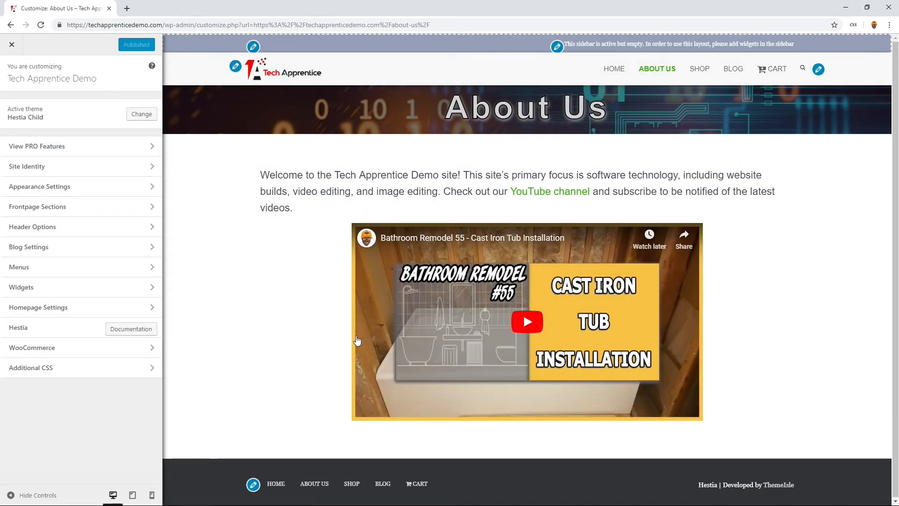
click(60, 371)
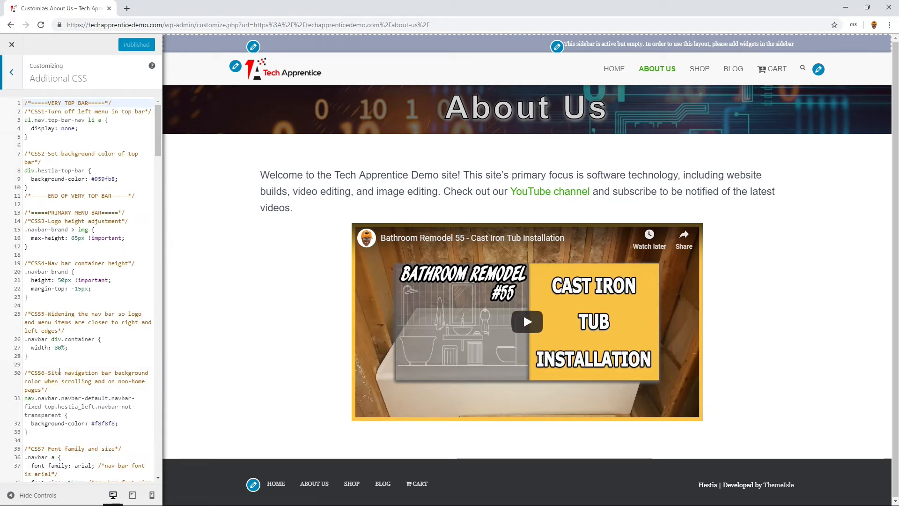
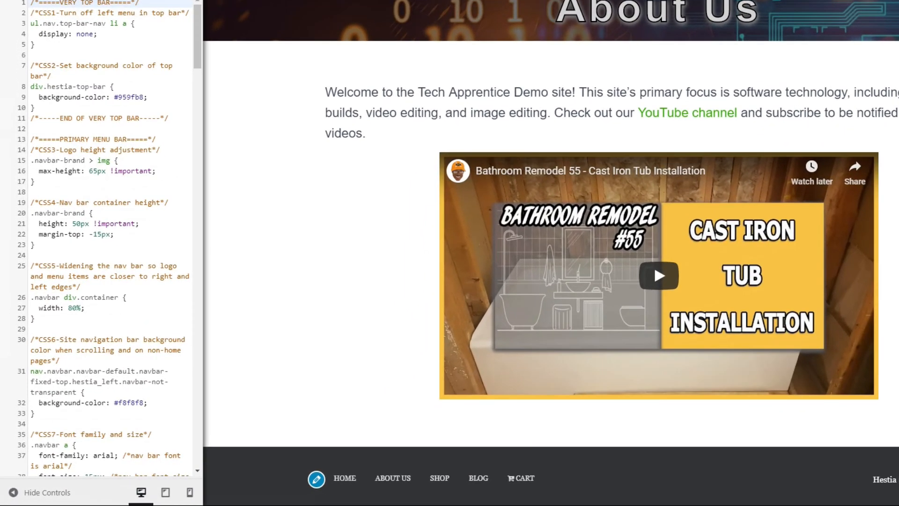
- Insert the CSS39 image filter color rule with background-color rgba(0,0,0,0.3) after the CSS33 rule in the GLOBAL section
scroll(107, 175, down, 20)
scroll(107, 175, down, 8)
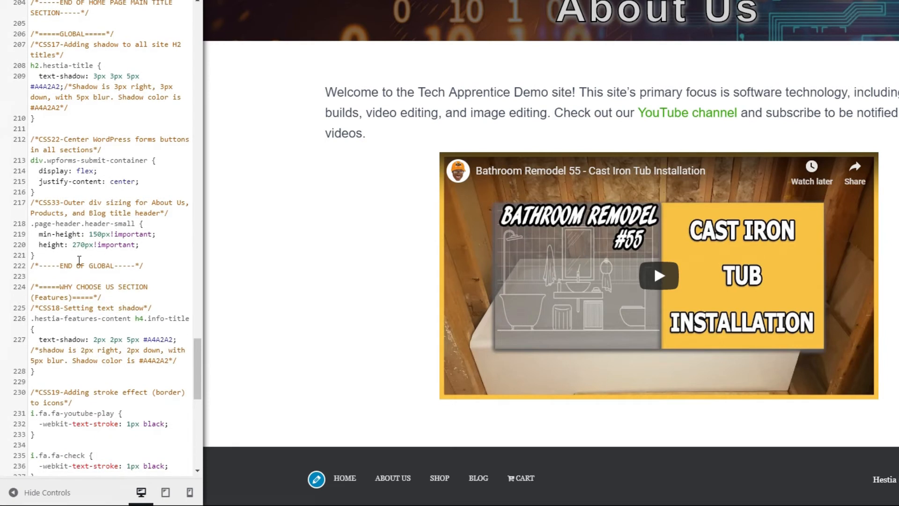
click(72, 256)
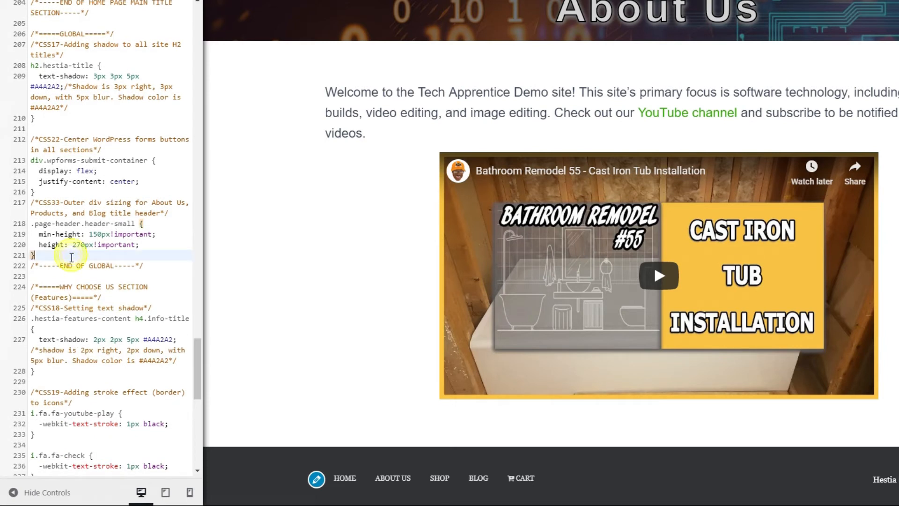
key(Return)
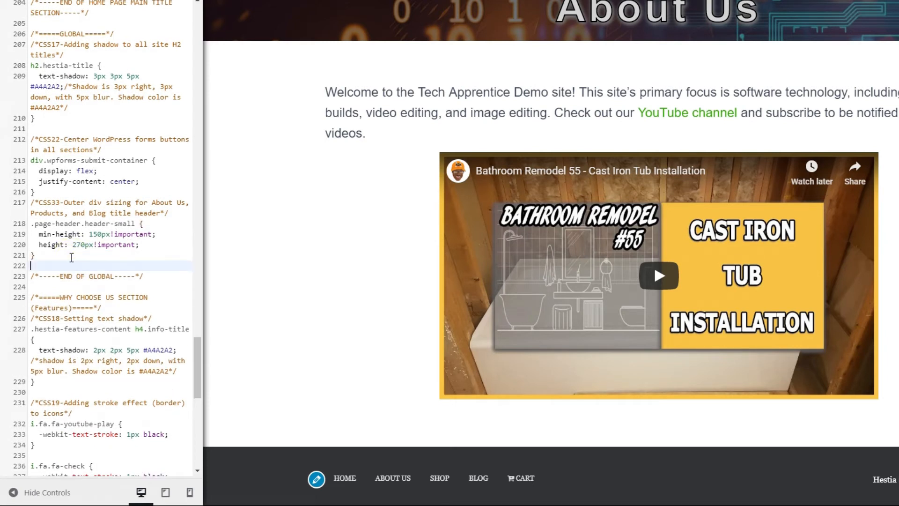
text(/*CSS39-Image filter color*/ .page-header.header-small .header-filter::before {   background-color: rgba(0,0,0,0.3);/*just change the last rbga value to lighten/darken filter - range is 0 to 1.0*/ })
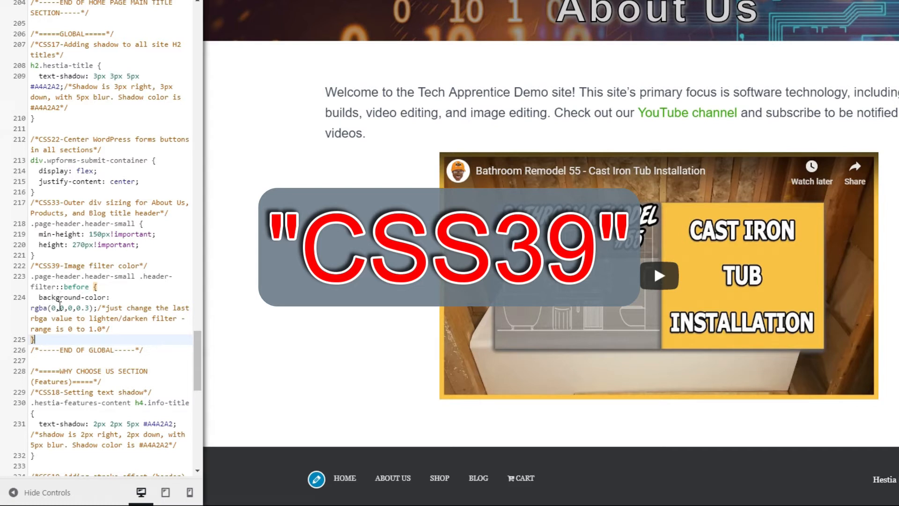
- Try a header filter opacity of 0.9 in the CSS39 rule, and restore it to 0.3
drag(36, 309, 46, 307)
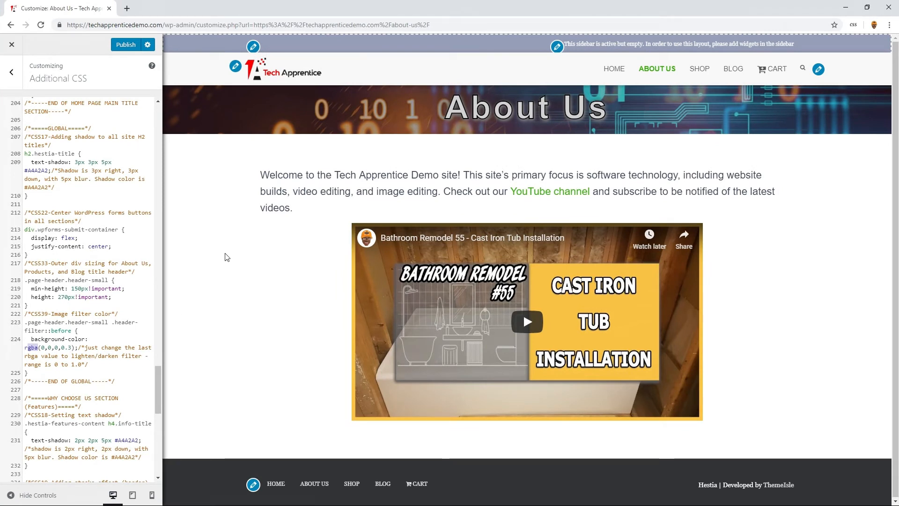
double_click(69, 346)
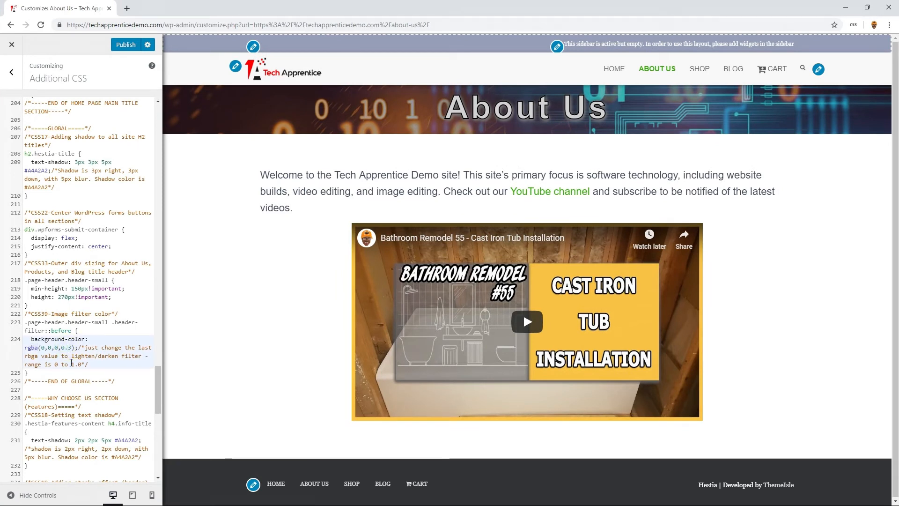
text(9)
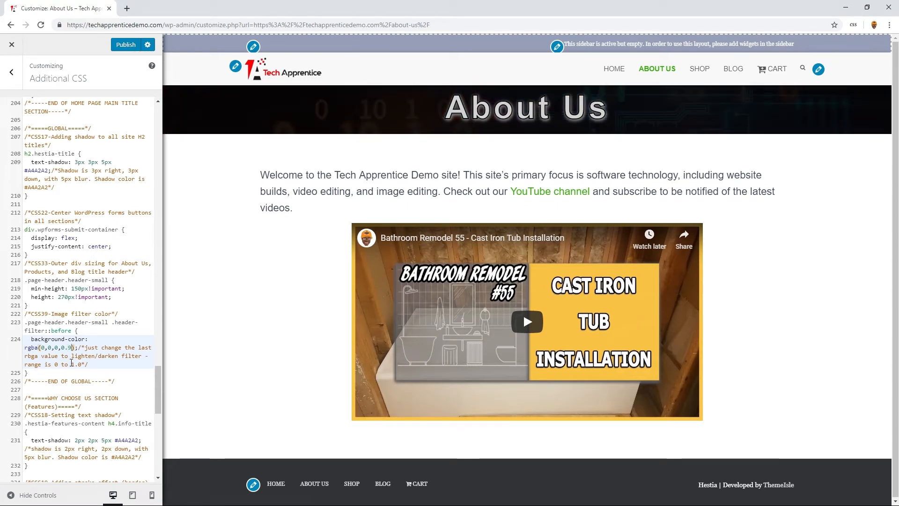
key(BackSpace)
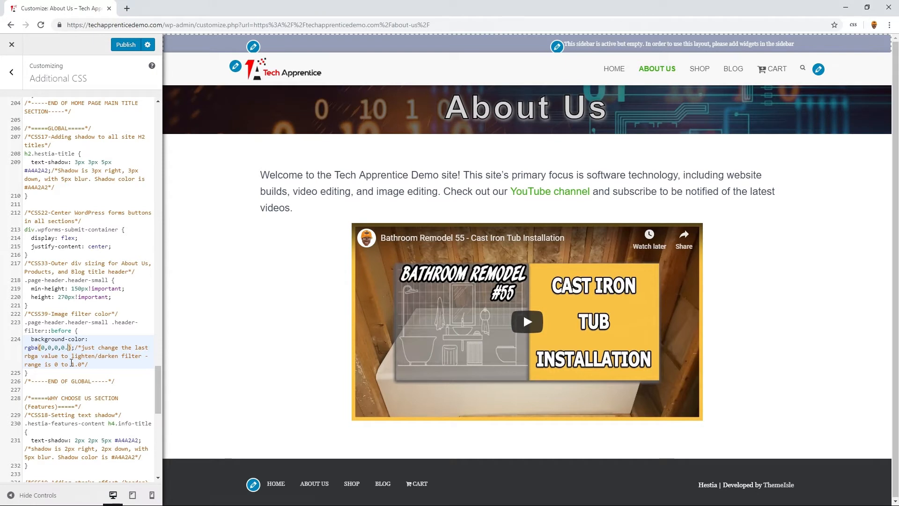
text(3)
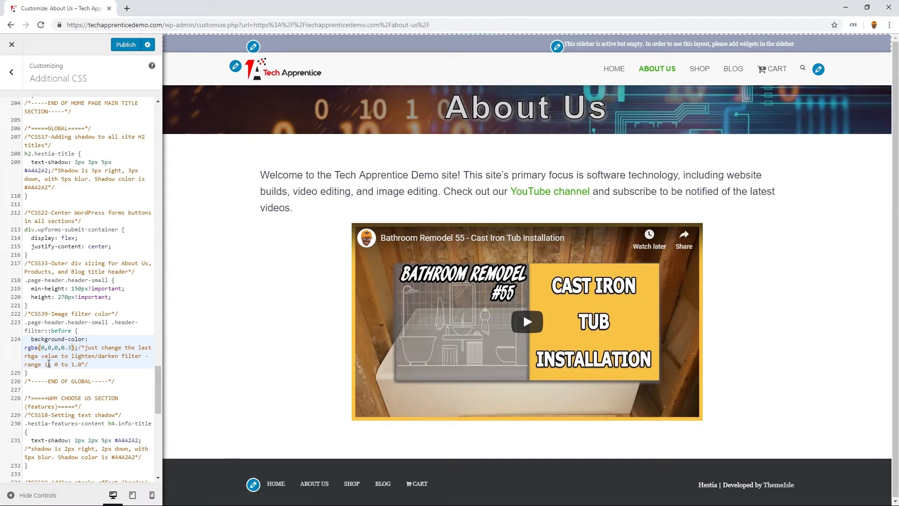
- Publish the CSS changes and check the About Us header in the tablet, mobile and desktop previews
click(127, 51)
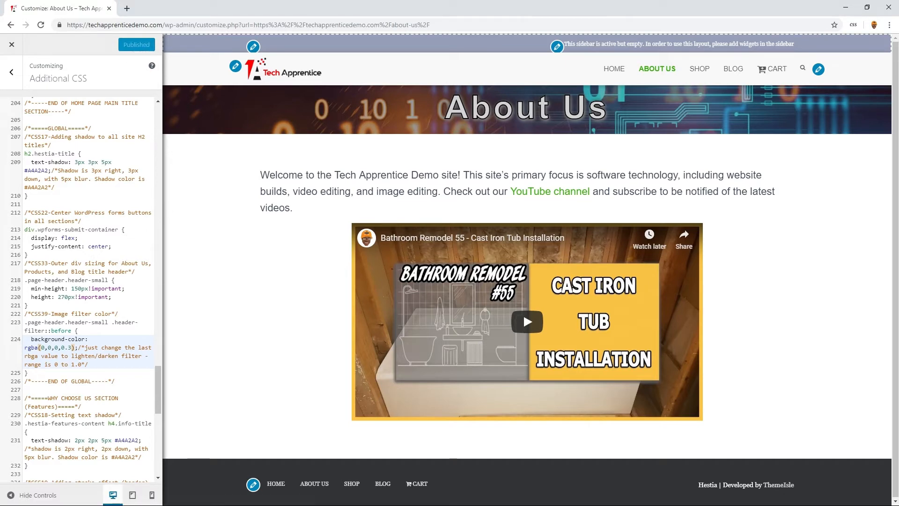
click(134, 494)
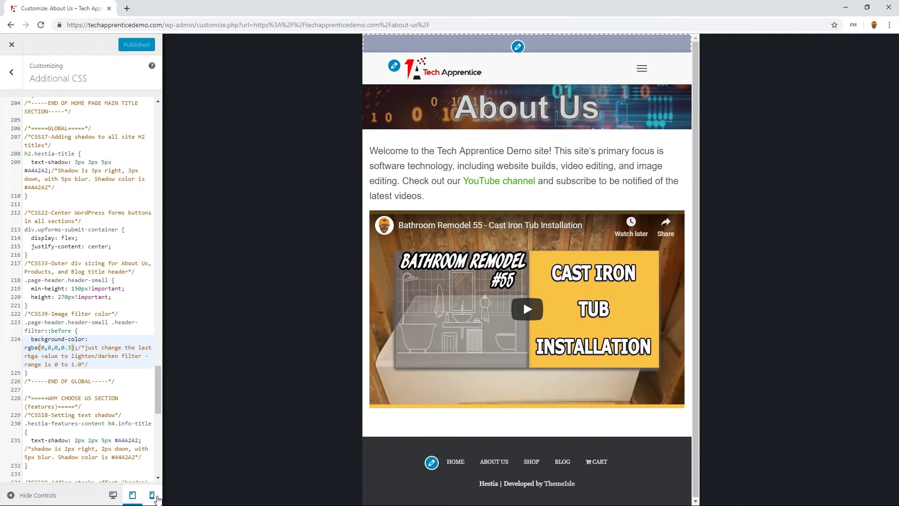
click(153, 497)
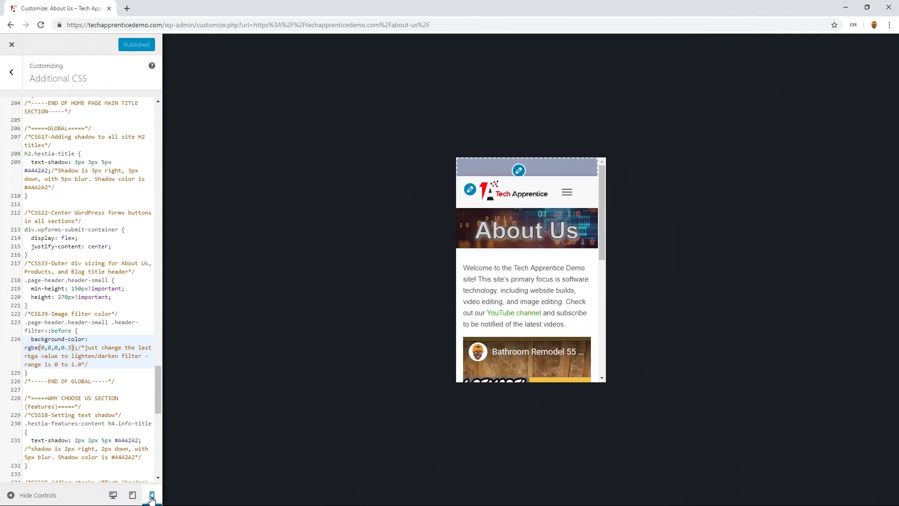
click(113, 495)
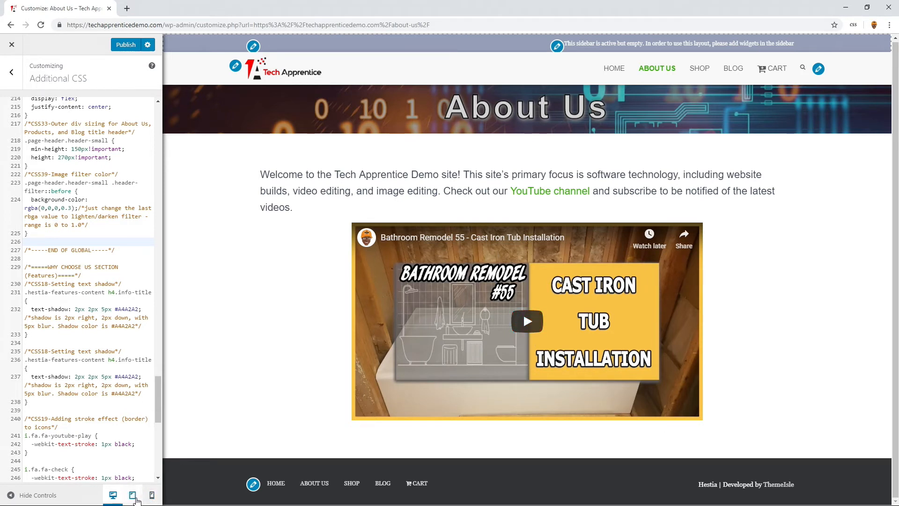
- Examine how the embedded video fits the About Us page in the mobile and tablet previews
click(151, 497)
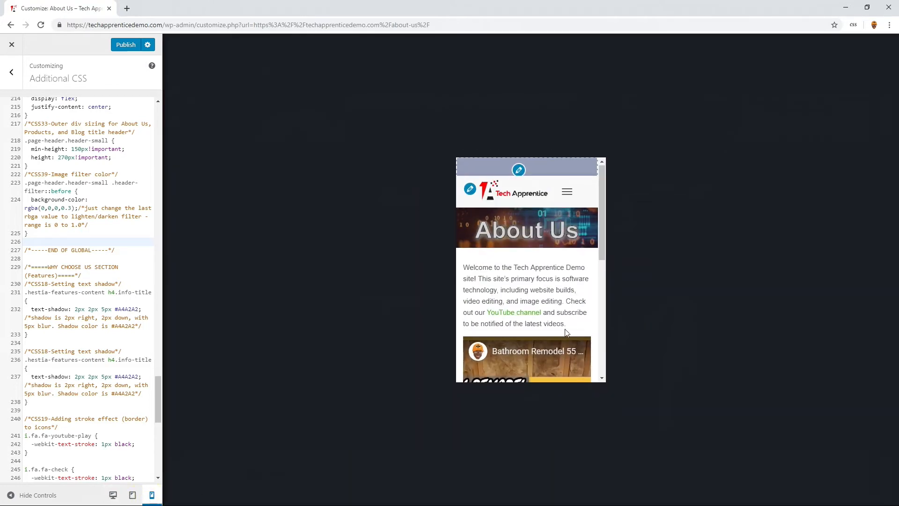
scroll(565, 333, down, 3)
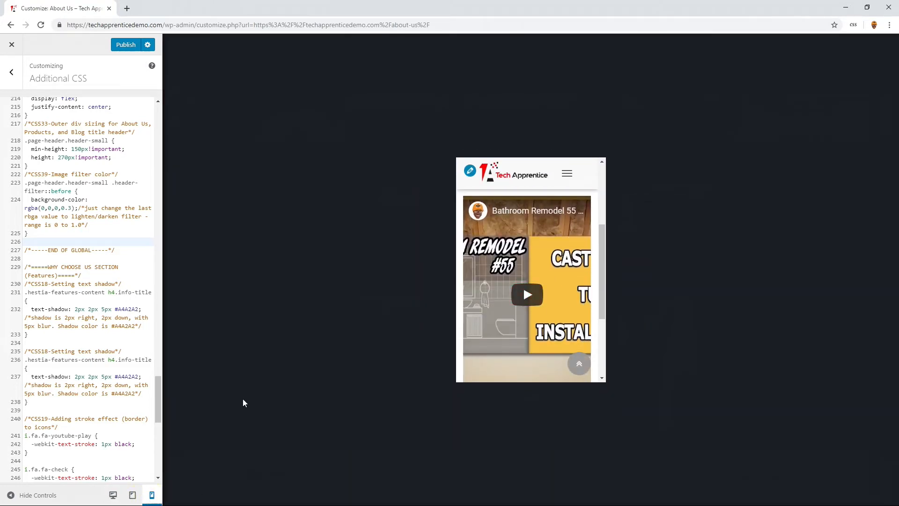
click(132, 495)
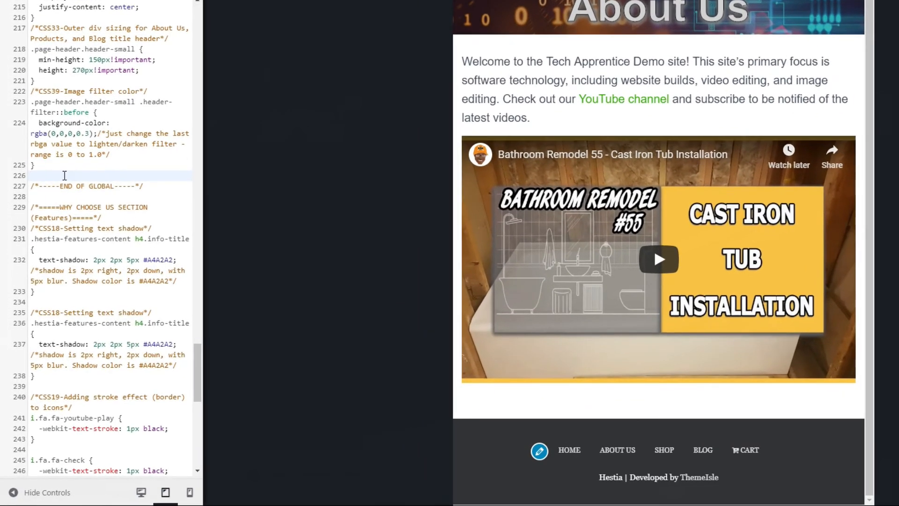
- Insert the CSS40 and CSS41 video resizing rules for .wp-block-embed__wrapper and its iframe below the CSS39 rule in the GLOBAL section
right_click(65, 177)
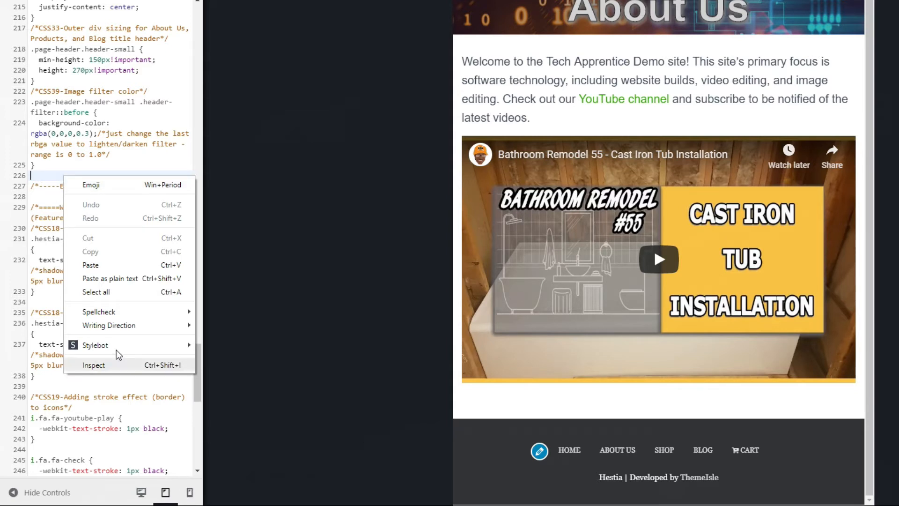
click(46, 314)
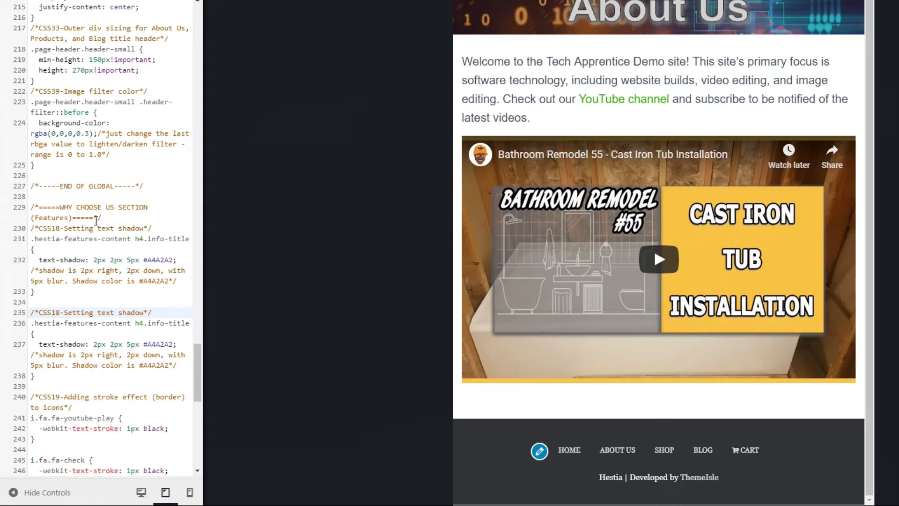
scroll(95, 219, up, 3)
scroll(93, 214, up, 8)
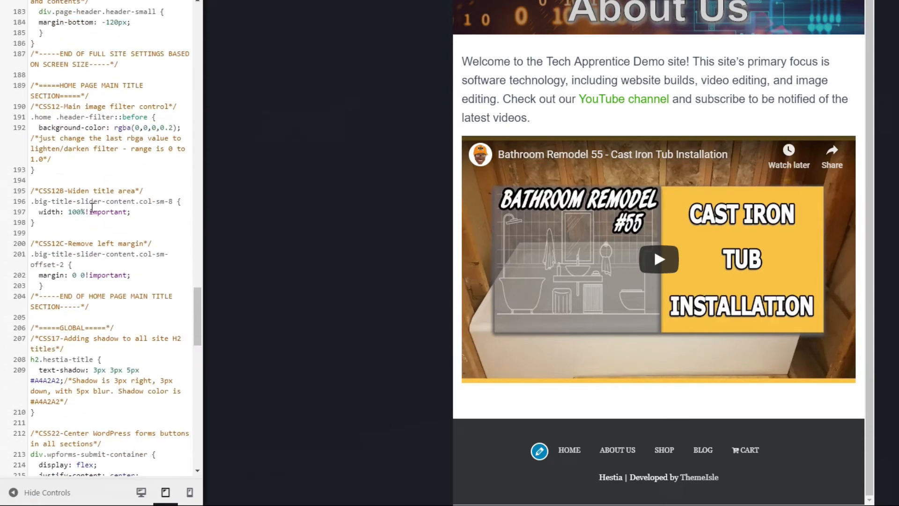
scroll(92, 208, up, 2)
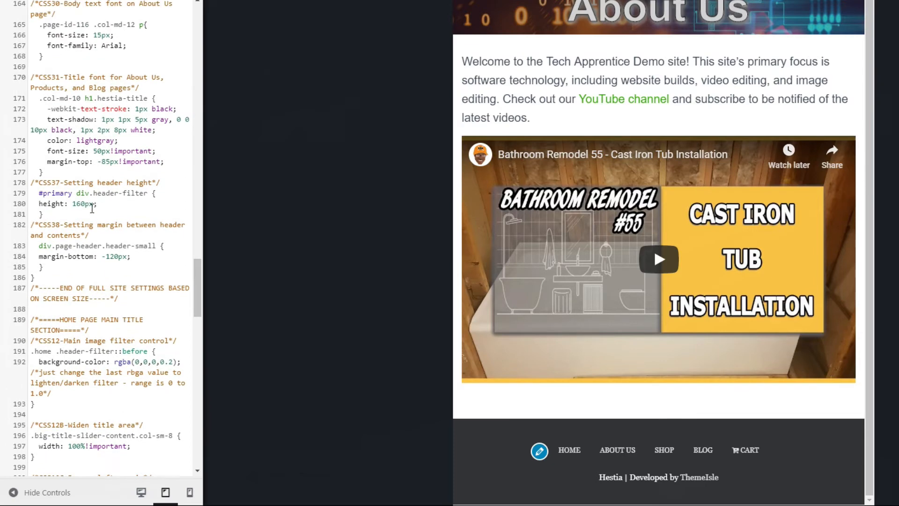
scroll(92, 209, up, 5)
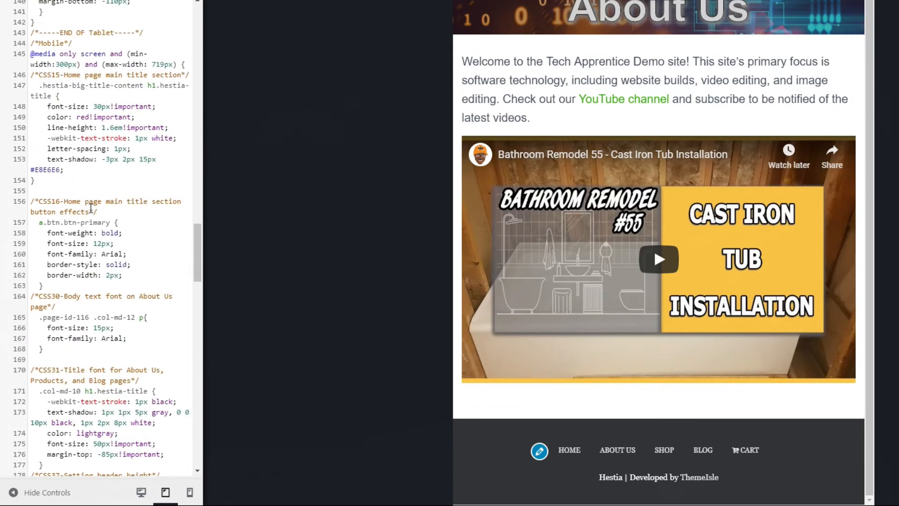
scroll(87, 295, down, 2)
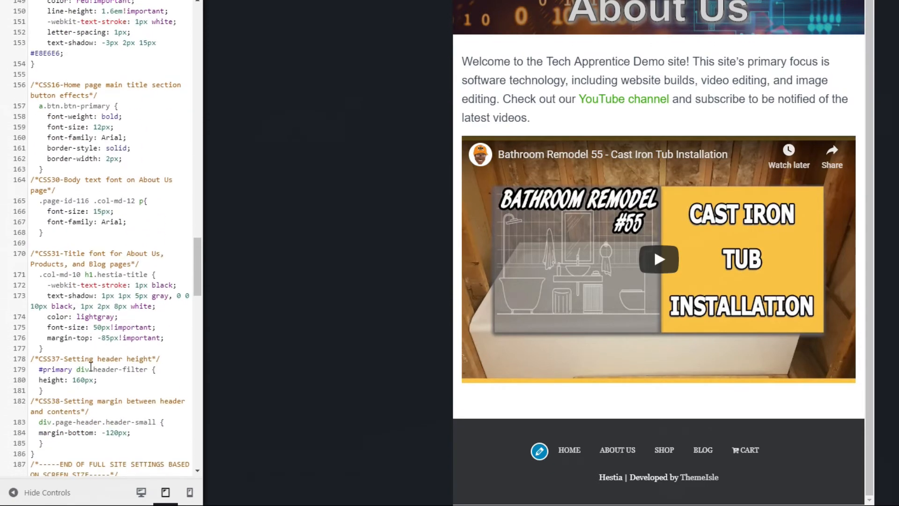
scroll(91, 361, down, 7)
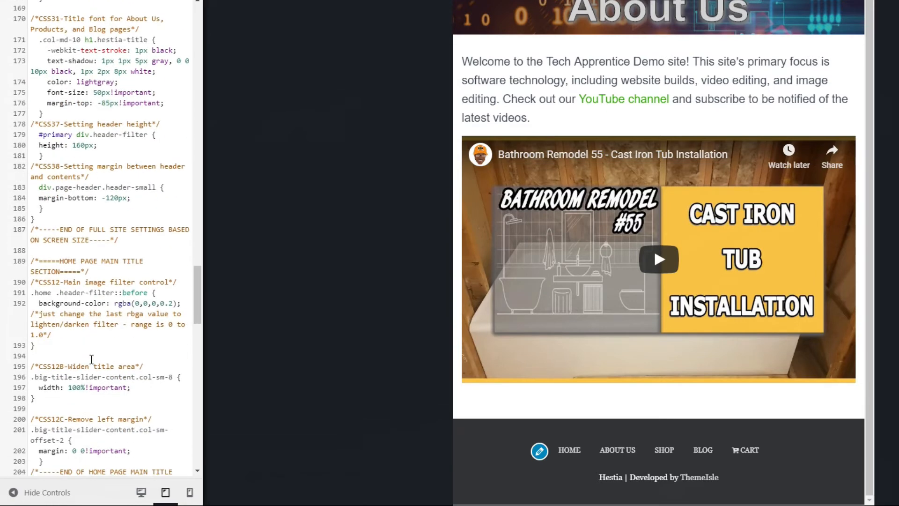
scroll(92, 359, down, 4)
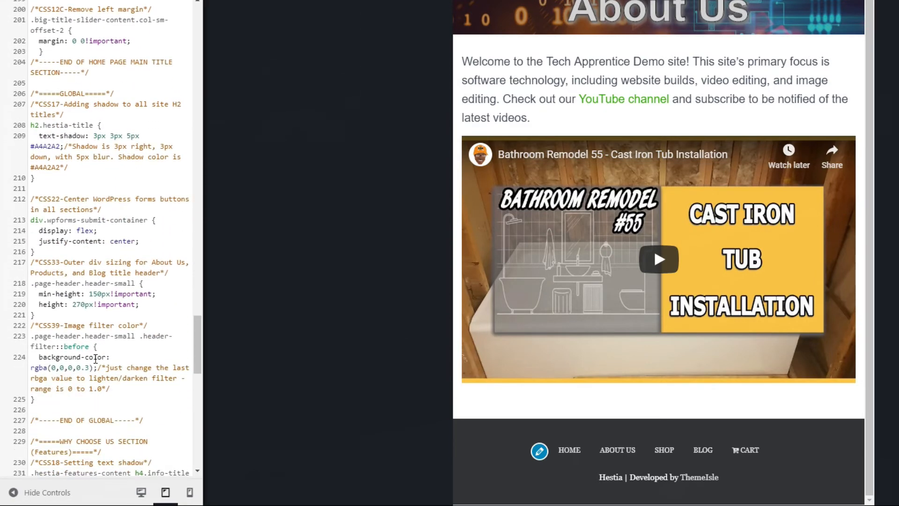
click(51, 400)
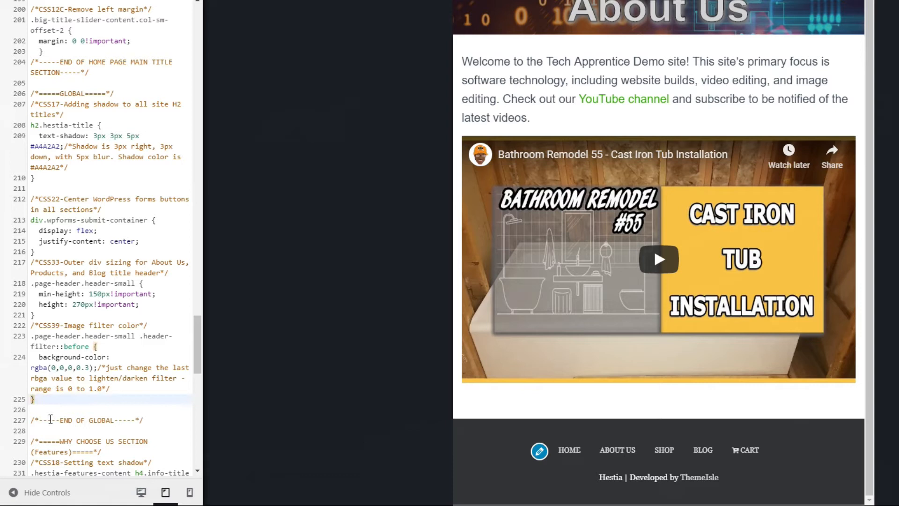
key(Return)
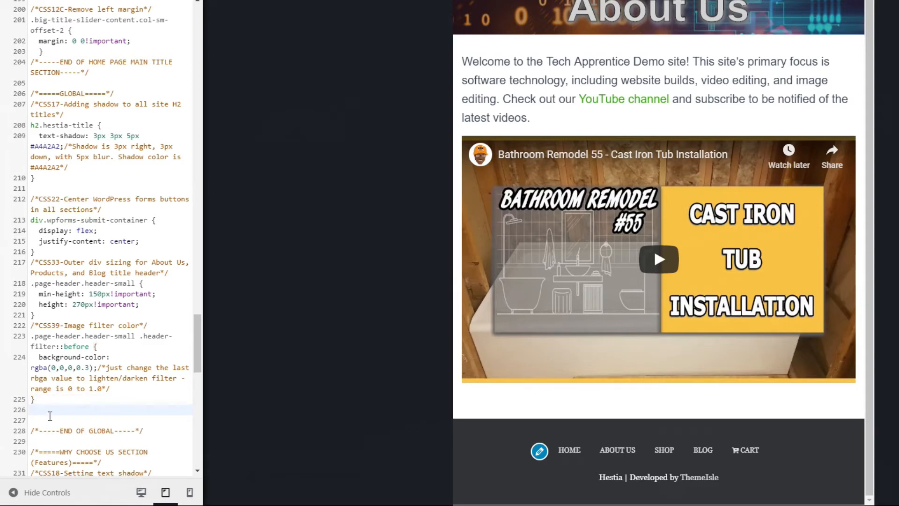
text(/*CSS40-Resize video based on page size*/ .wp-block-embed__wrapper {   position: relative;   padding-bottom: 56.25%; /* 16:9 */   padding-top: 25px;   height: 0; }  /*CSS41-Continue resize video based on page size*/ .wp-block-embed__wrapper iframe {   position: absolute;   top: 0;   left: 0;   width: 100%;   height: 100%; })
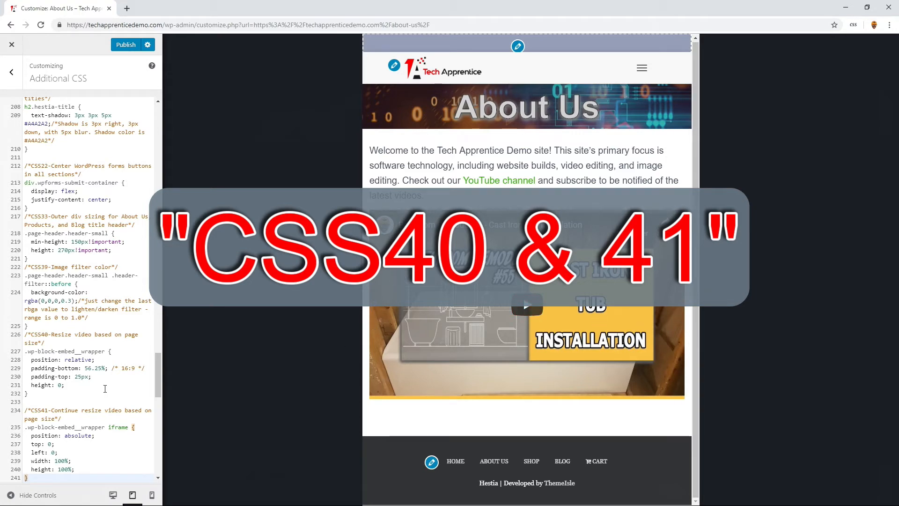
- Check the resized About Us video in the desktop and mobile previews
click(112, 494)
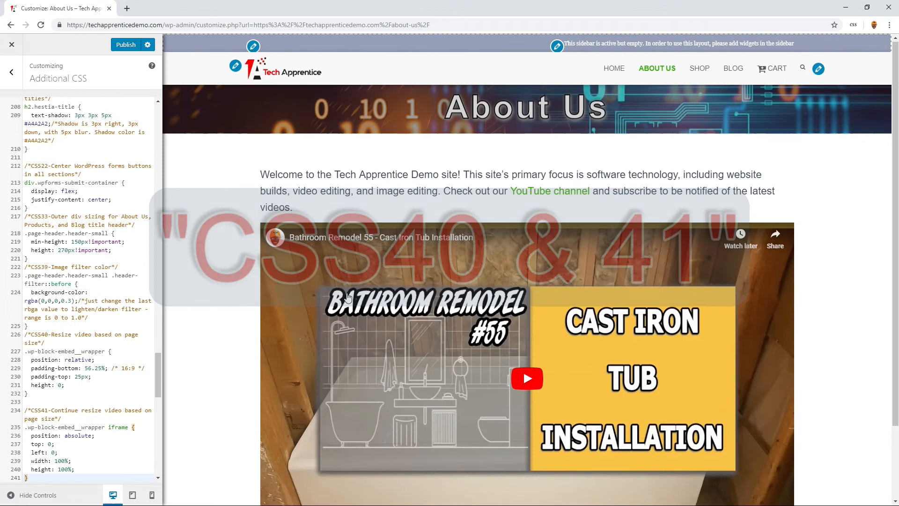
scroll(599, 248, down, 2)
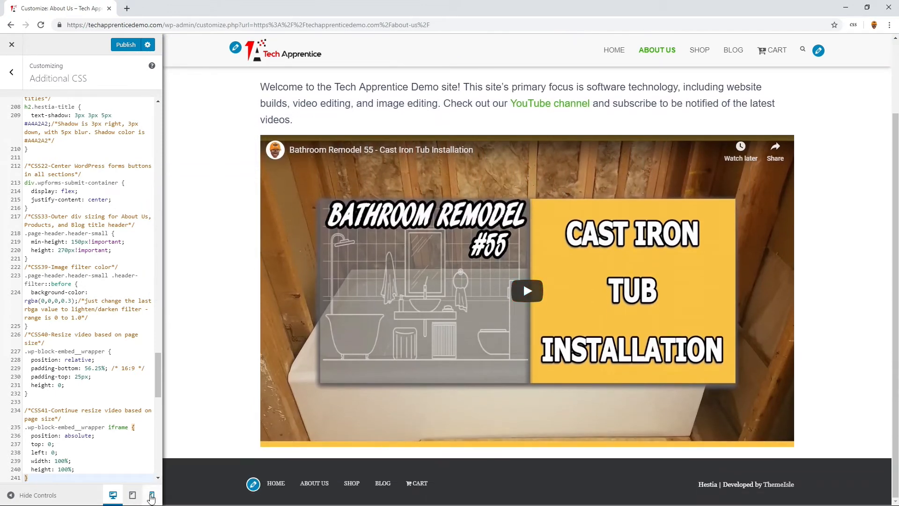
click(151, 494)
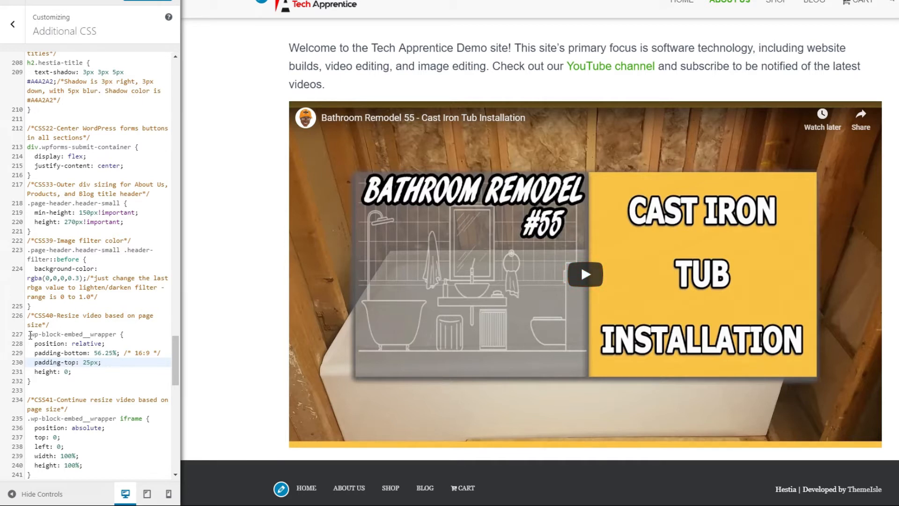
- Highlight the .wp-block-embed__wrapper selector in CSS40 and compare the video's fit in the tablet, mobile and desktop previews
drag(27, 334, 117, 335)
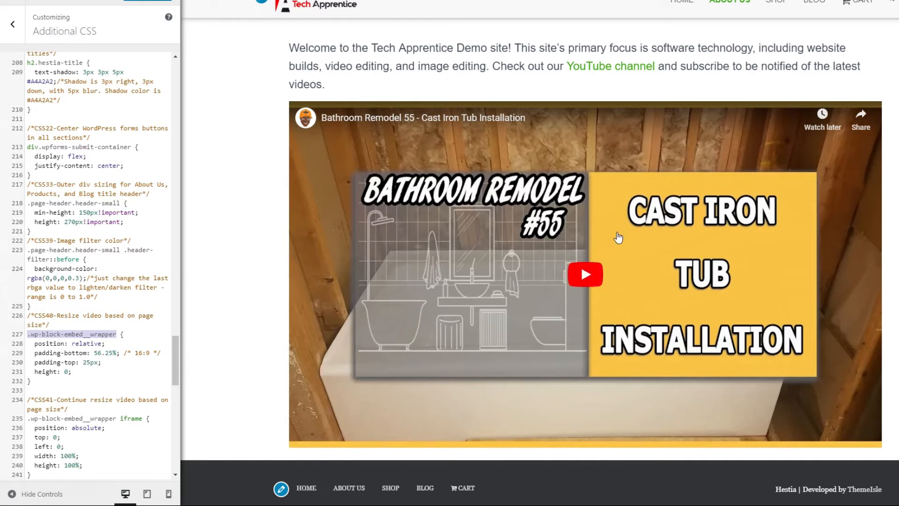
click(146, 494)
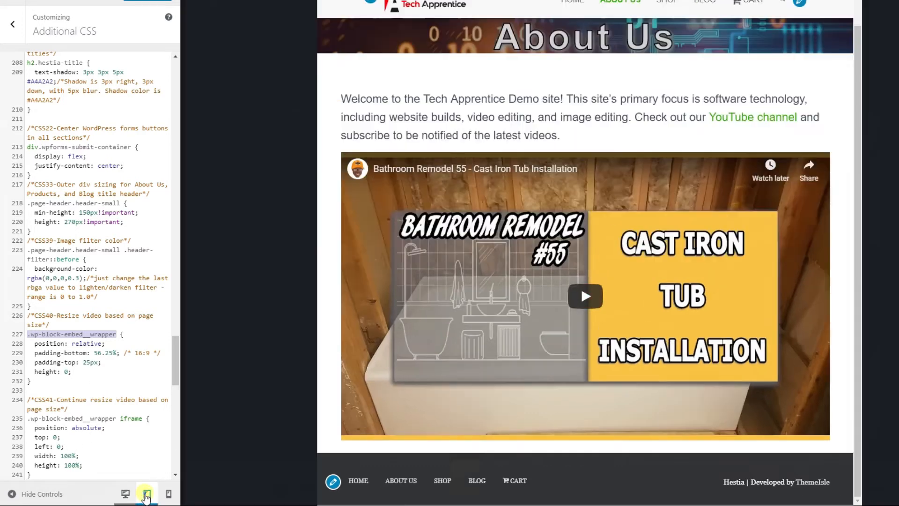
click(169, 494)
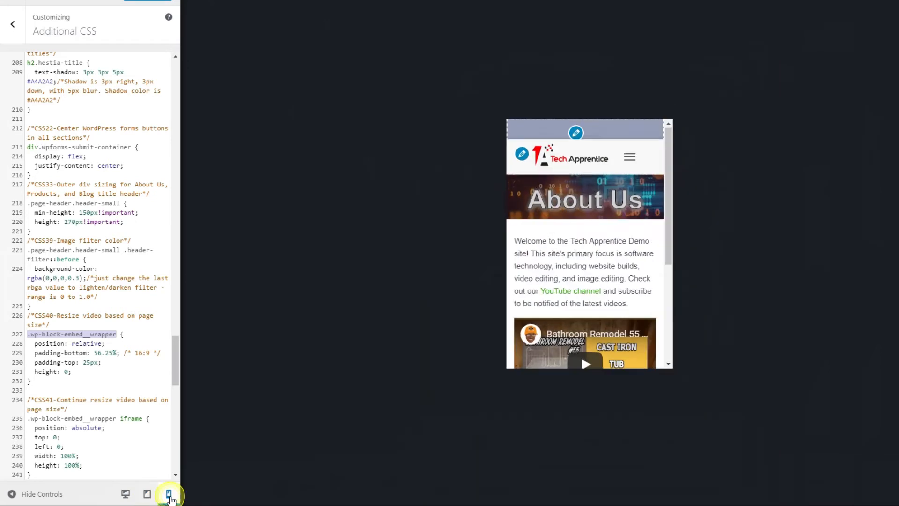
scroll(613, 328, down, 2)
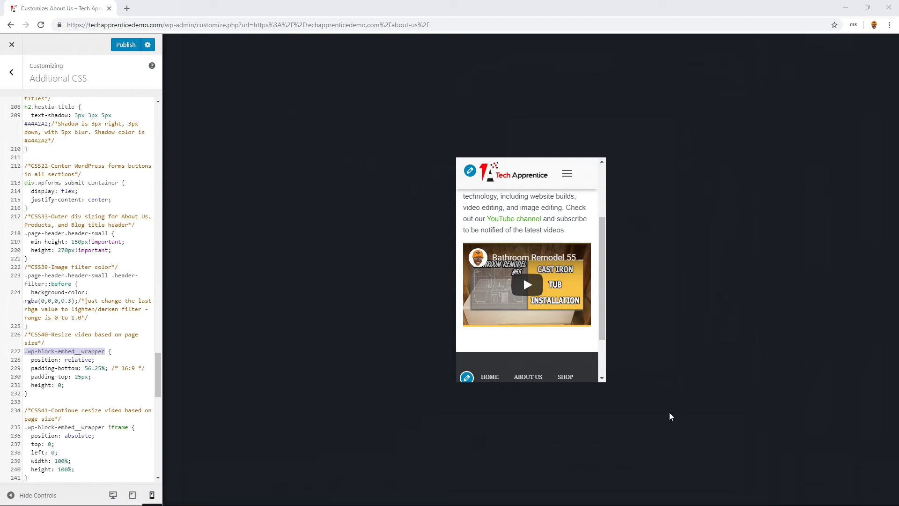
click(113, 495)
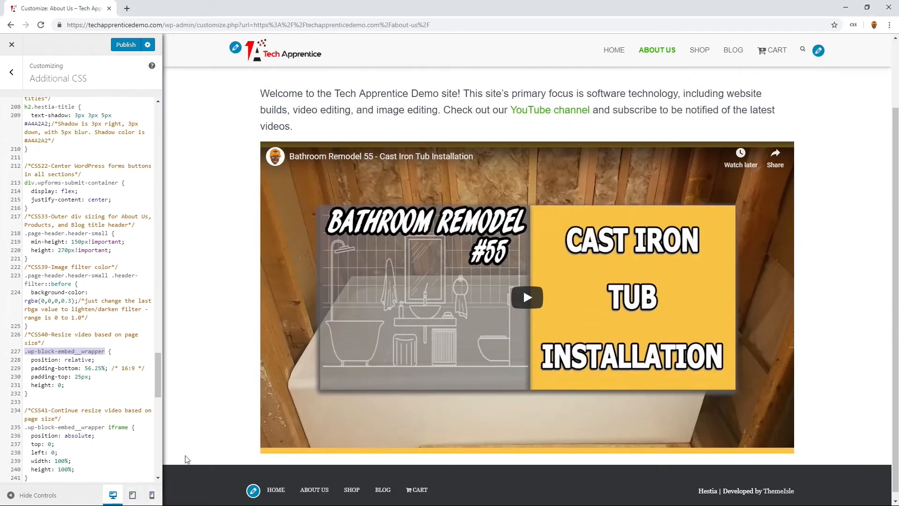
- Preview the Shop page, publish the Additional CSS changes and close the Customizer
scroll(801, 118, up, 2)
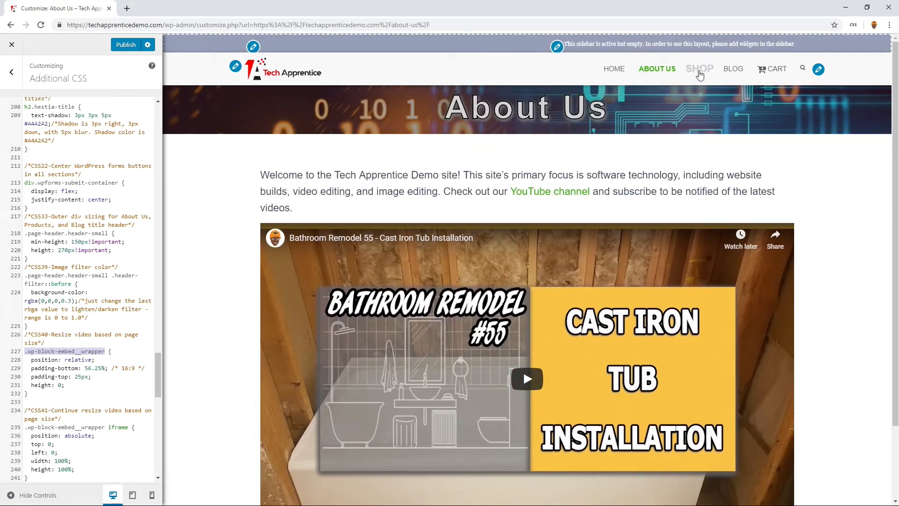
click(700, 70)
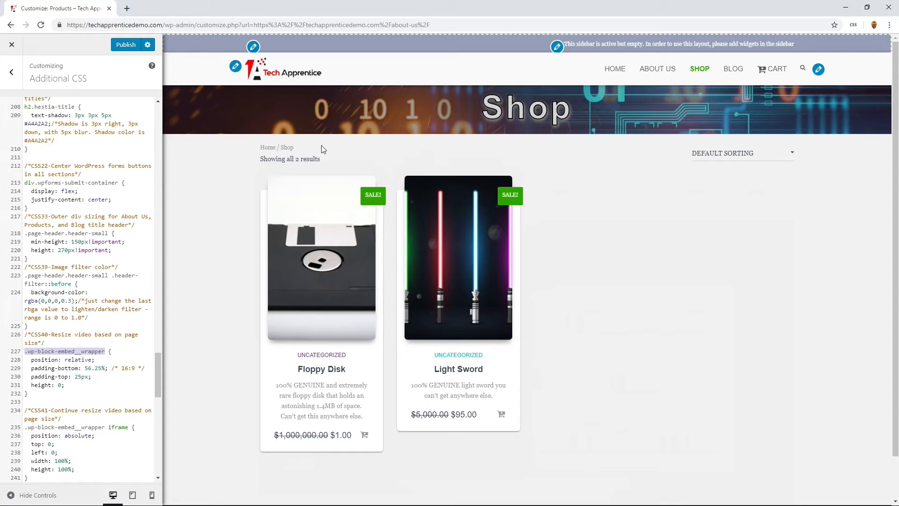
click(120, 50)
click(13, 47)
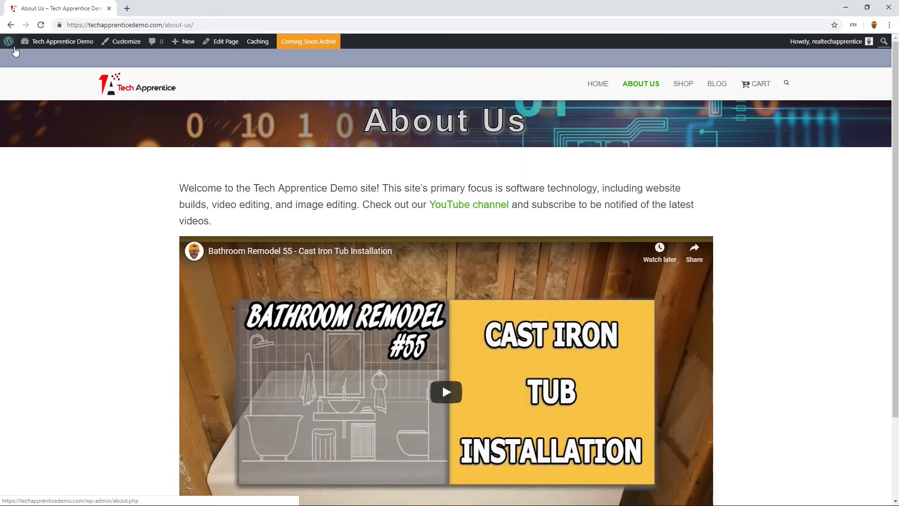
- Go to the site dashboard's list of all pages and open the Shop page for editing
mouse_move(51, 53)
click(41, 60)
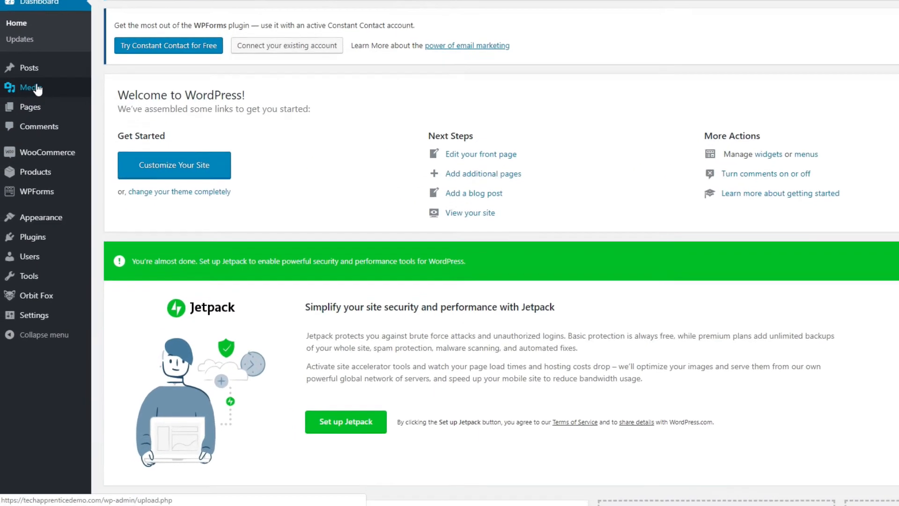
mouse_move(27, 182)
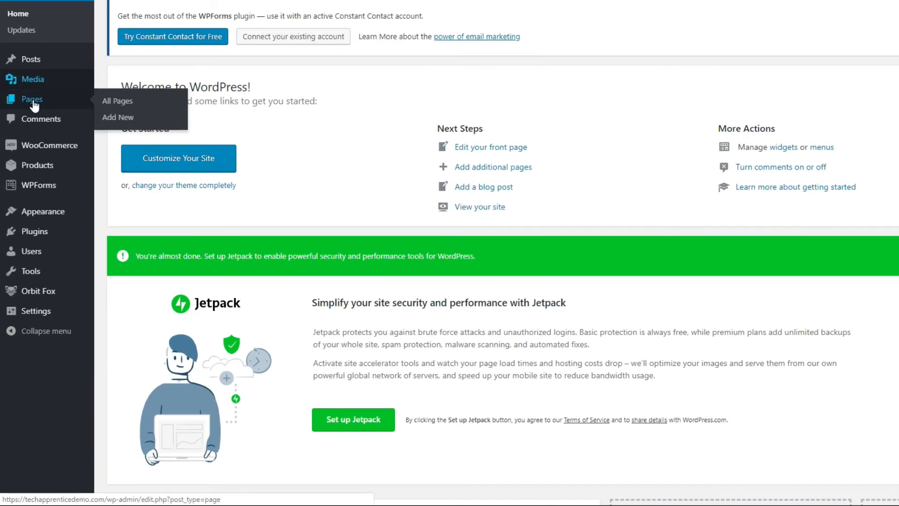
click(113, 106)
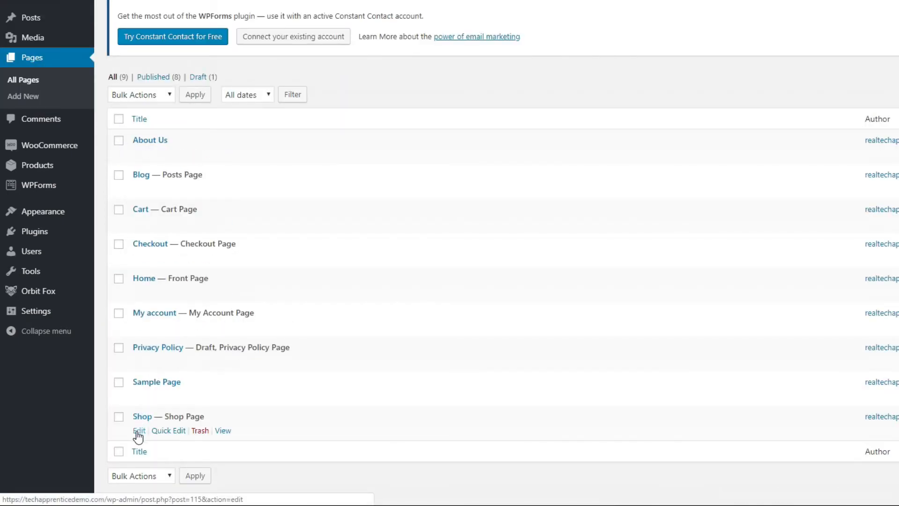
click(137, 432)
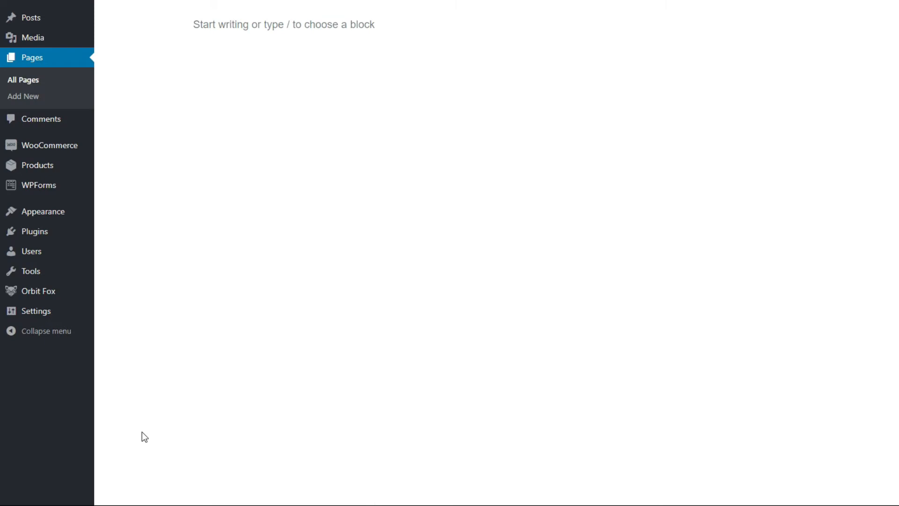
- Add a paragraph block to the Shop page containing the text "Check Out Our Products!"
click(176, 90)
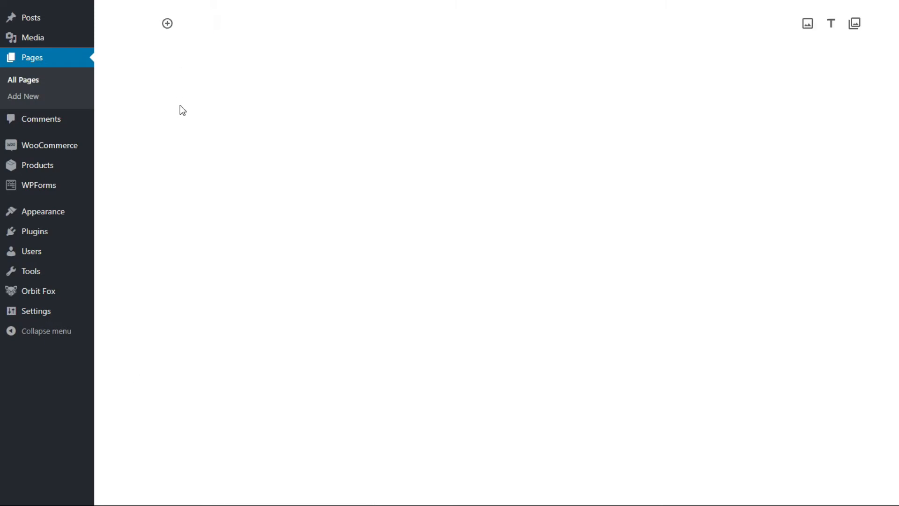
click(167, 24)
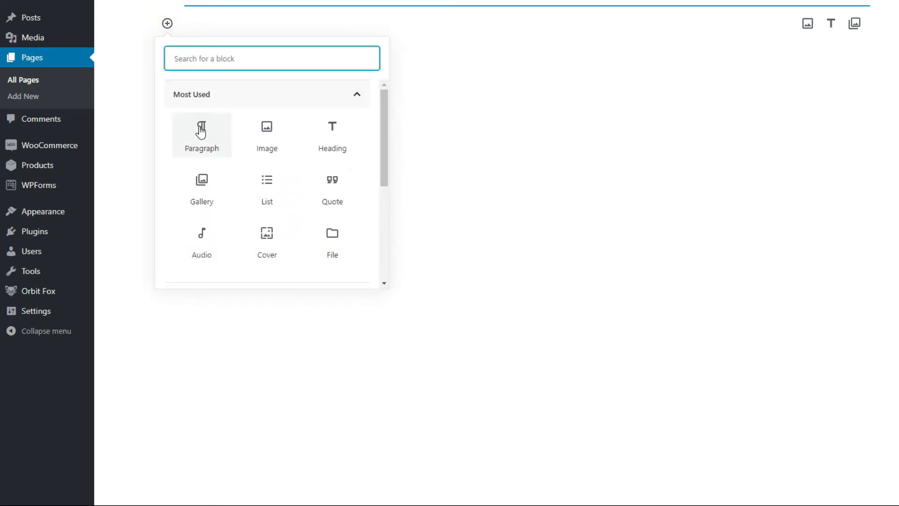
click(203, 141)
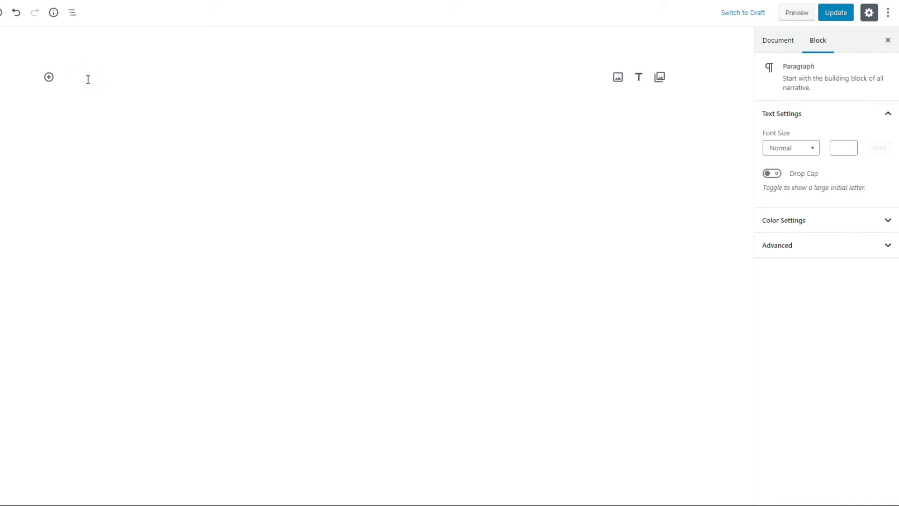
text(Check Ou)
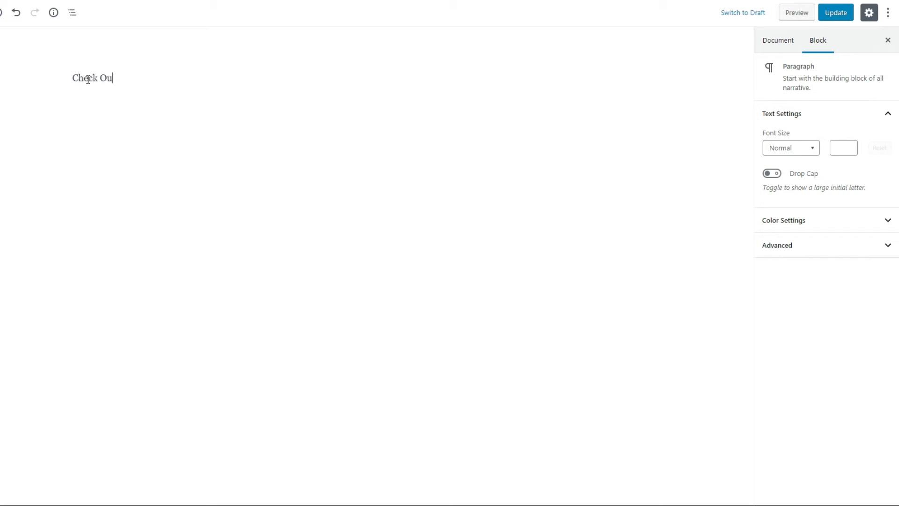
text(t Our Products!)
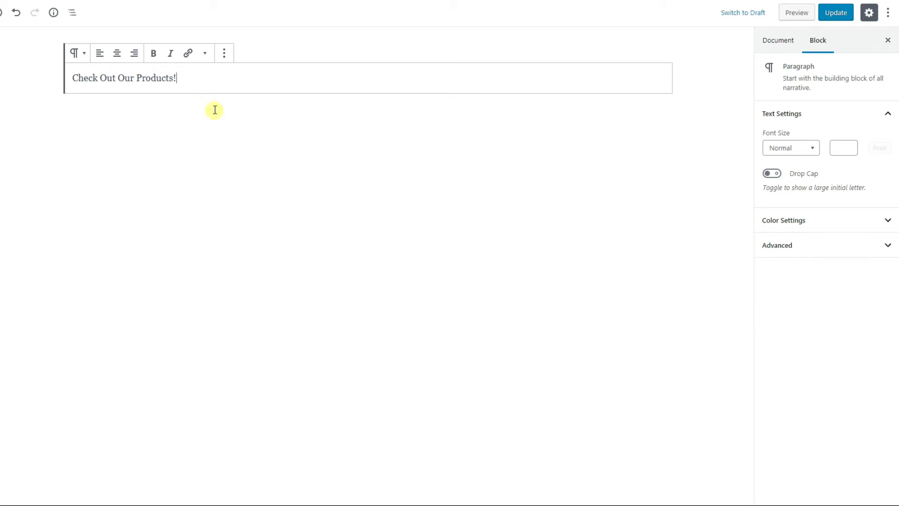
- Format "Check Out Our Products!" as centered, bold text in the Large font size and update the Shop page
drag(192, 78, 48, 79)
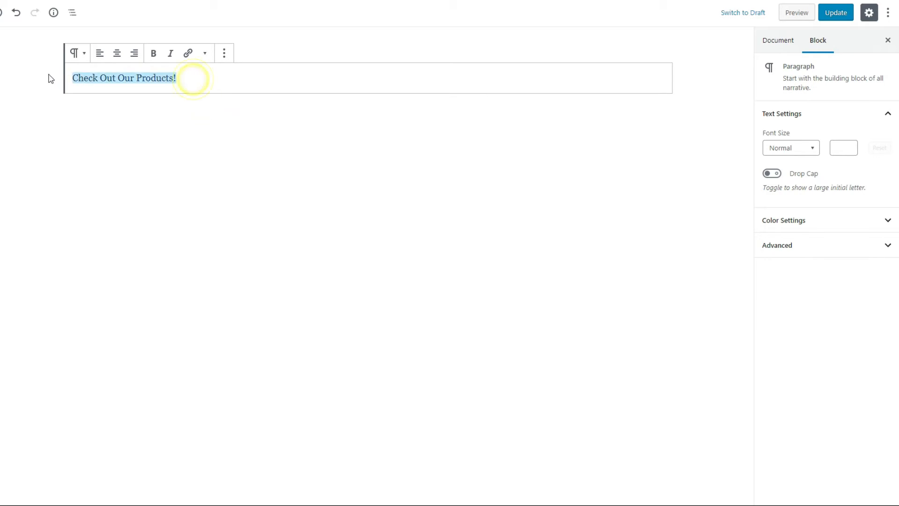
click(118, 54)
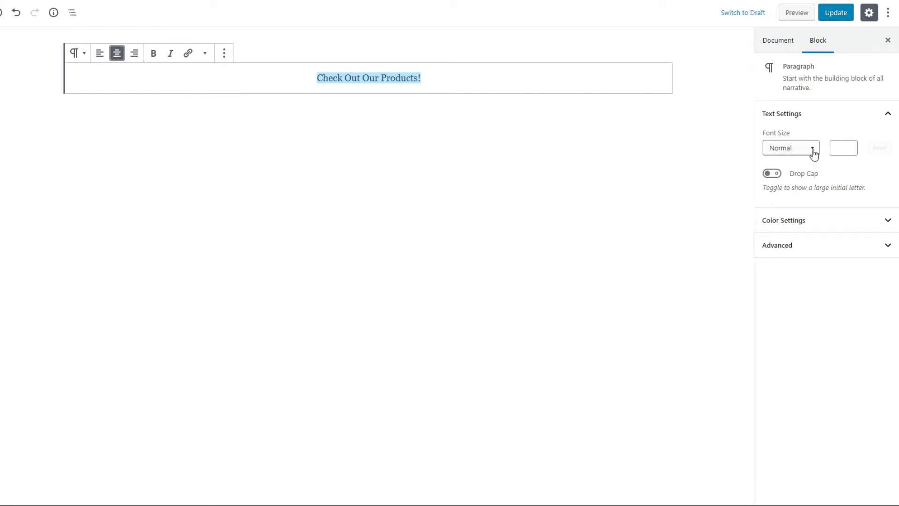
click(773, 46)
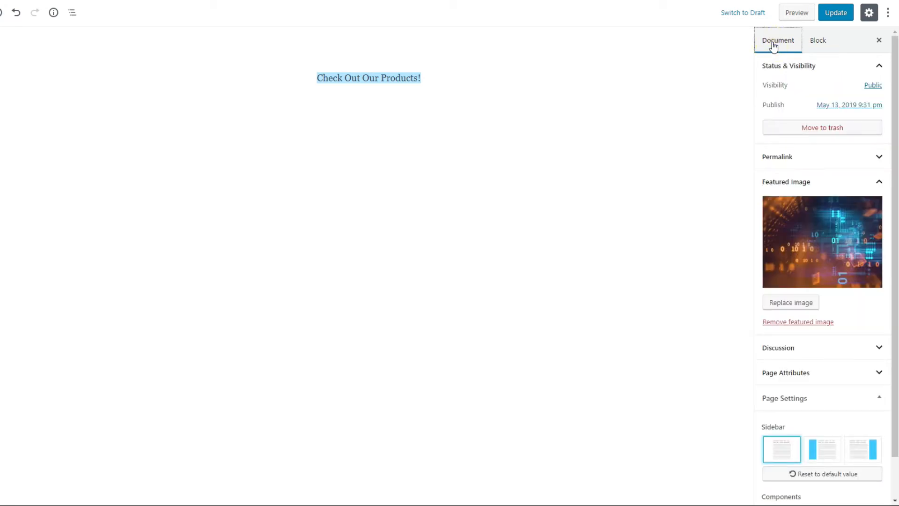
click(820, 41)
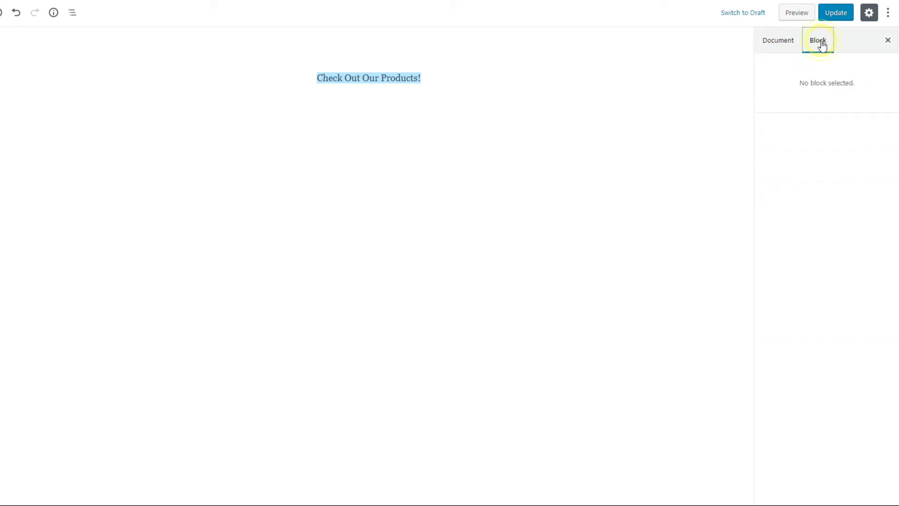
click(370, 80)
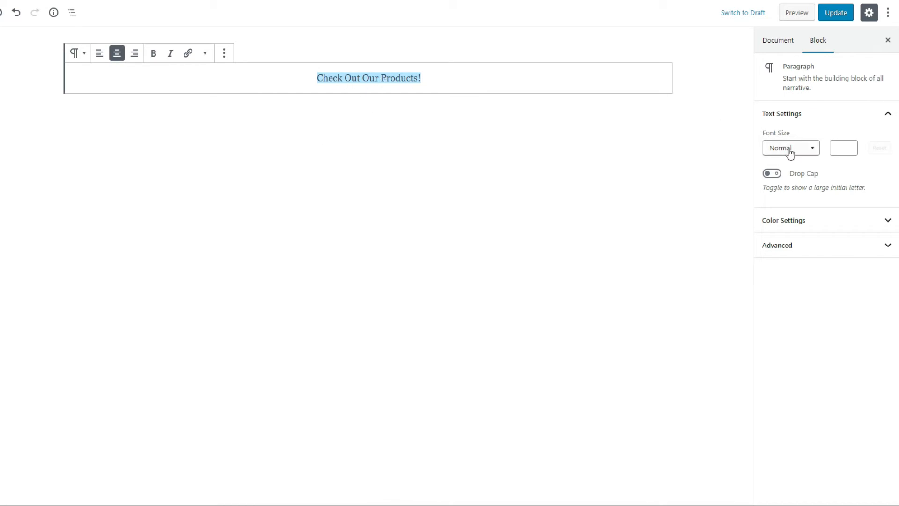
click(811, 149)
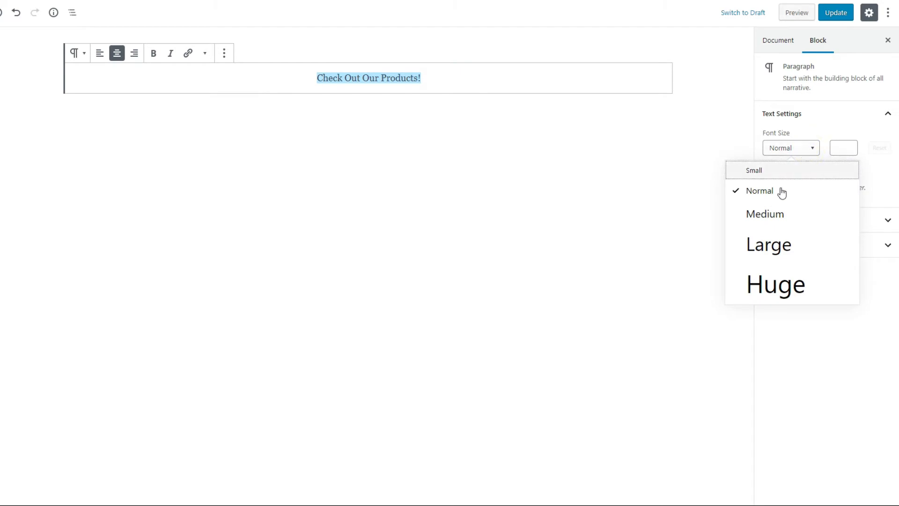
click(772, 257)
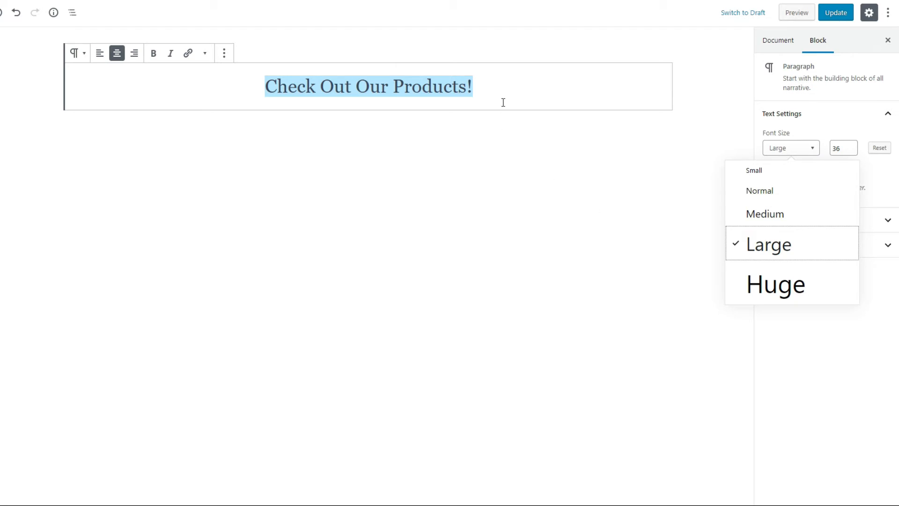
click(154, 59)
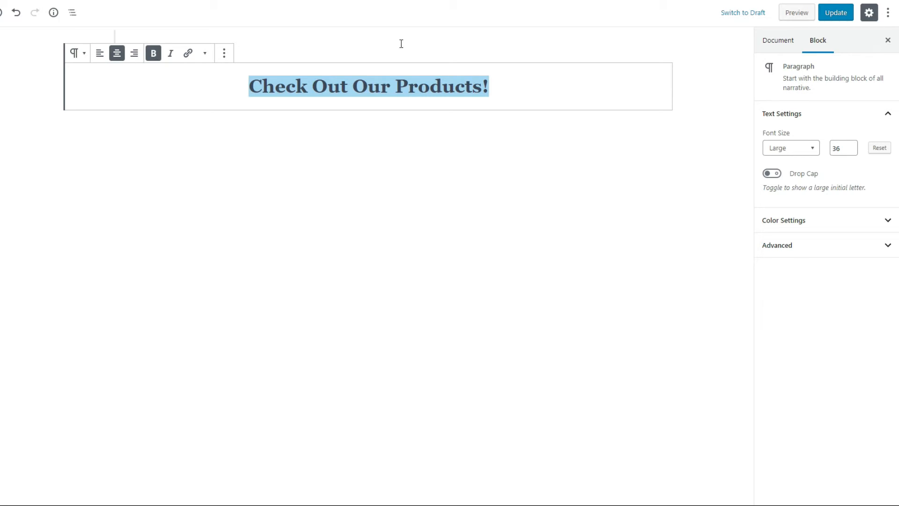
click(837, 19)
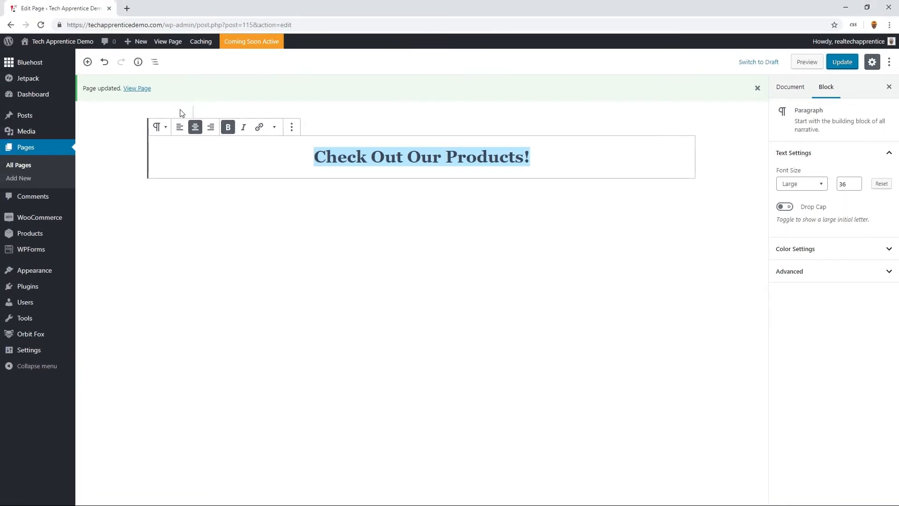
- Append a SHOP PAGE section to the Additional CSS with the CSS42 rule setting .woocommerce-products-header to padding-top: 25px, and publish it
click(136, 90)
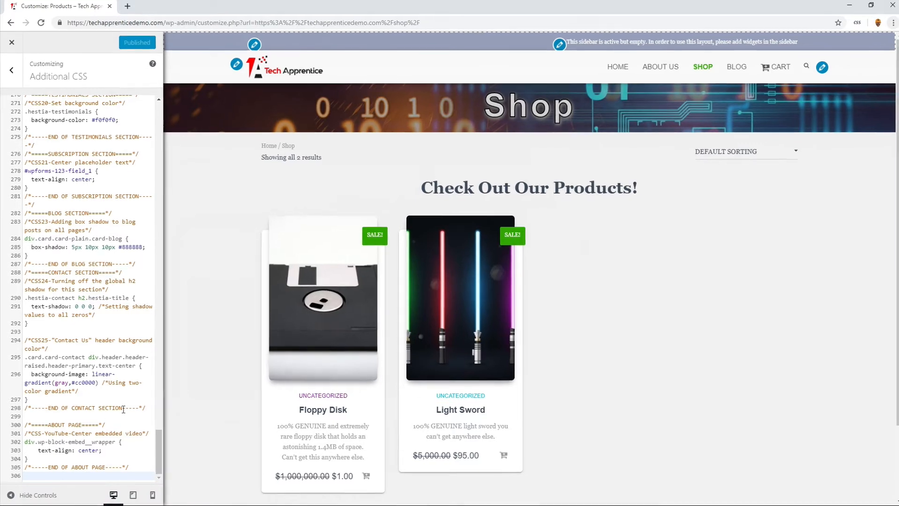
click(41, 480)
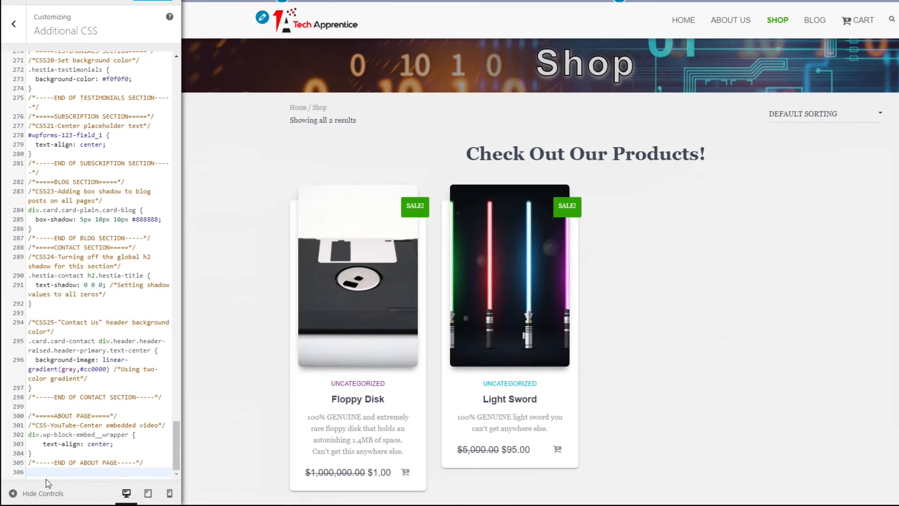
text(/*=====SHOP PAGE=====*/ /*CSS42-Set spacing Shop page section heading*/ .woocommerce-products-header {   padding-top: 25px; } /*-----END OF SHOP PAGE-----*/)
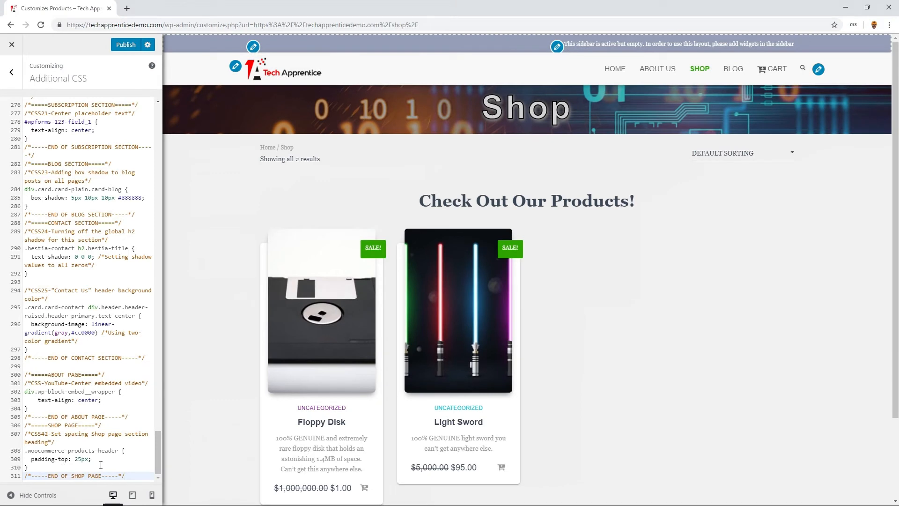
click(128, 46)
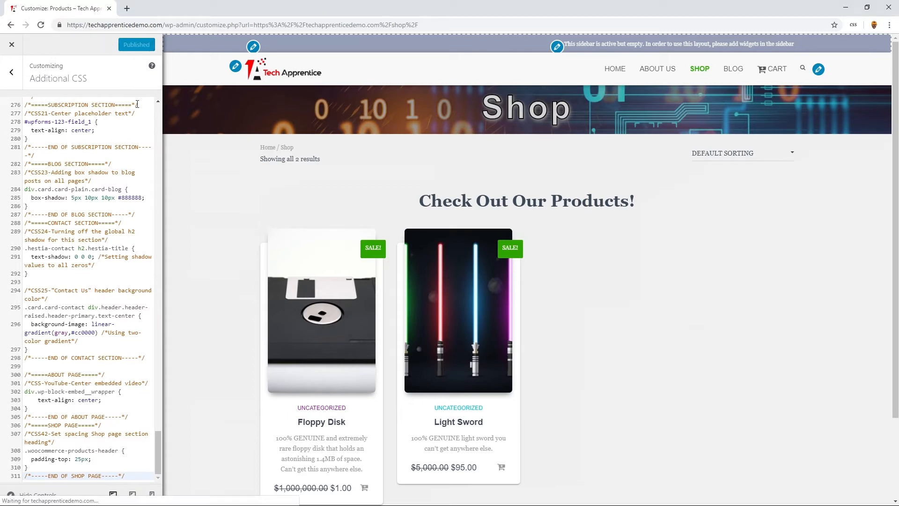
click(12, 46)
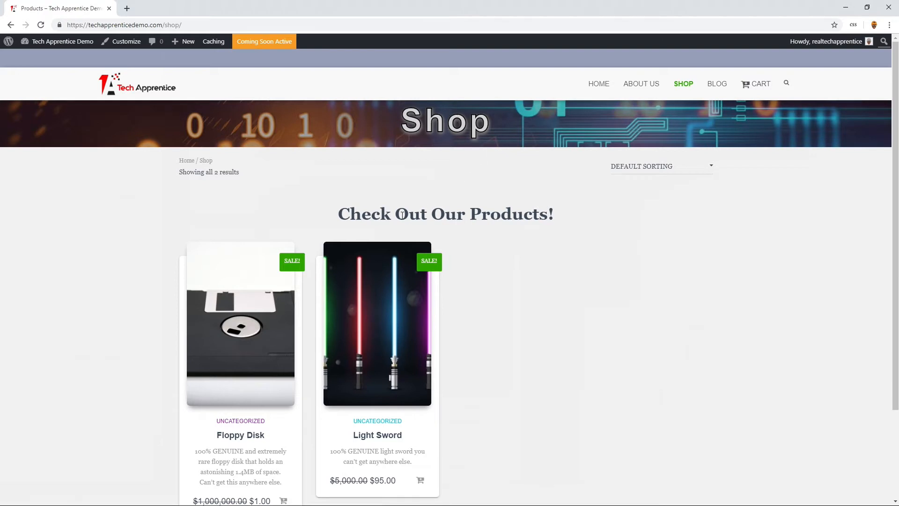
- Check the spacing around the "Check Out Our Products!" heading and the product cards on the live Shop page
drag(340, 213, 559, 212)
click(605, 299)
scroll(580, 289, down, 2)
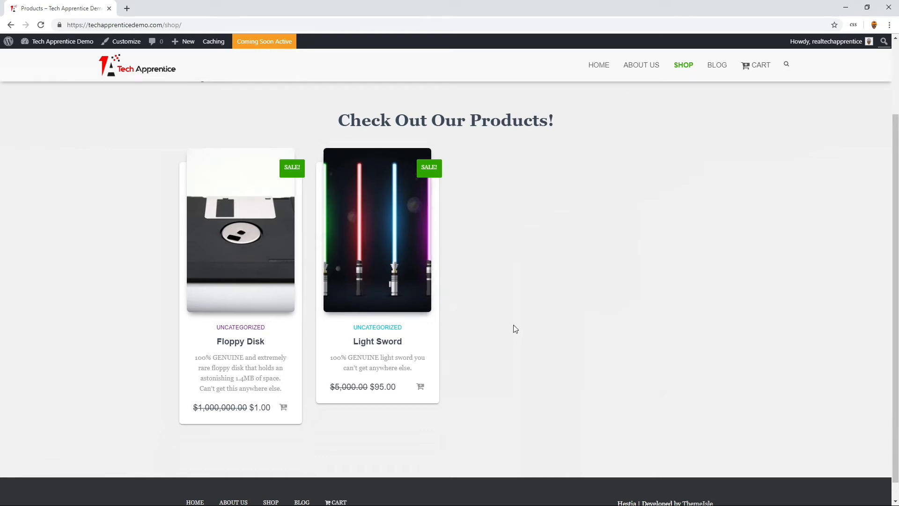
scroll(515, 322, up, 2)
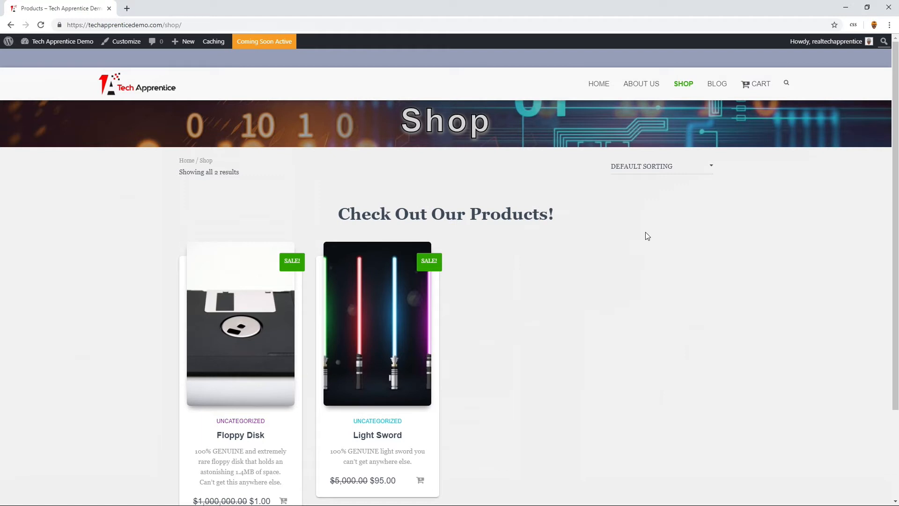
- View the live Blog and Cart page headers and open the Cart page for editing
click(720, 85)
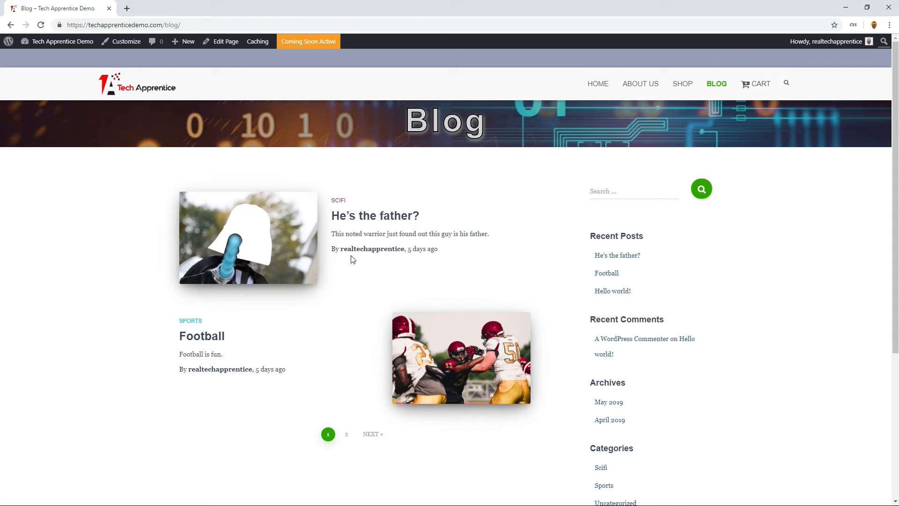
click(752, 89)
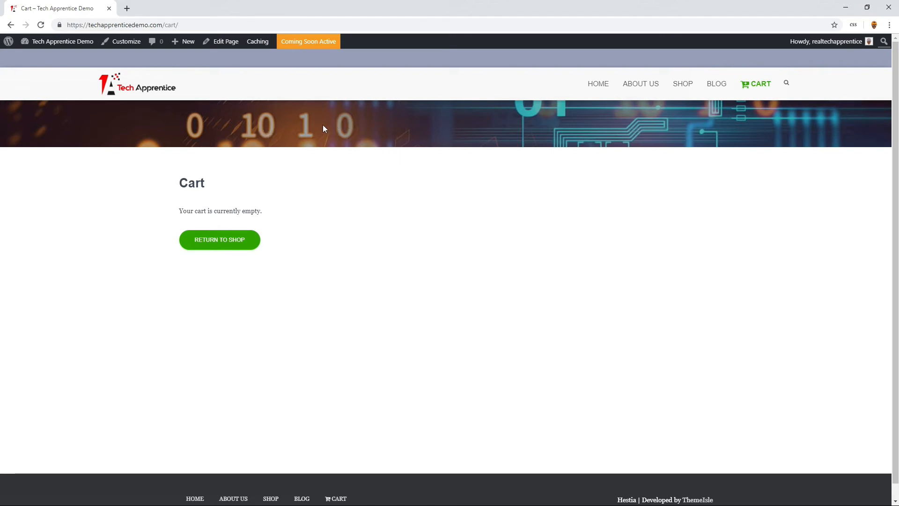
click(223, 43)
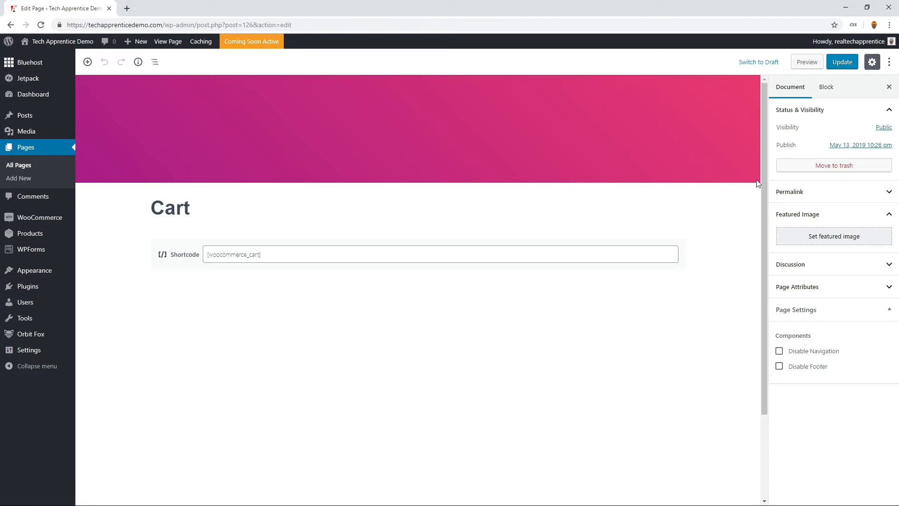
- Upload the Shopping Cart image from the Tech Demo Images folder, set it as the Cart page's featured image, and update the page
click(839, 243)
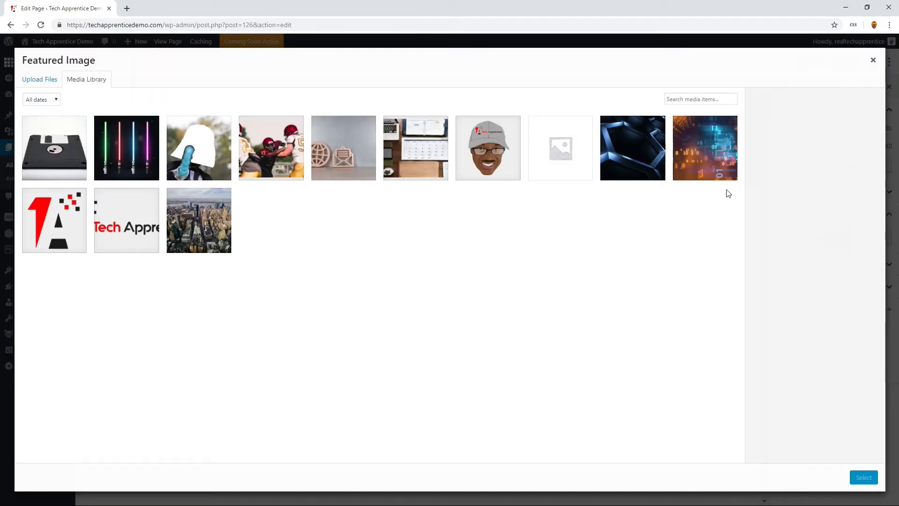
click(43, 84)
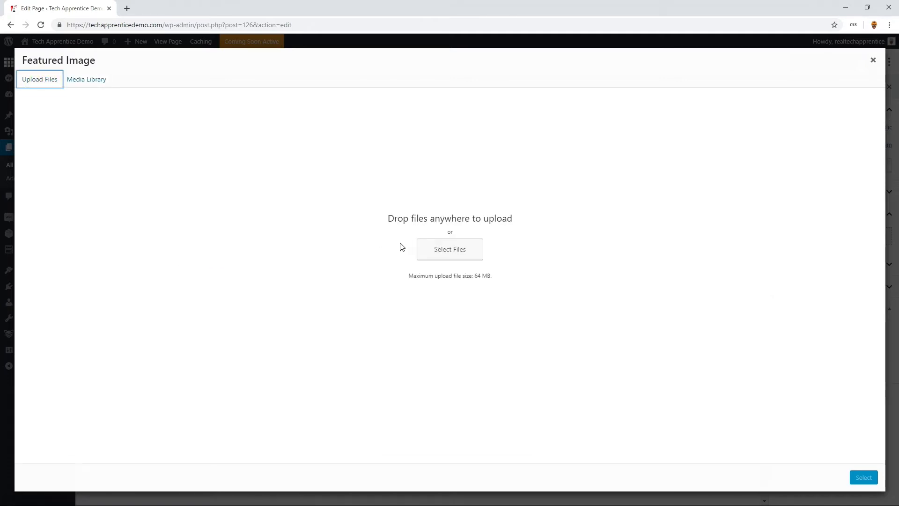
click(424, 249)
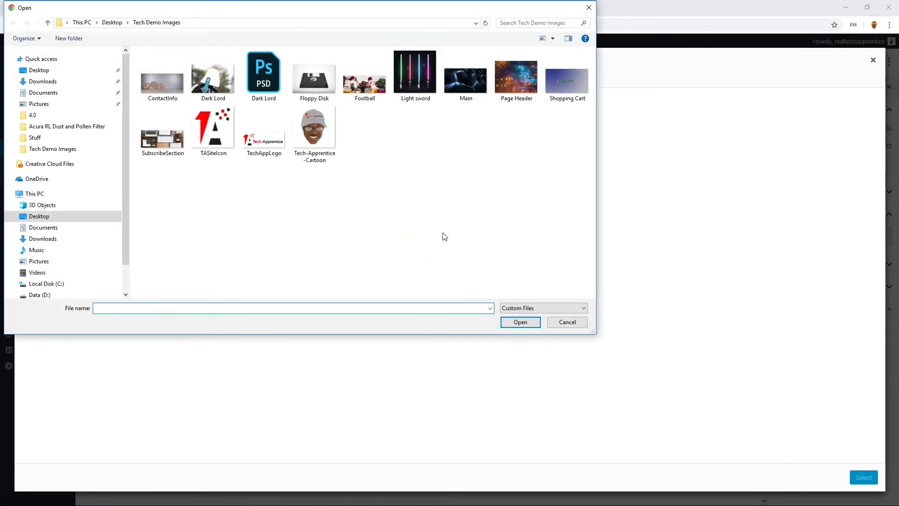
click(570, 88)
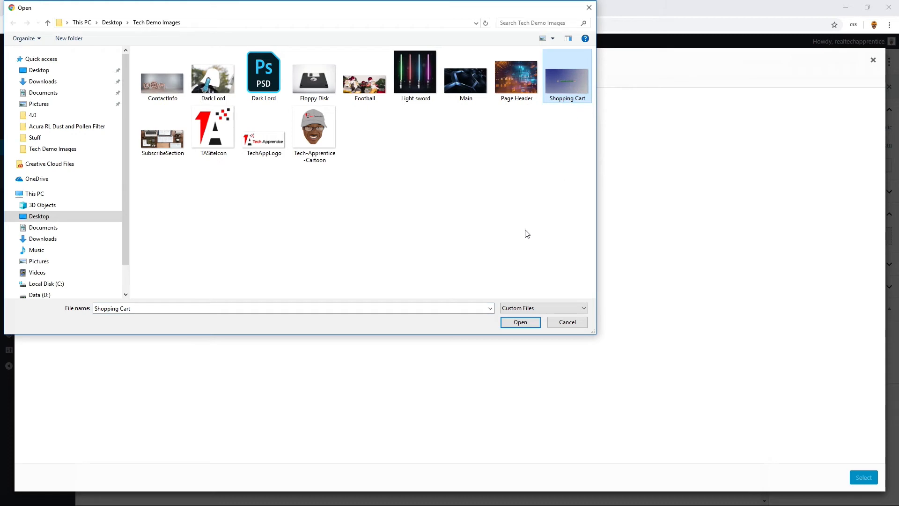
click(525, 322)
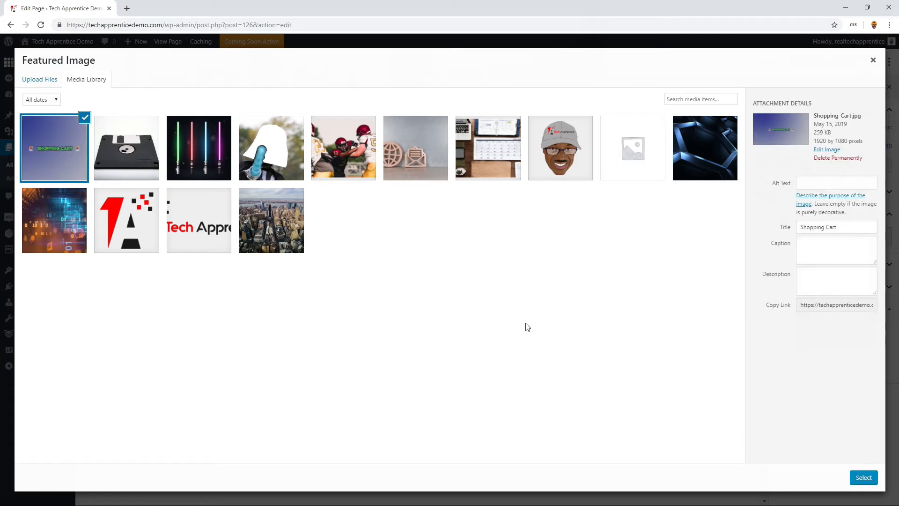
click(859, 479)
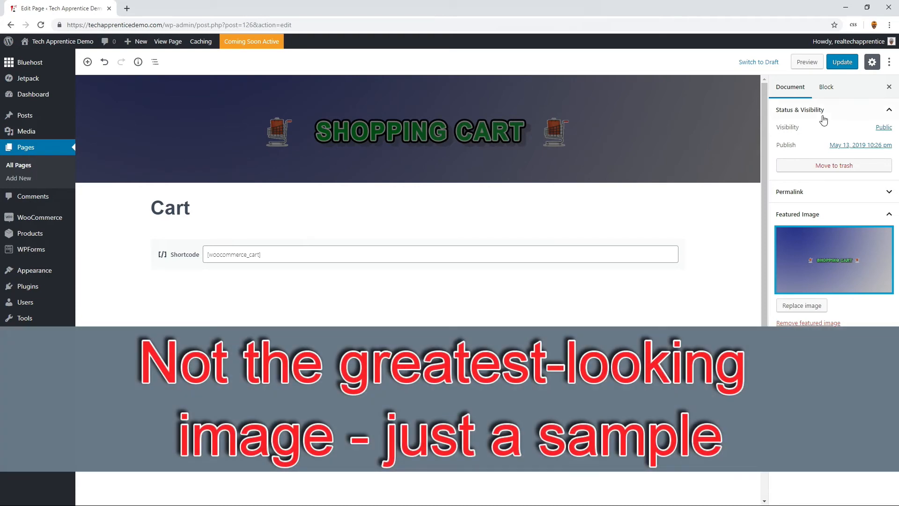
click(843, 64)
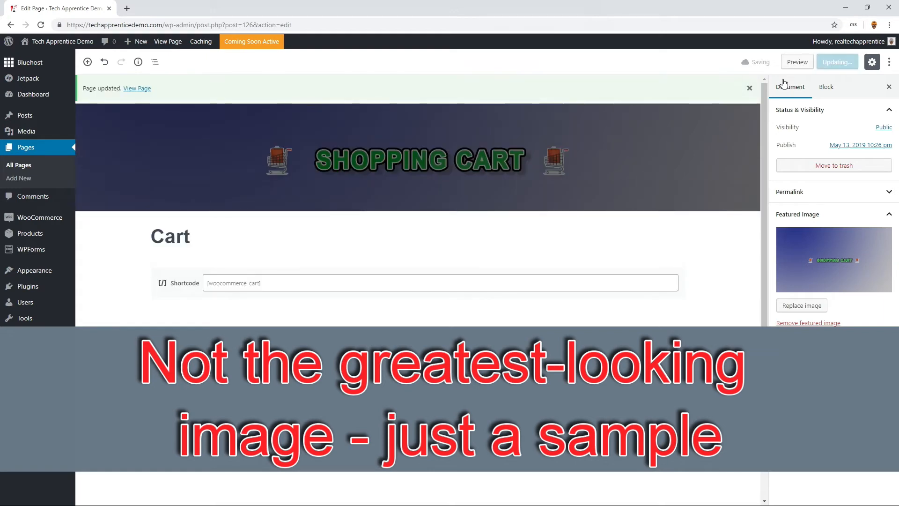
- View the live Cart page and check how the Shopping Cart header image sits beneath the navigation bar
click(139, 89)
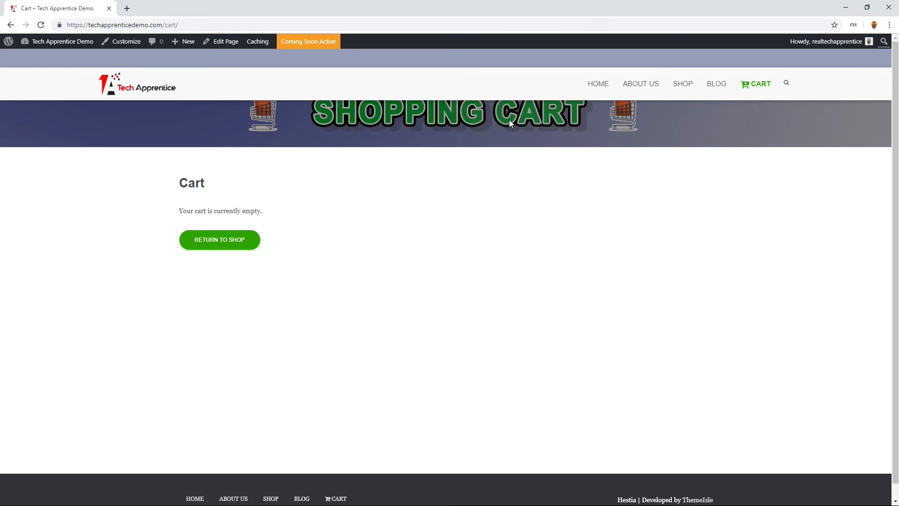
scroll(510, 112, down, 1)
scroll(510, 111, up, 1)
scroll(510, 109, down, 1)
scroll(510, 109, up, 1)
scroll(172, 142, down, 1)
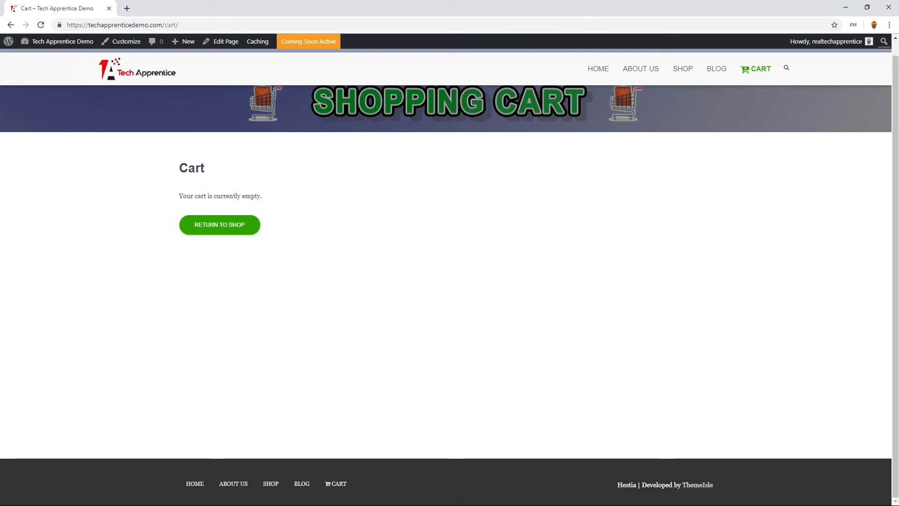
- Append a CART PAGE section to the Additional CSS with CSS43 header filter rgba(0,0,0,0.05) and CSS44 header height 225px!important
click(123, 47)
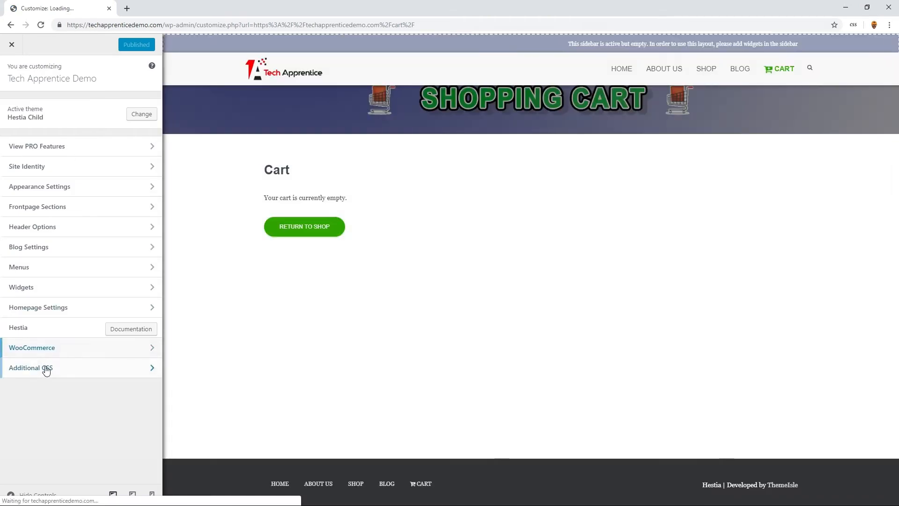
click(46, 370)
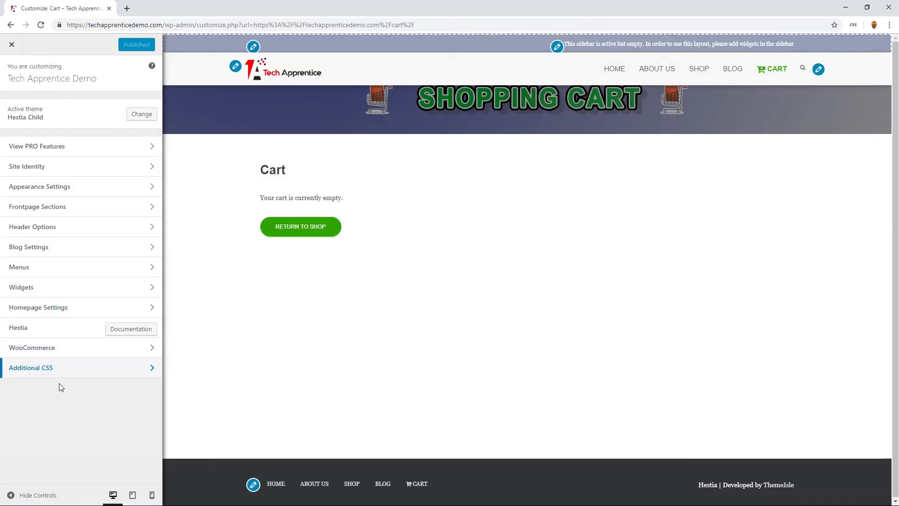
click(48, 369)
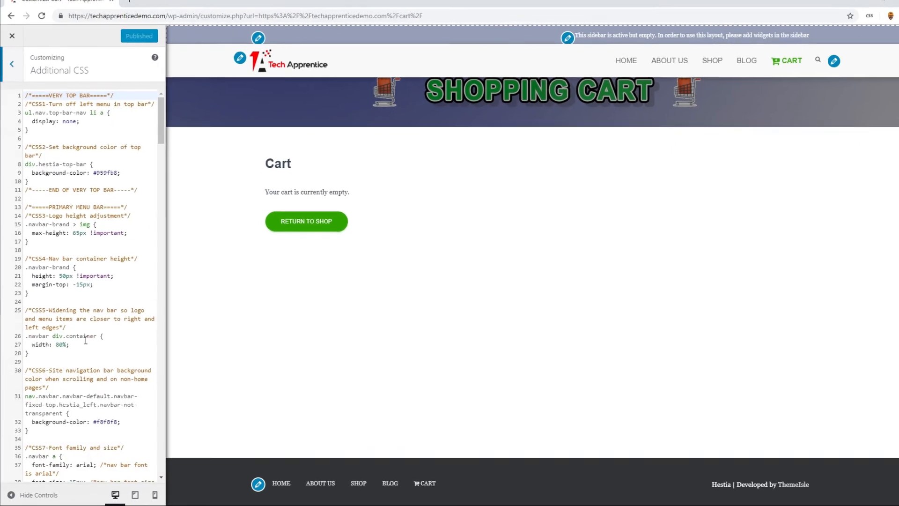
drag(166, 123, 179, 484)
click(154, 476)
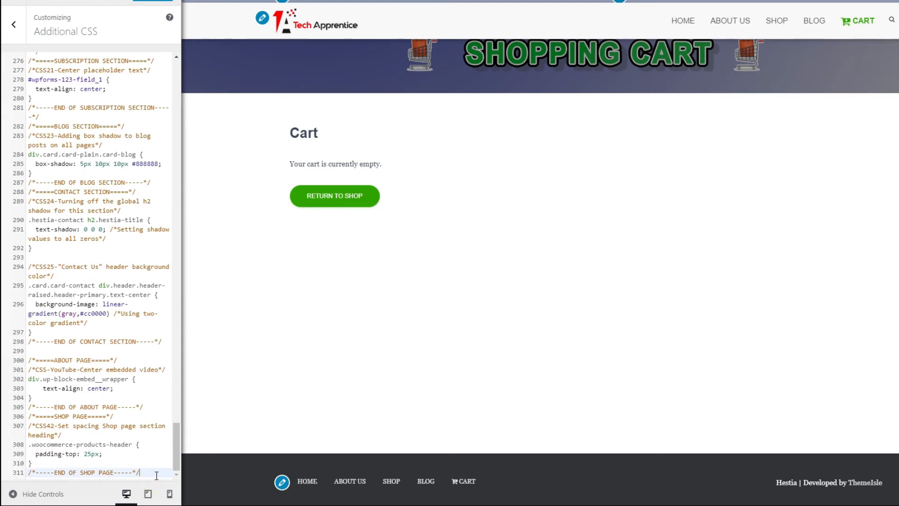
key(Return)
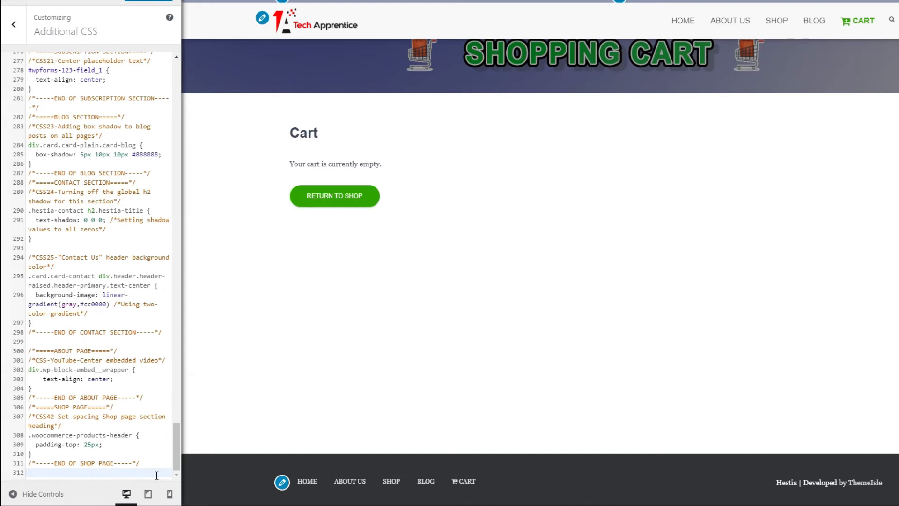
text(/*=====CART PAGE=====*/ /*CSS43-Set Cart page header filter color*/ .woocommerce-cart #primary.page-header.header-small .header-filter::before {     background-color: rgba(0,0,0,0.05);/*just change the last rbga value to lighten/darken filter - range is 0 to 1.0*/ })
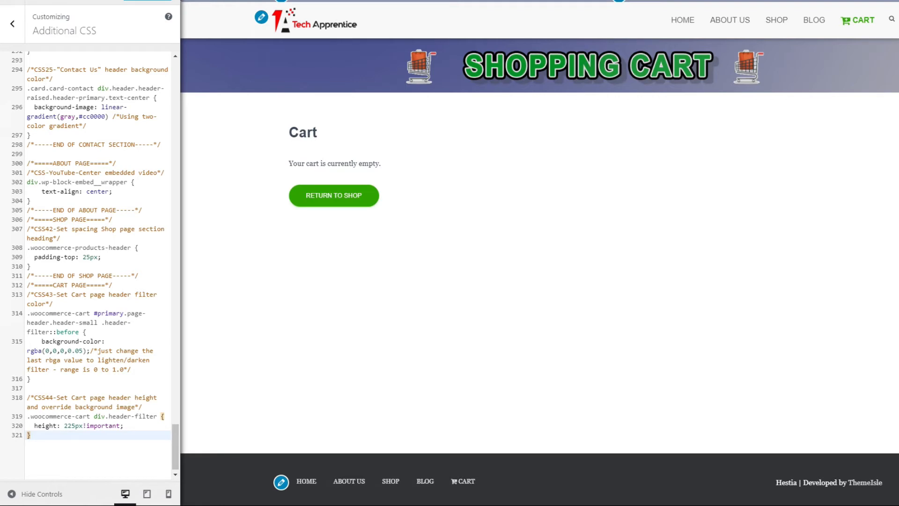
- Paste the next copied CSS snippet on a new line after the CSS44 rule
click(63, 441)
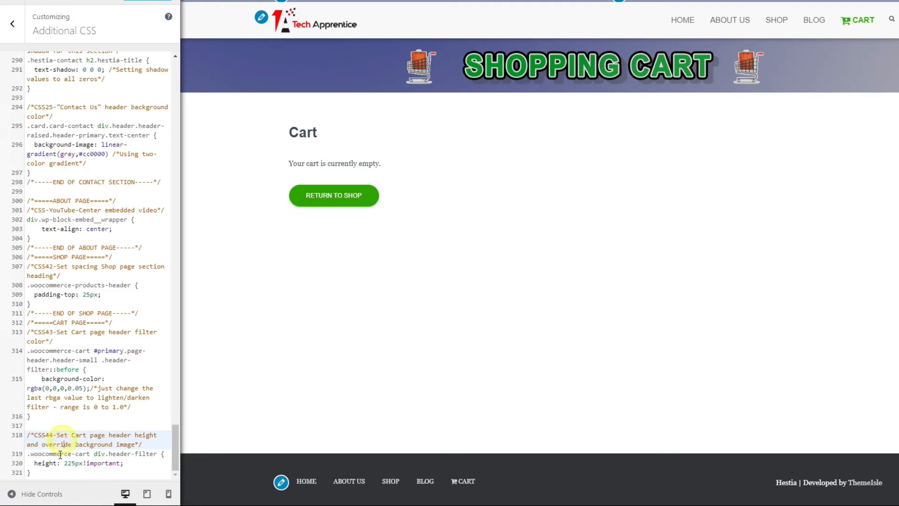
click(56, 473)
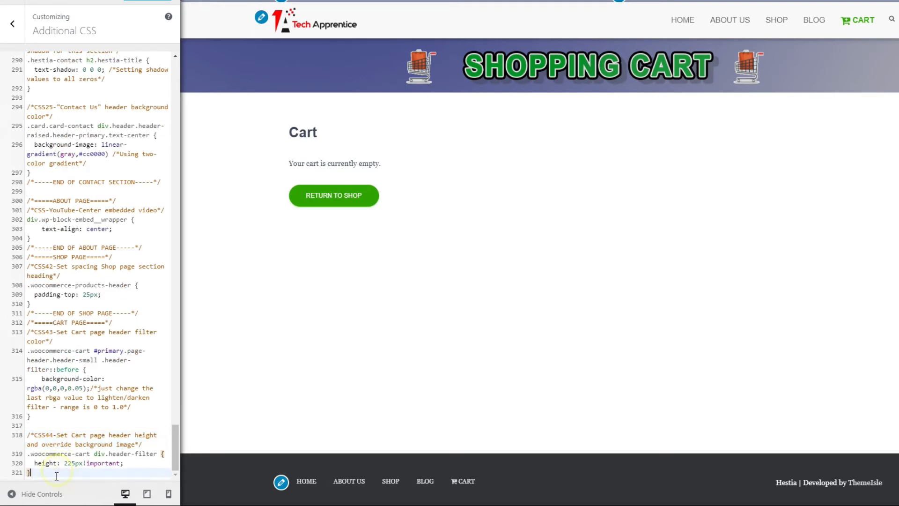
key(Return)
text(/*-----END OF CART PAGE-----*/)
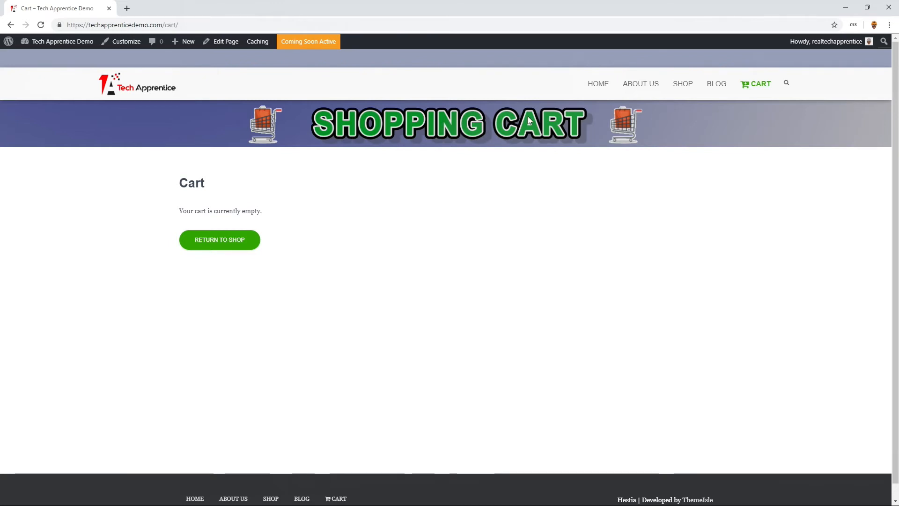
- Go from the live Cart page to the site dashboard and open the page for adding new plugins
mouse_move(59, 44)
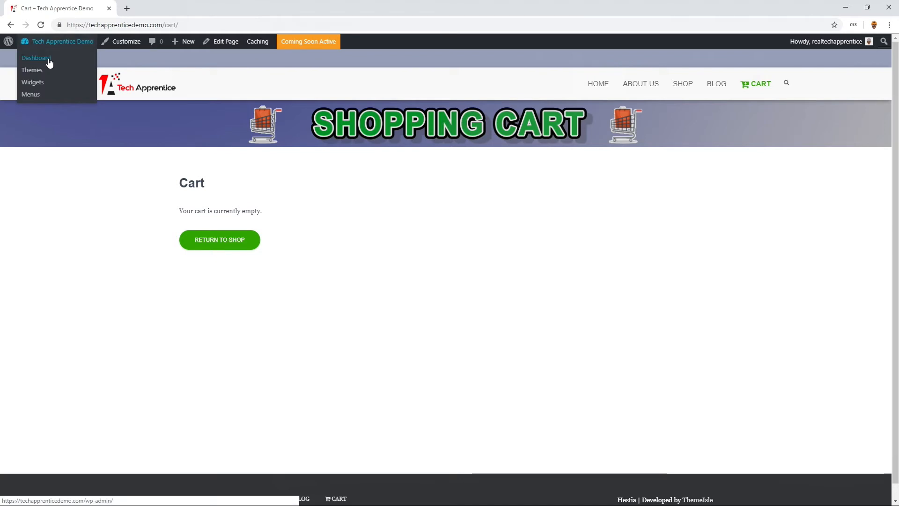
click(46, 58)
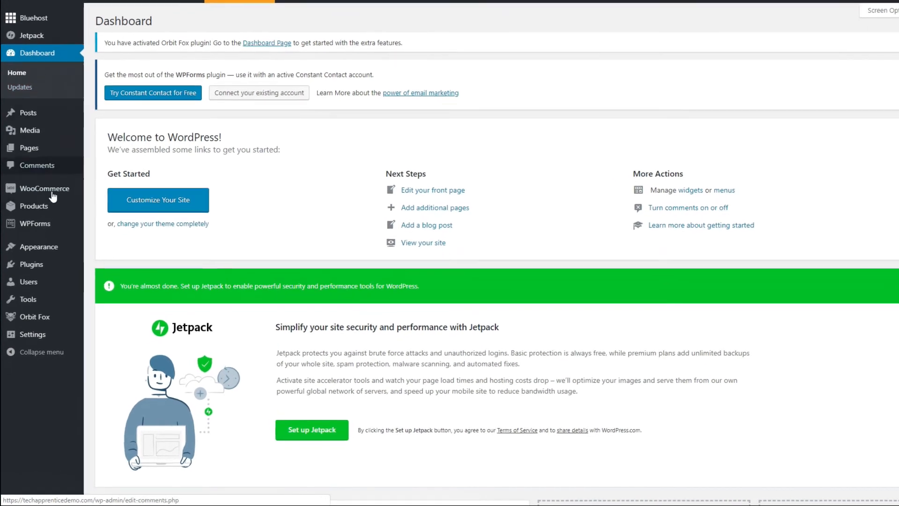
mouse_move(40, 269)
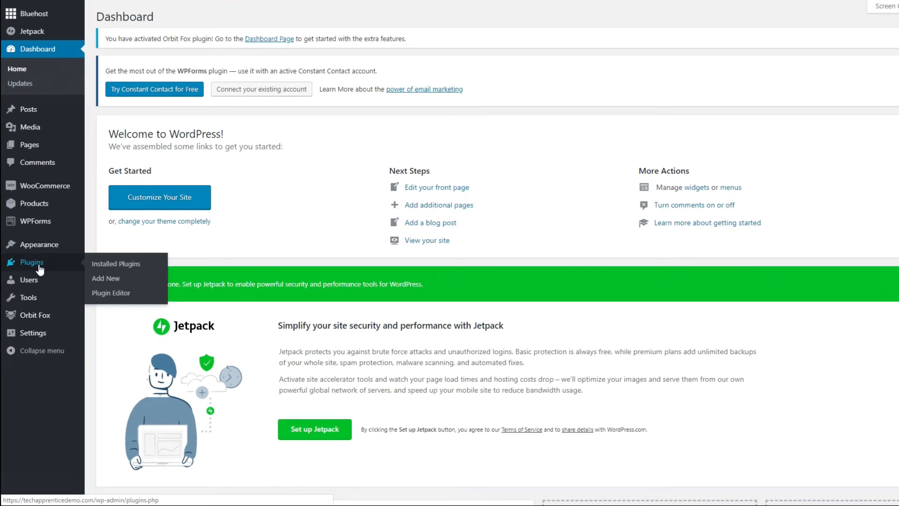
click(113, 283)
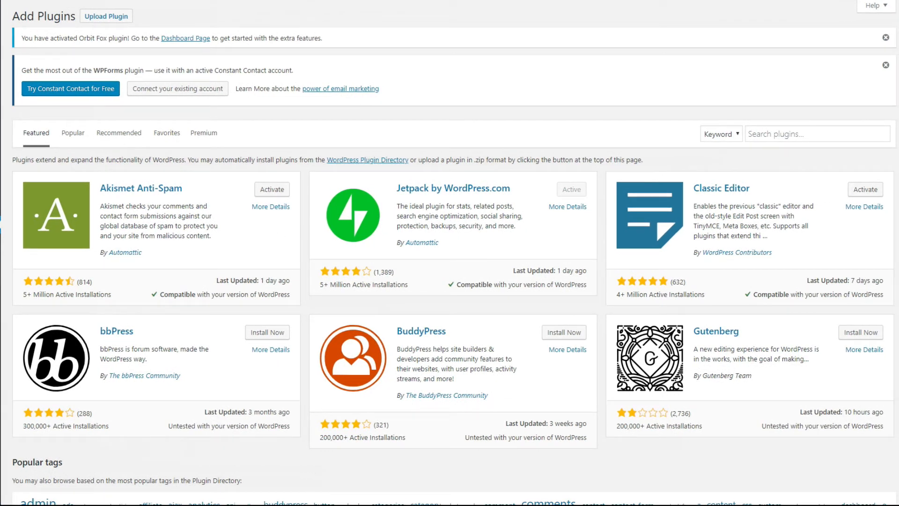
- Search the plugins for "acurax", then install and activate Social Media Flying Icons | Floating Social Media Icon
click(789, 135)
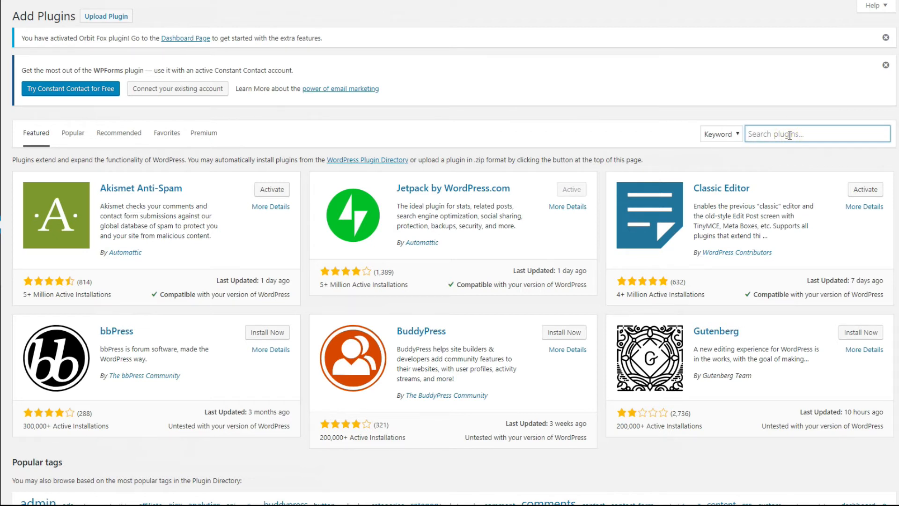
text(acurax)
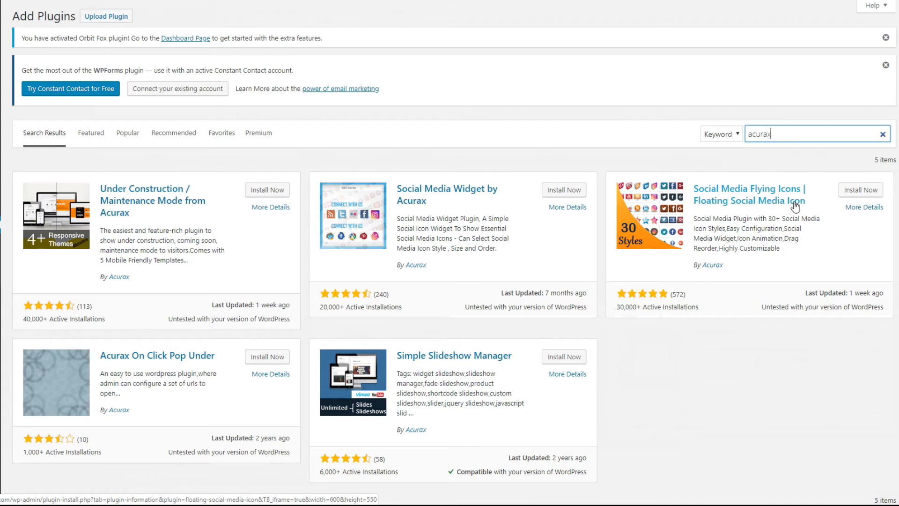
click(862, 191)
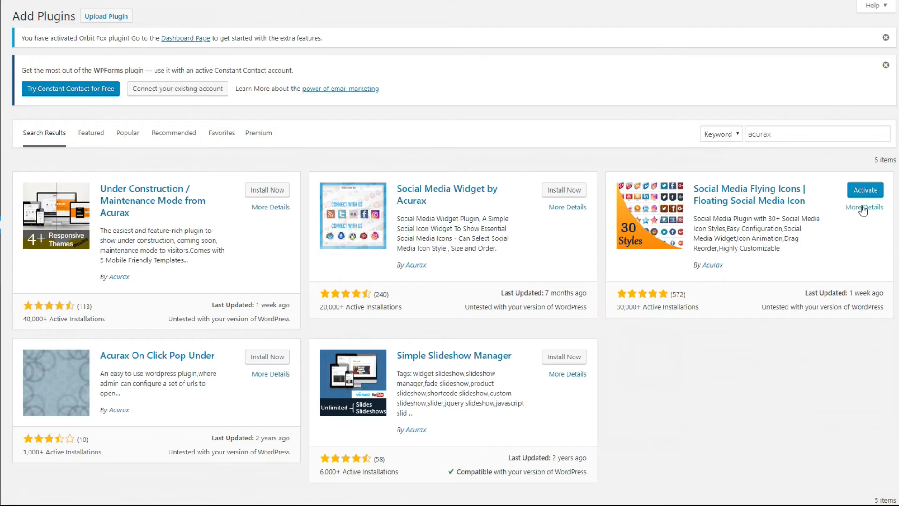
click(866, 192)
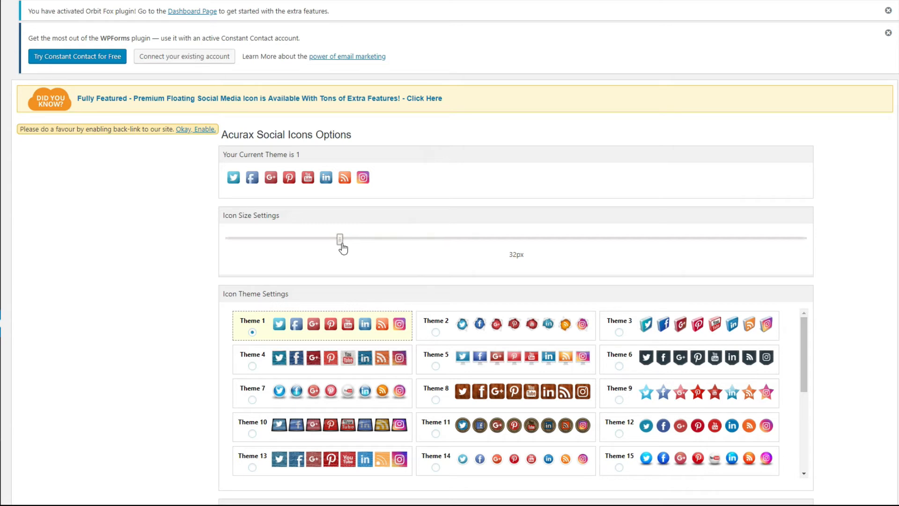
- Set the Acurax social icon size to 45px and choose icon Theme 7
drag(342, 248, 427, 248)
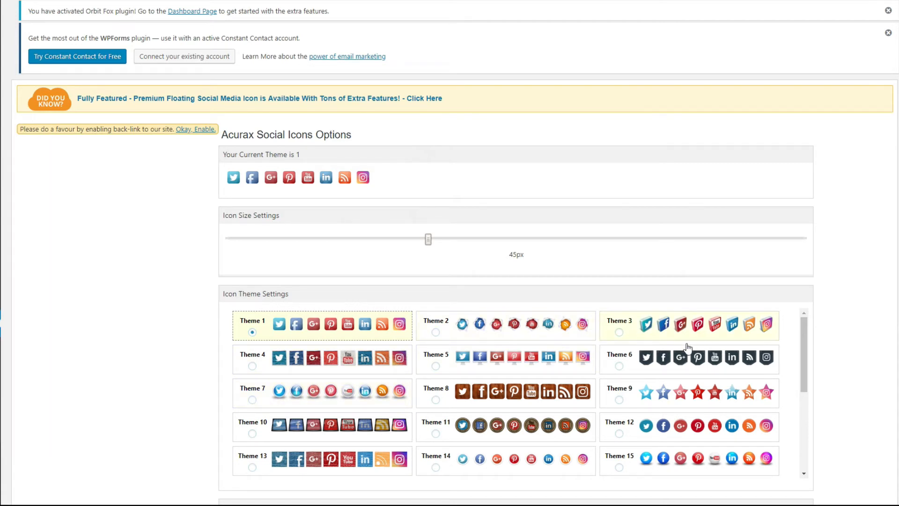
click(252, 400)
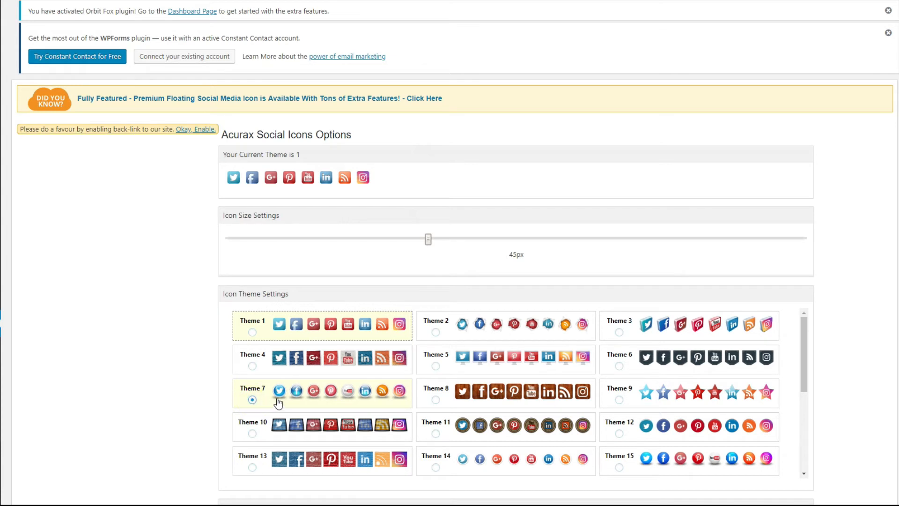
scroll(494, 328, down, 3)
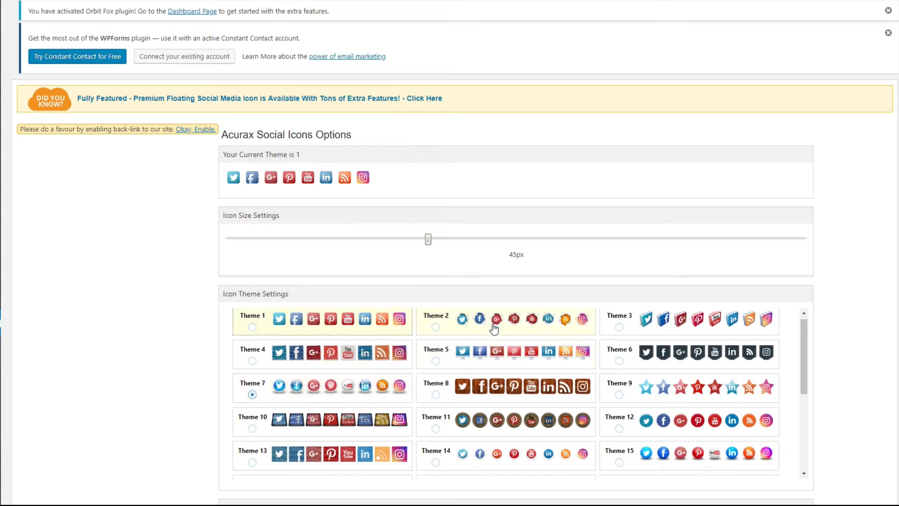
scroll(494, 327, down, 1)
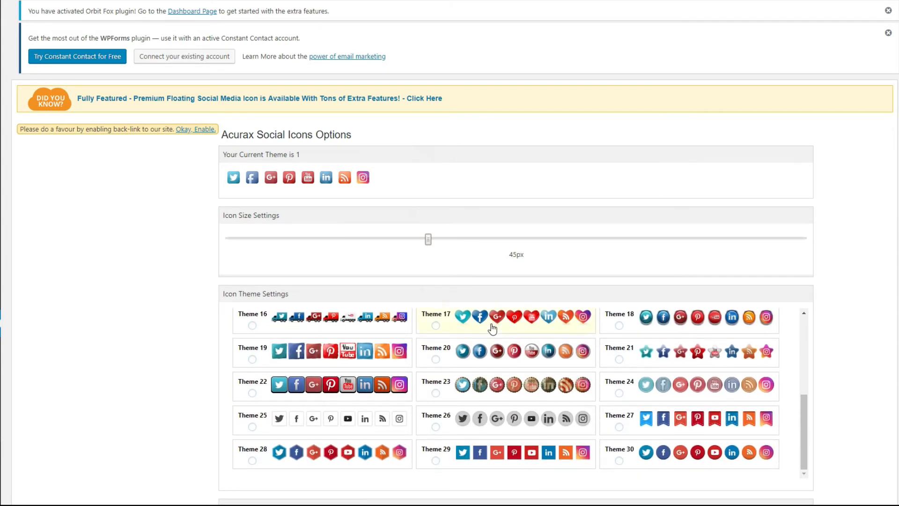
- Enter DIYApprentice as the Twitter username in the Social Media Configuration
scroll(847, 358, down, 1)
scroll(851, 360, down, 5)
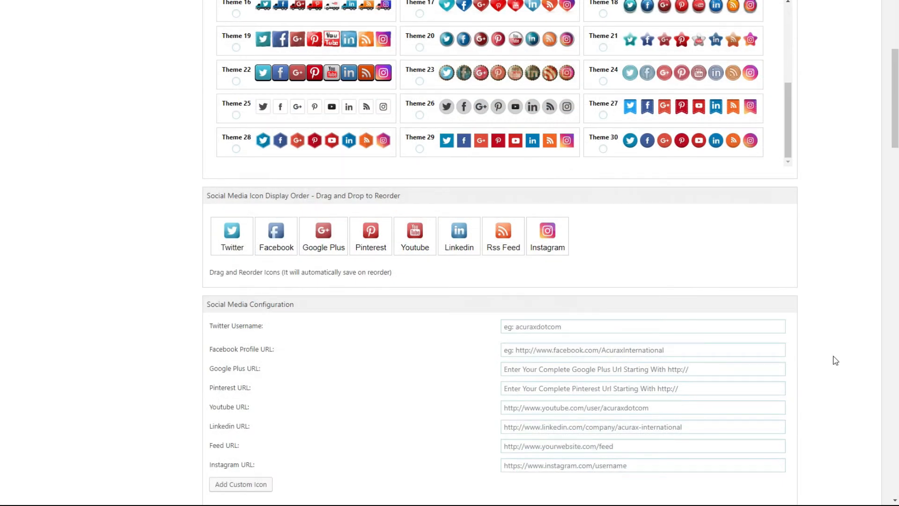
scroll(836, 360, down, 2)
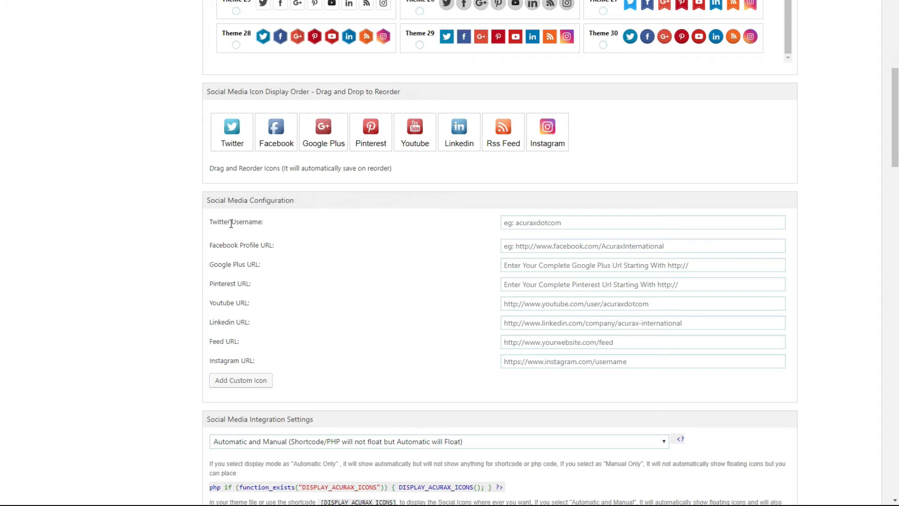
click(553, 222)
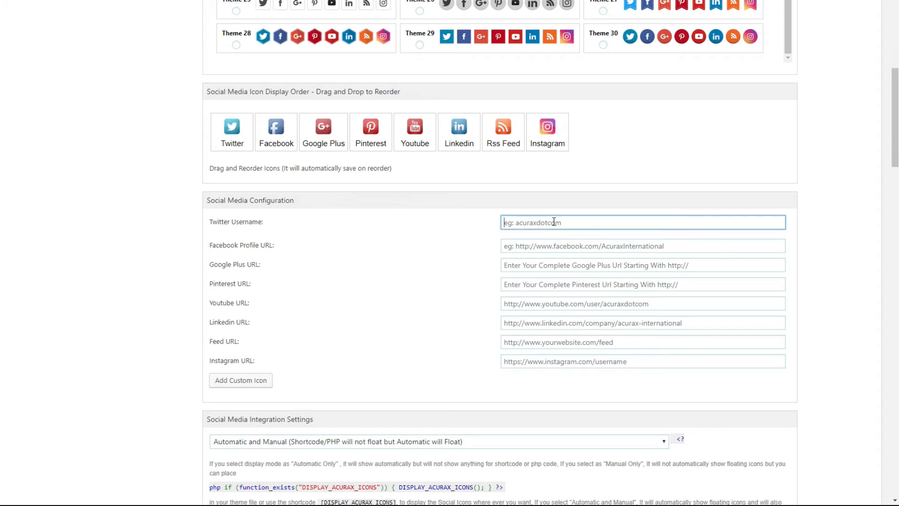
text(DIYApprentice)
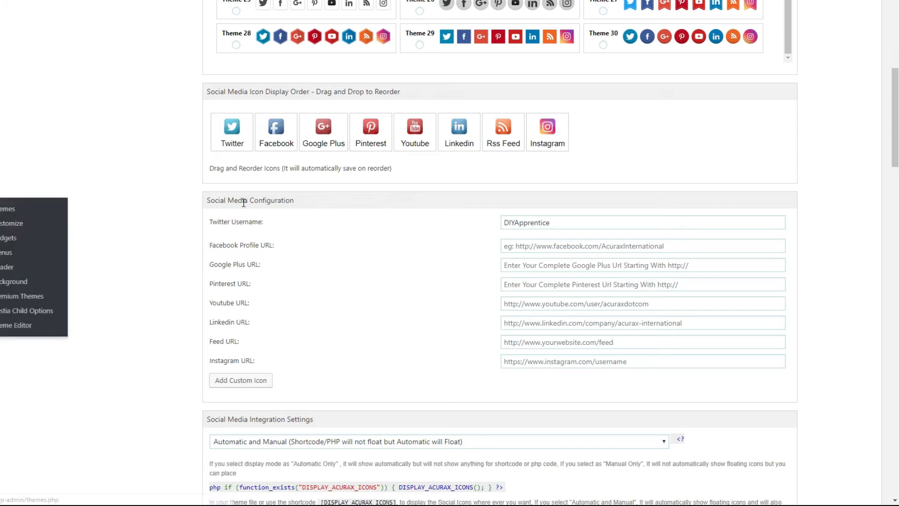
click(679, 244)
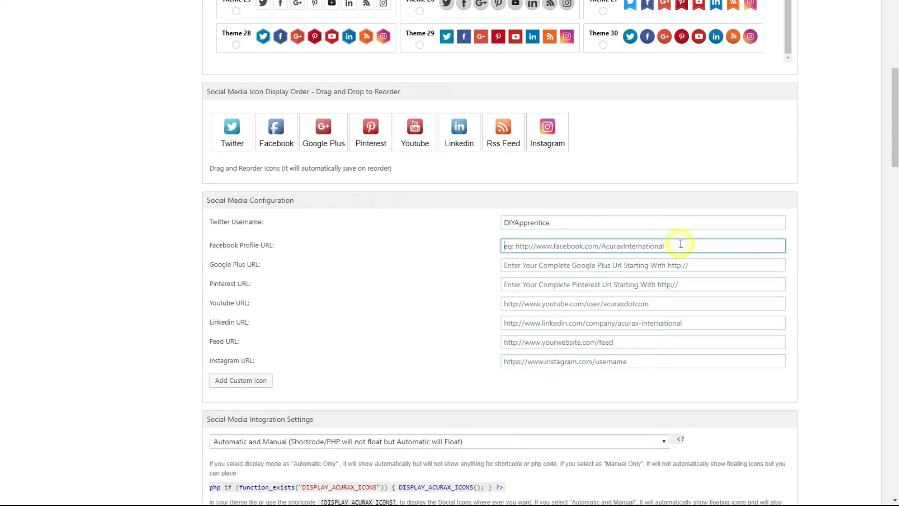
right_click(665, 243)
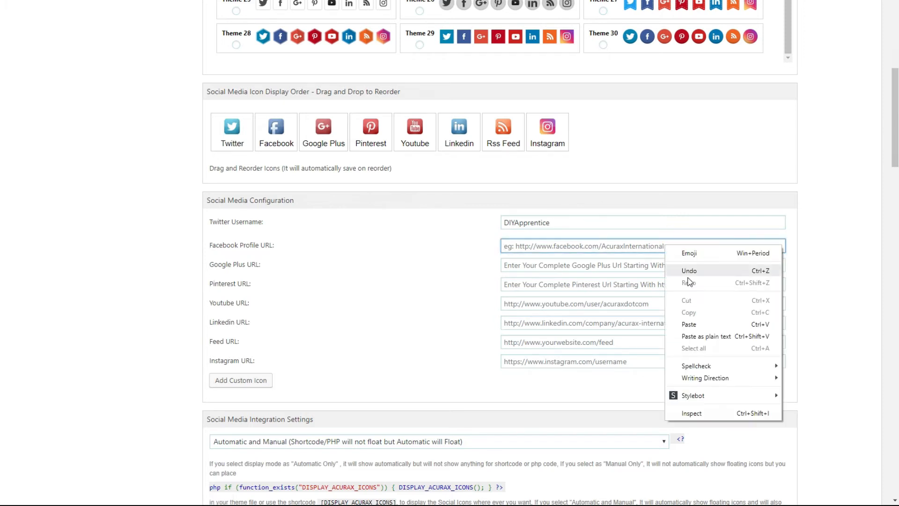
click(691, 323)
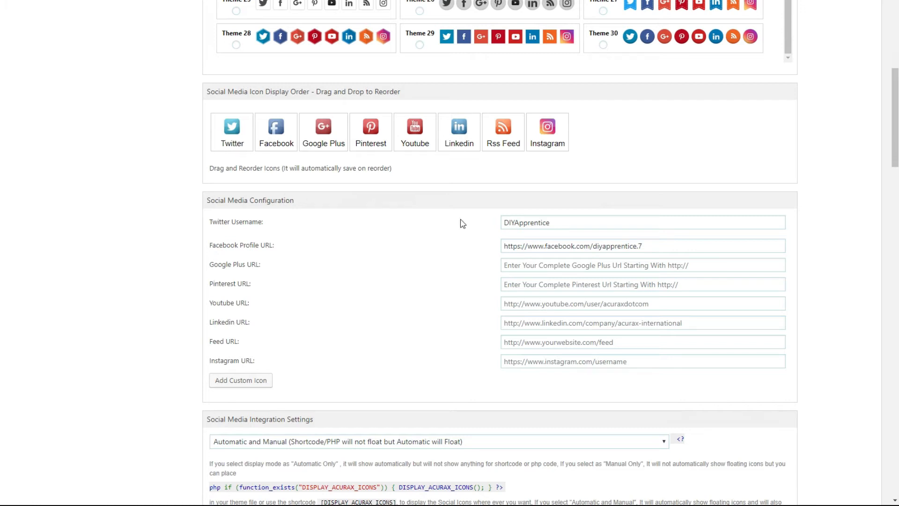
click(639, 363)
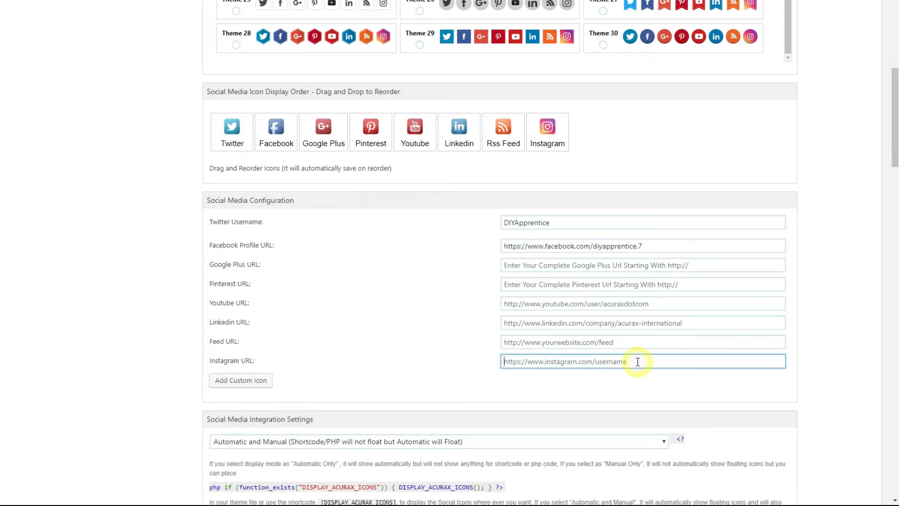
right_click(637, 361)
click(681, 267)
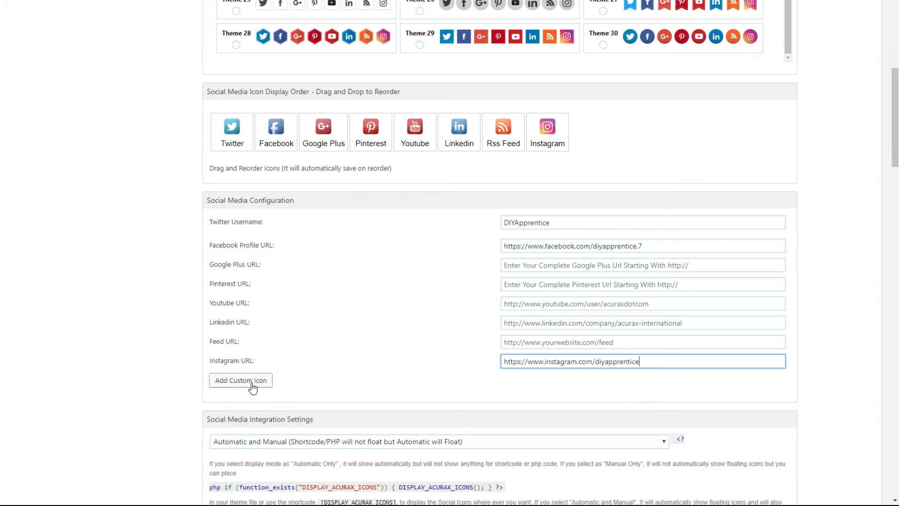
- Keep the social media integration mode at Automatic and Manual and save the Acurax configuration
scroll(374, 337, down, 3)
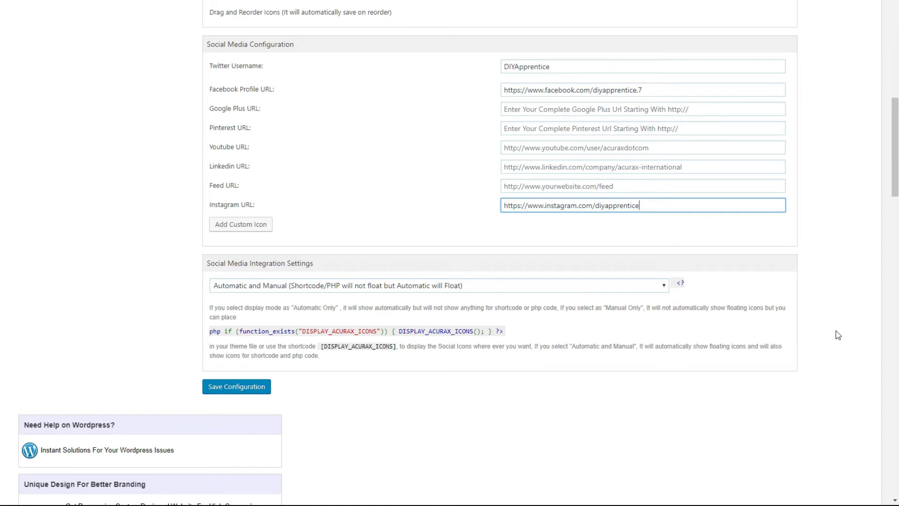
scroll(835, 331, down, 2)
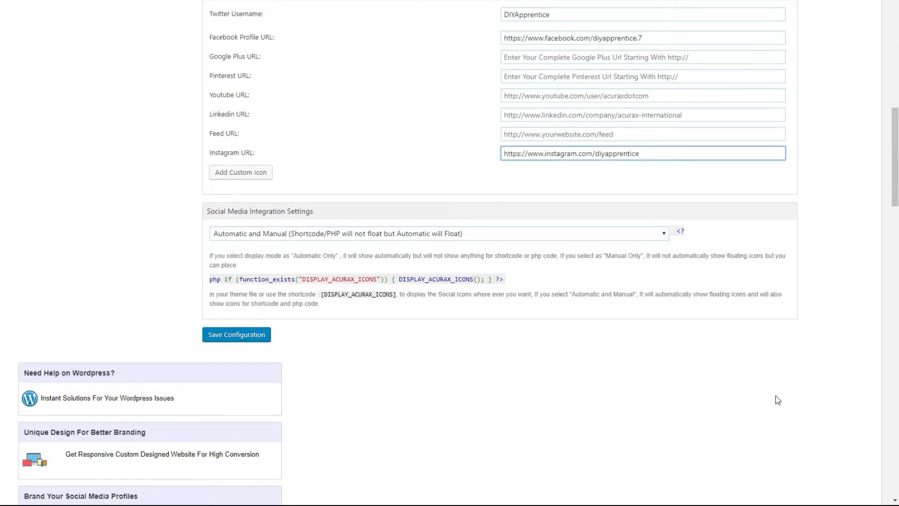
click(663, 234)
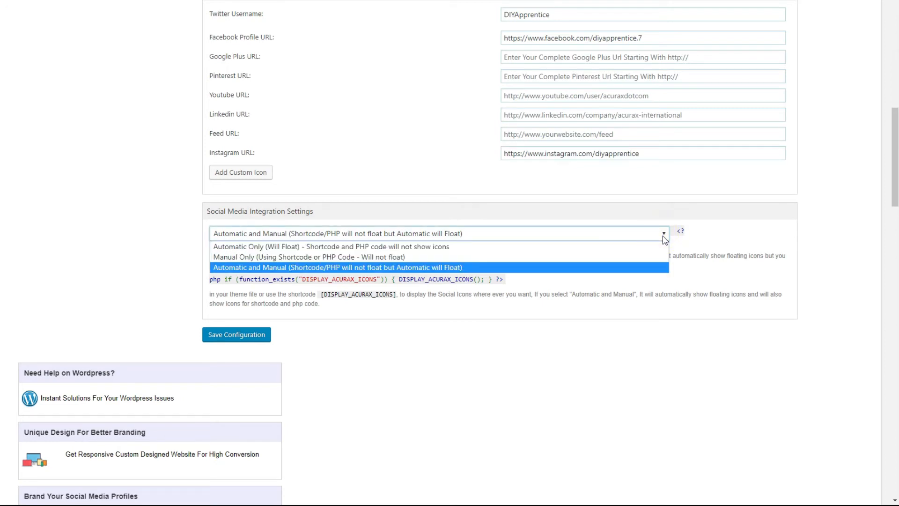
click(665, 239)
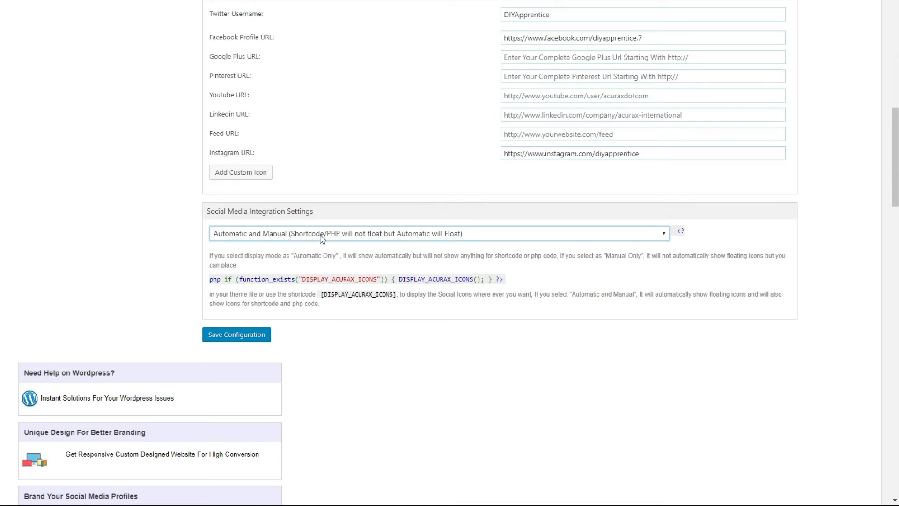
click(235, 337)
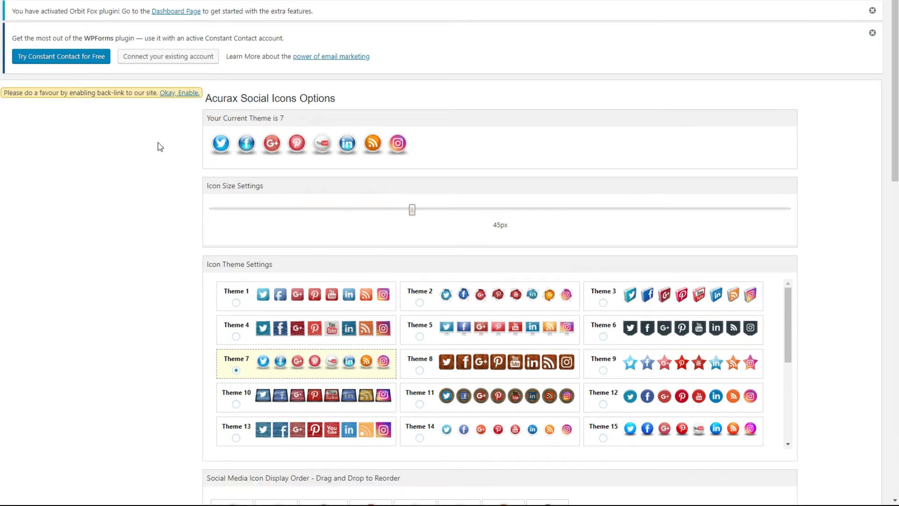
- Visit the live site's home page and examine how the floating social icons display along the page
scroll(448, 219, down, 7)
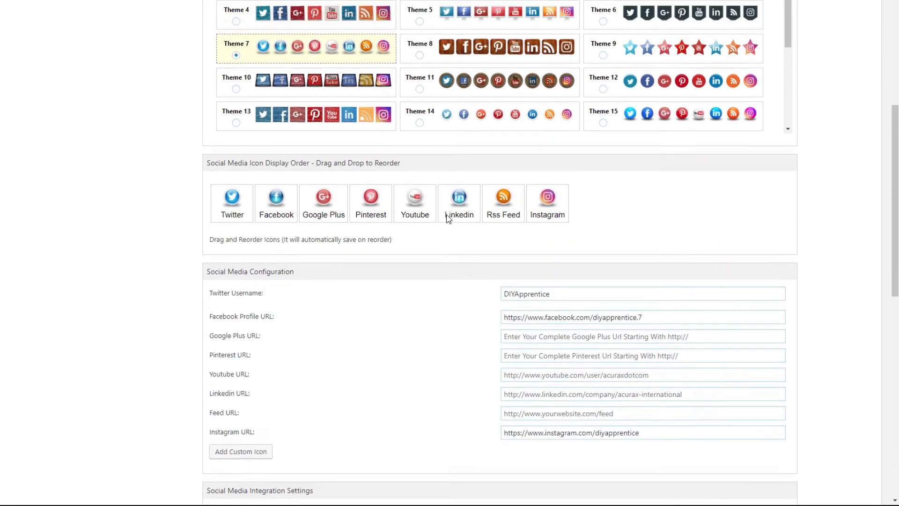
scroll(448, 216, up, 5)
scroll(448, 219, up, 2)
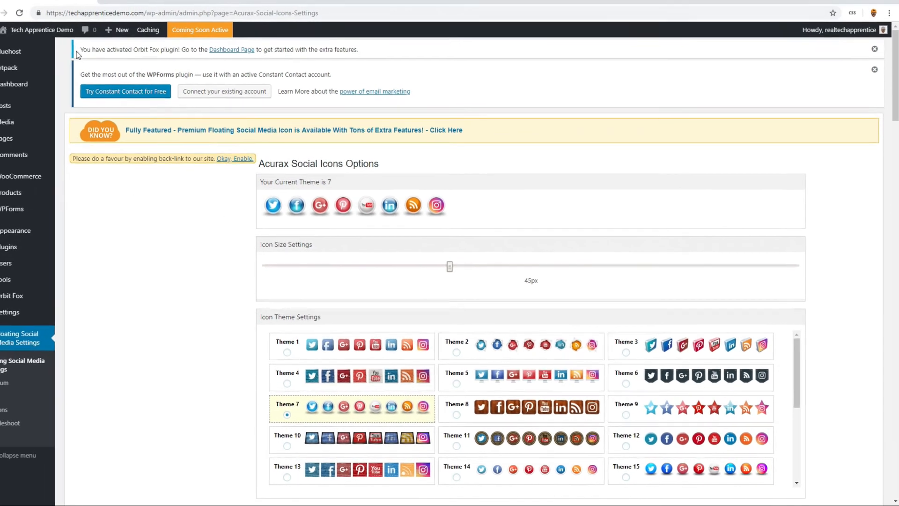
mouse_move(26, 33)
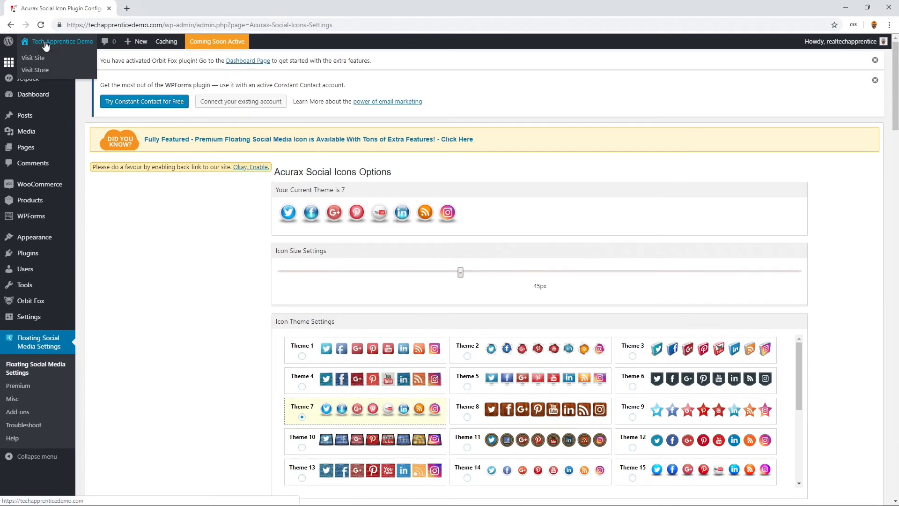
click(37, 62)
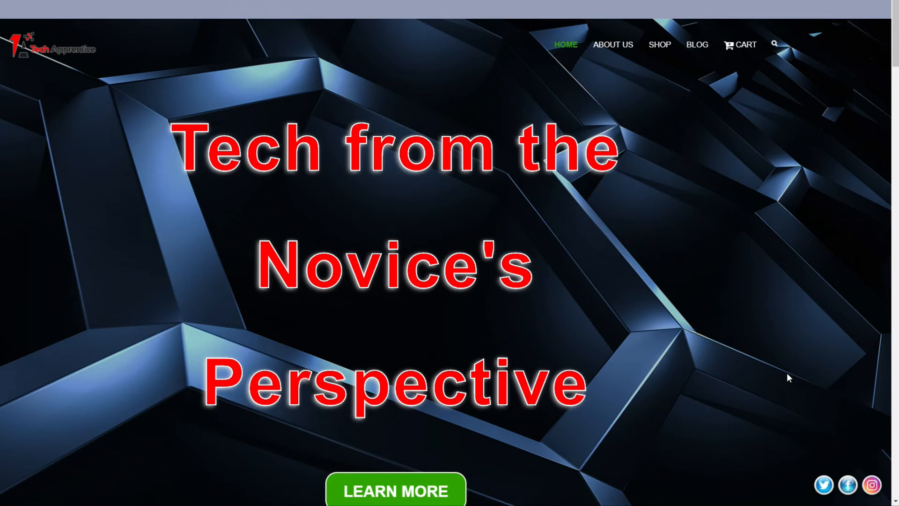
scroll(791, 370, down, 7)
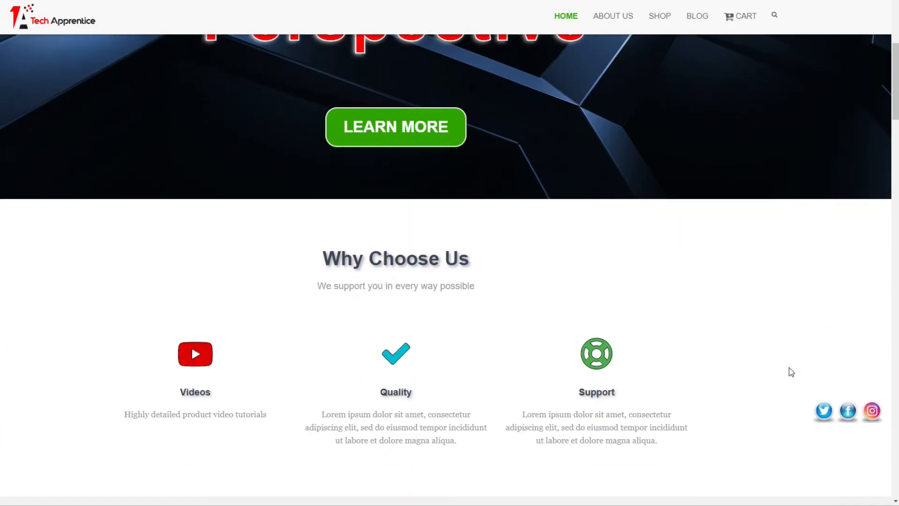
scroll(790, 370, down, 5)
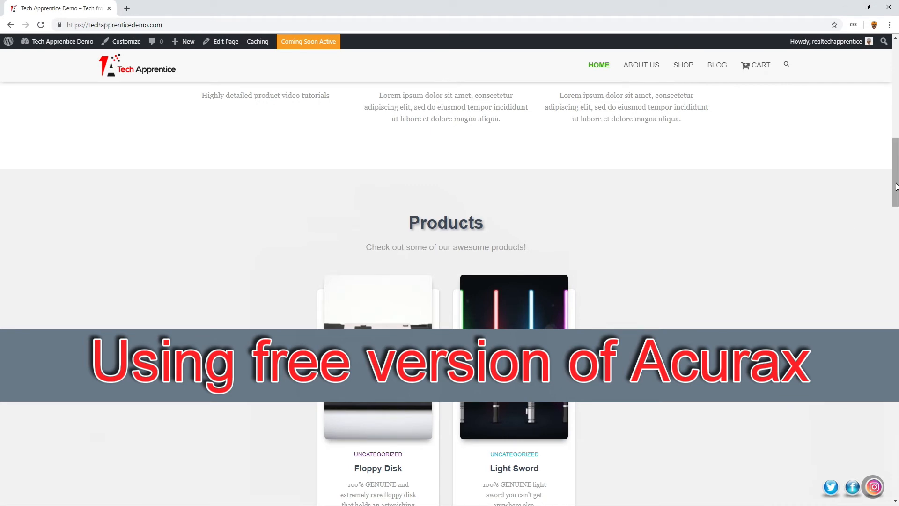
drag(895, 186, 895, 90)
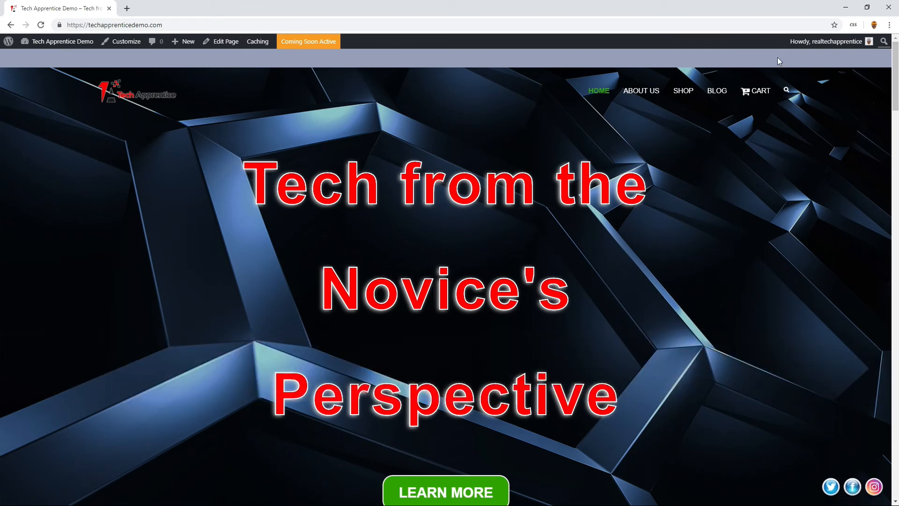
- Add an Acurax Social Icons widget to the Very Top Bar in the customizer's Header Options
click(112, 42)
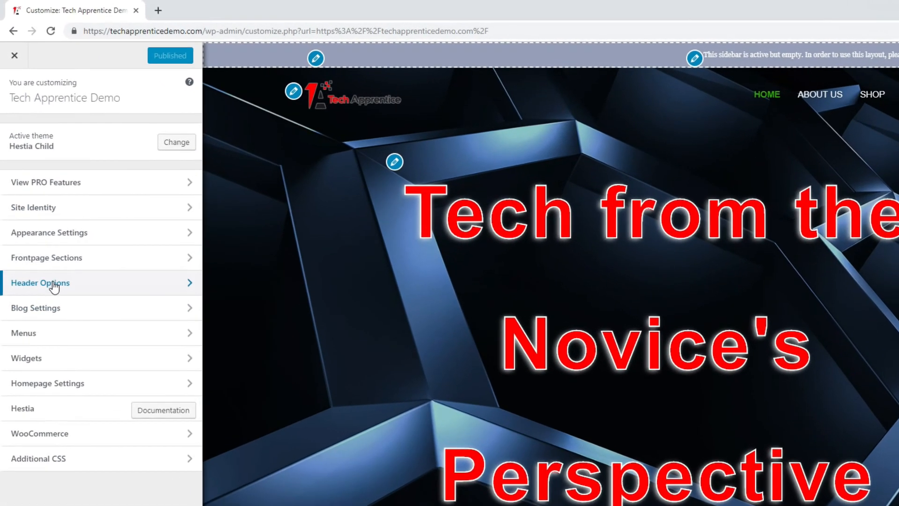
click(47, 250)
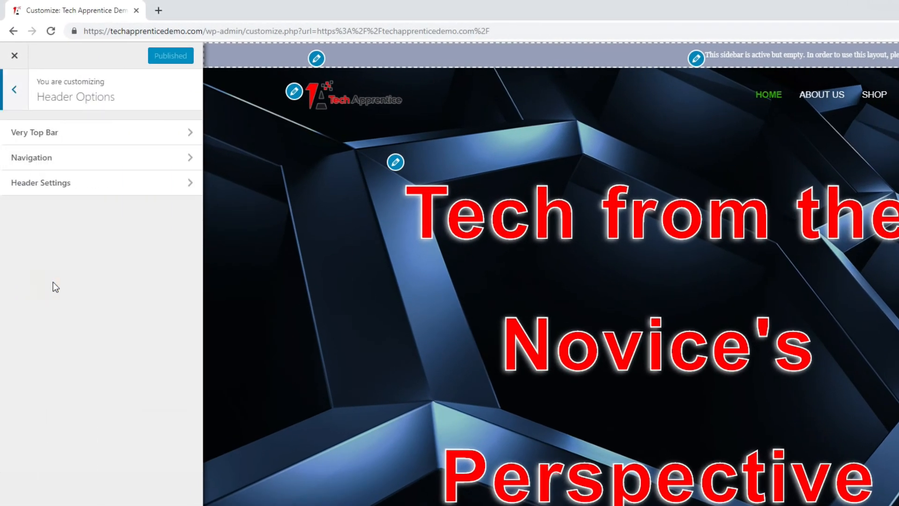
click(122, 132)
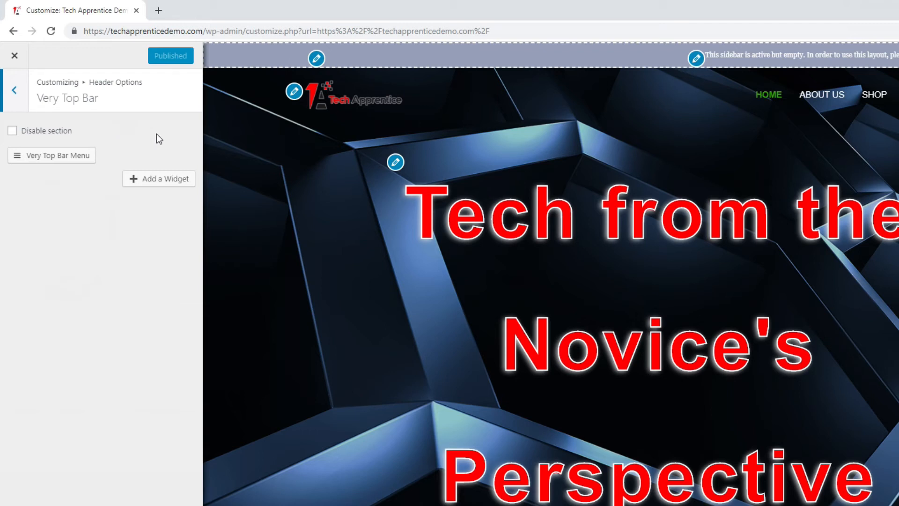
click(156, 184)
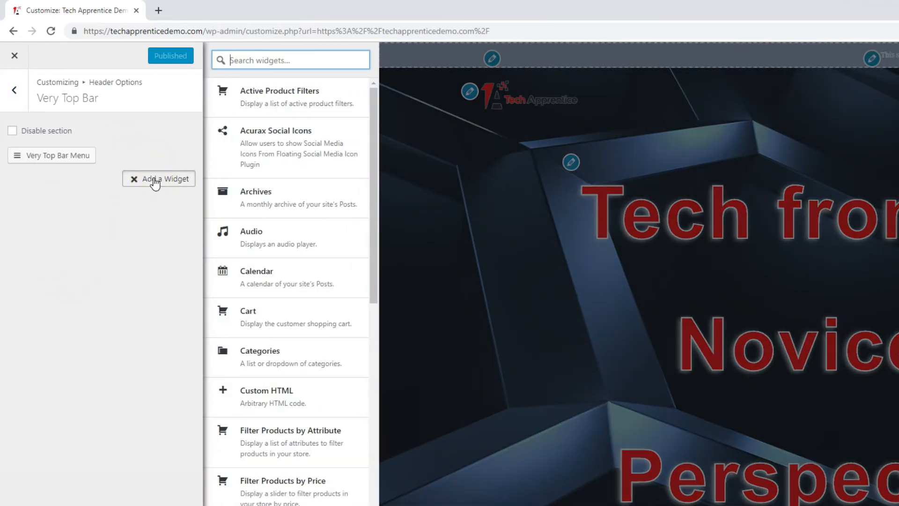
click(261, 152)
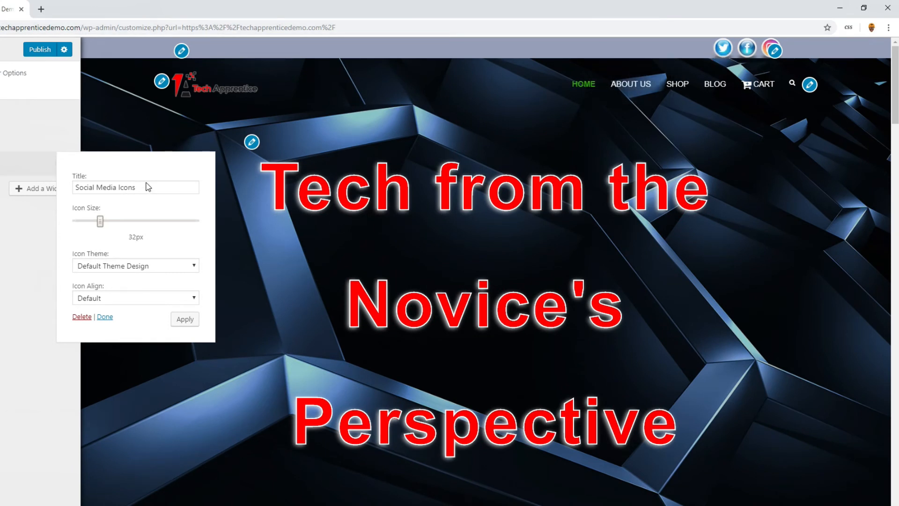
- Clear the Acurax Social Icons widget's title and set its icon size to 45px
drag(150, 189, 60, 195)
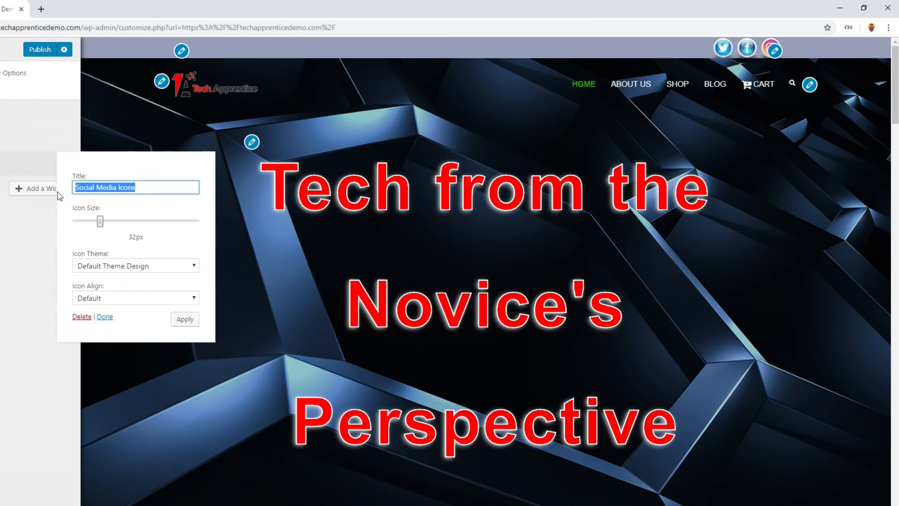
key(BackSpace)
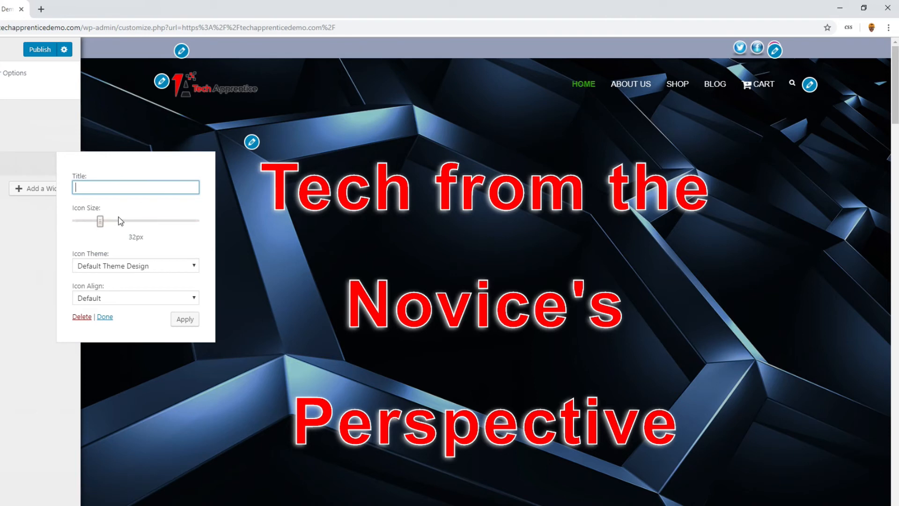
drag(103, 226, 118, 224)
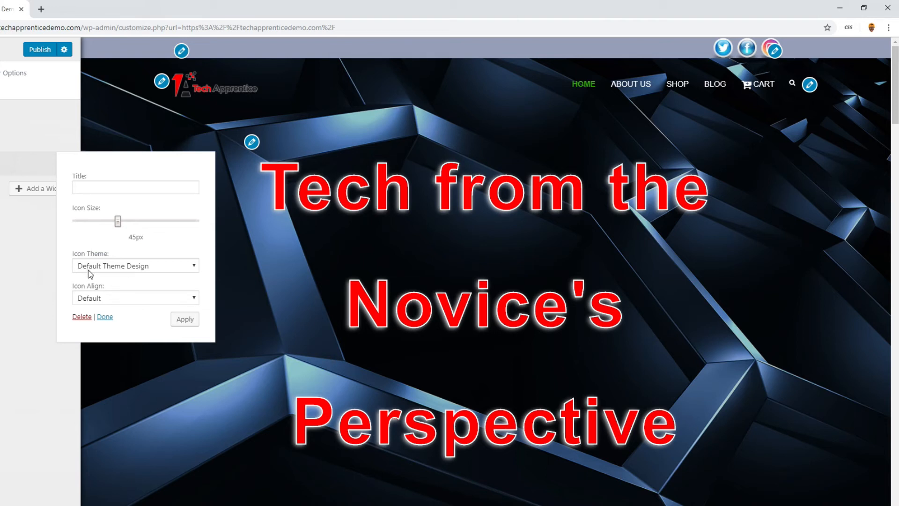
- Apply the social icons widget with the Default Theme Design and publish the customizer changes
click(168, 266)
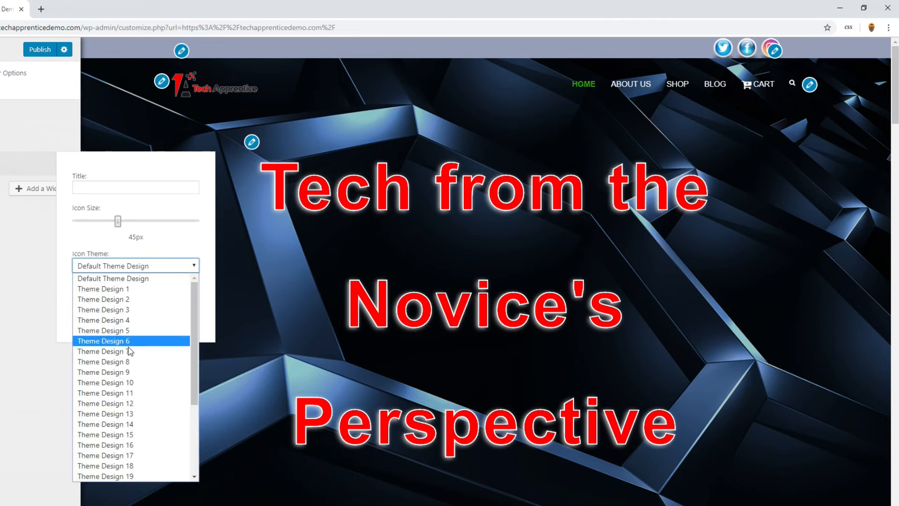
click(165, 243)
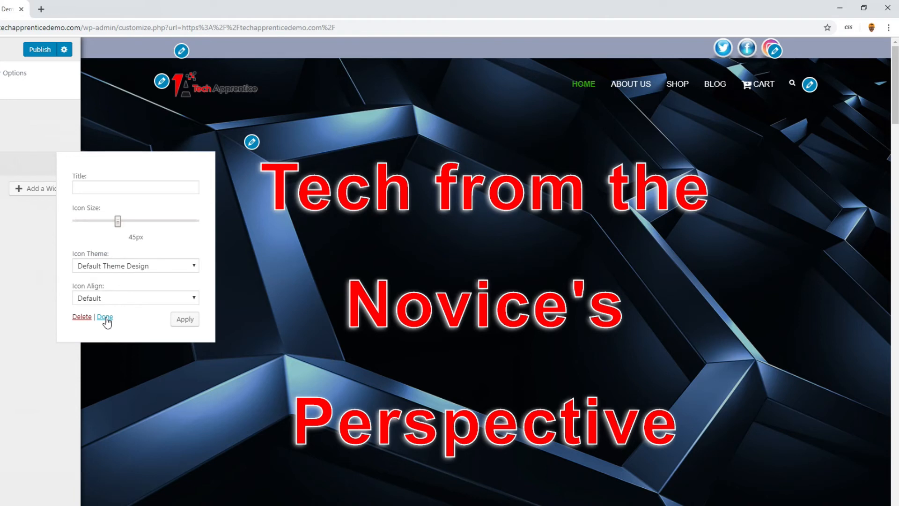
click(186, 319)
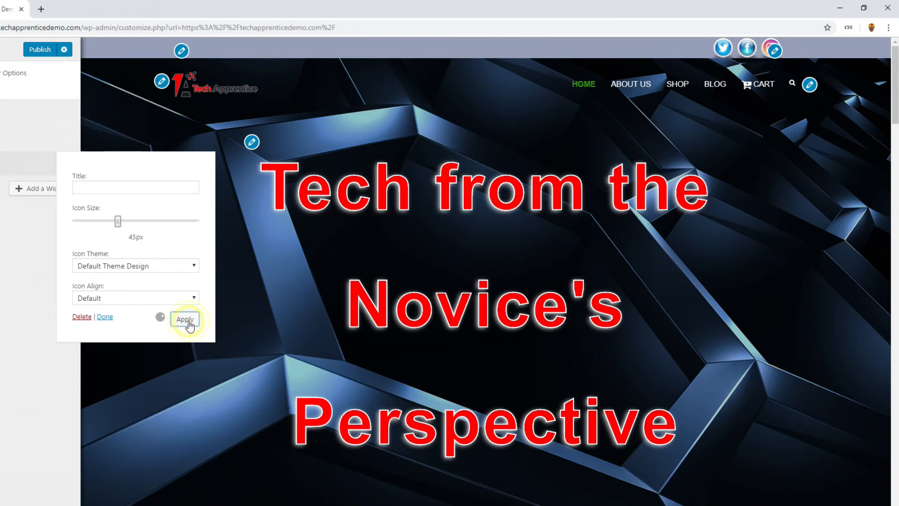
click(107, 318)
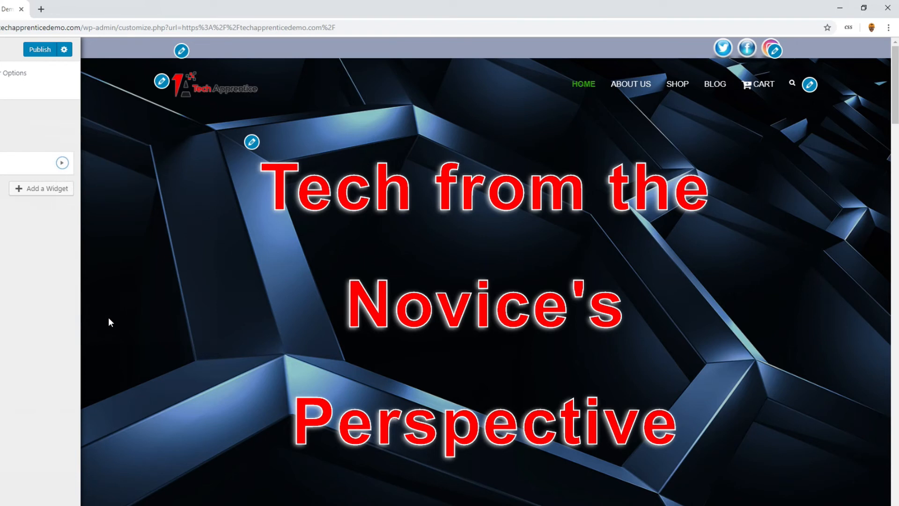
click(41, 50)
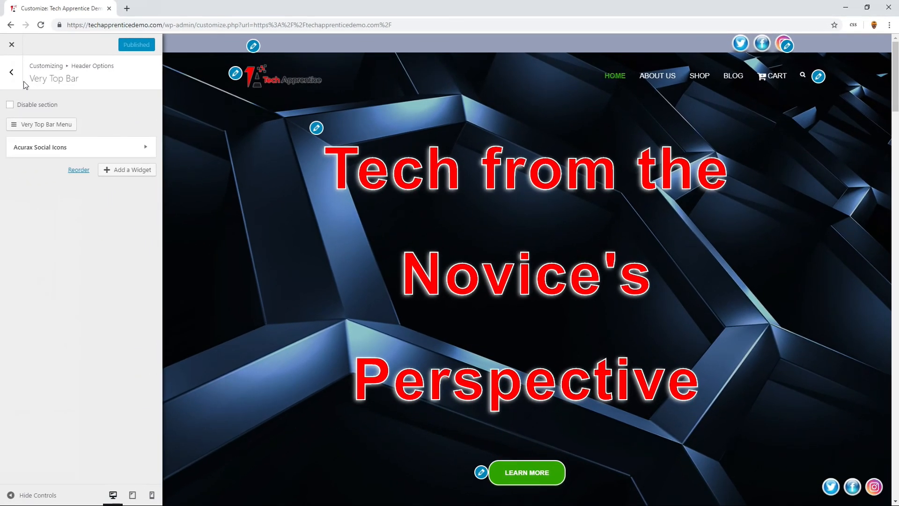
- Examine the home page preview down to the contact section and footer, and close the customizer
click(12, 74)
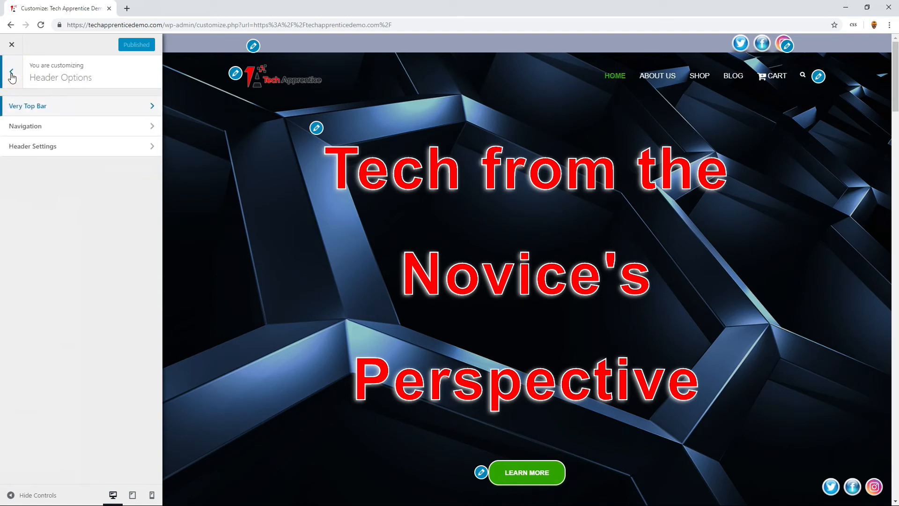
click(11, 75)
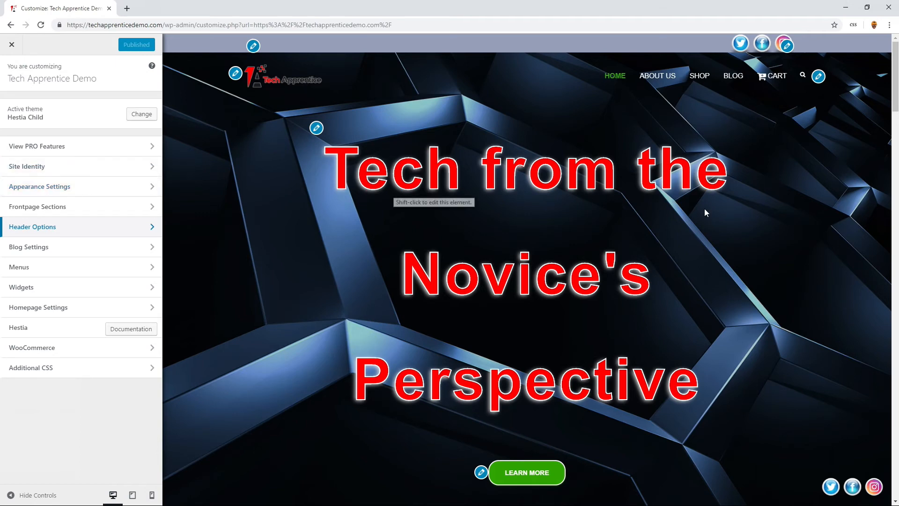
click(896, 290)
click(895, 291)
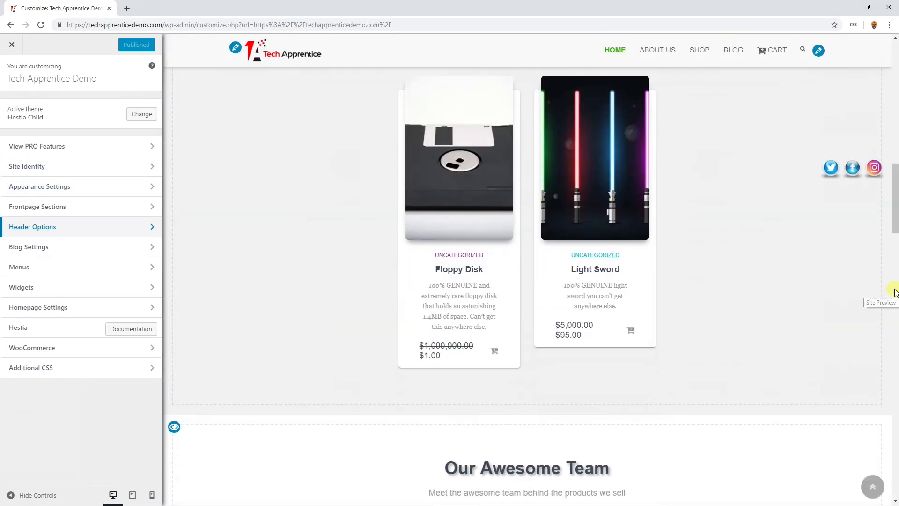
click(895, 291)
click(895, 288)
drag(893, 283, 894, 398)
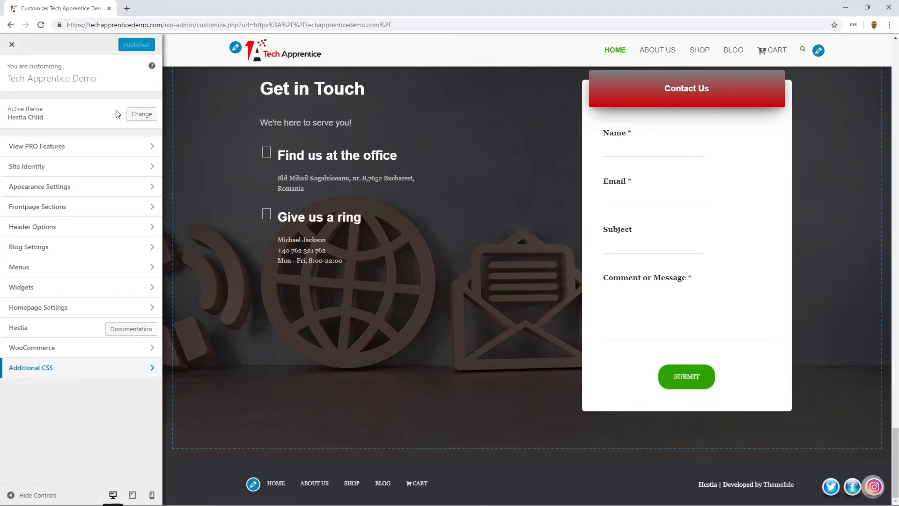
click(12, 46)
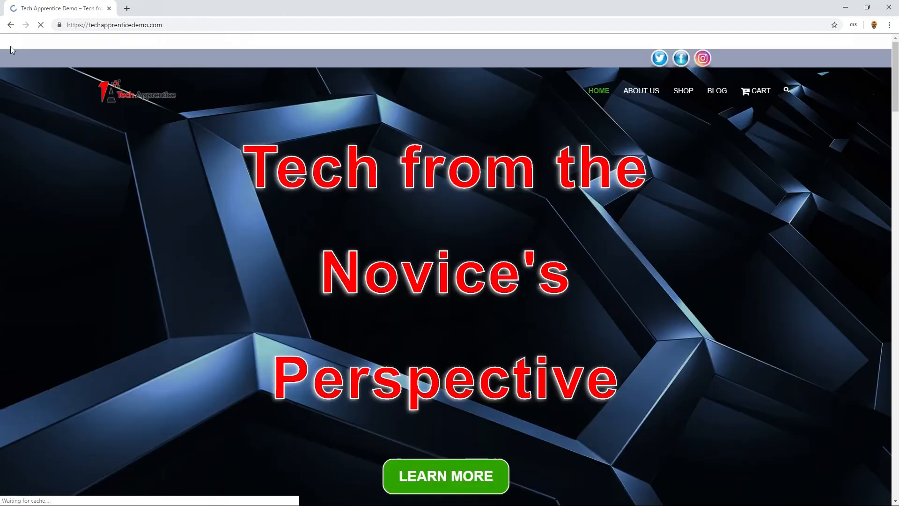
- Go to the site's admin dashboard and open the page for adding new plugins
mouse_move(10, 45)
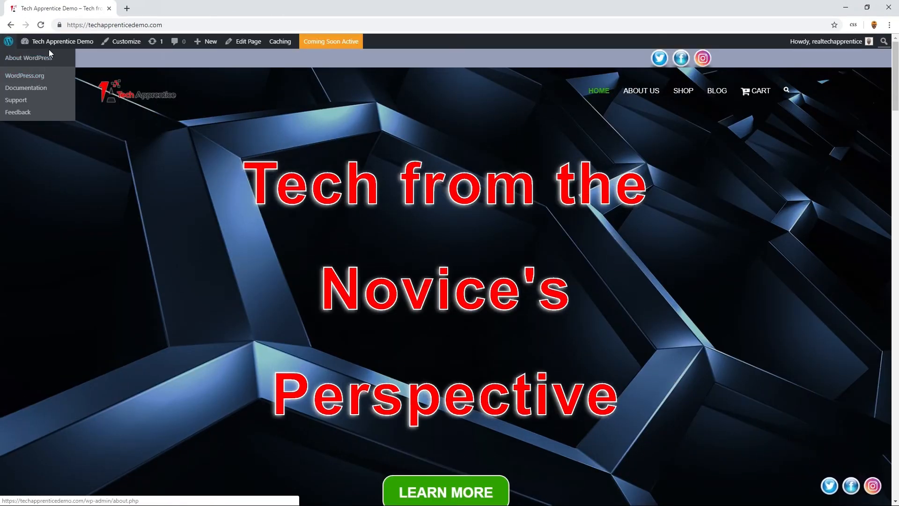
mouse_move(57, 45)
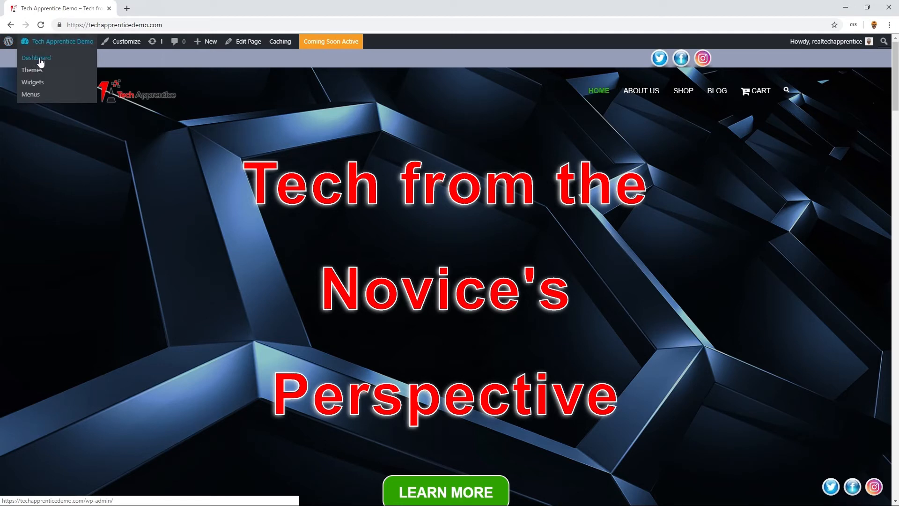
click(40, 59)
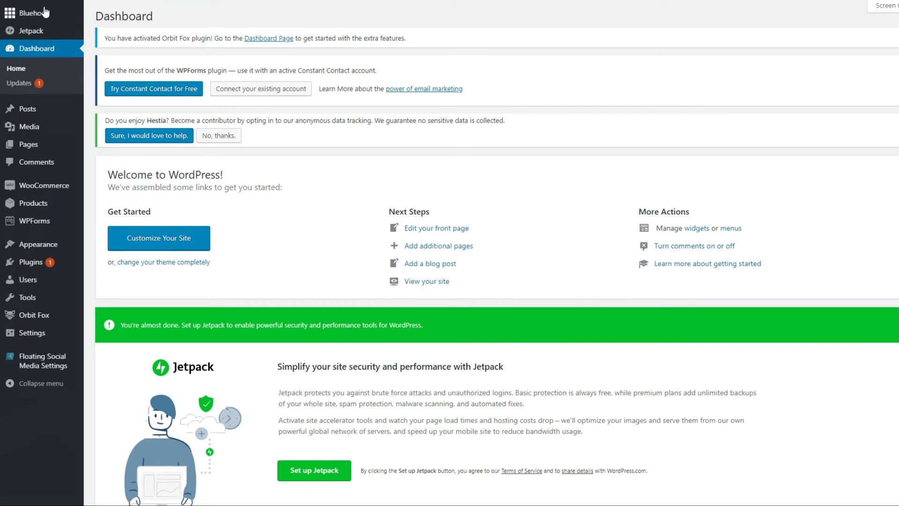
mouse_move(45, 12)
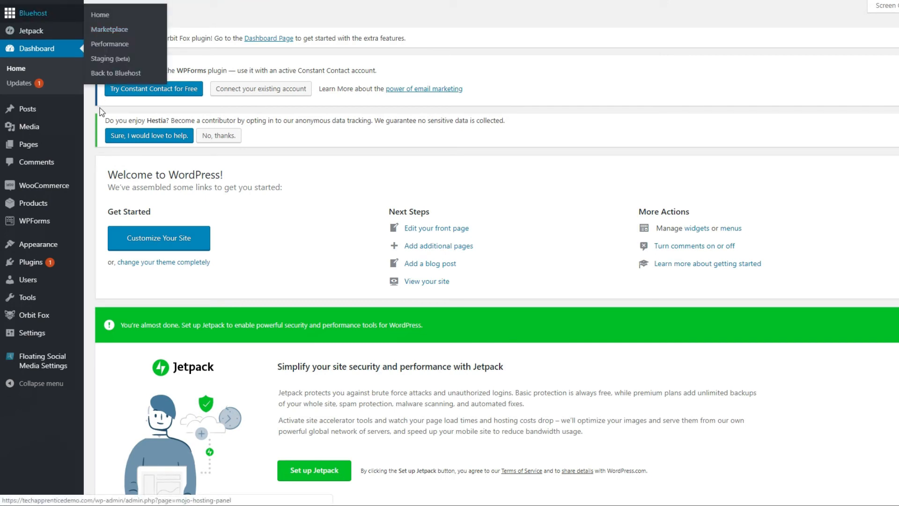
mouse_move(31, 279)
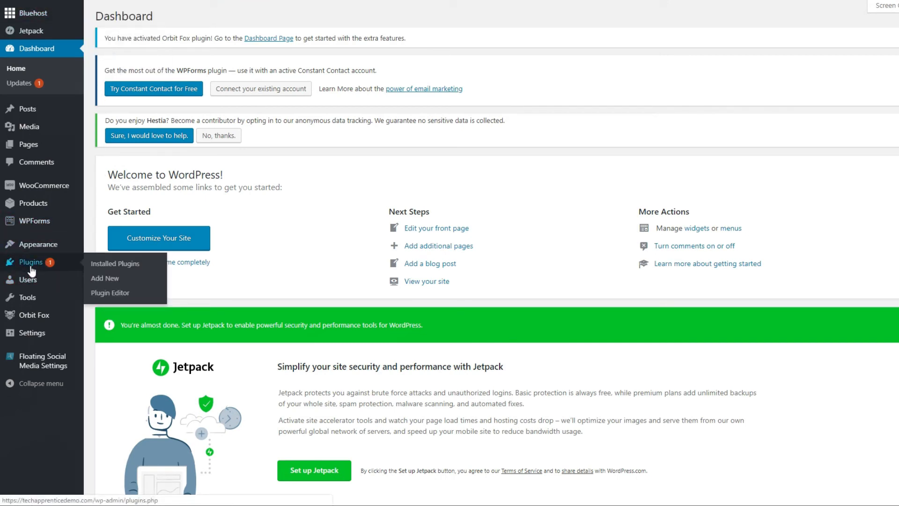
click(110, 281)
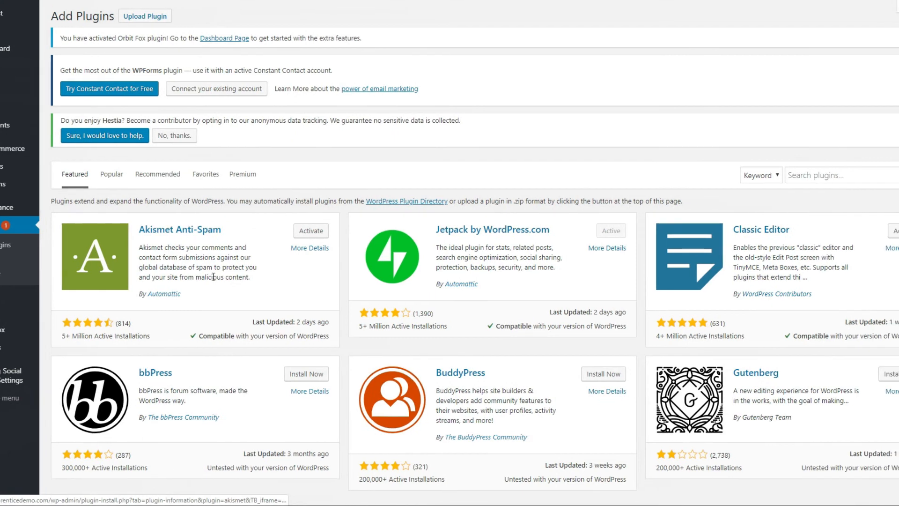
- Search the plugin directory for "feed them social", then install and activate the Feed Them Social plugin
click(757, 174)
text(feed )
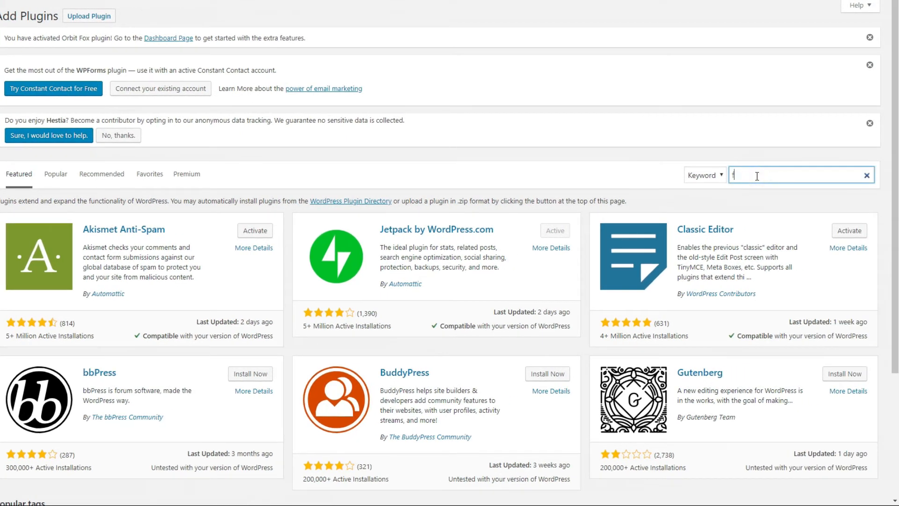
text(them social)
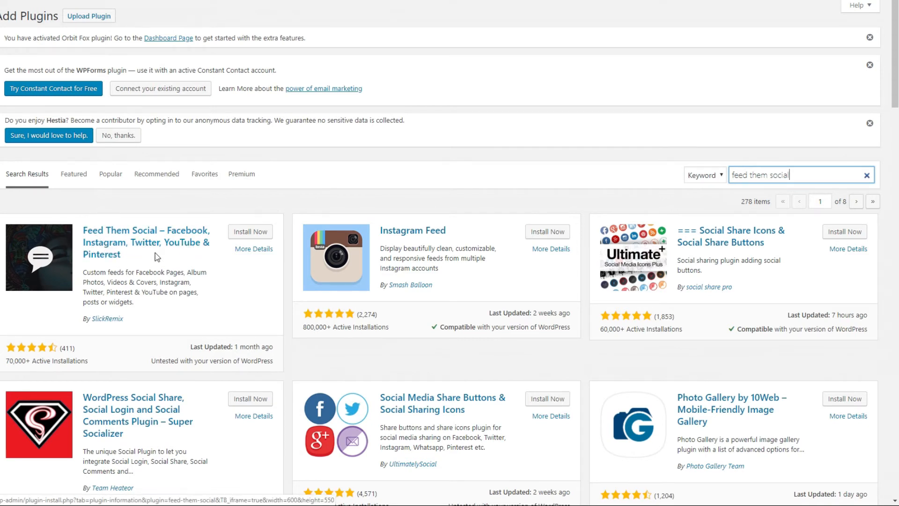
click(250, 233)
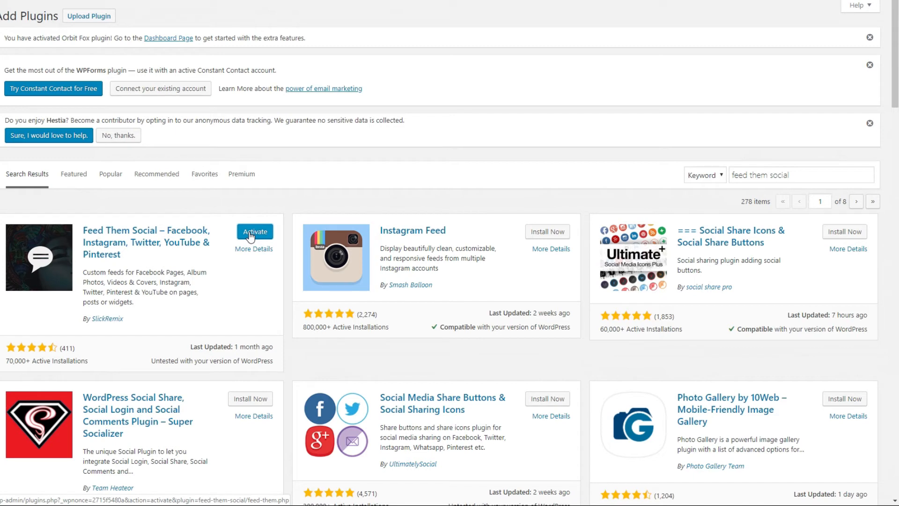
click(251, 236)
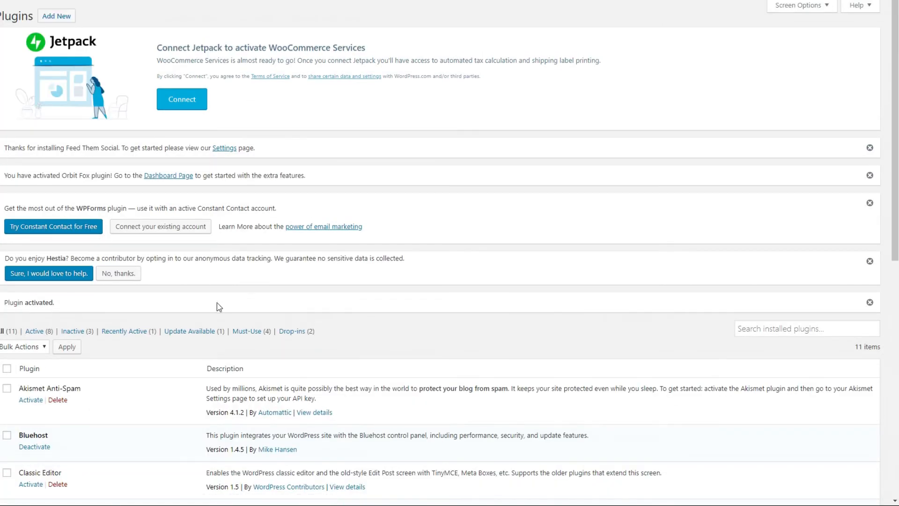
- Open Feed Them's Instagram Options and log in to Instagram with the saved credentials to obtain the access token
scroll(206, 308, down, 2)
scroll(206, 308, down, 4)
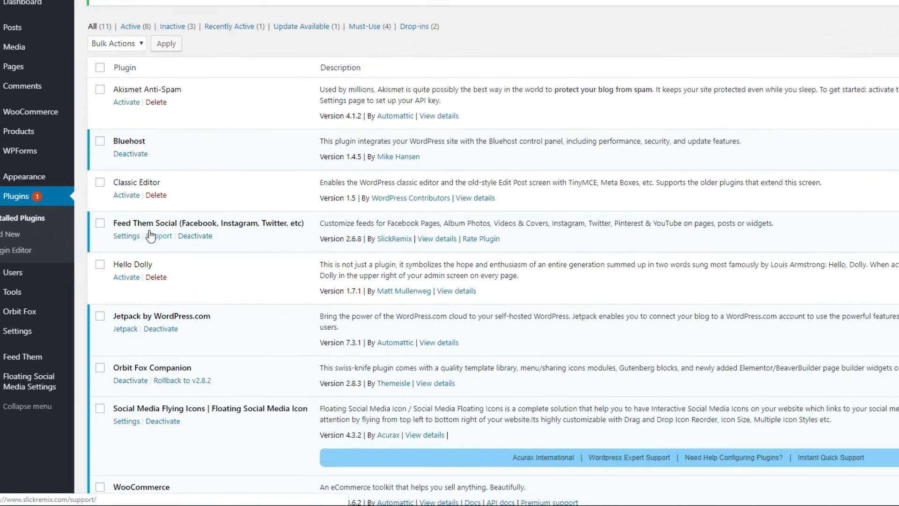
mouse_move(17, 359)
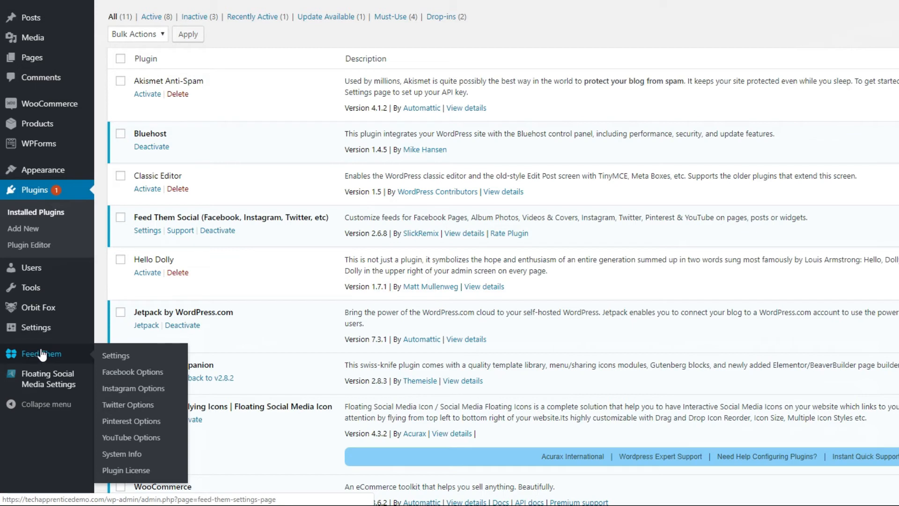
click(128, 390)
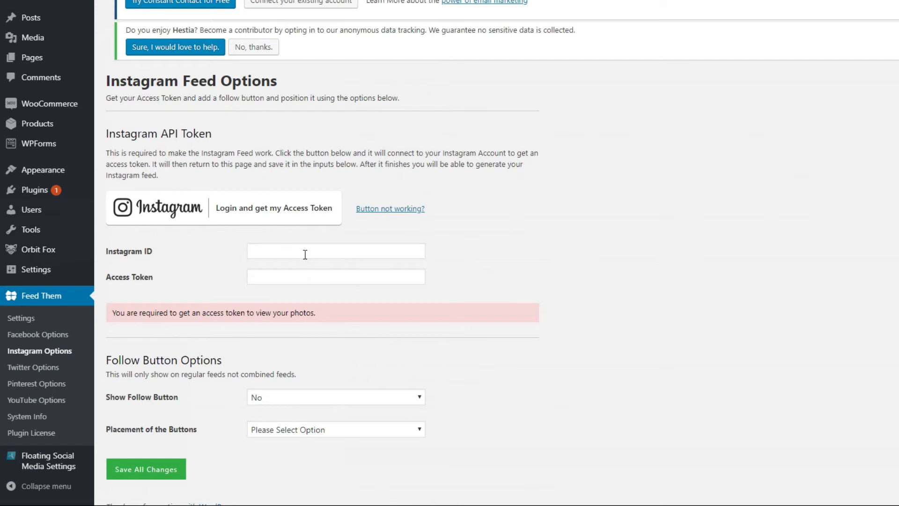
click(250, 215)
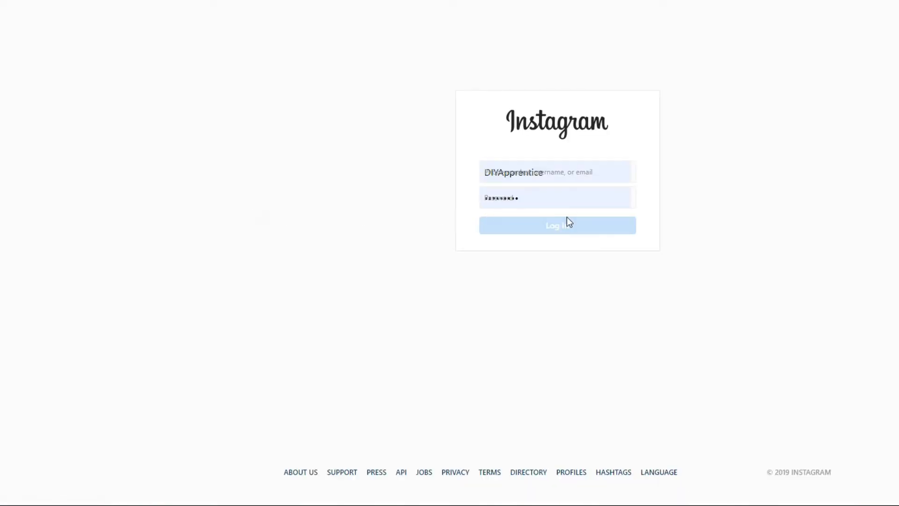
click(547, 228)
click(562, 226)
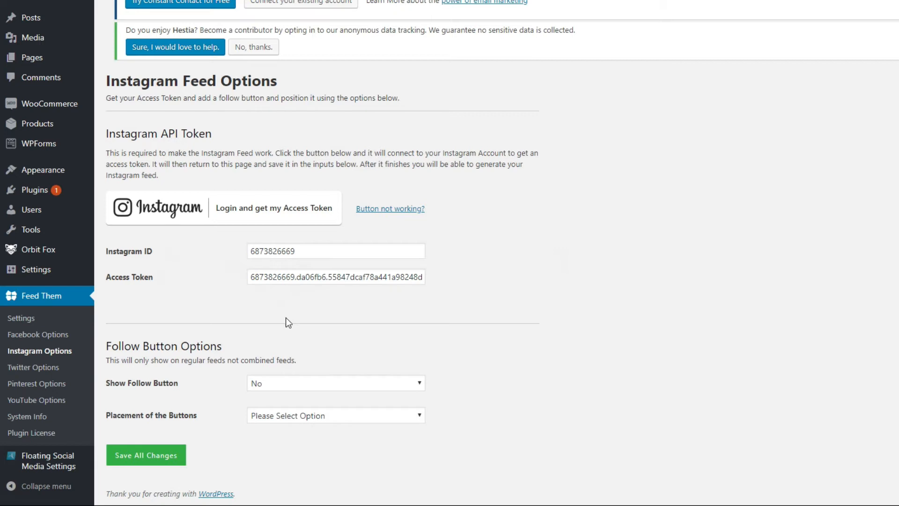
- Set Show Follow Button to Yes with placement Show Below Feed, and save the Instagram feed options
click(292, 387)
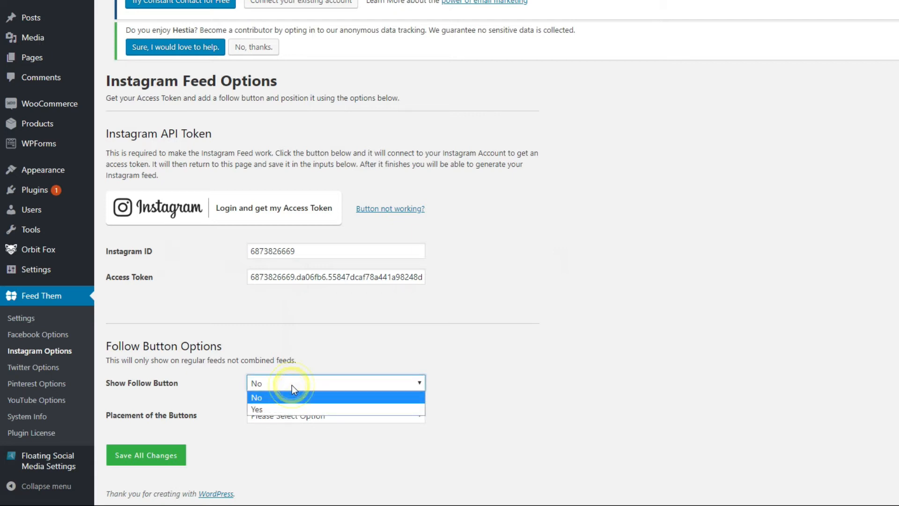
click(295, 410)
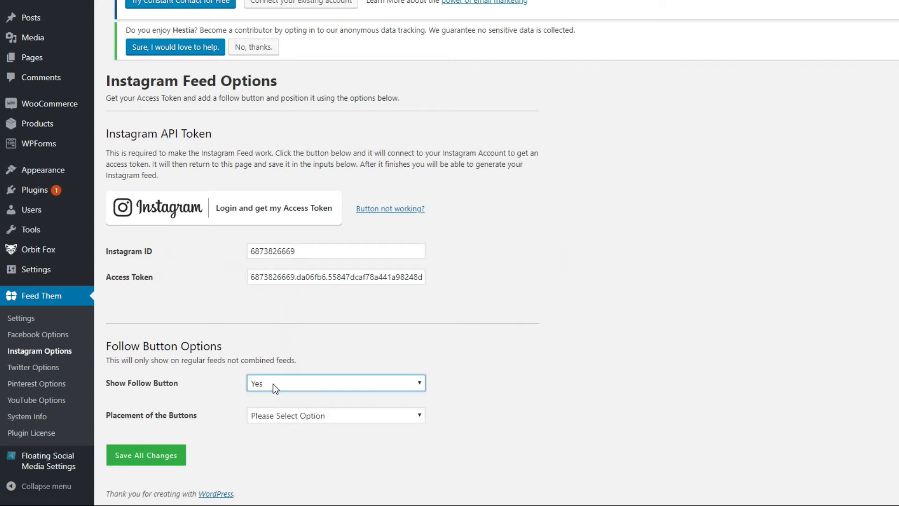
click(308, 415)
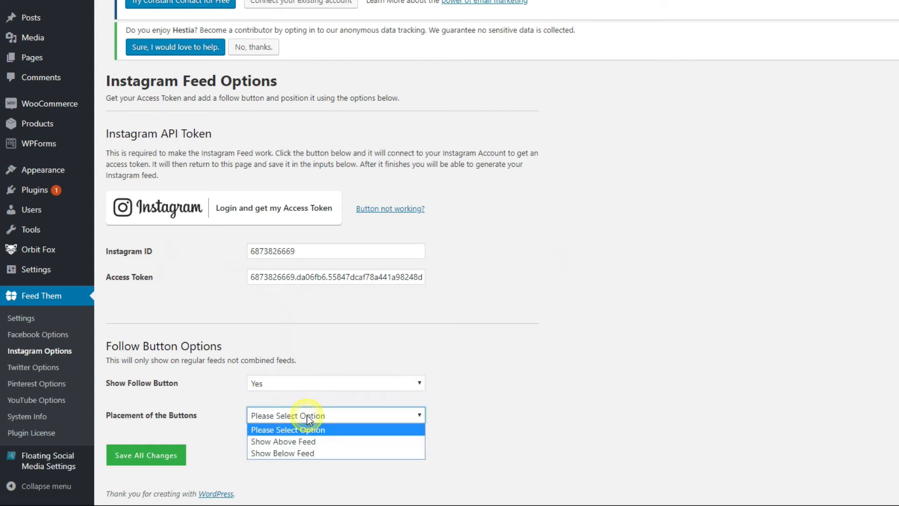
click(323, 453)
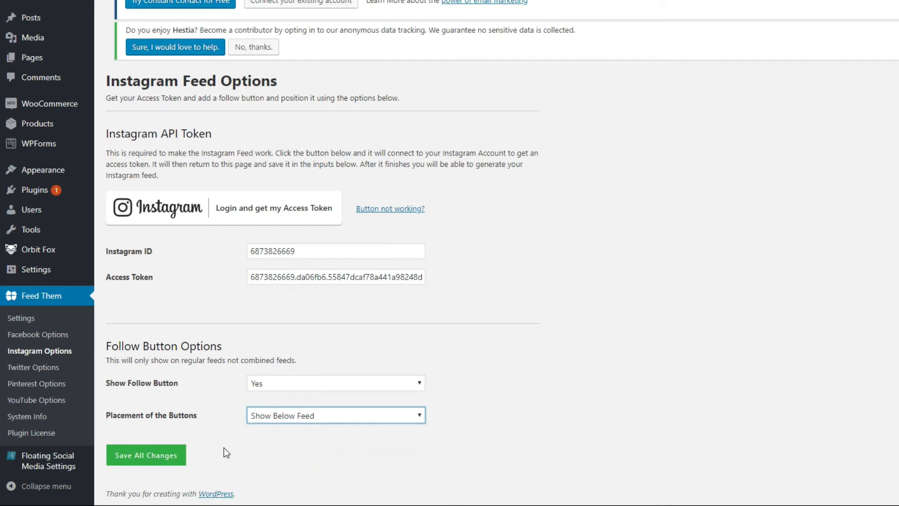
click(156, 463)
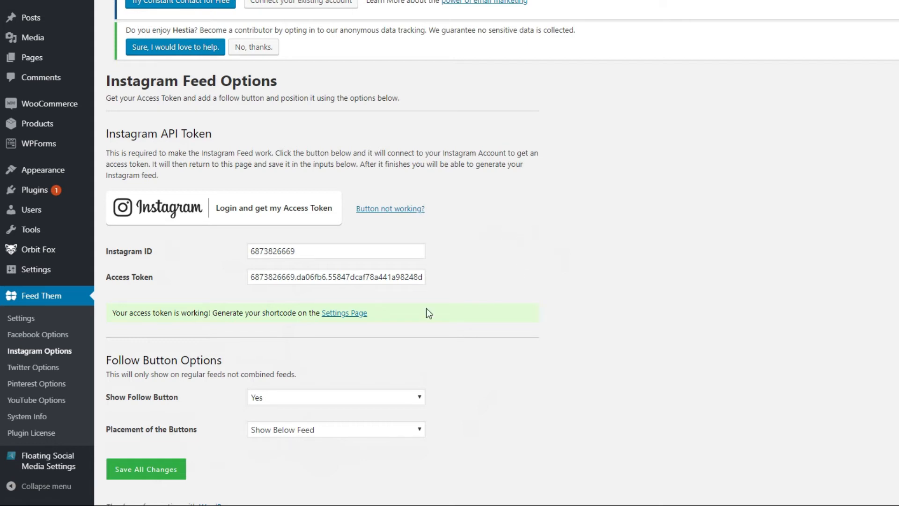
- Open the Instagram shortcode generator on the Feed Them settings page and set the number of pics to 2
click(346, 314)
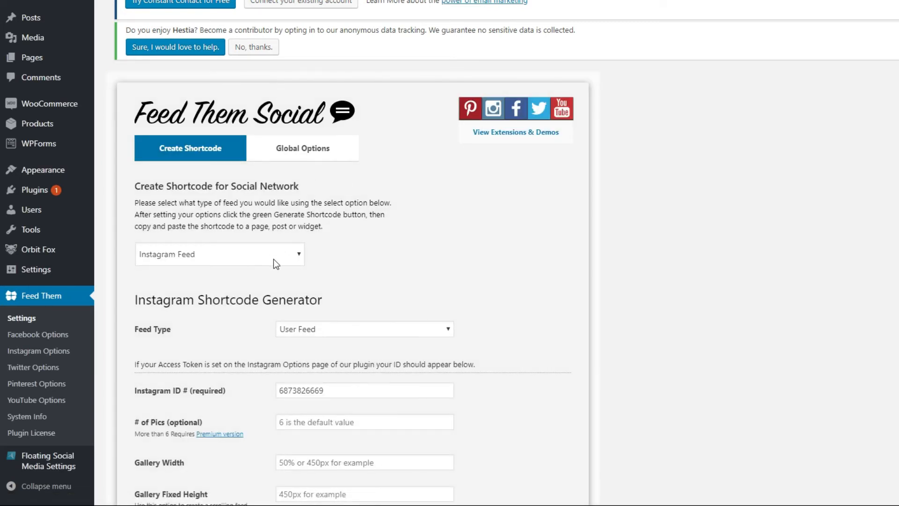
scroll(268, 257, down, 1)
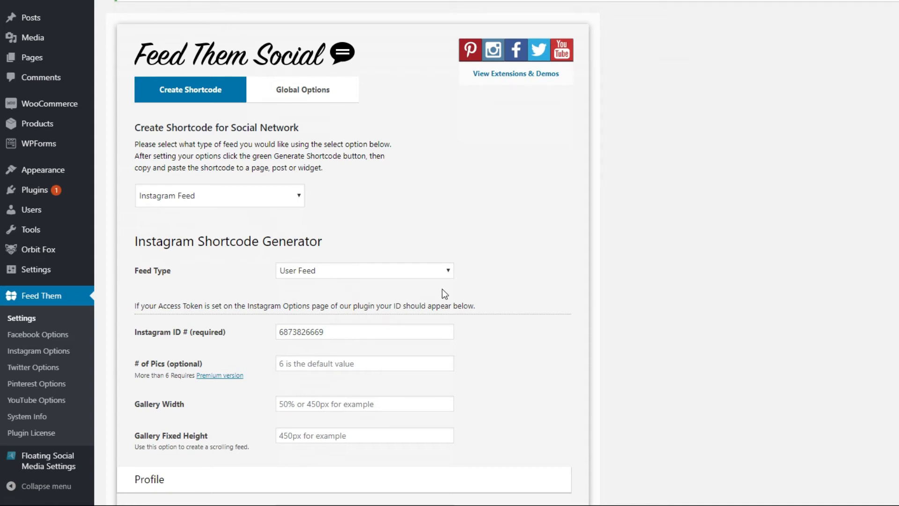
scroll(442, 289, down, 1)
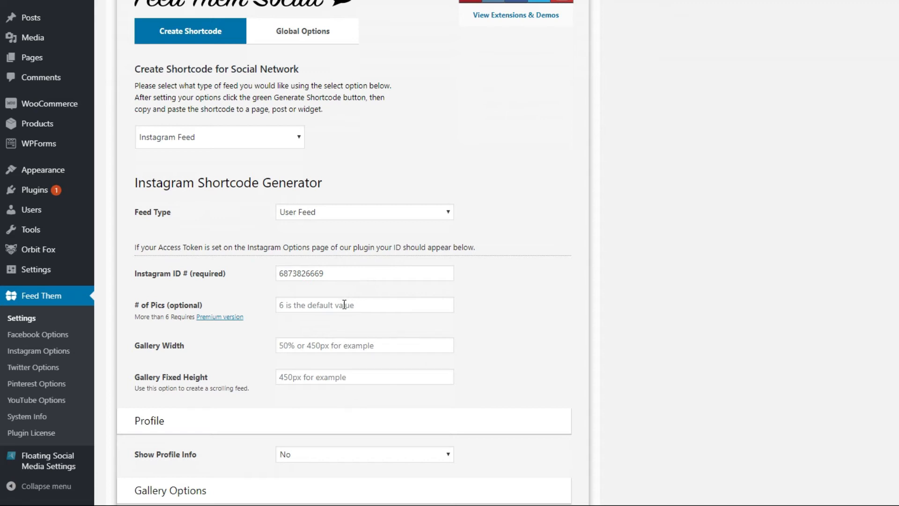
click(305, 308)
text(2)
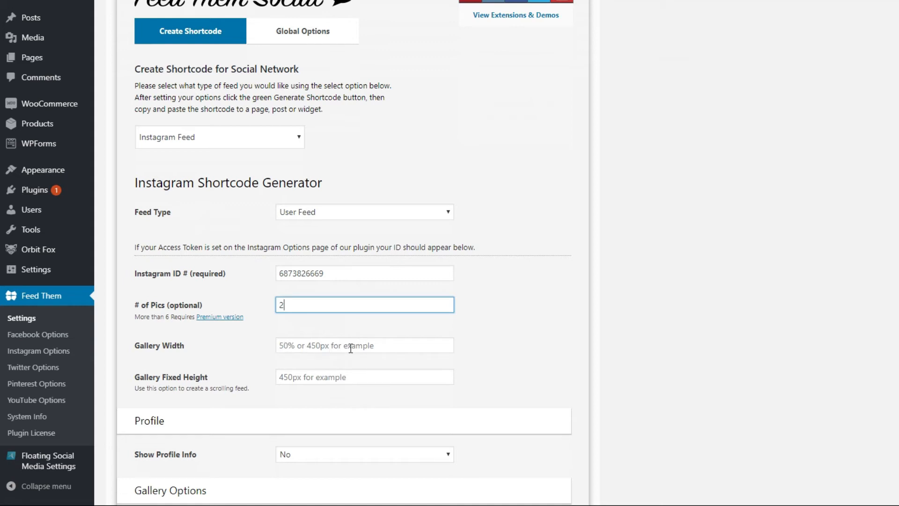
- Set the Gallery Style to Classic Gallery Style and generate the Instagram feed shortcode
scroll(349, 347, down, 2)
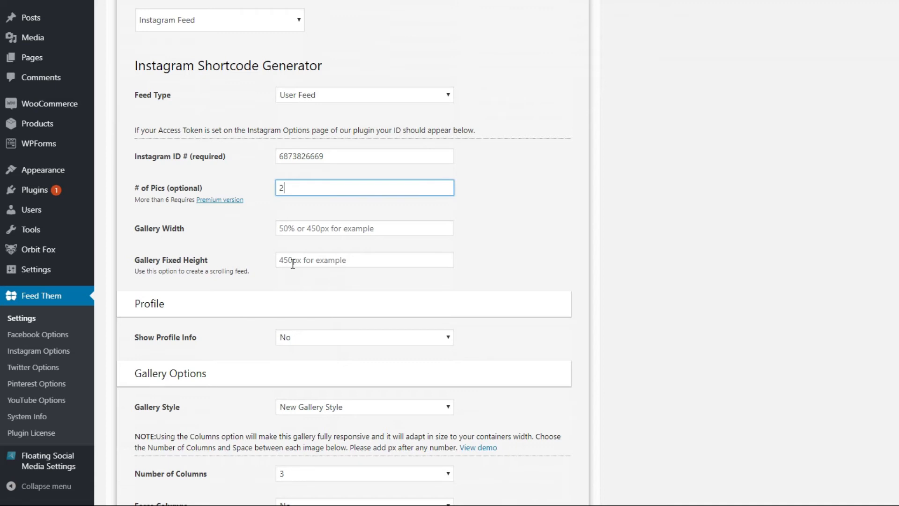
scroll(299, 264, down, 1)
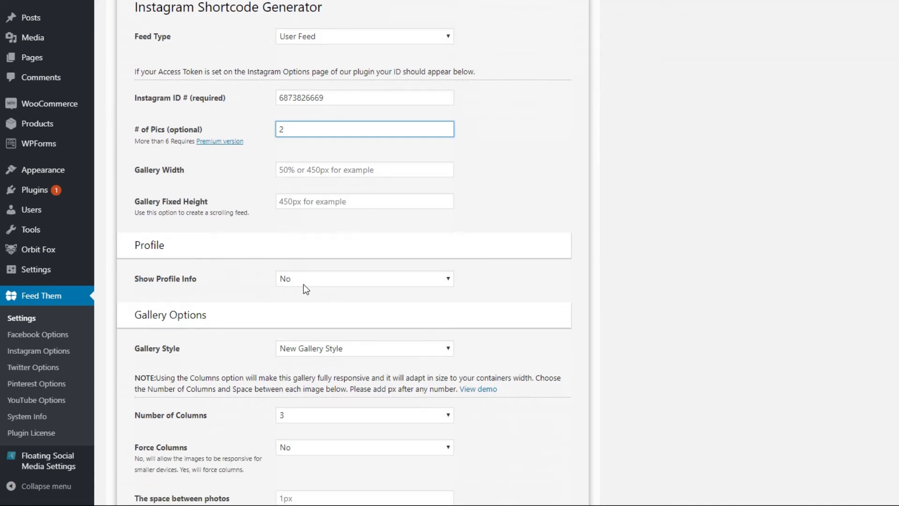
scroll(307, 326, down, 1)
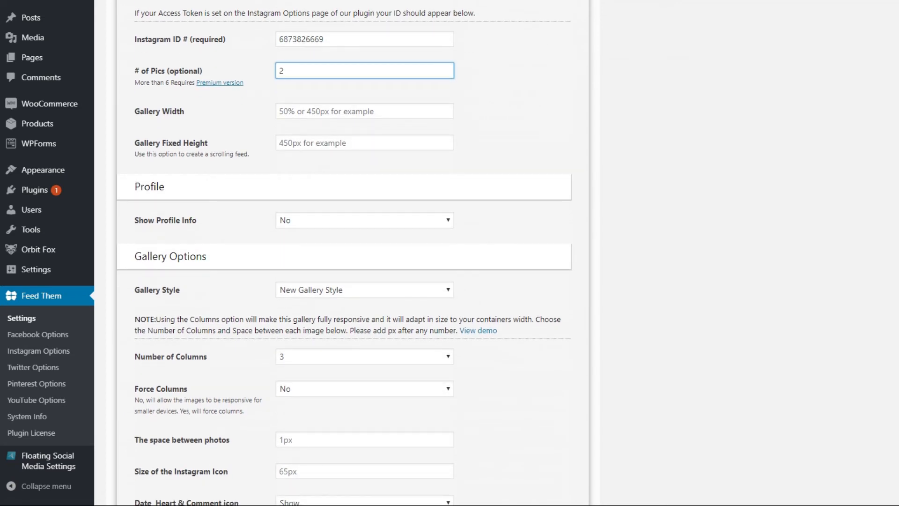
click(389, 291)
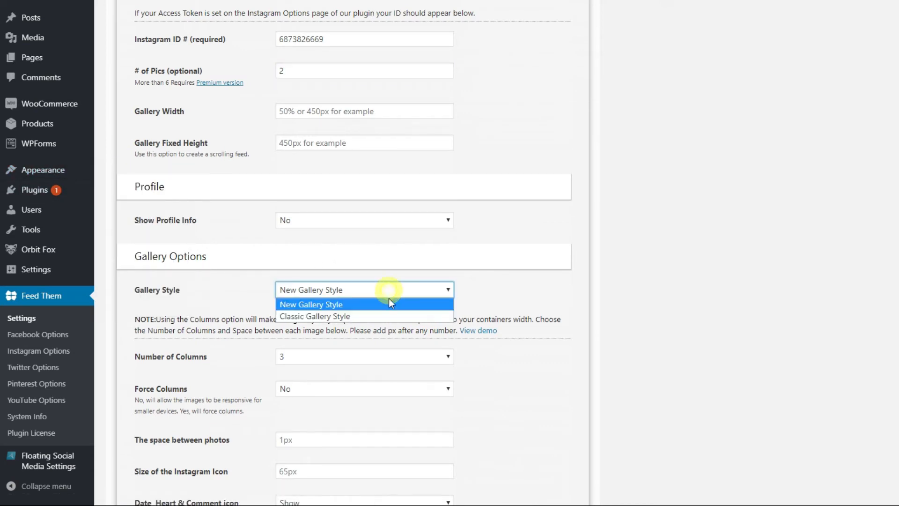
click(376, 316)
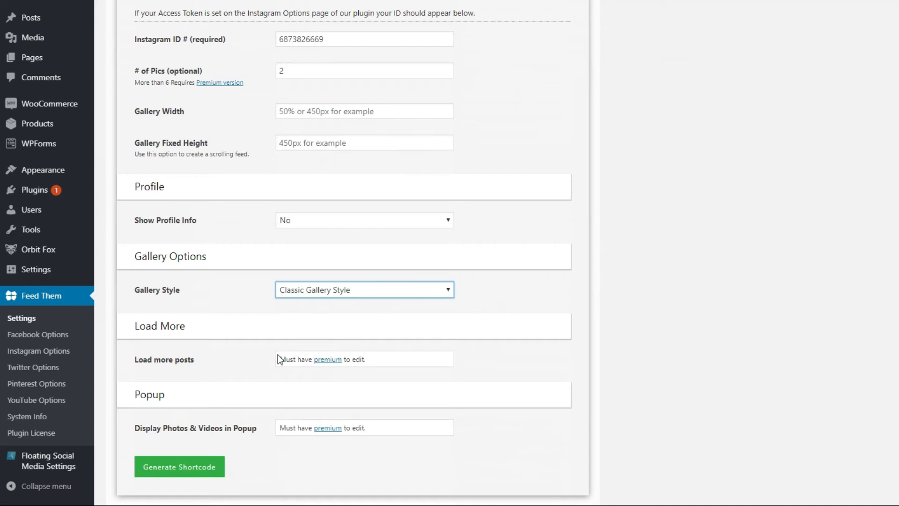
scroll(284, 353, down, 2)
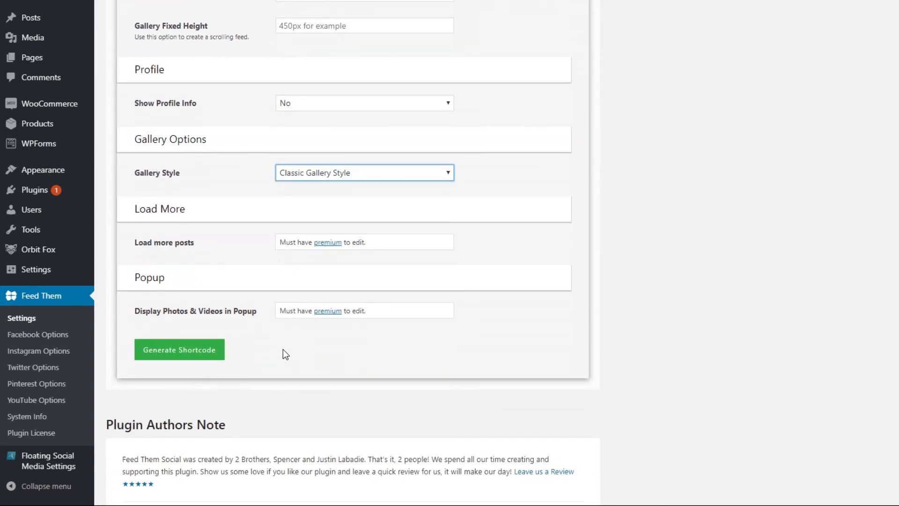
click(184, 355)
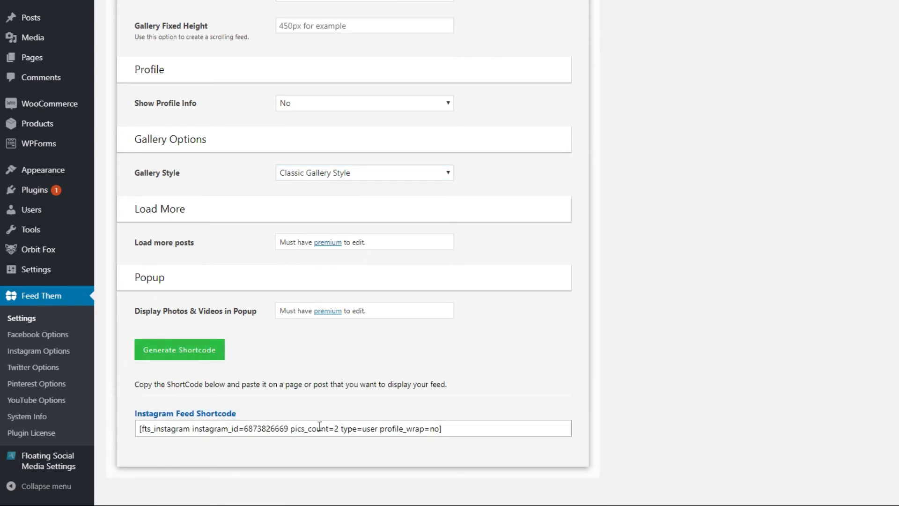
- Copy the generated Instagram feed shortcode and paste it into a new Notepad document
click(454, 429)
key(super+c)
right_click(368, 431)
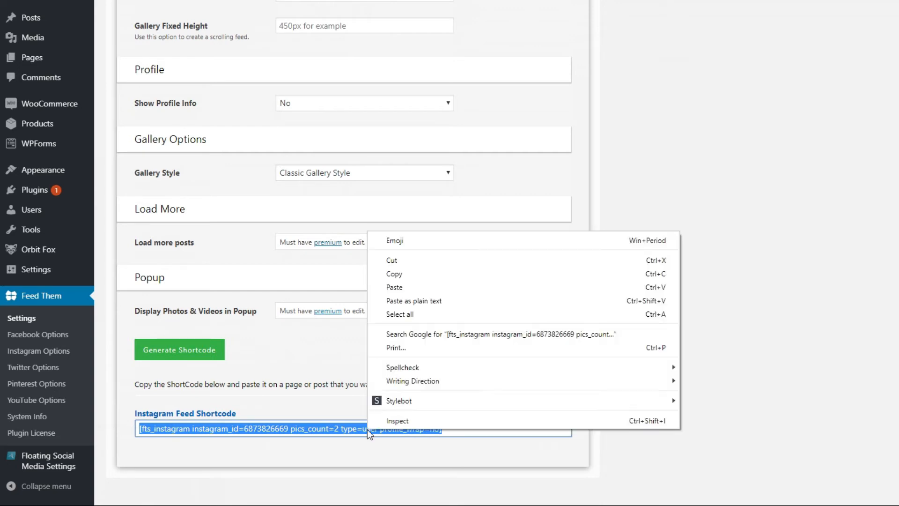
click(439, 272)
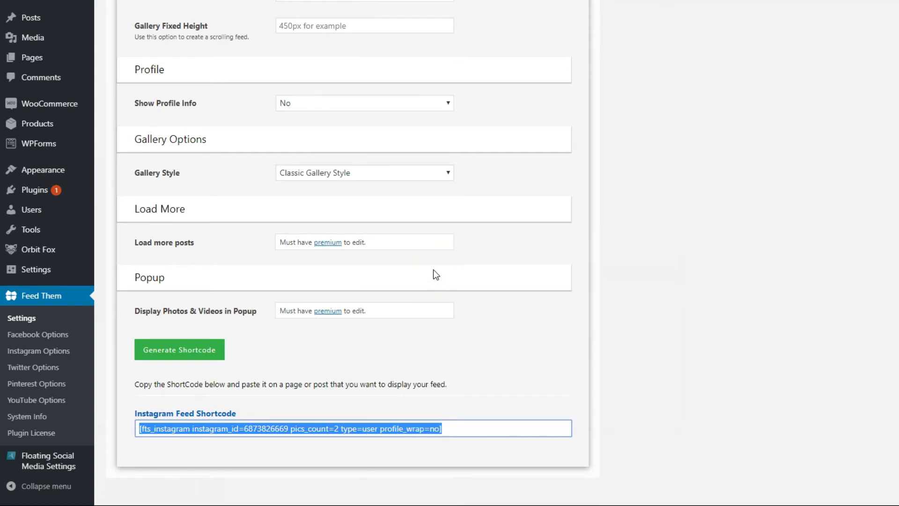
key(super+r)
key(Return)
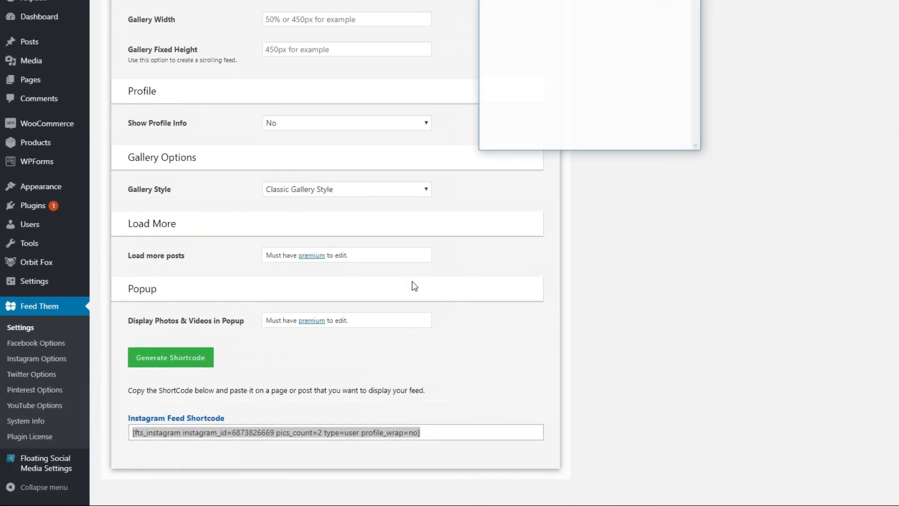
right_click(507, 53)
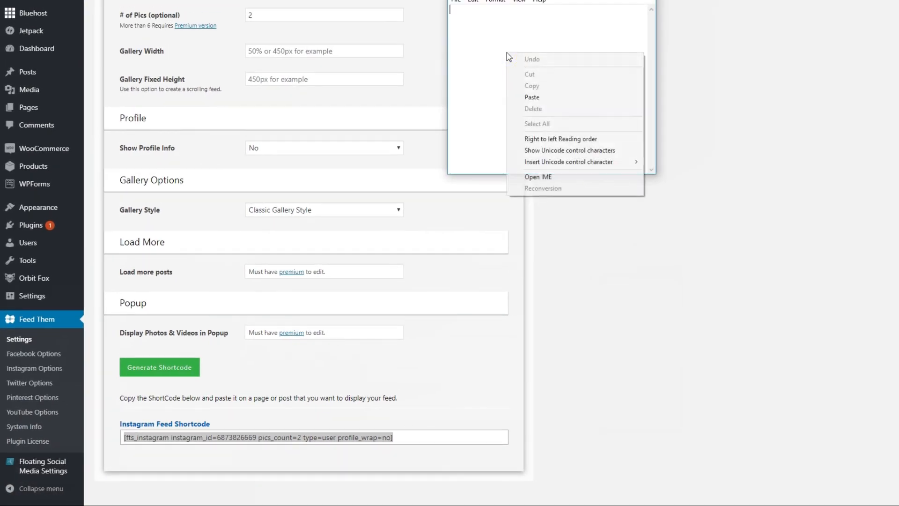
click(535, 94)
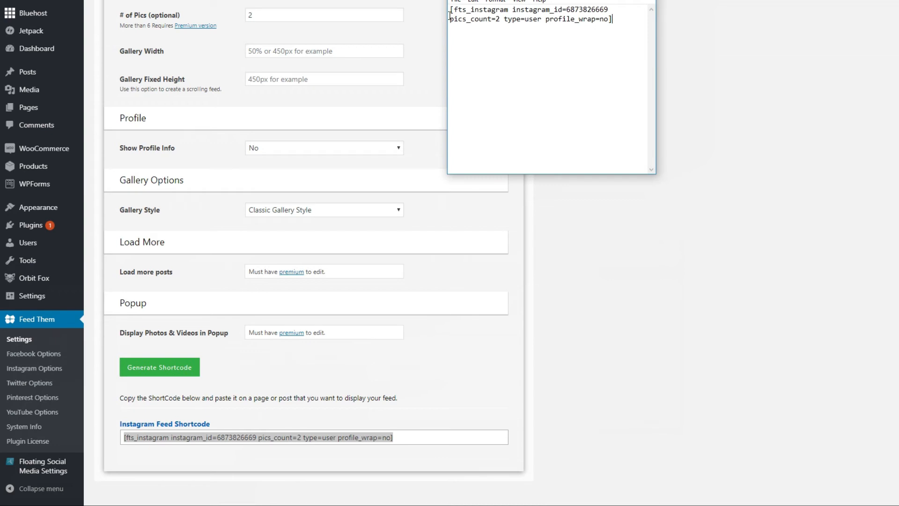
- Label the pasted shortcode with the prefix "Instagram:" and move the Notepad window out of the way
text(Instagram: [fts_instagram)
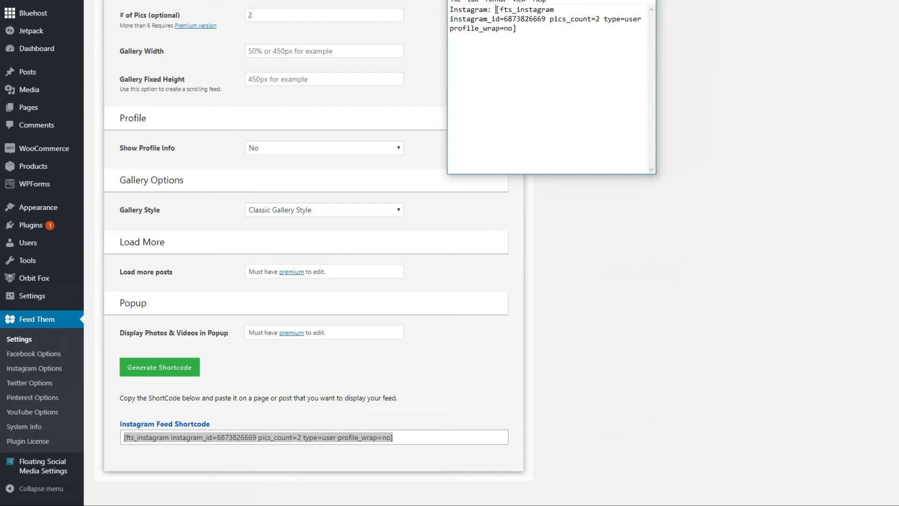
click(513, 92)
scroll(428, 304, down, 2)
scroll(738, 398, up, 8)
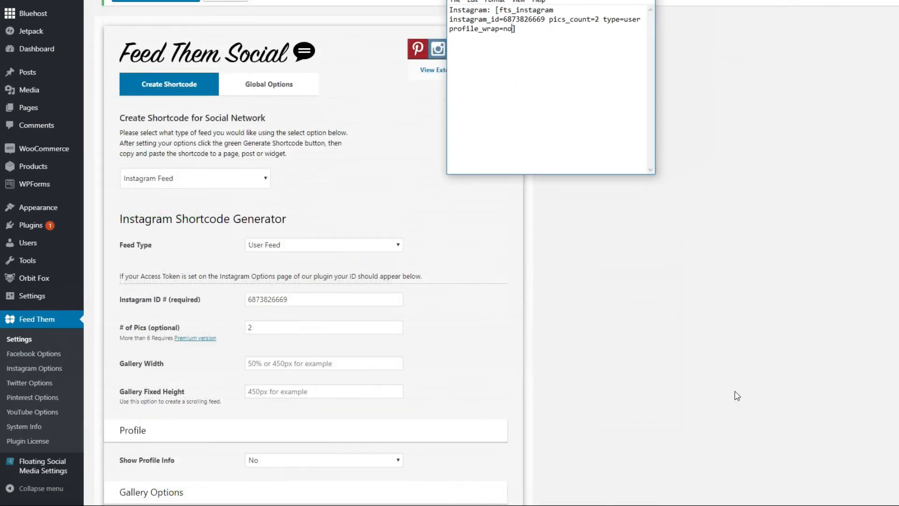
drag(520, 1, 0, 0)
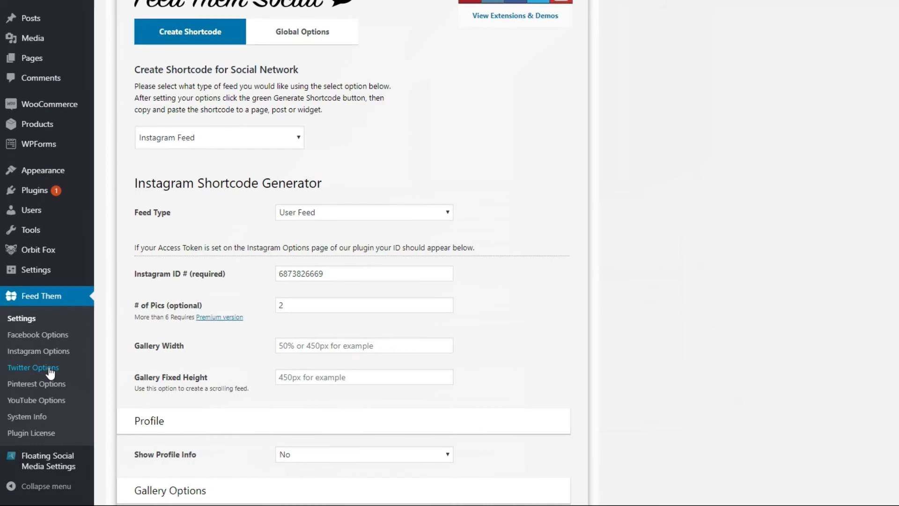
- Open Feed Them's Twitter Options and authorize the app with the saved Twitter credentials to obtain the access tokens
click(46, 368)
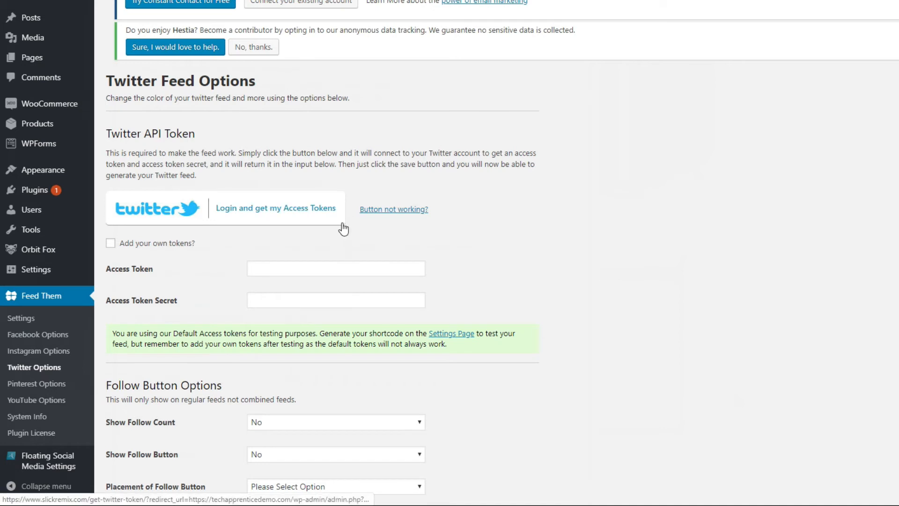
click(278, 209)
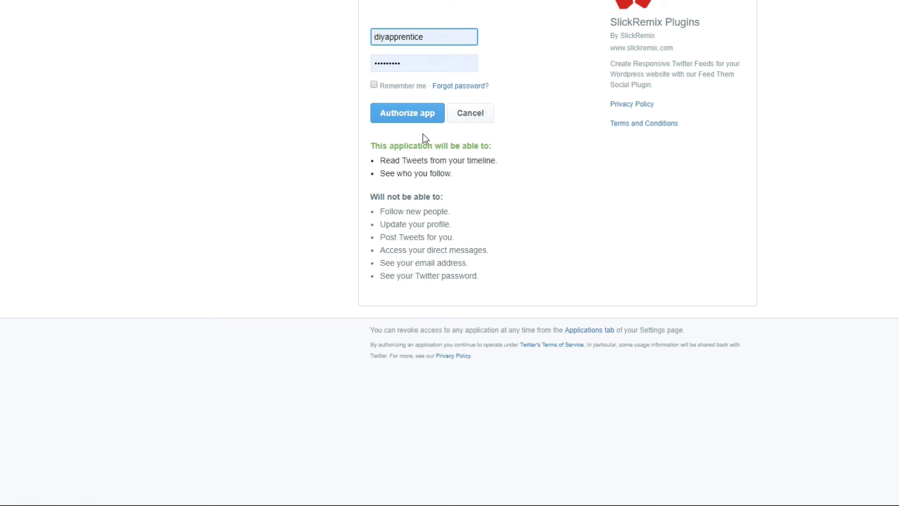
click(403, 118)
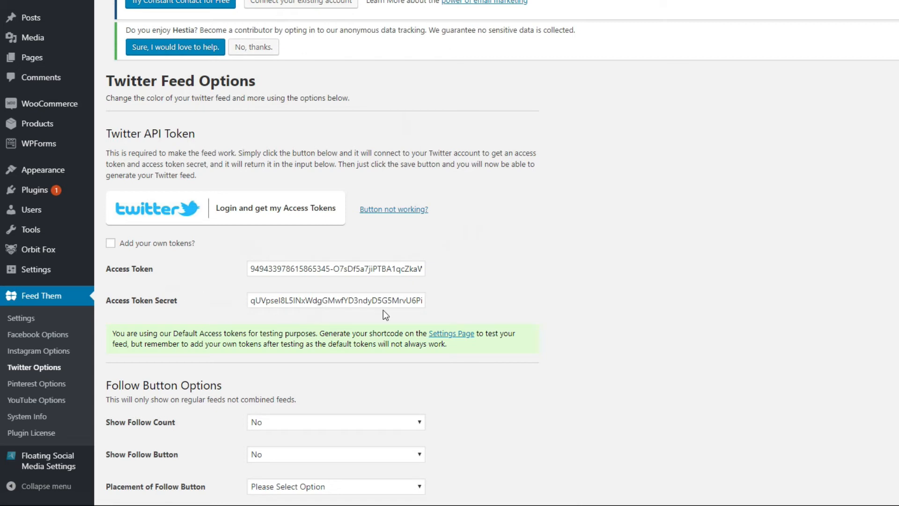
- Set the Twitter feed's Show Follow Button to Yes with placement Show Below Feed
scroll(413, 344, down, 3)
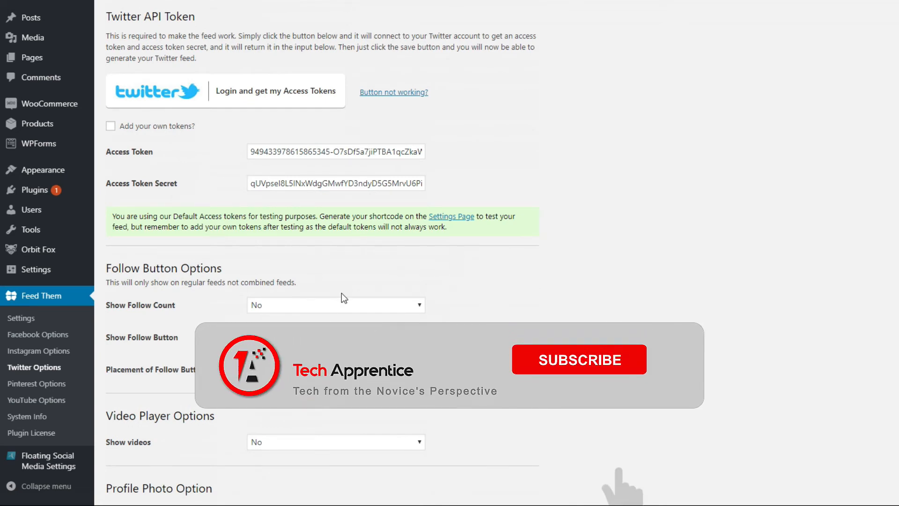
scroll(342, 294, down, 3)
scroll(341, 294, down, 1)
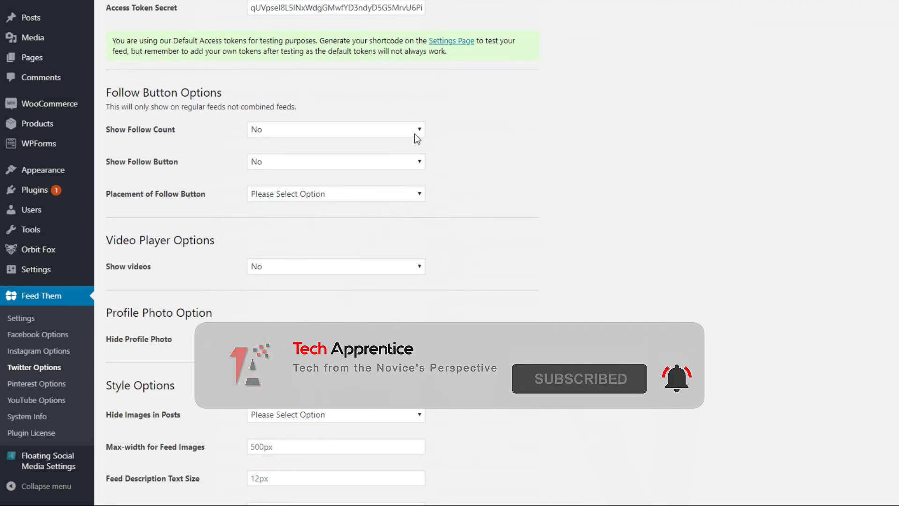
click(414, 166)
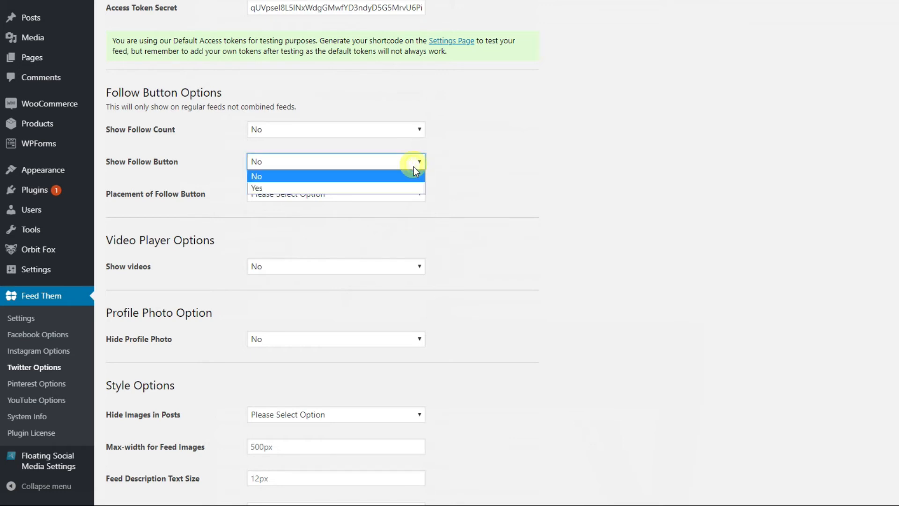
click(378, 190)
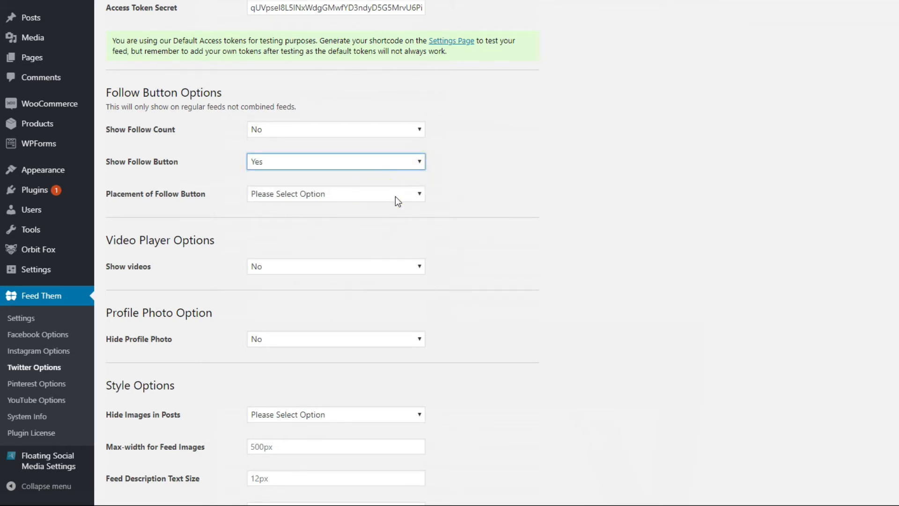
click(396, 197)
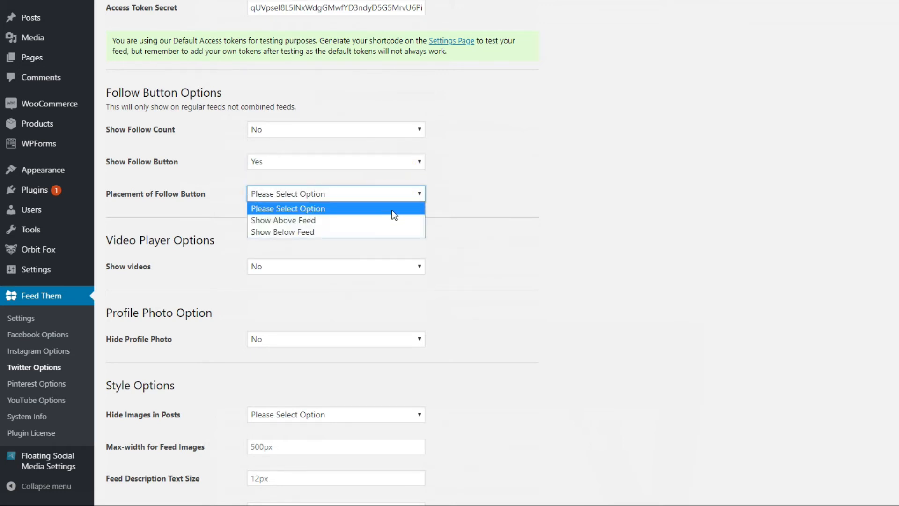
click(390, 231)
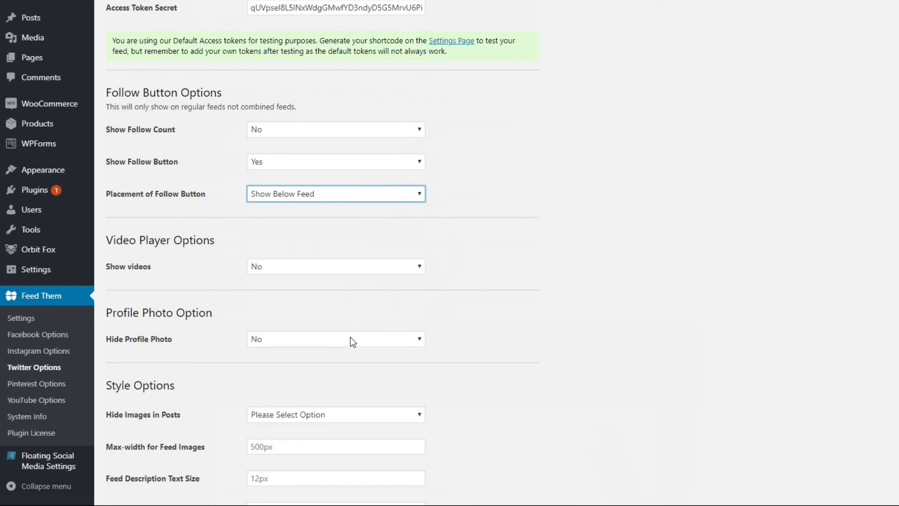
- Set Hide Images in Posts to Yes in the Style Options and save all Twitter feed changes
scroll(457, 338, down, 1)
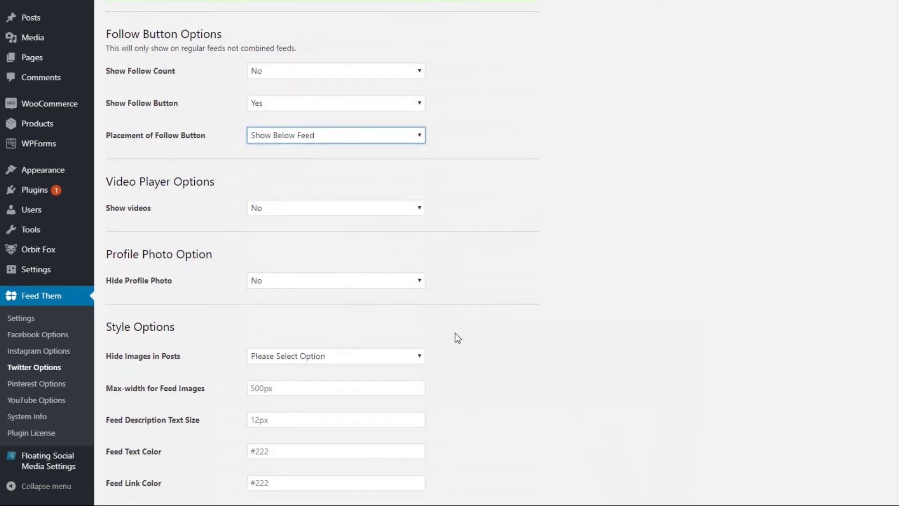
scroll(458, 338, down, 1)
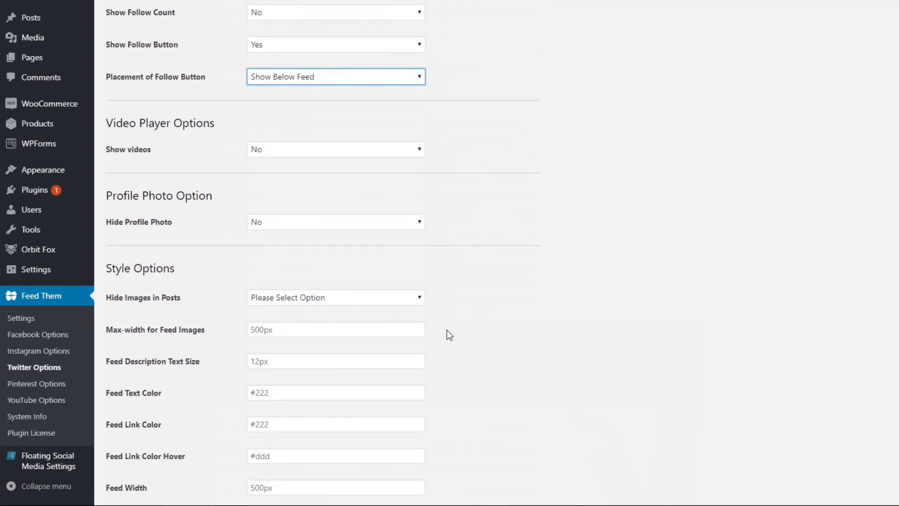
click(386, 302)
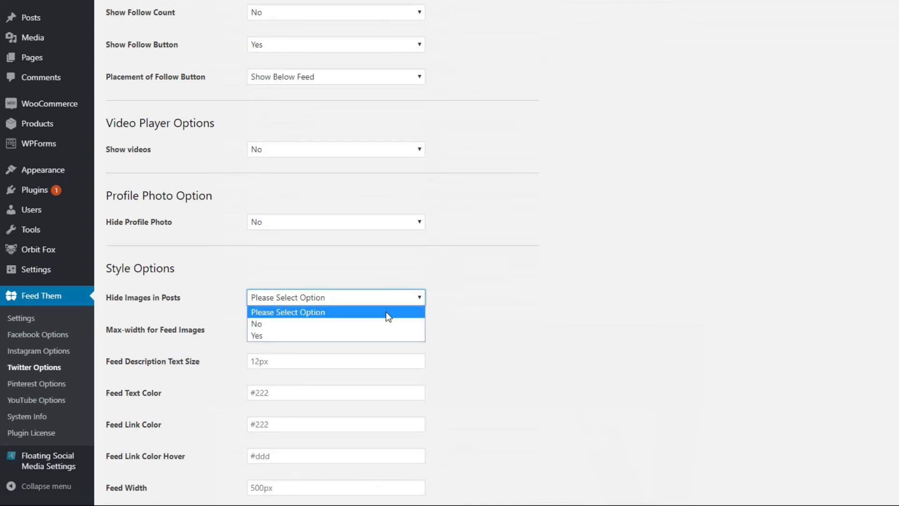
click(387, 335)
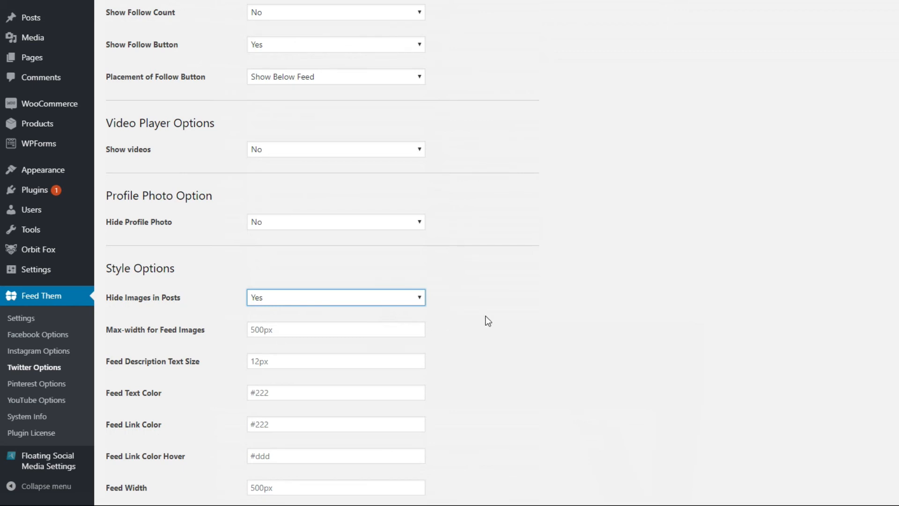
scroll(513, 317, down, 1)
scroll(489, 323, down, 1)
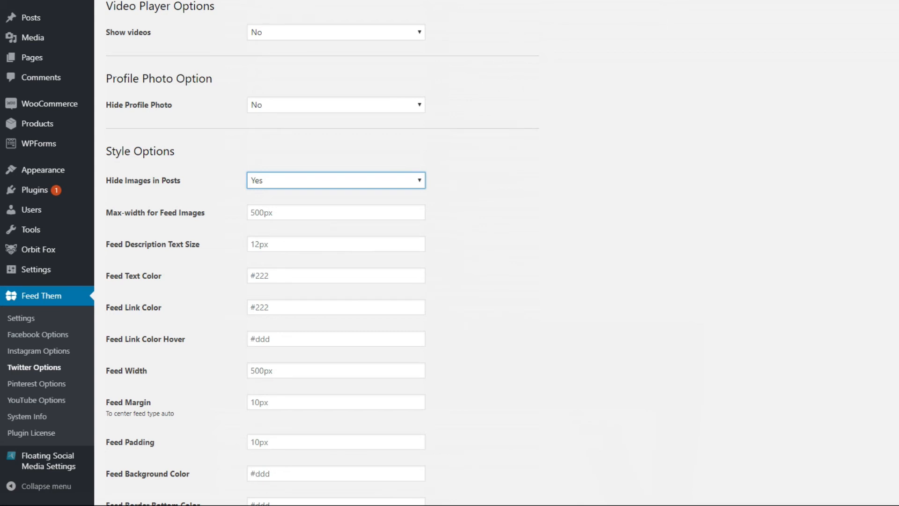
scroll(412, 302, down, 1)
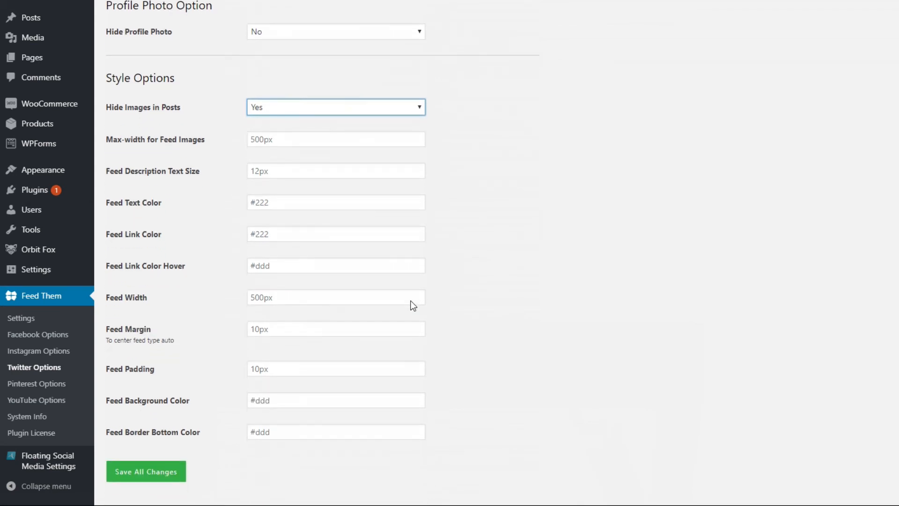
scroll(413, 305, down, 1)
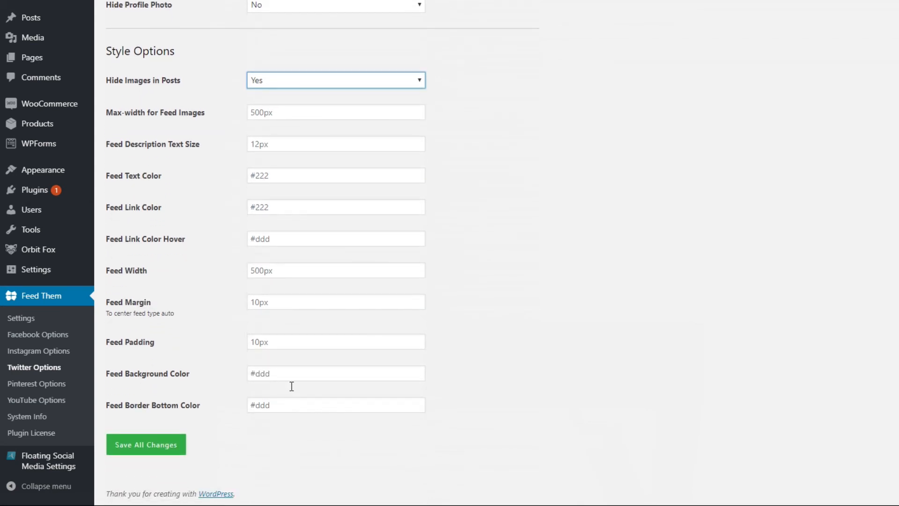
click(155, 447)
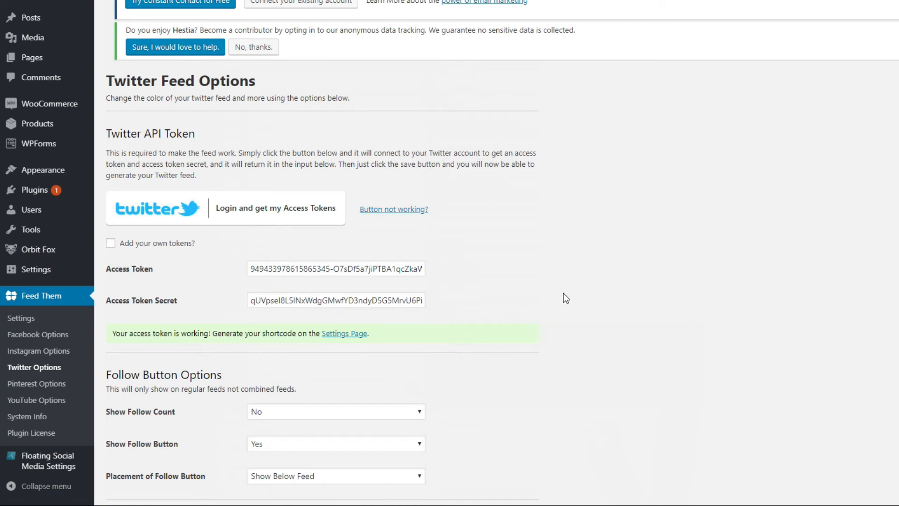
- Go to the Feed Them settings page and choose Twitter Feed as the social network for the shortcode
click(340, 333)
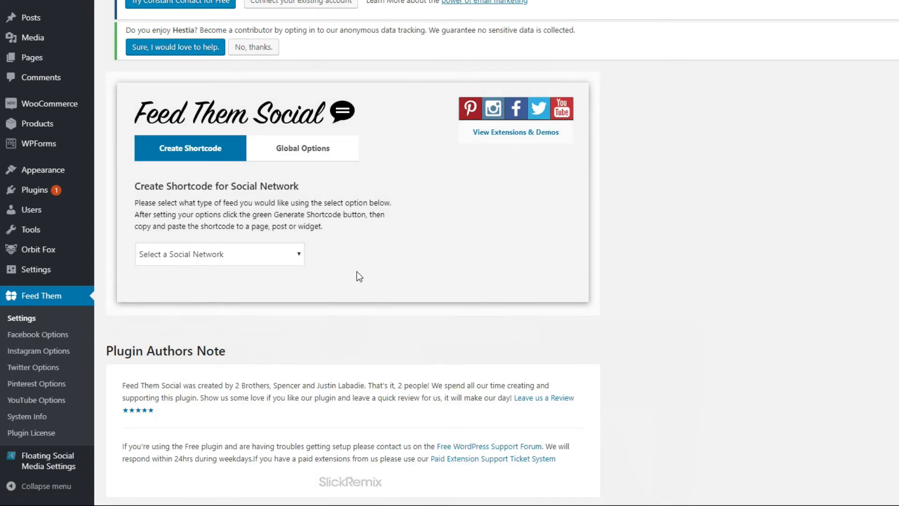
scroll(384, 263, down, 1)
click(300, 229)
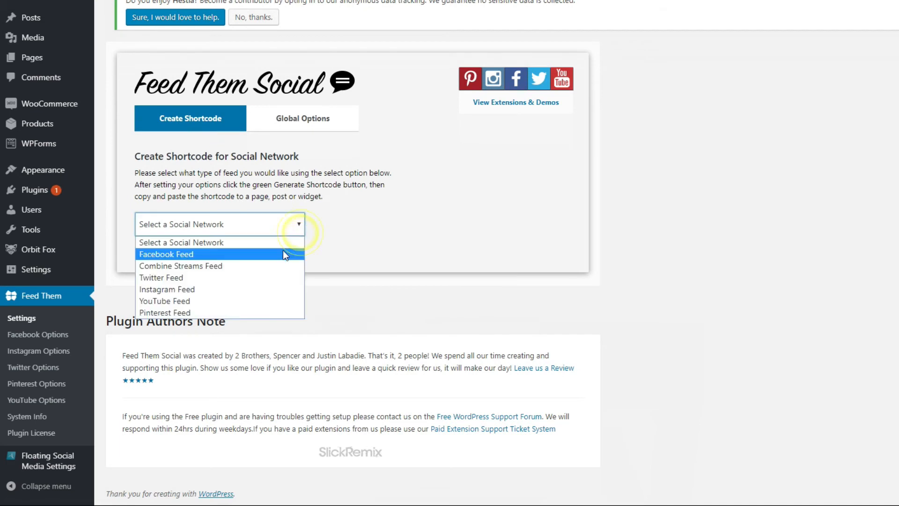
click(276, 278)
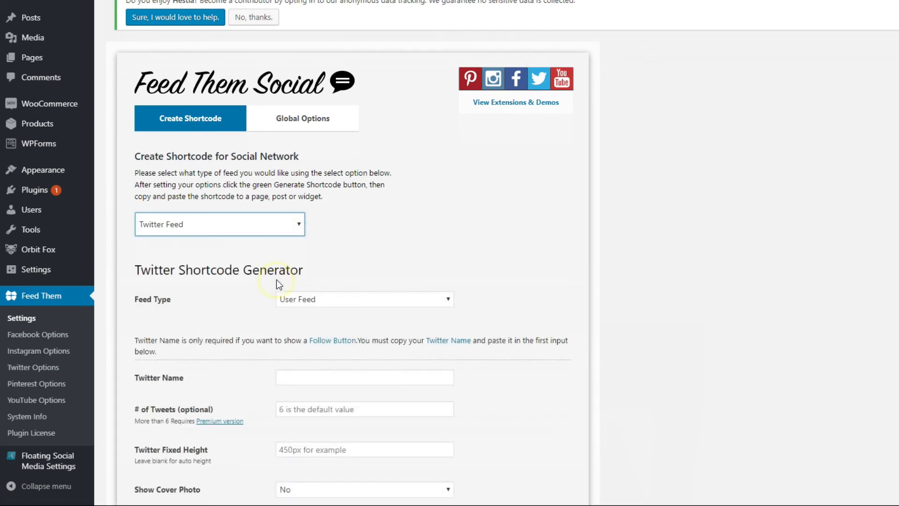
- Set the Twitter Name to DIYApprentice and the number of tweets to 1 in the Twitter shortcode generator
scroll(471, 311, down, 3)
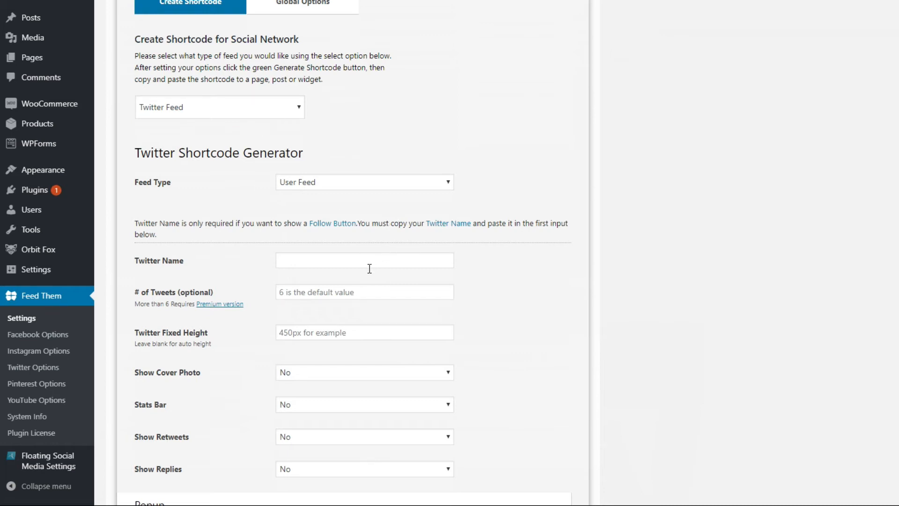
click(318, 263)
text(DIYApprentice)
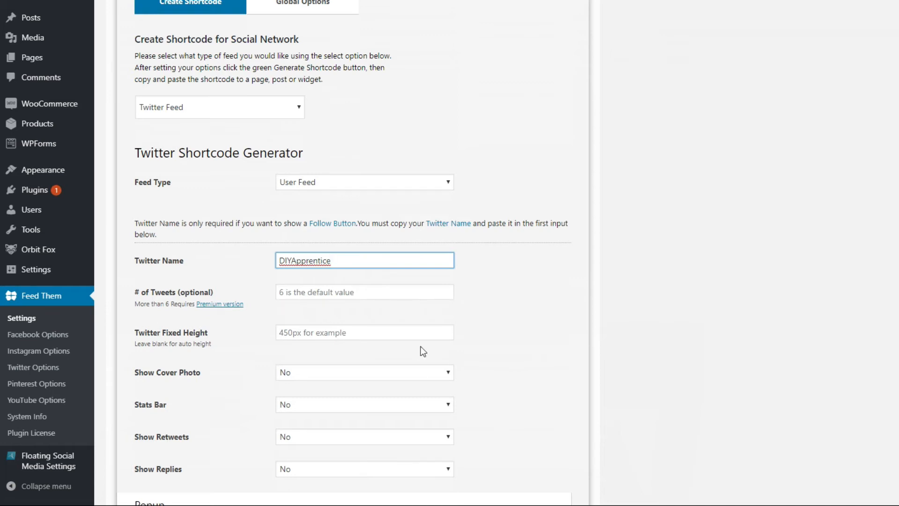
click(332, 298)
text(1)
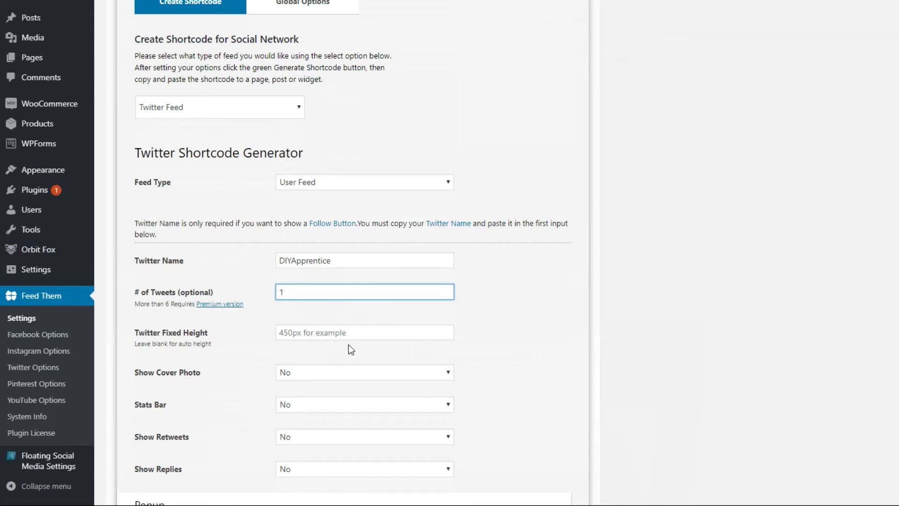
- Generate the Twitter feed shortcode with the remaining options left at No, and copy the whole shortcode
scroll(365, 344, down, 3)
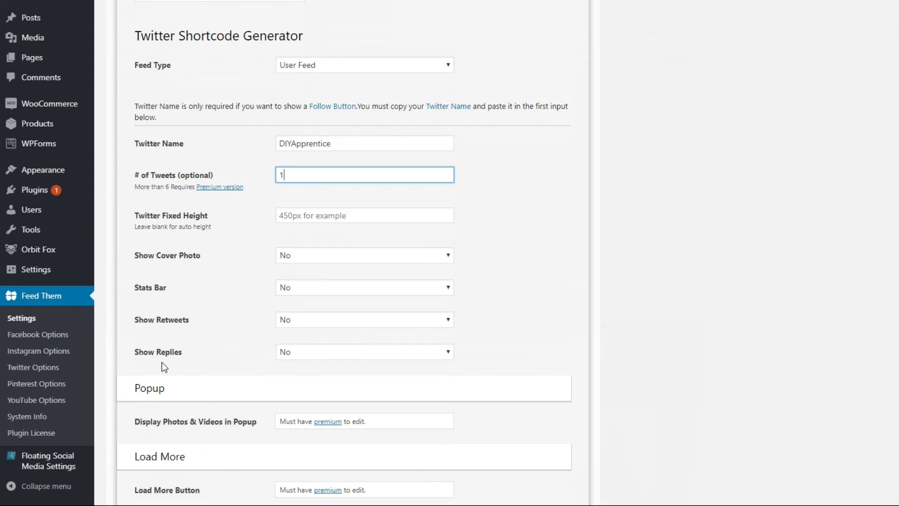
scroll(305, 354, down, 1)
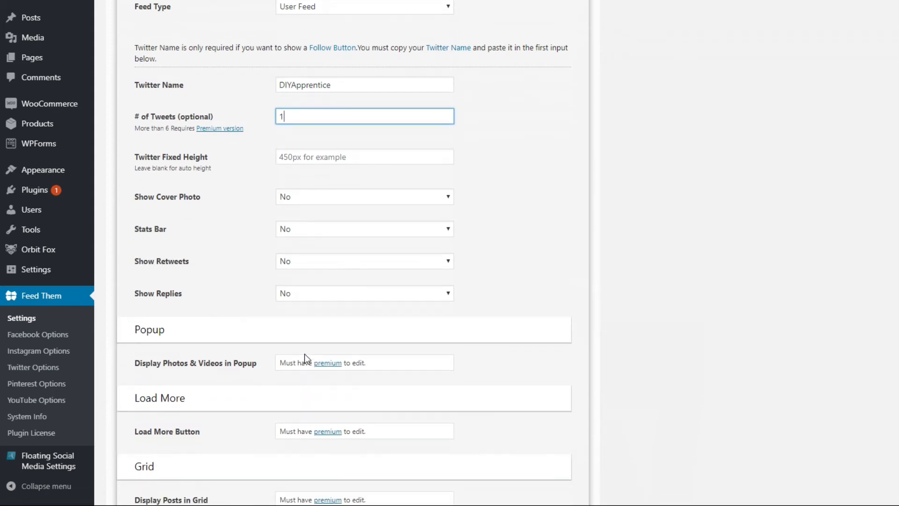
scroll(304, 354, down, 2)
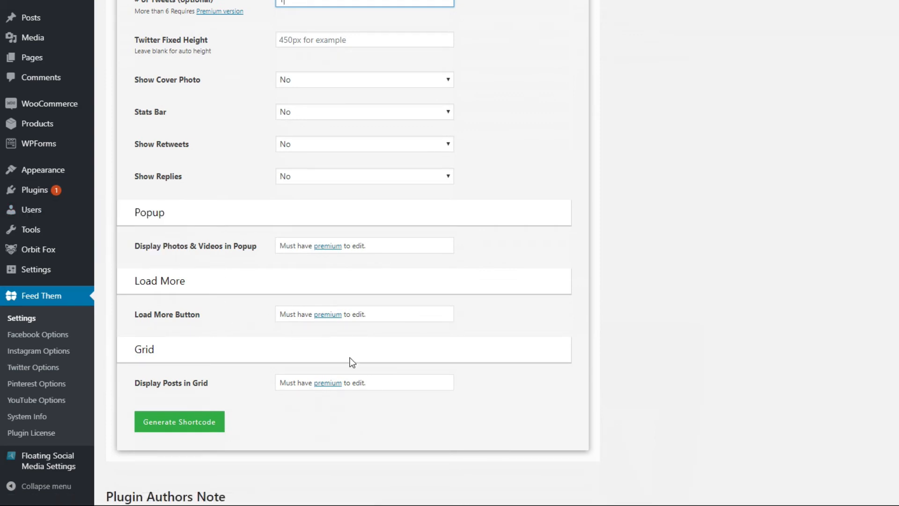
scroll(277, 418, down, 2)
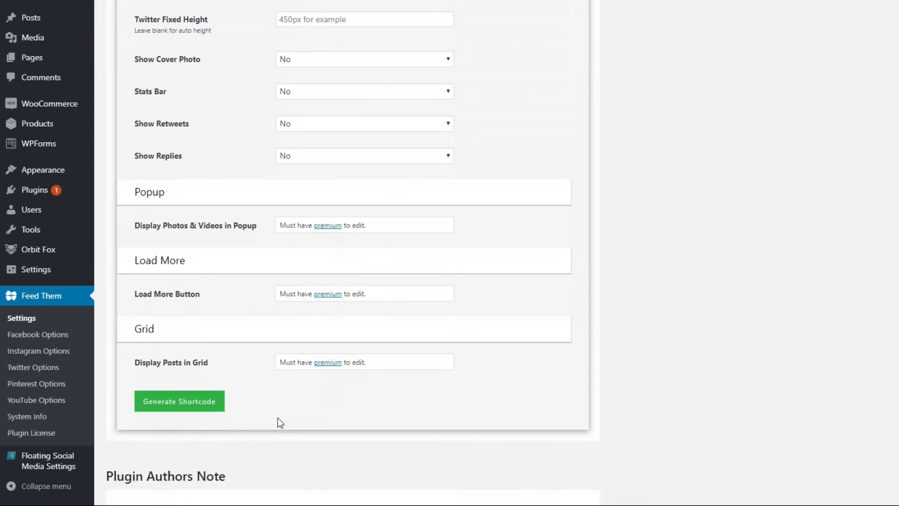
click(209, 312)
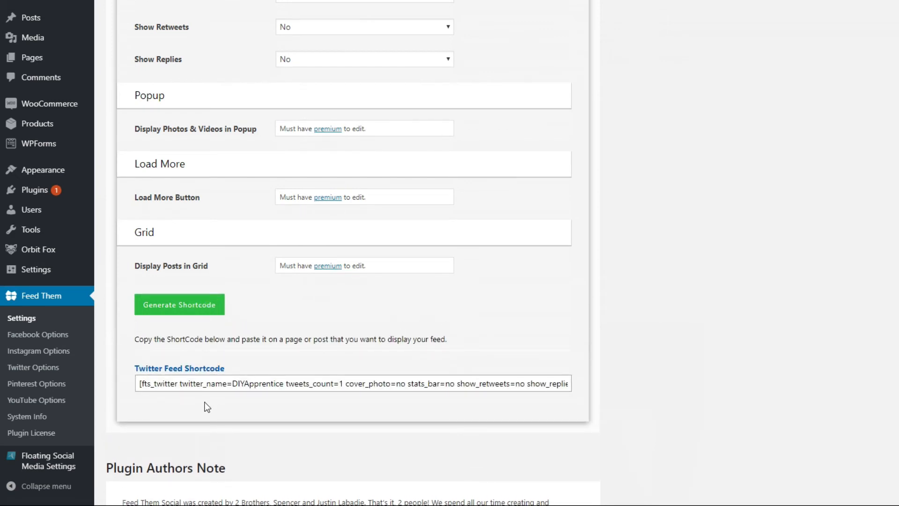
click(141, 384)
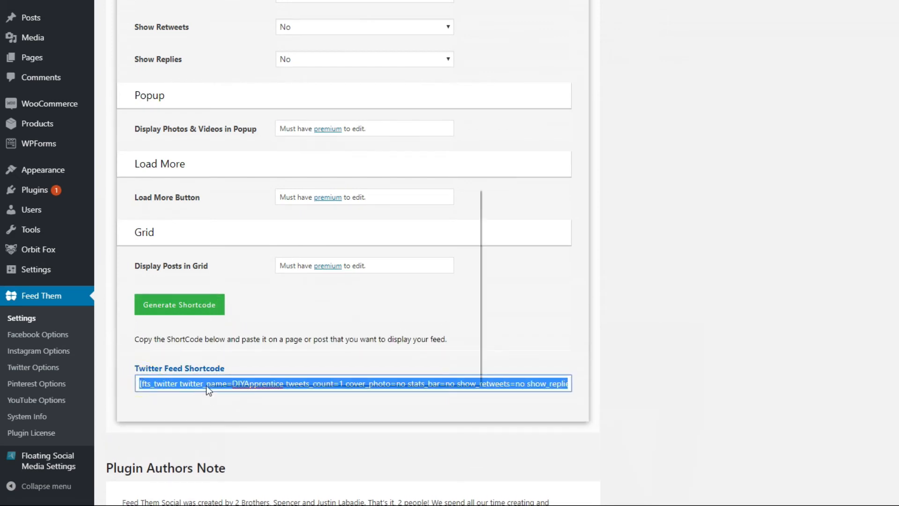
right_click(207, 385)
click(257, 229)
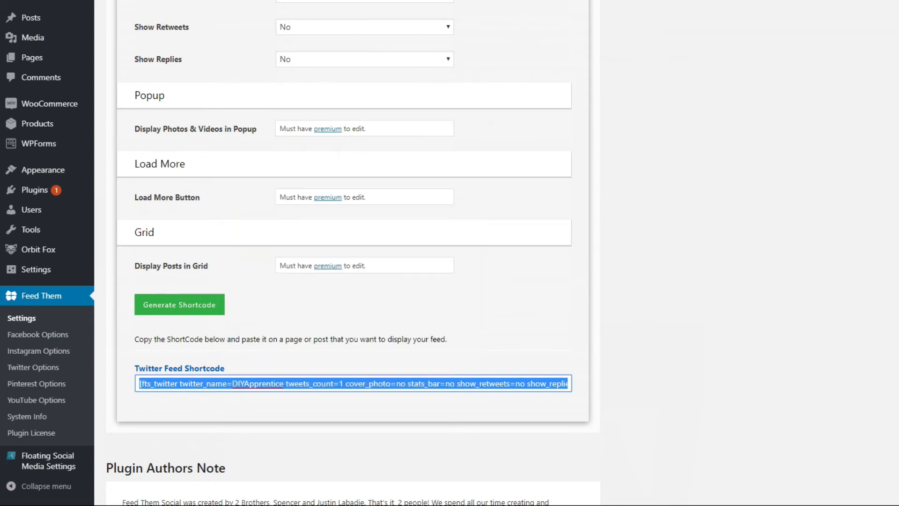
- Switch to Notepad, add the label "Twitter:" below the Instagram shortcode, paste the copied Twitter shortcode after it, and move Notepad out of the way
drag(281, 0, 656, 0)
click(641, 45)
key(Return)
key(Return)
text(Twitter:)
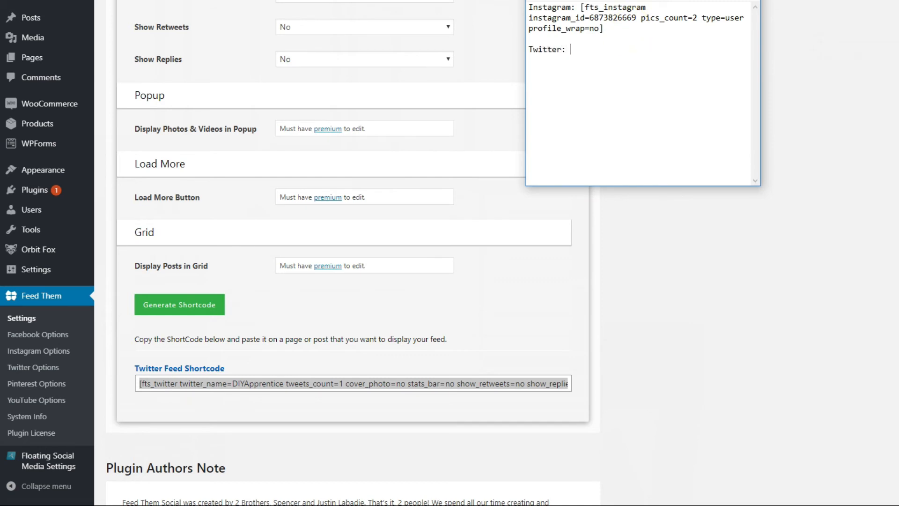
key(ctrl+v)
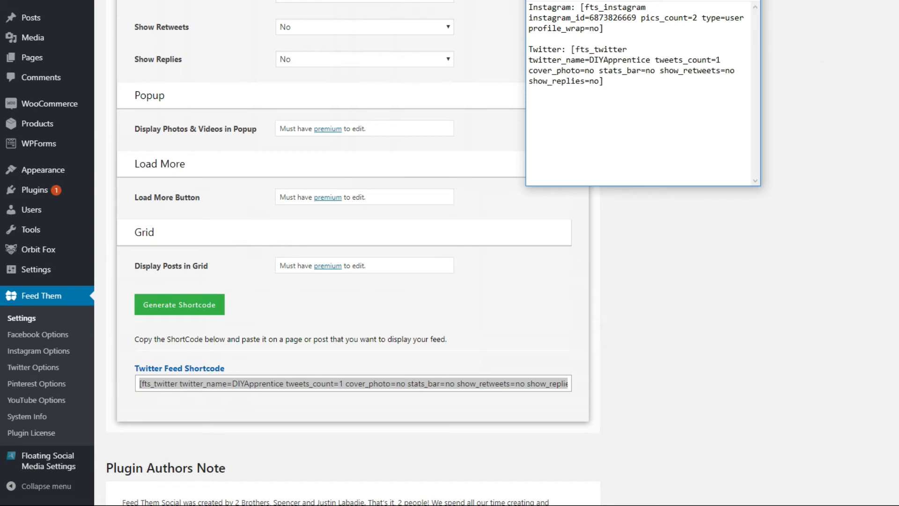
drag(642, 0, 0, 0)
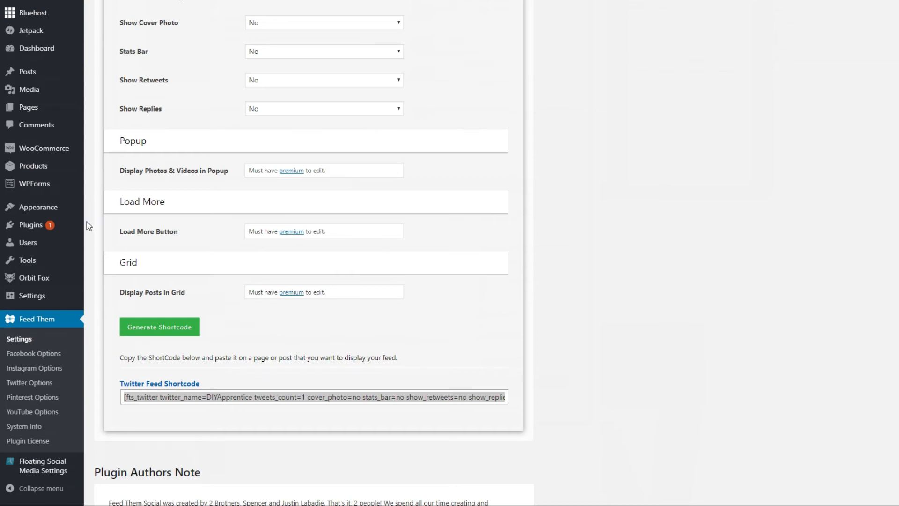
- Open the site customizer's widget areas and add a Custom HTML widget to Footer One
mouse_move(45, 212)
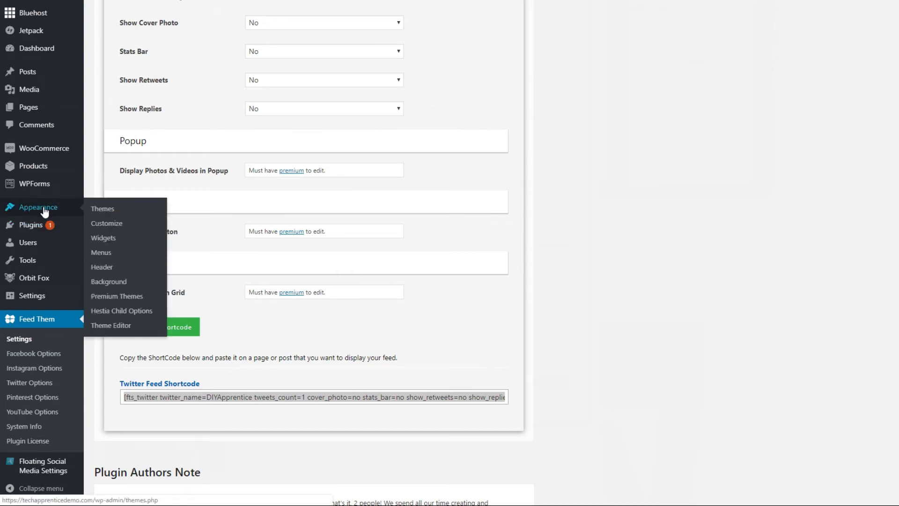
click(107, 224)
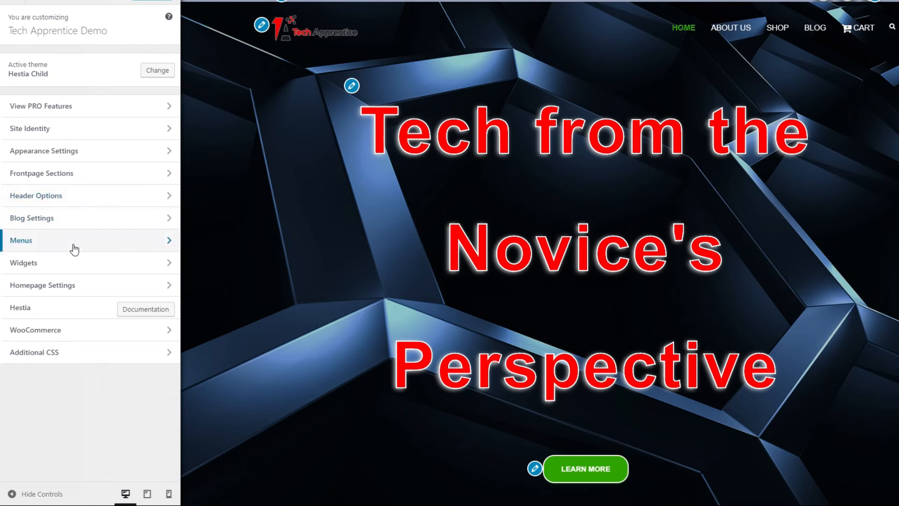
click(76, 267)
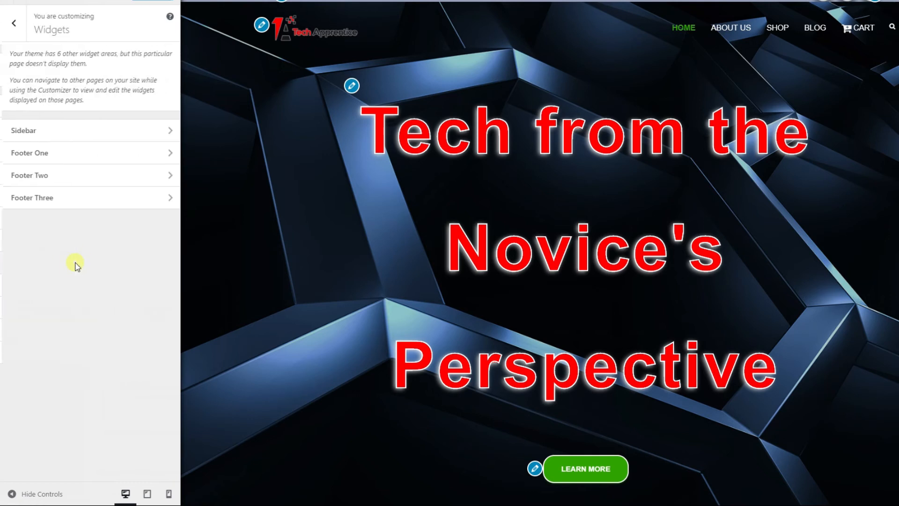
click(101, 162)
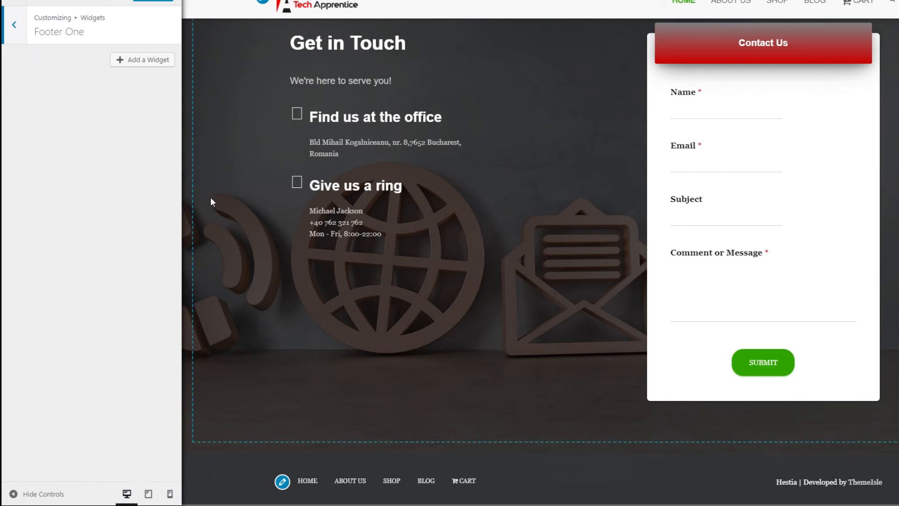
click(147, 67)
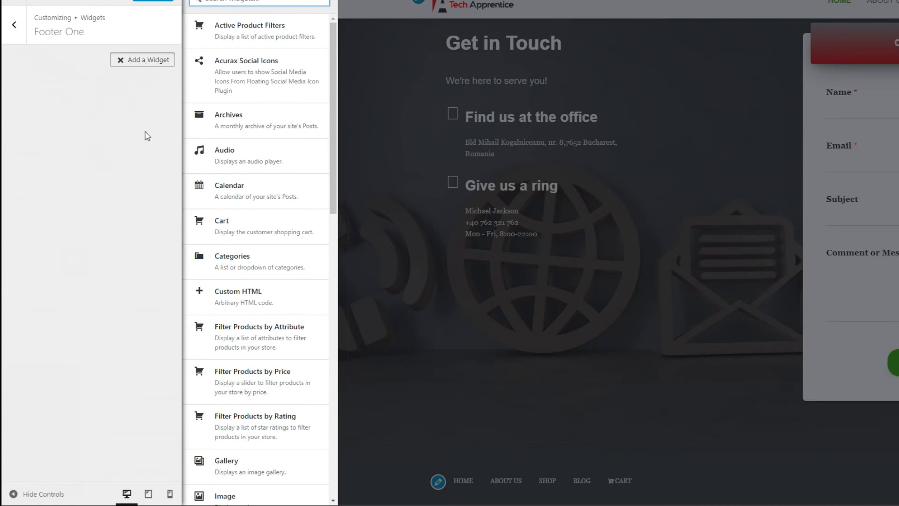
click(257, 298)
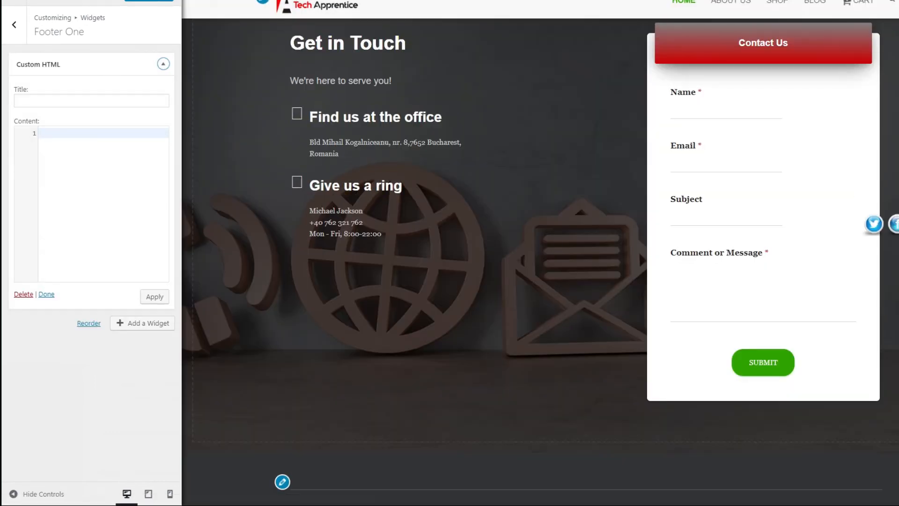
- Title the Footer One Custom HTML widget "Latest from Instagram"
drag(1, 65, 468, 117)
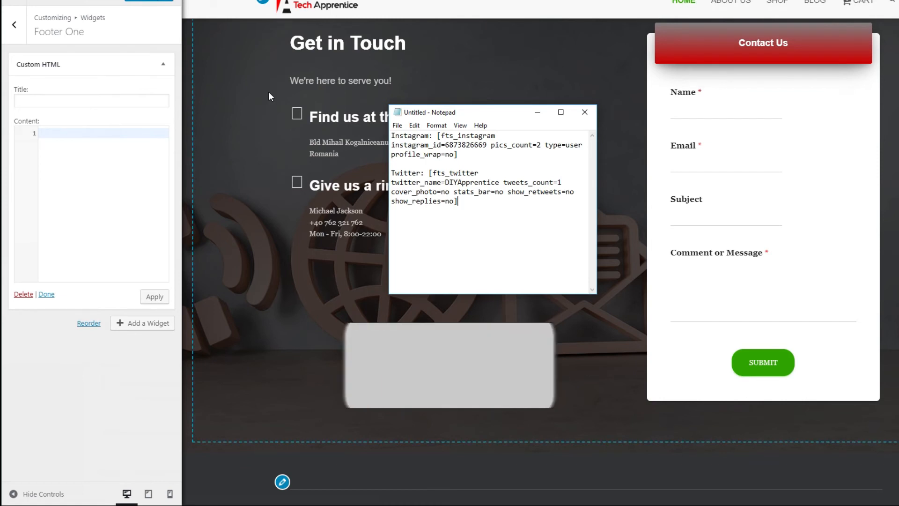
click(102, 100)
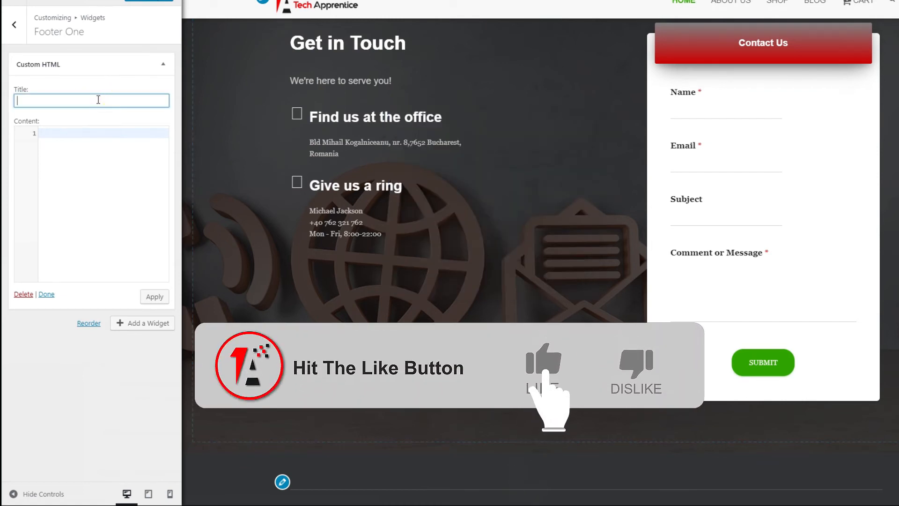
text(La)
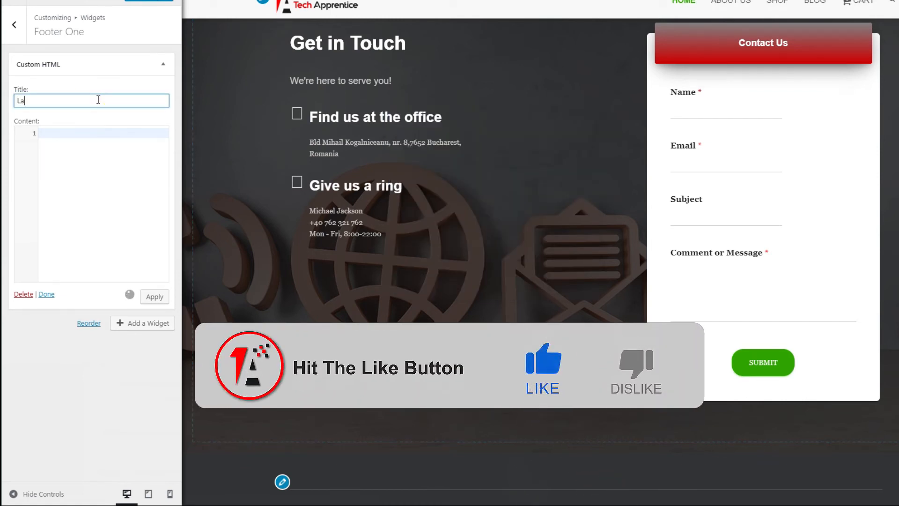
text(test fr)
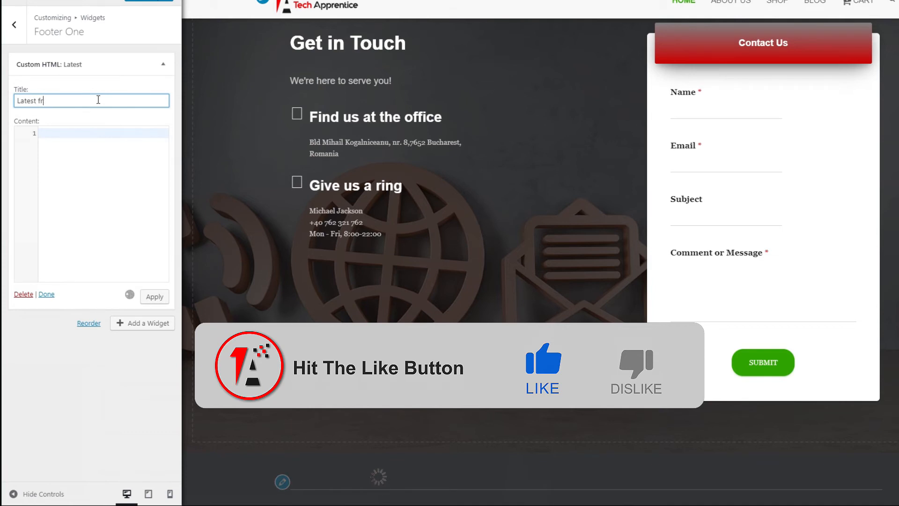
text(om Instagr)
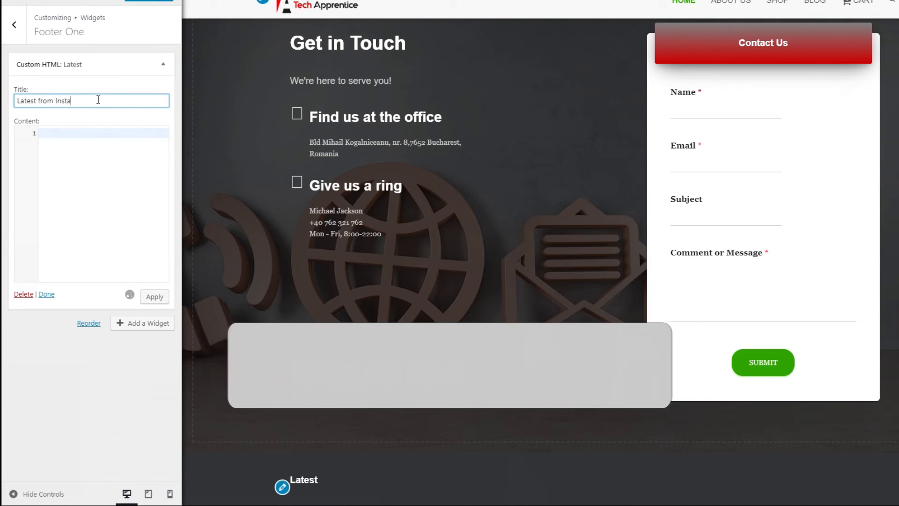
text(am)
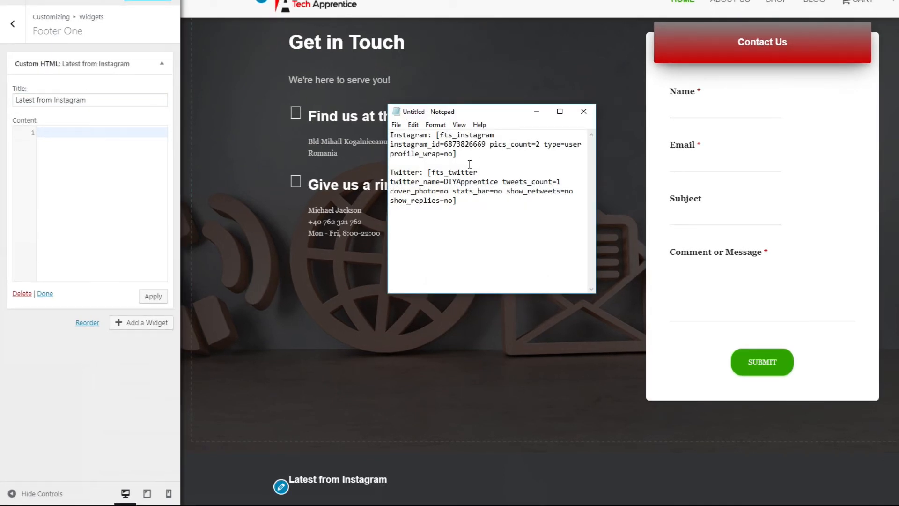
- Copy the Instagram shortcode from Notepad into the Footer One widget's content, apply it, finish editing, and check the footer preview
drag(463, 156, 428, 135)
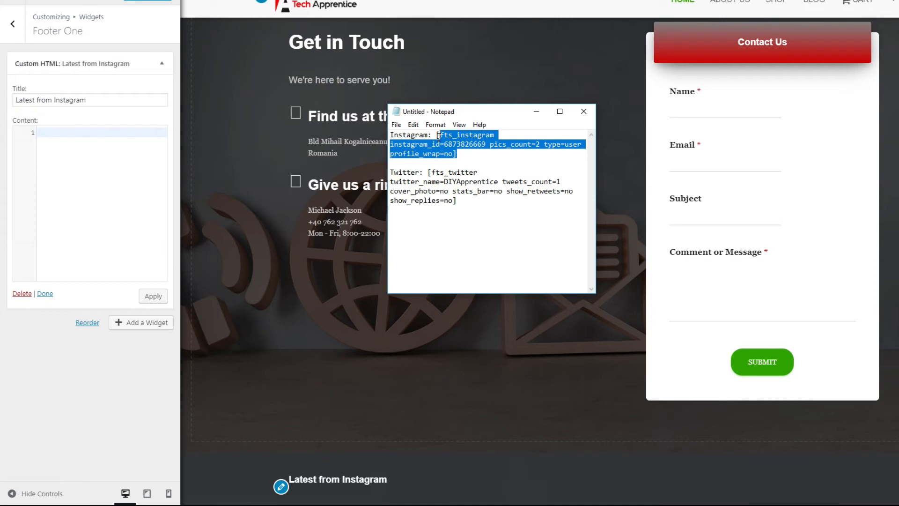
right_click(442, 141)
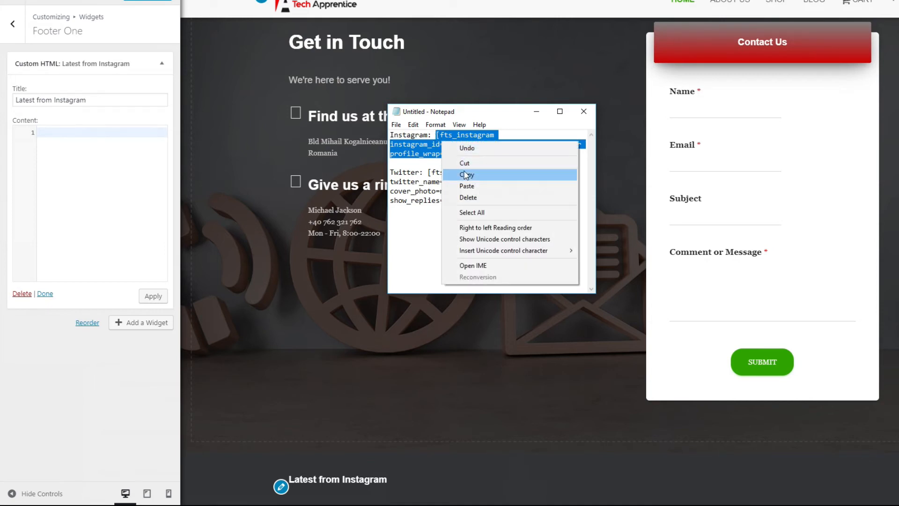
click(468, 174)
click(63, 137)
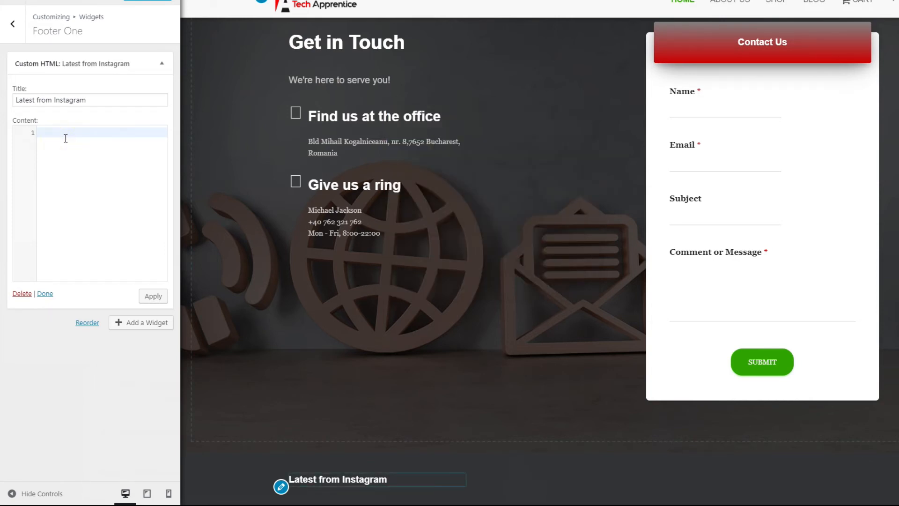
right_click(67, 140)
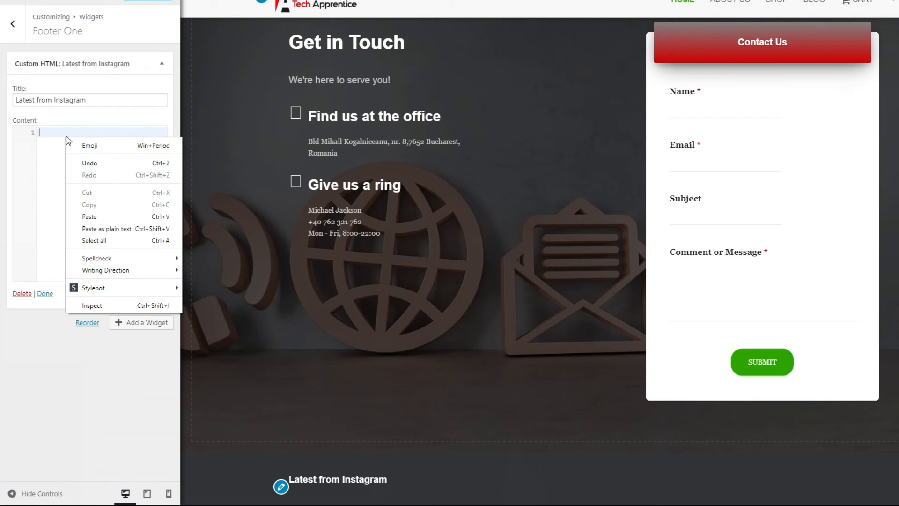
click(98, 217)
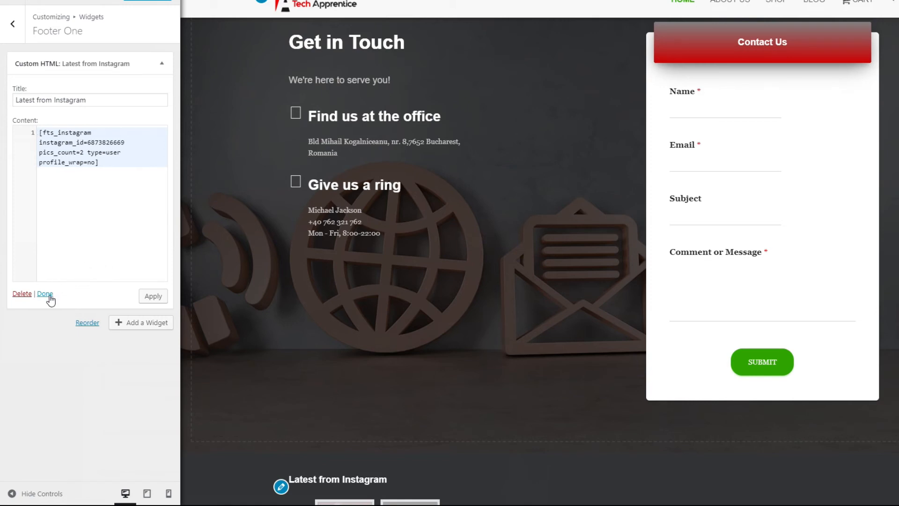
click(160, 299)
click(45, 294)
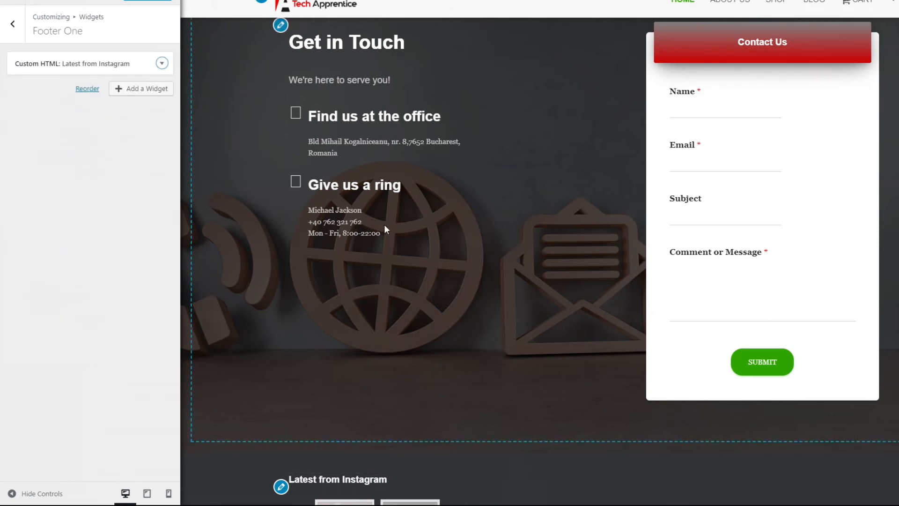
scroll(402, 225, down, 3)
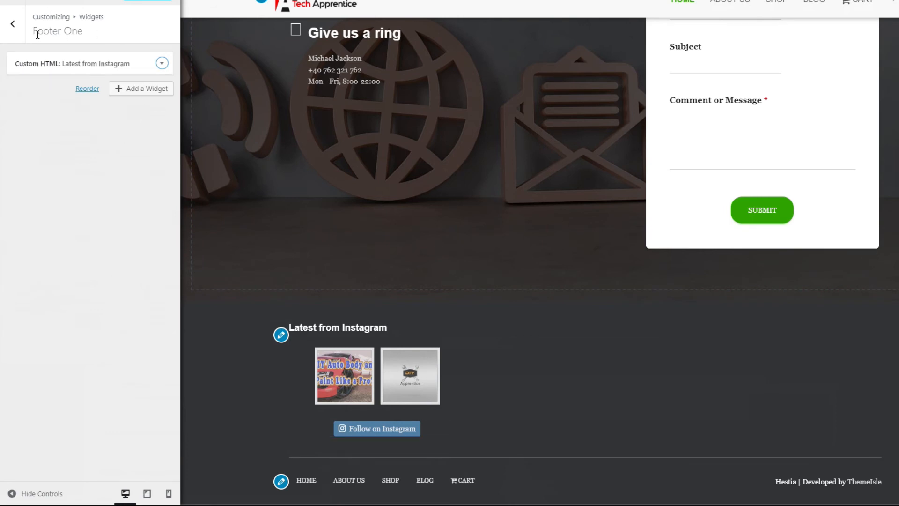
- Leave the Footer One widget area and add a Custom HTML widget to Footer Two
click(13, 29)
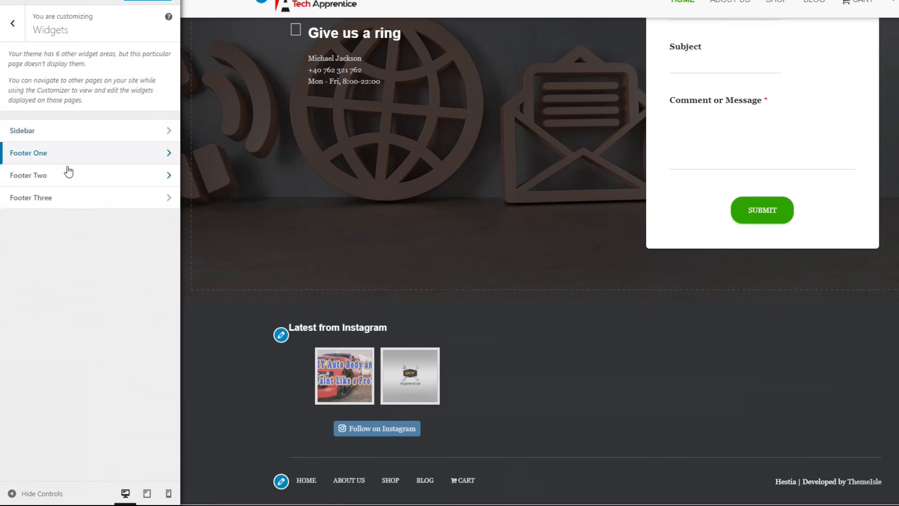
click(71, 179)
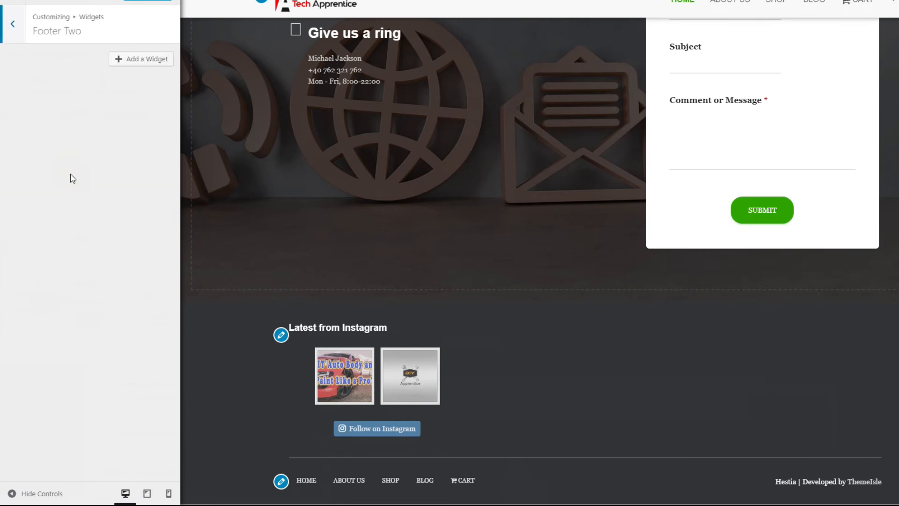
click(139, 63)
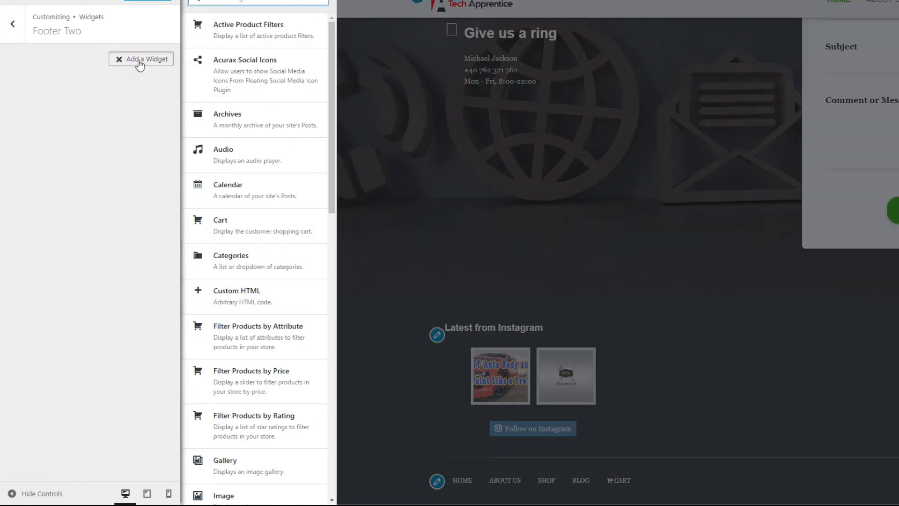
click(234, 294)
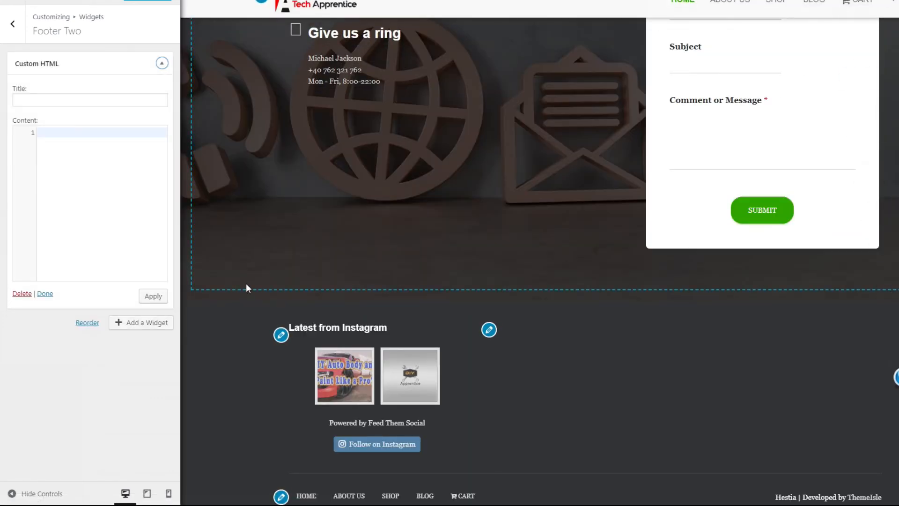
- Title the Footer Two Custom HTML widget "Latest from Twitter"
click(41, 100)
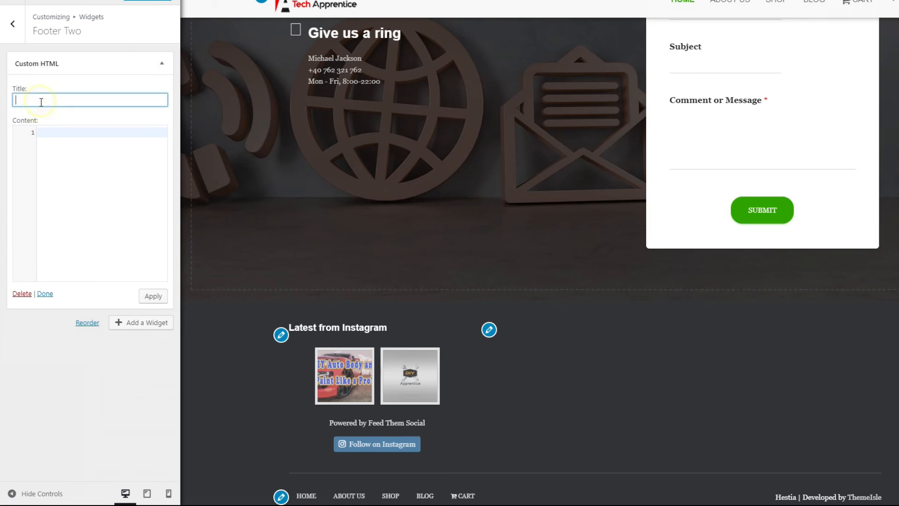
text(Latest from Twitter)
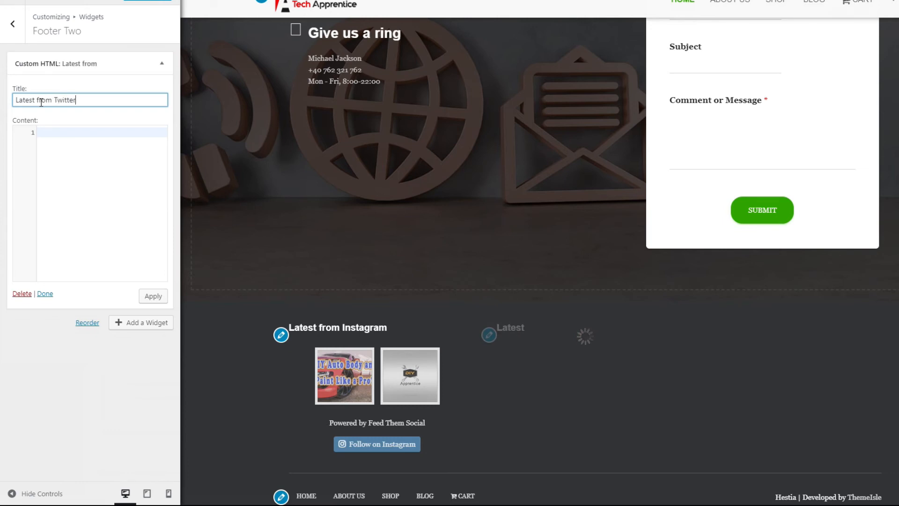
- Switch to Notepad and copy the full Twitter shortcode, brackets included, without its "Twitter:" label
key(alt+Tab)
click(466, 206)
drag(466, 205, 434, 173)
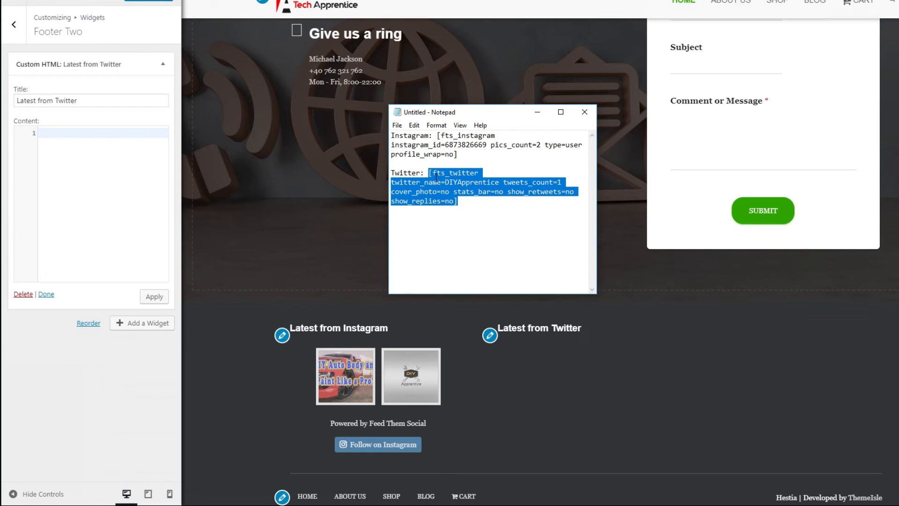
right_click(436, 177)
click(466, 209)
- Paste the copied Twitter shortcode into the Footer Two widget's content in the site customizer, apply it, and finish editing the widget
click(96, 173)
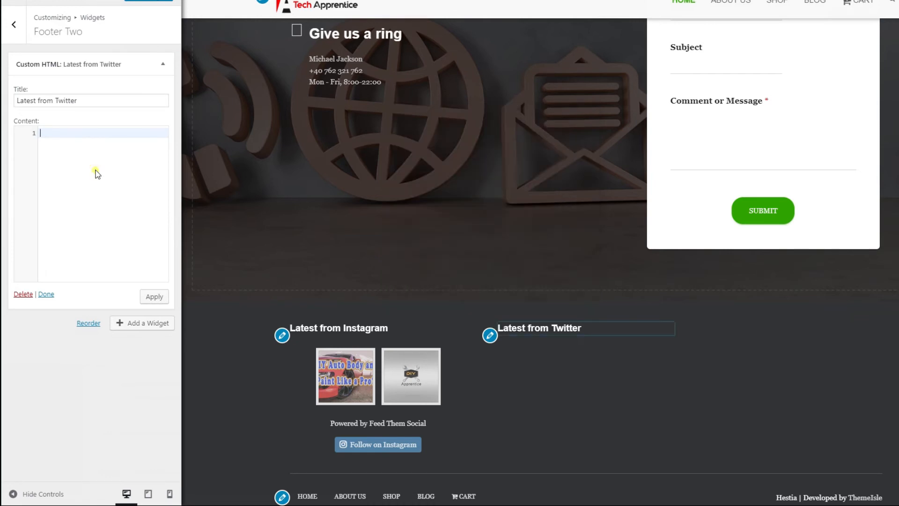
right_click(76, 135)
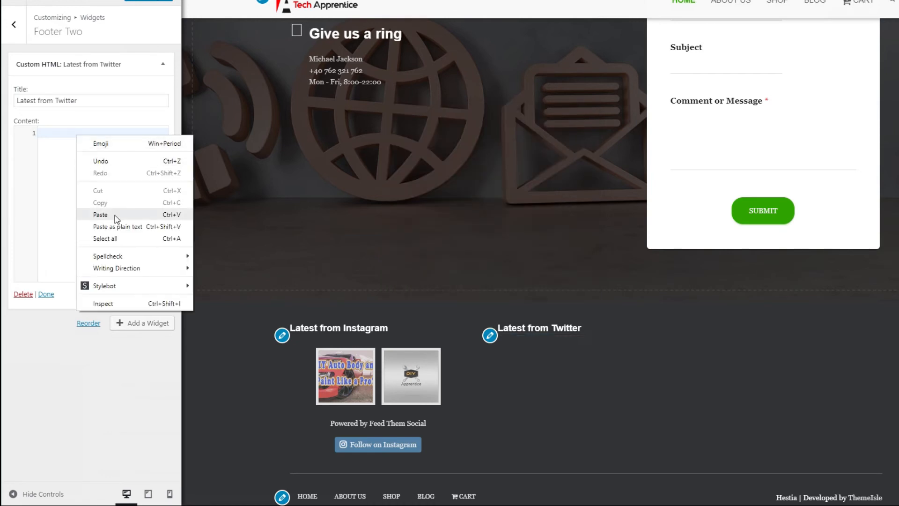
click(100, 215)
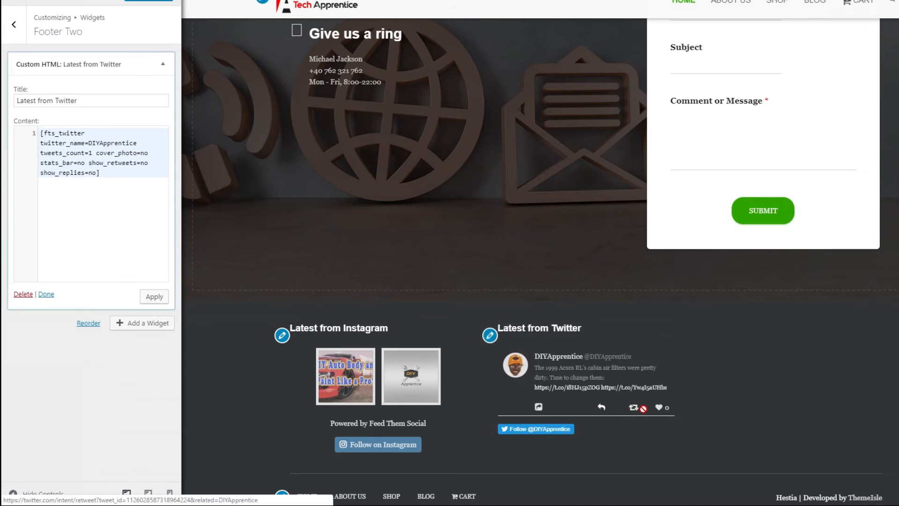
click(154, 297)
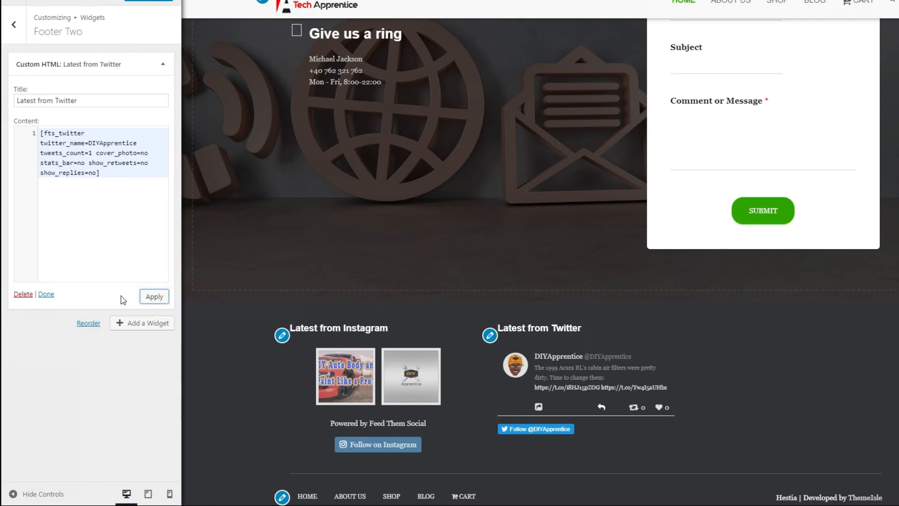
click(46, 295)
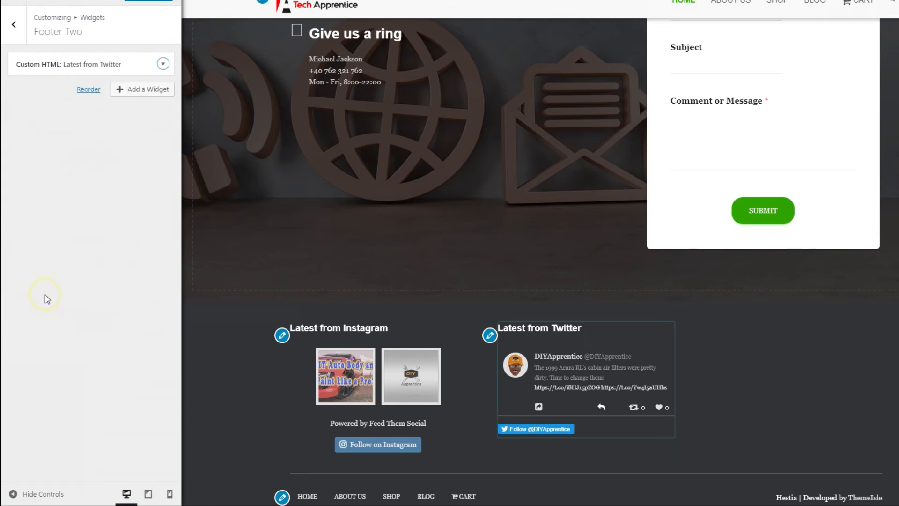
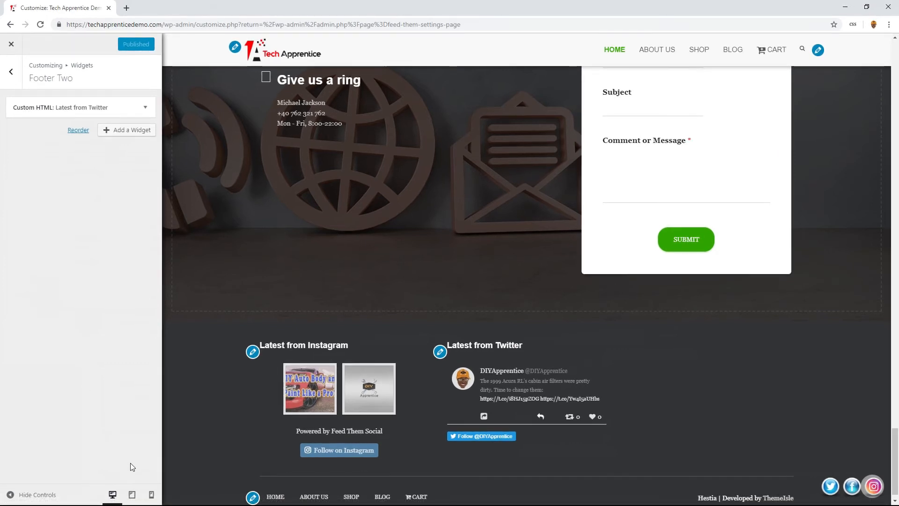
- Preview the footer's Instagram and Twitter feeds at tablet and mobile sizes, then return to the desktop preview
click(131, 495)
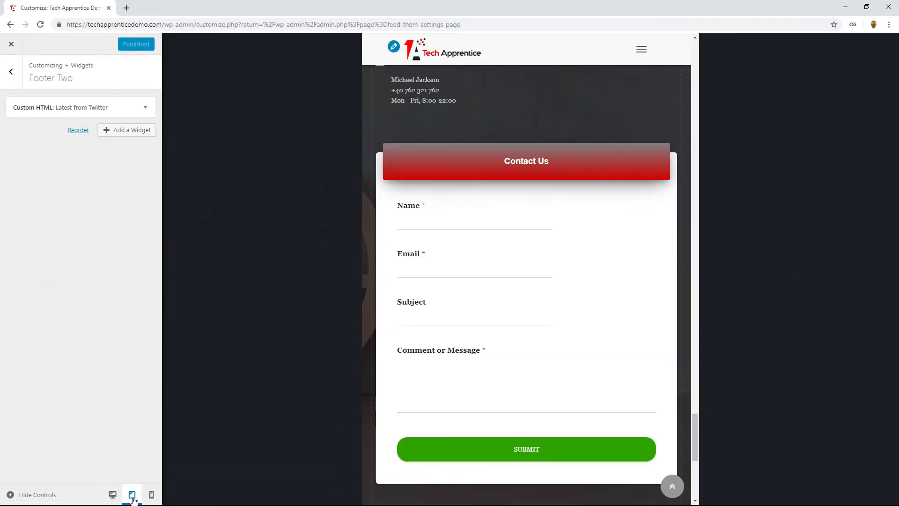
scroll(520, 341, down, 7)
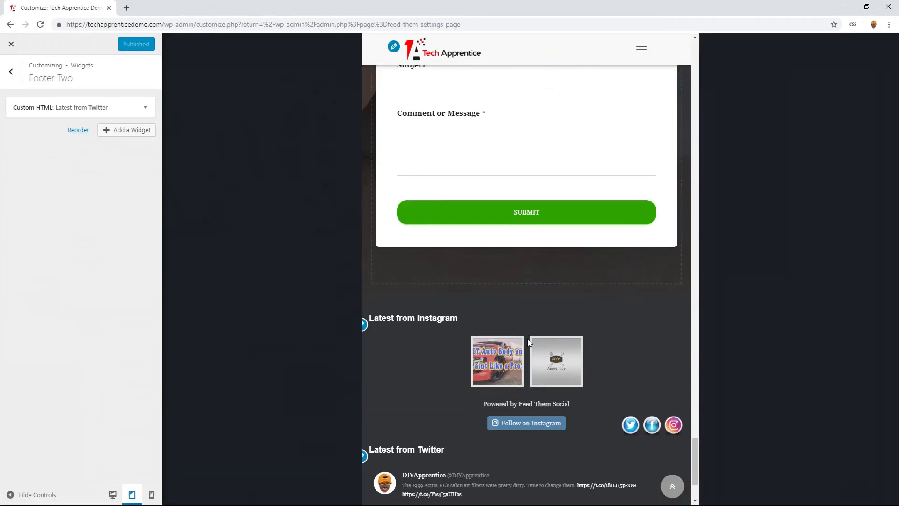
scroll(513, 350, down, 1)
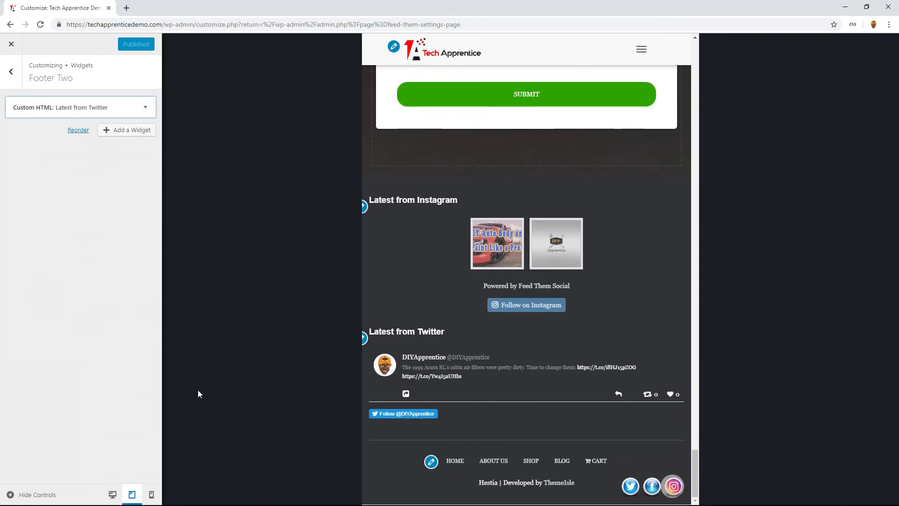
click(151, 495)
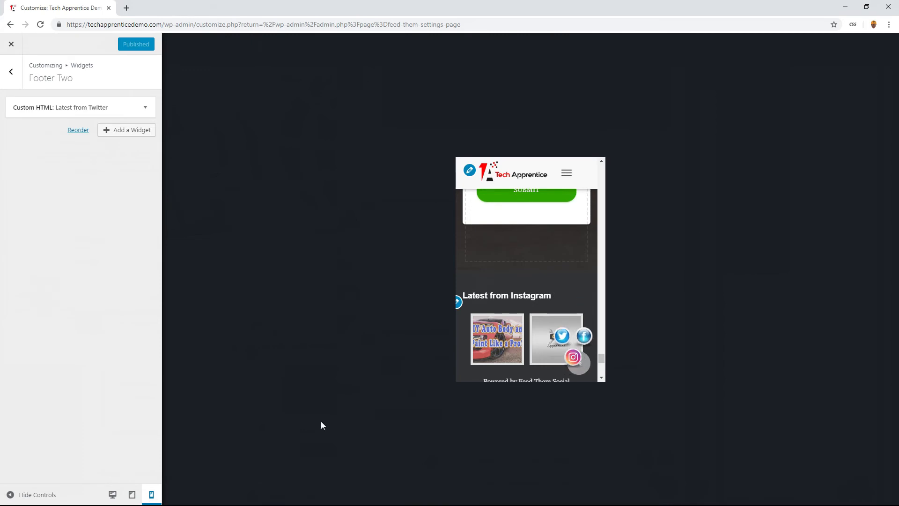
scroll(491, 333, down, 3)
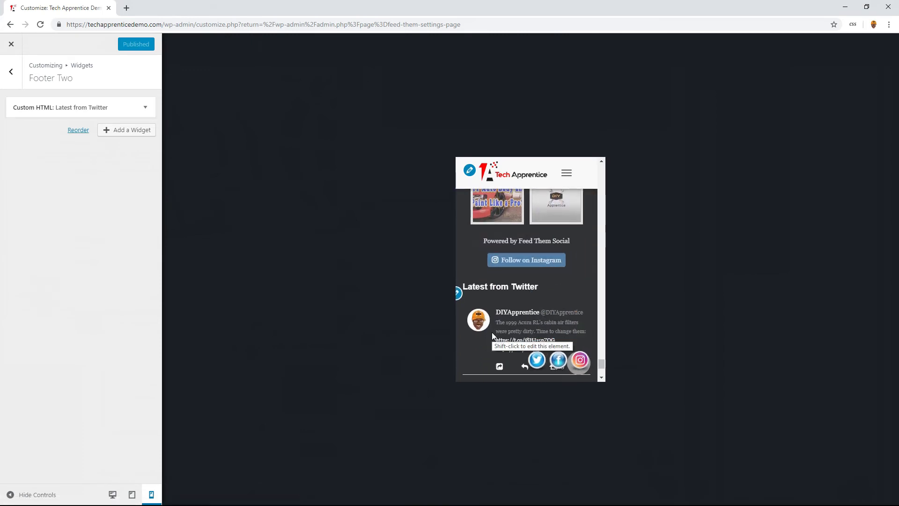
click(112, 495)
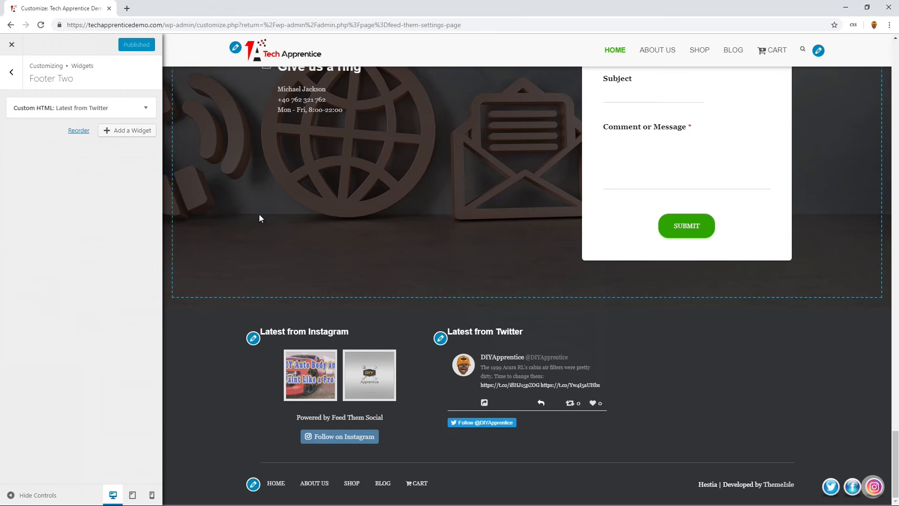
- Close the site customizer and visit the live site to examine the footer's Instagram and Twitter feeds and the newsletter section
click(12, 47)
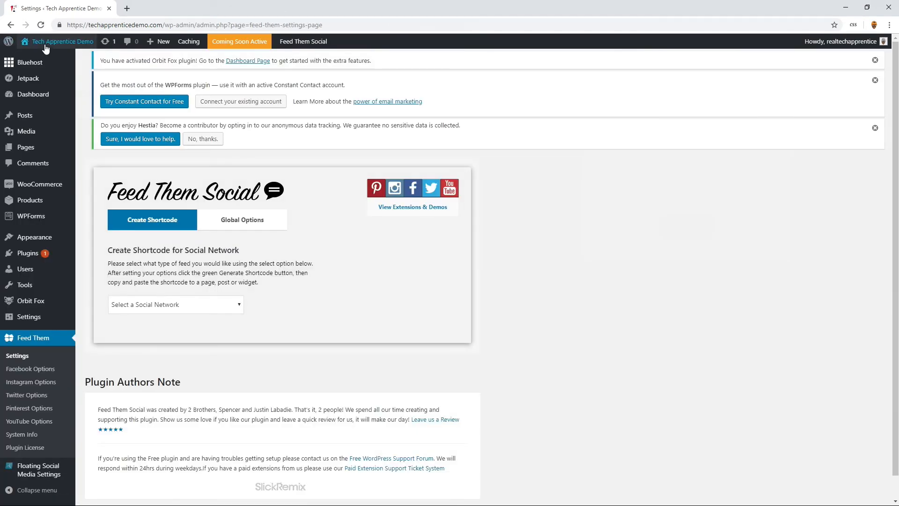
mouse_move(45, 47)
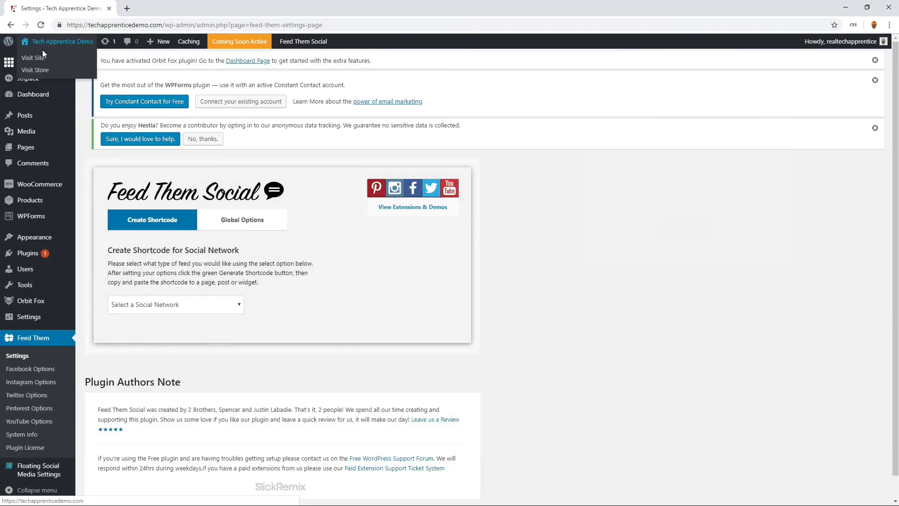
click(36, 59)
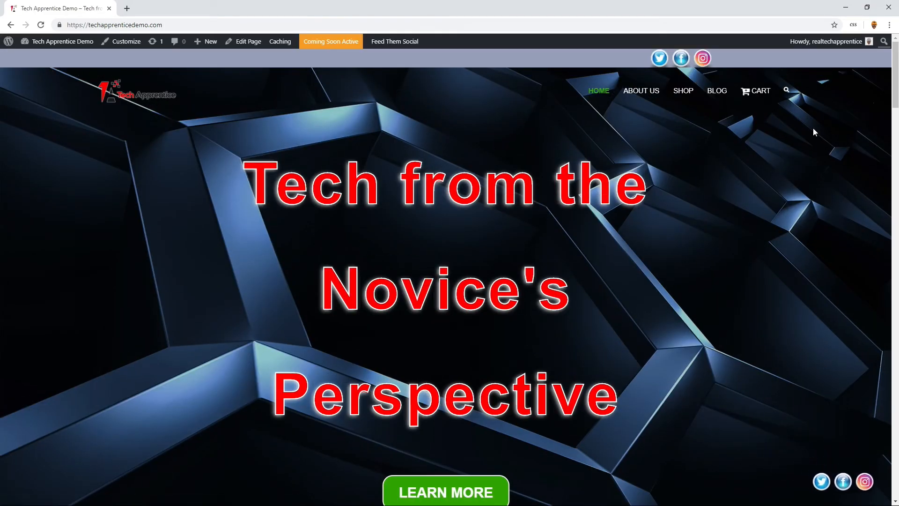
drag(894, 85, 893, 489)
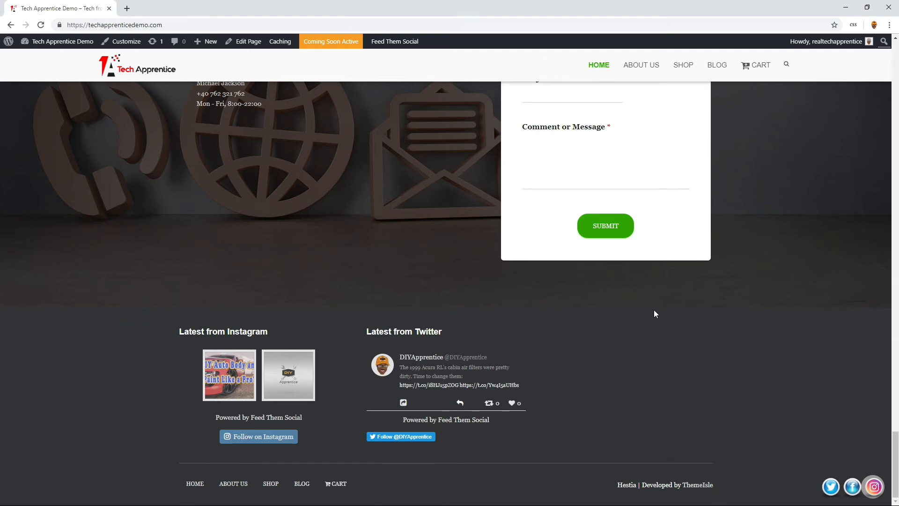
drag(895, 455, 894, 268)
scroll(446, 294, down, 8)
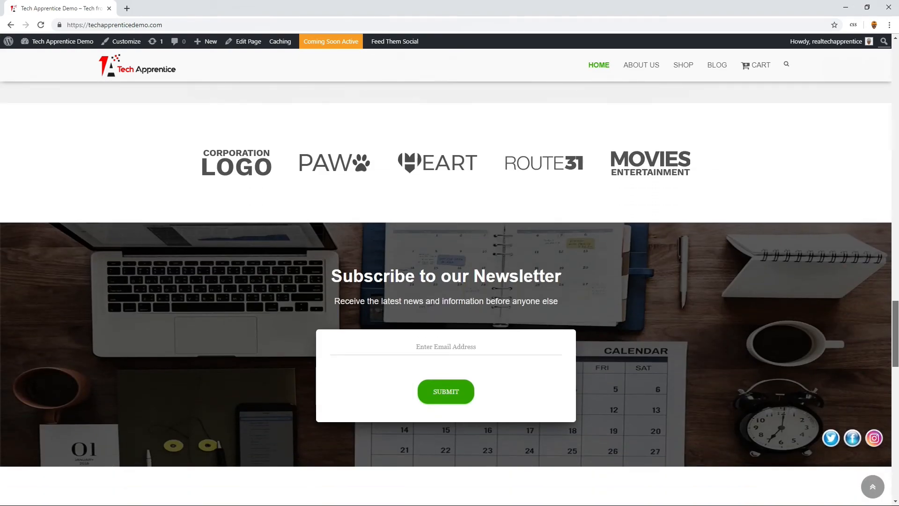
drag(894, 340, 894, 469)
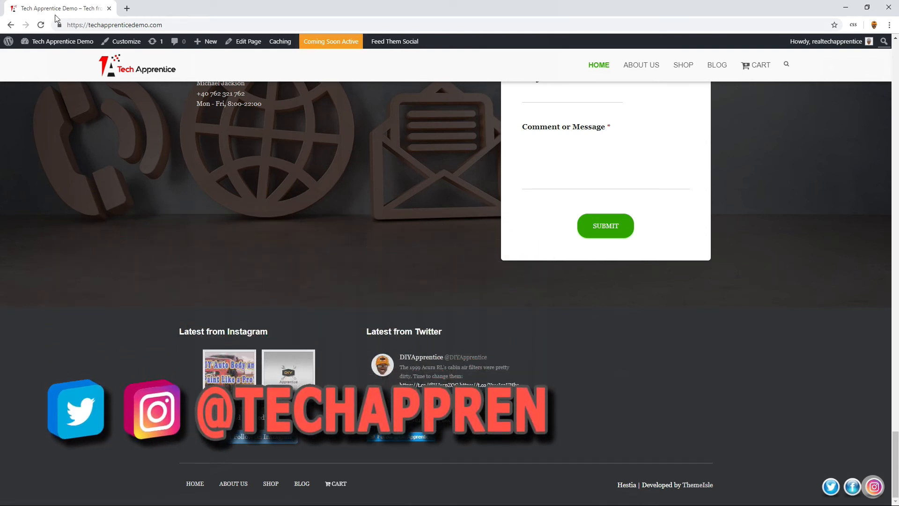
- Return to the WordPress dashboard and start a new form in WPForms
mouse_move(55, 45)
click(45, 69)
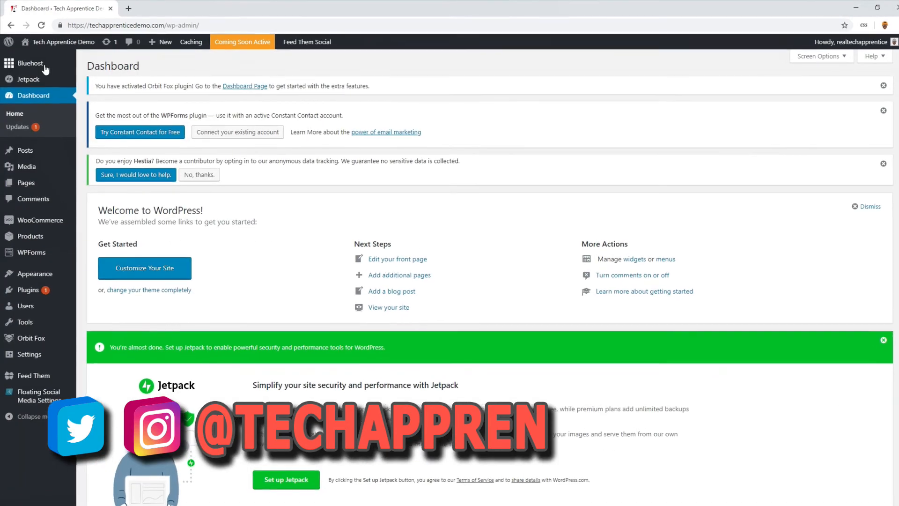
mouse_move(46, 246)
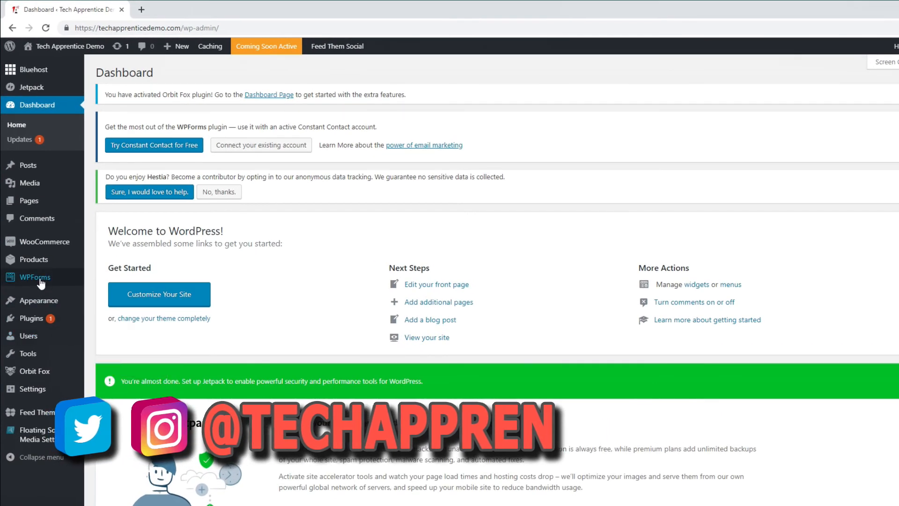
mouse_move(45, 277)
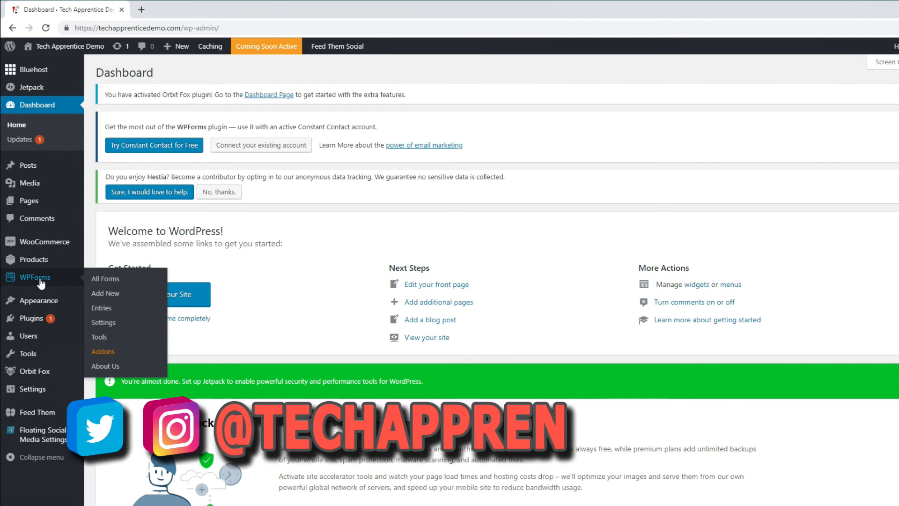
click(105, 297)
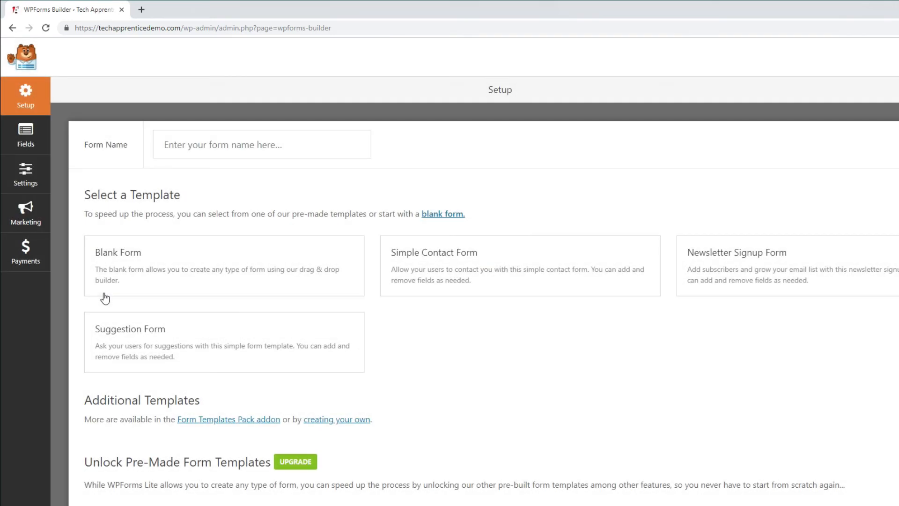
- Name the form "Footer form", create it from the Newsletter Signup Form template, and dismiss the marketing reminder
click(202, 135)
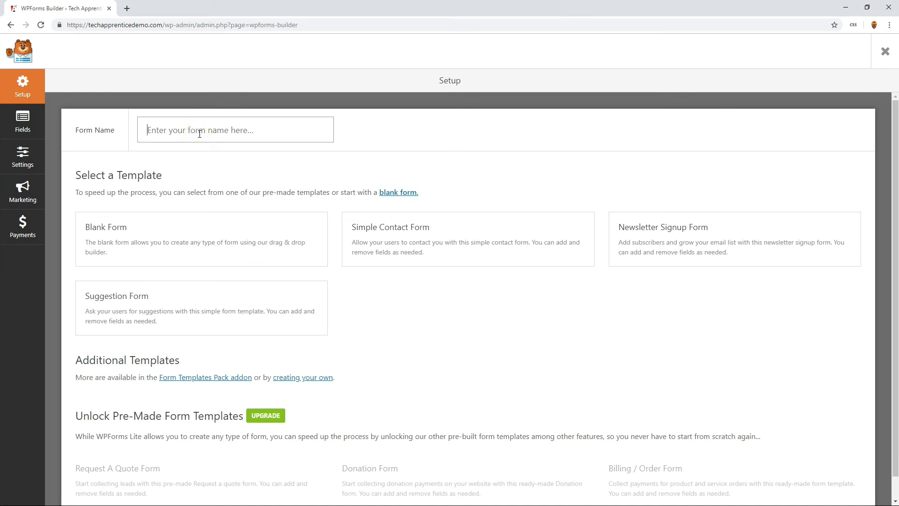
text(F)
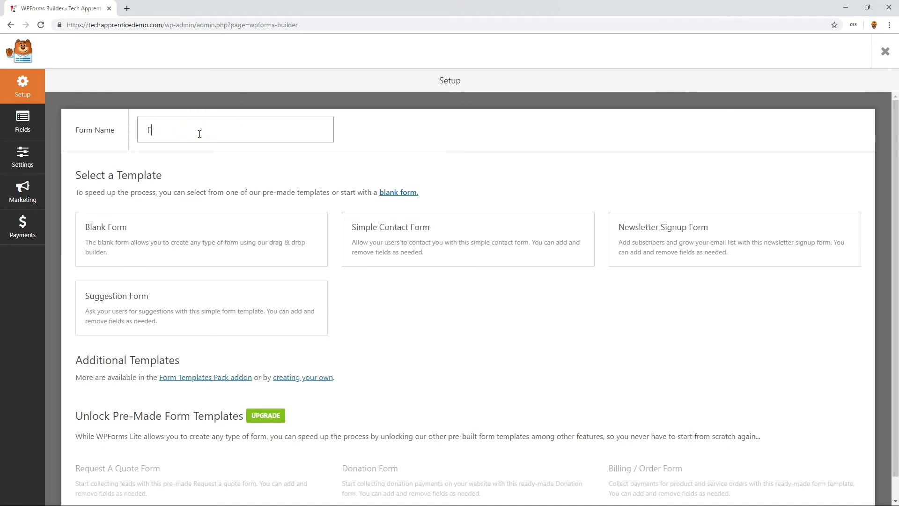
text(ooter form)
mouse_move(650, 232)
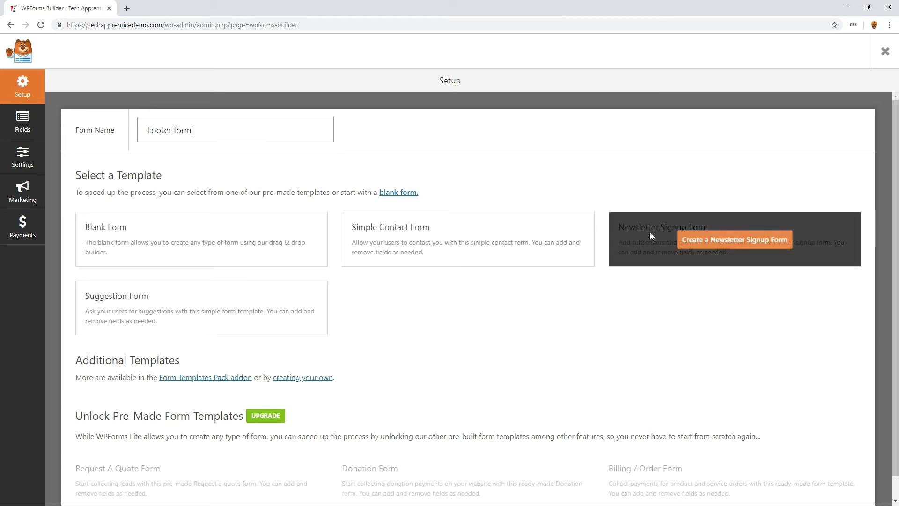
click(714, 241)
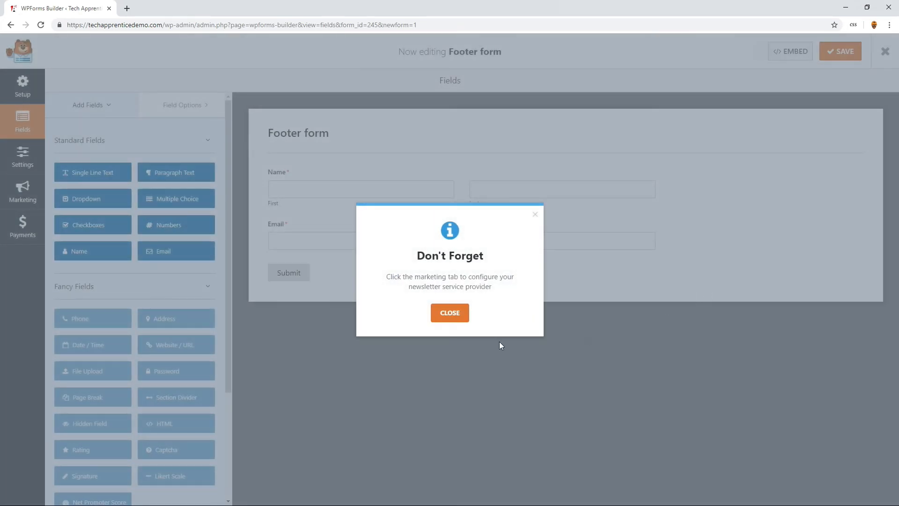
click(448, 313)
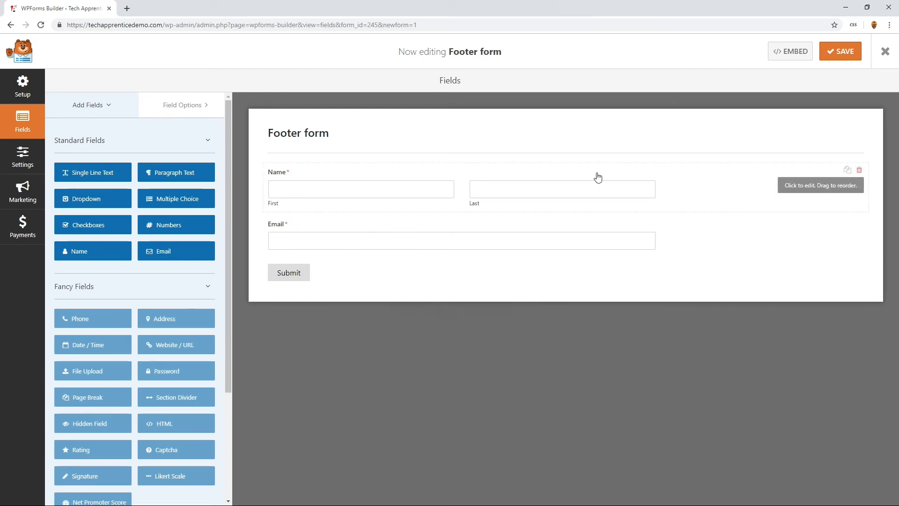
- Delete the Name field from the footer form and clear the Email field's label
click(859, 171)
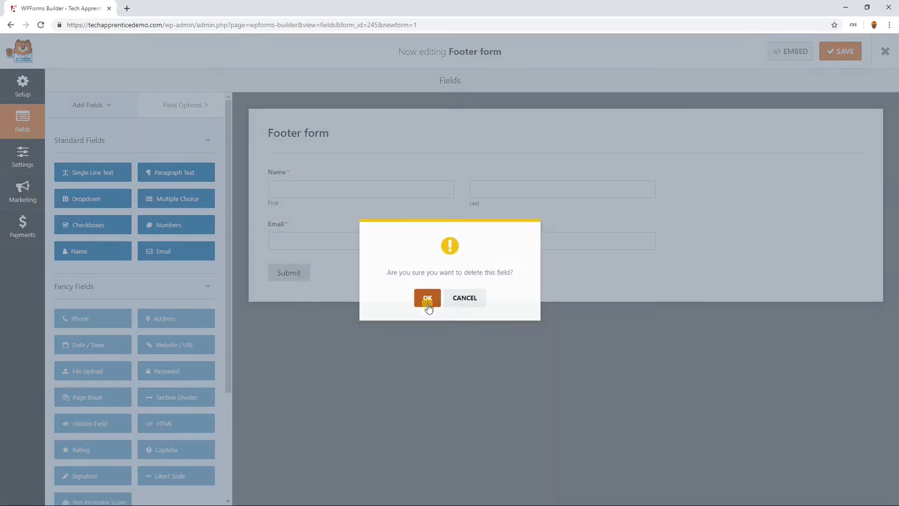
click(424, 302)
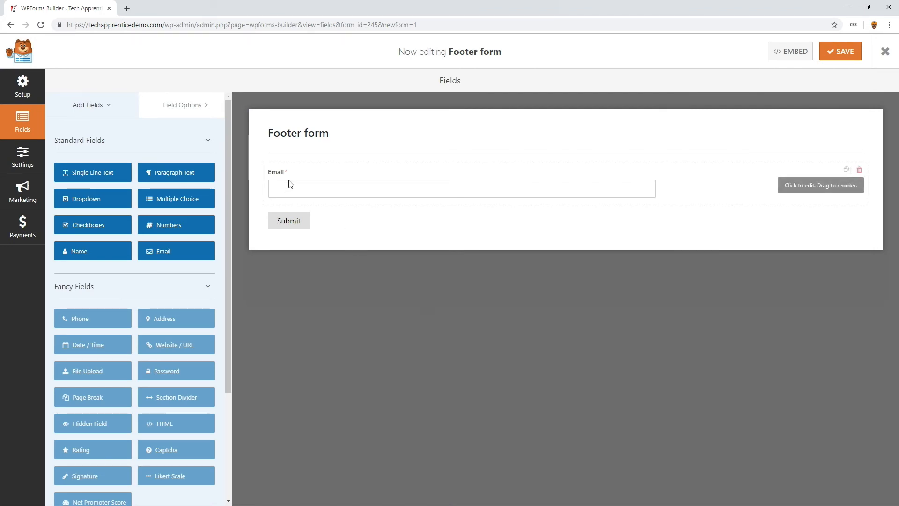
click(329, 176)
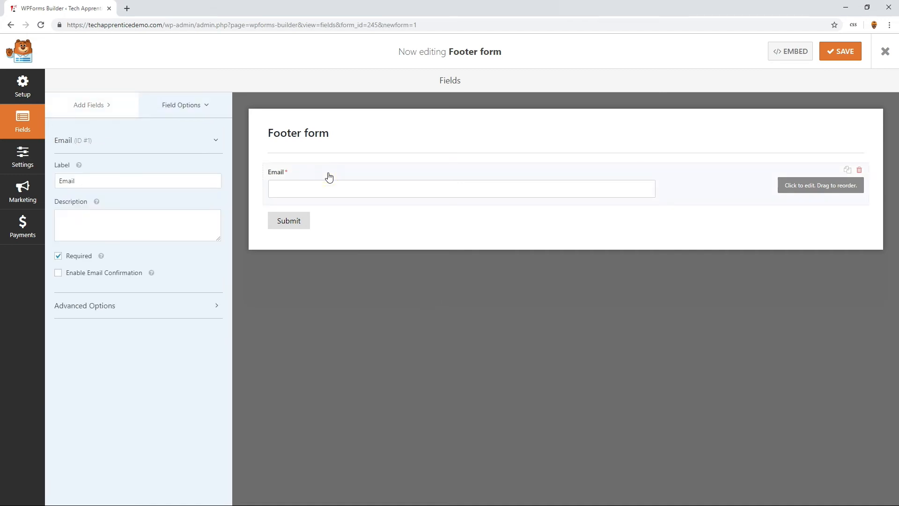
double_click(96, 181)
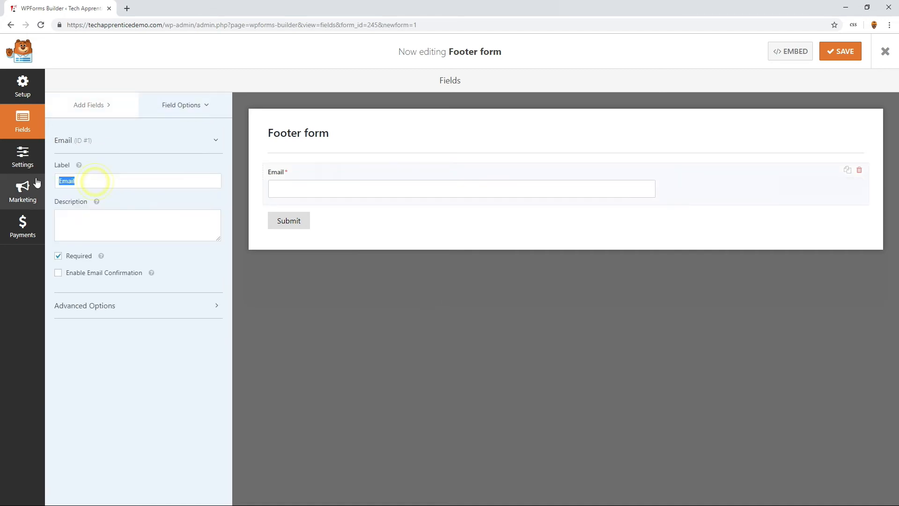
key(BackSpace)
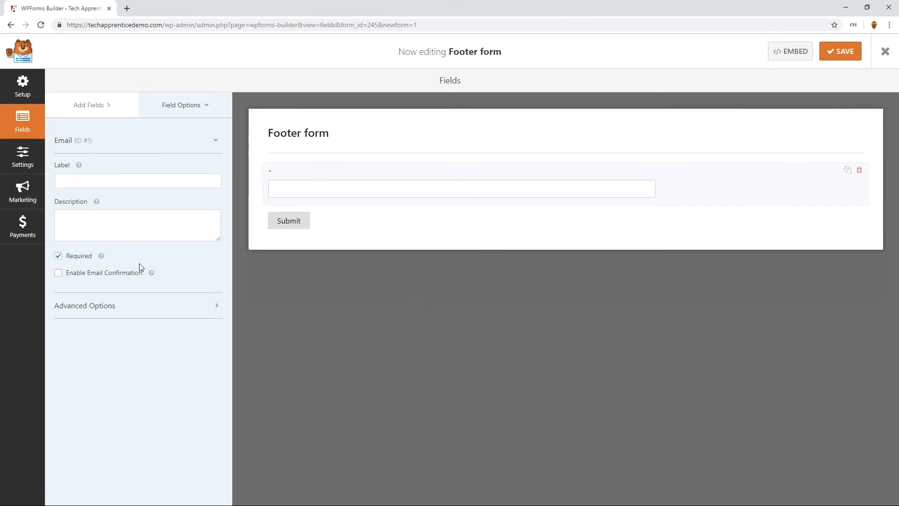
- Set the email field's placeholder text to "Enter Email Address" by pasting it, and save the form
click(127, 312)
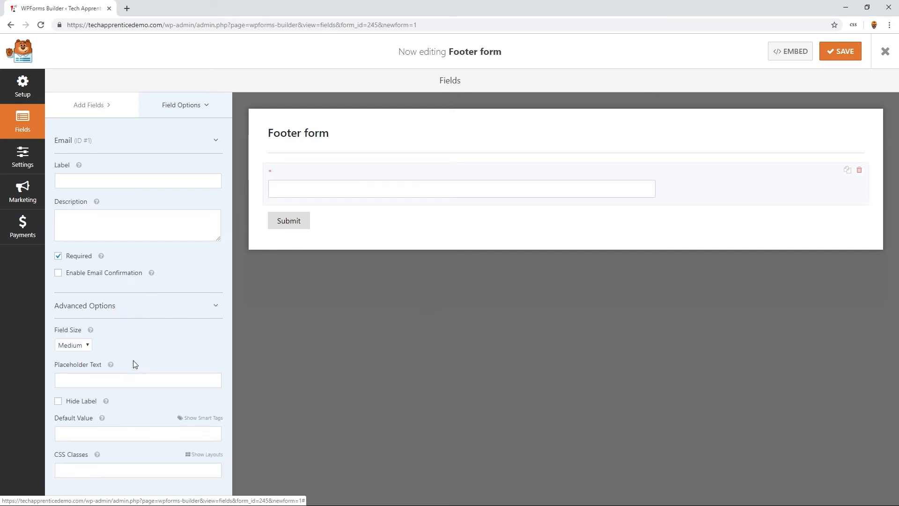
click(100, 381)
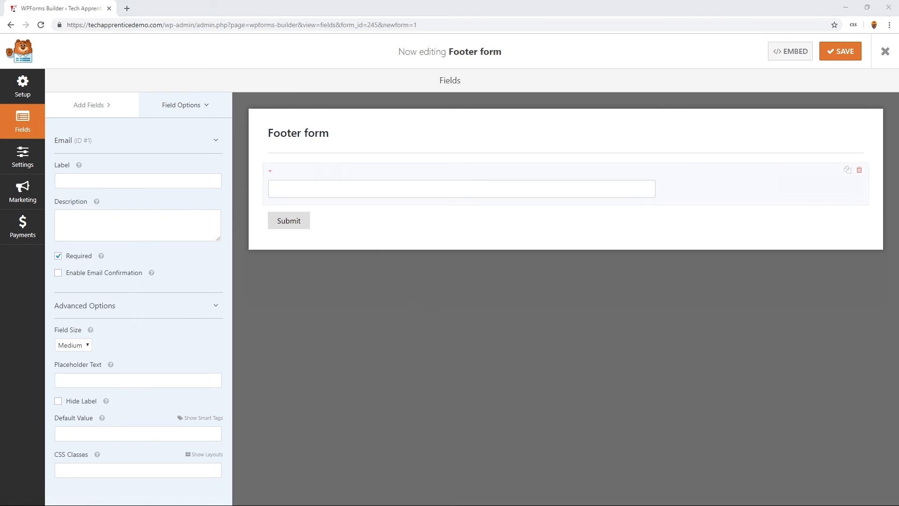
right_click(76, 380)
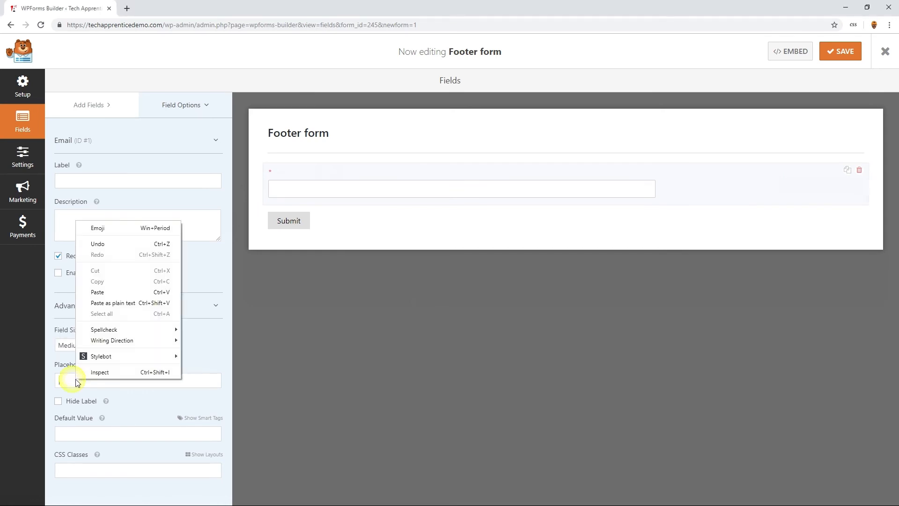
click(100, 292)
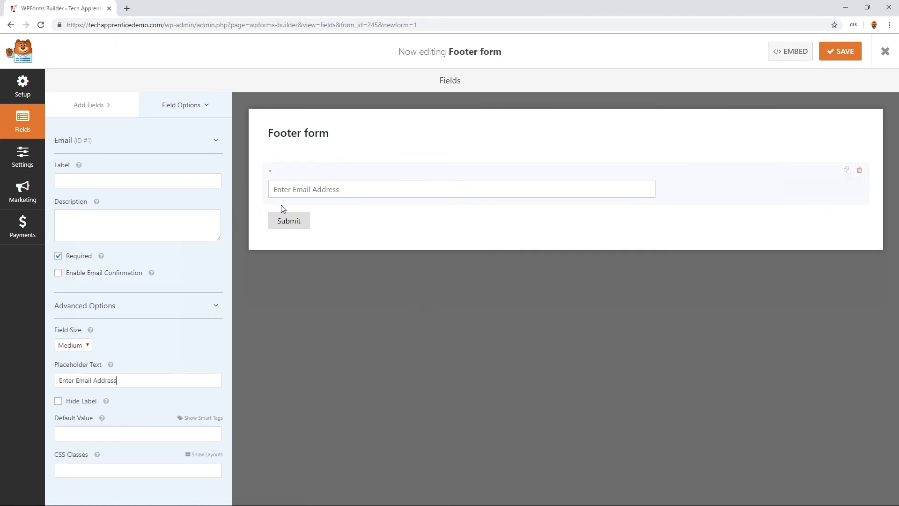
click(845, 53)
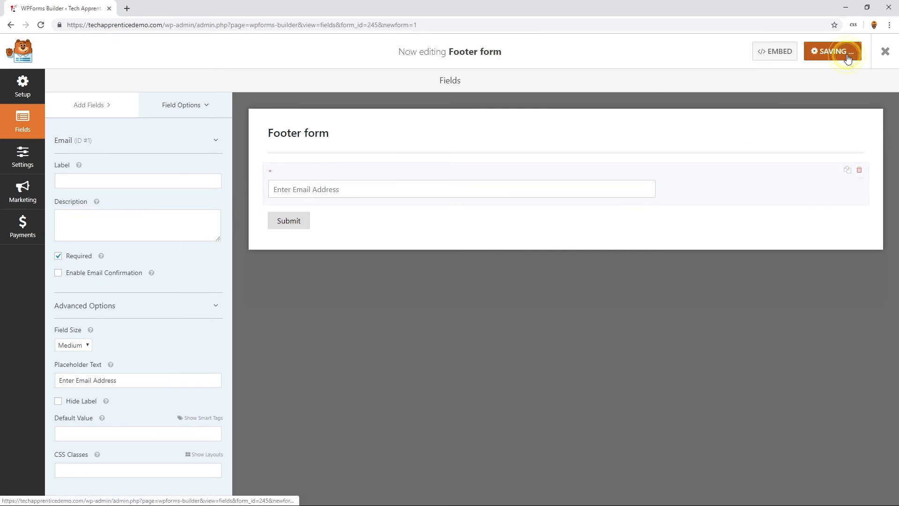
- Change the footer form's confirmation message to "Thanks for joining!", save the form, and close the form builder
click(282, 225)
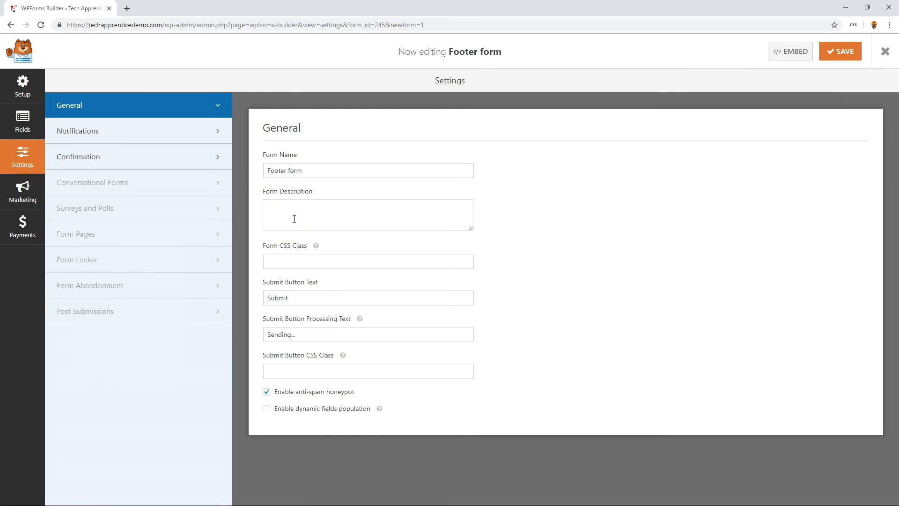
click(150, 159)
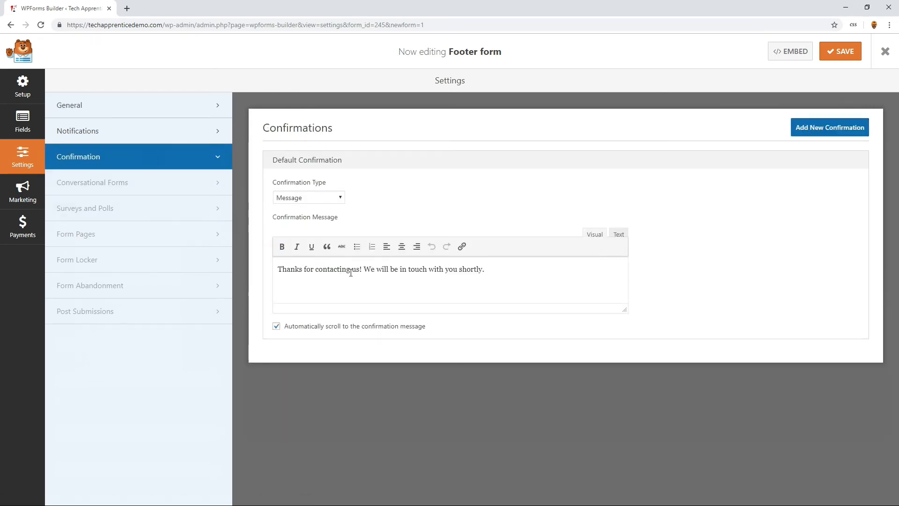
drag(499, 270, 316, 264)
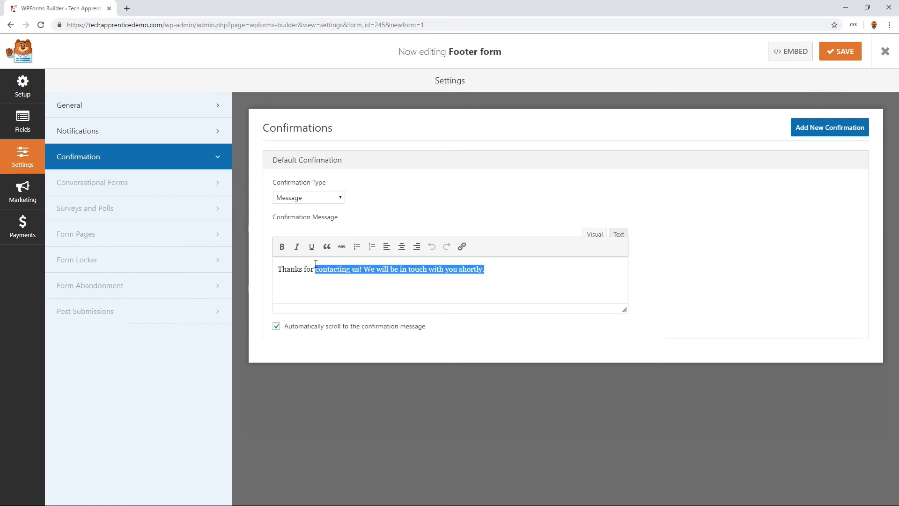
text(joining)
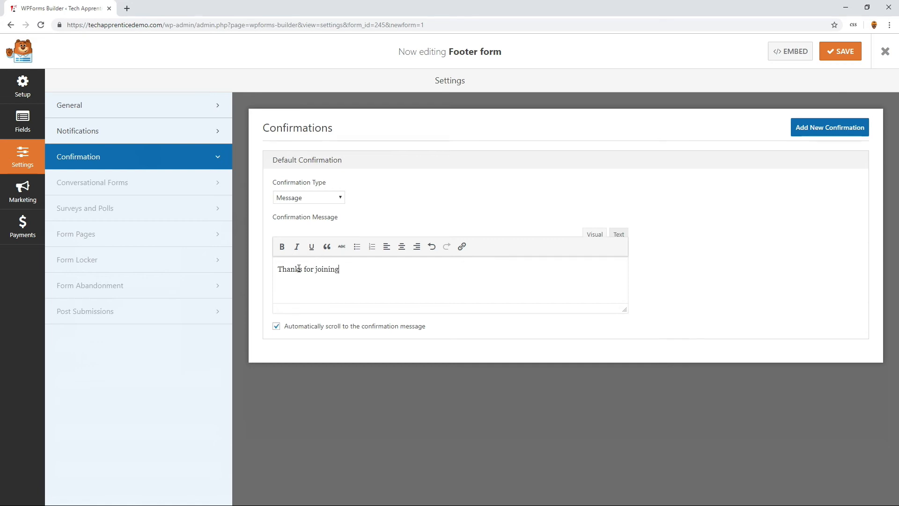
text(!)
click(831, 58)
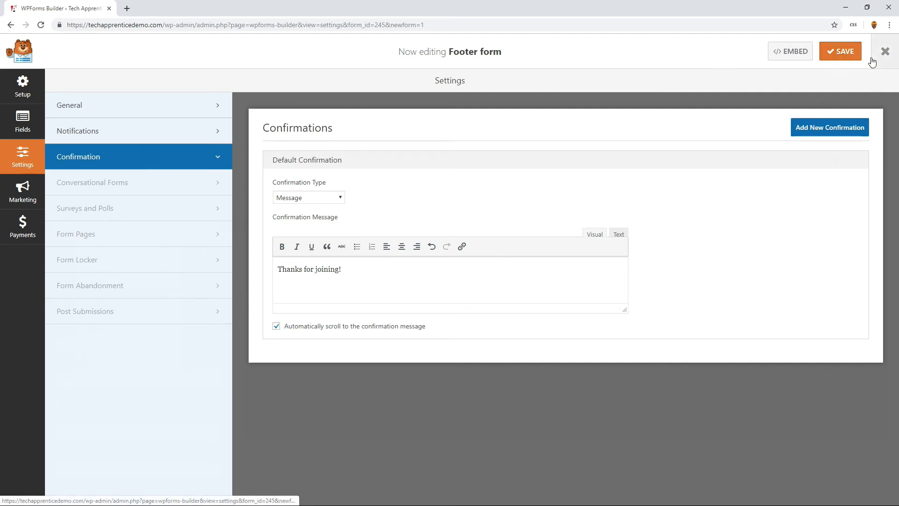
click(886, 52)
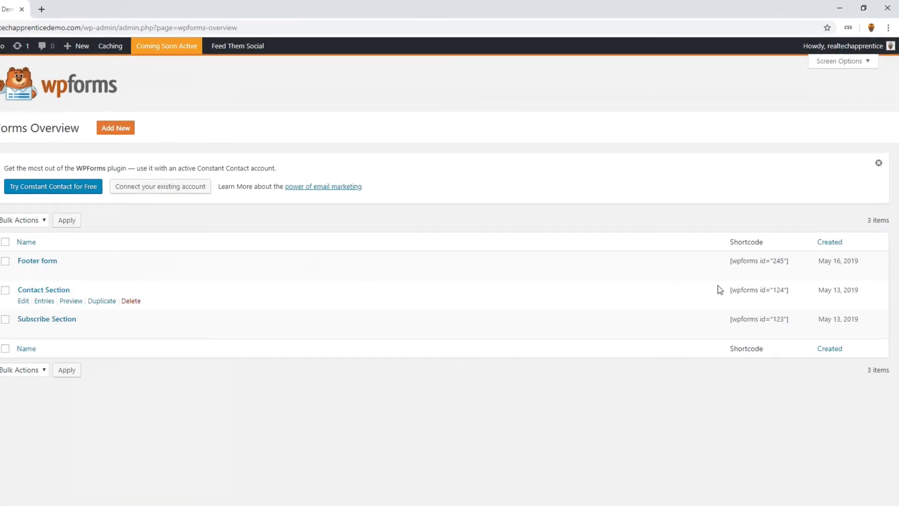
- Copy the Footer form's shortcode from the forms overview
drag(799, 262, 725, 264)
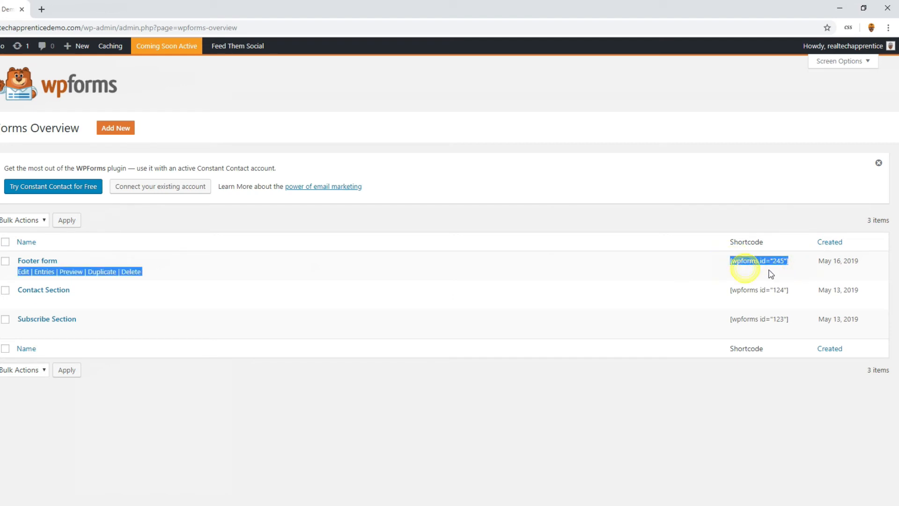
click(780, 269)
drag(790, 263, 729, 266)
right_click(729, 266)
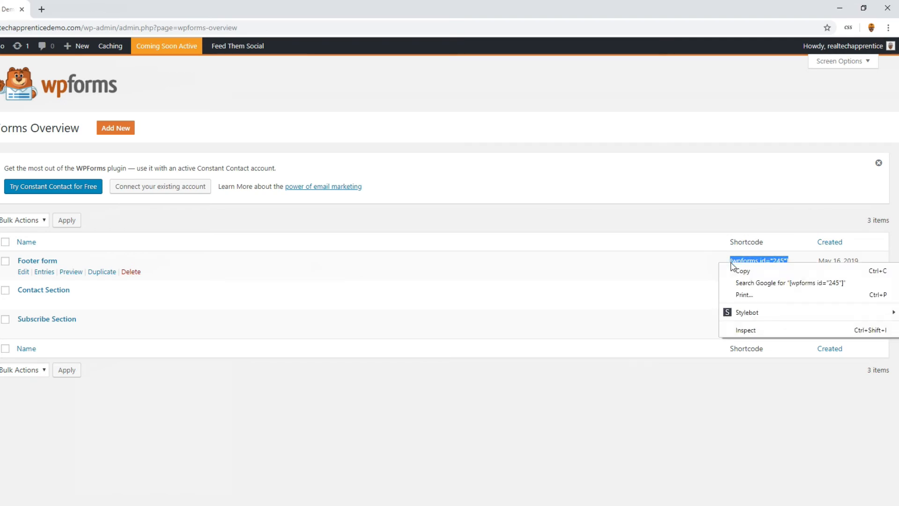
click(751, 276)
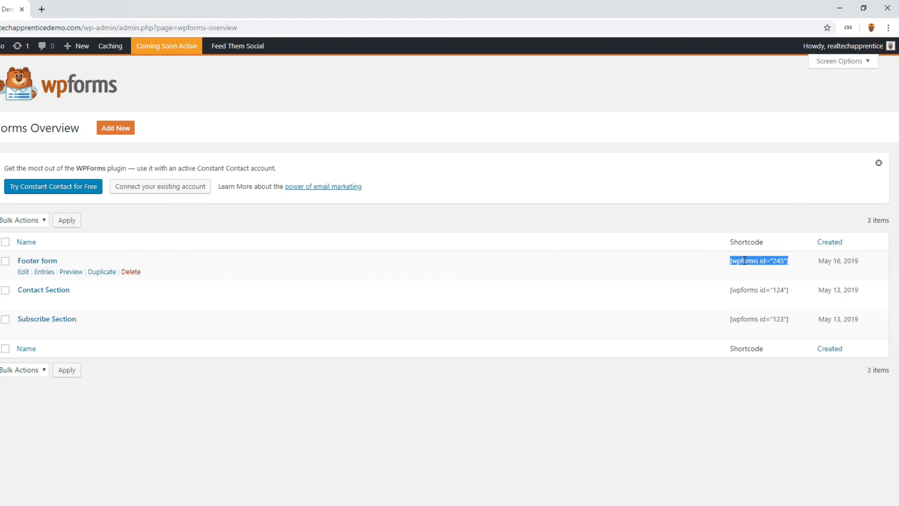
right_click(721, 258)
click(745, 269)
- Switch to Notepad, replace all its text with the shortcode [wpforms id="245"], and move the window out of the way
key(alt+Tab)
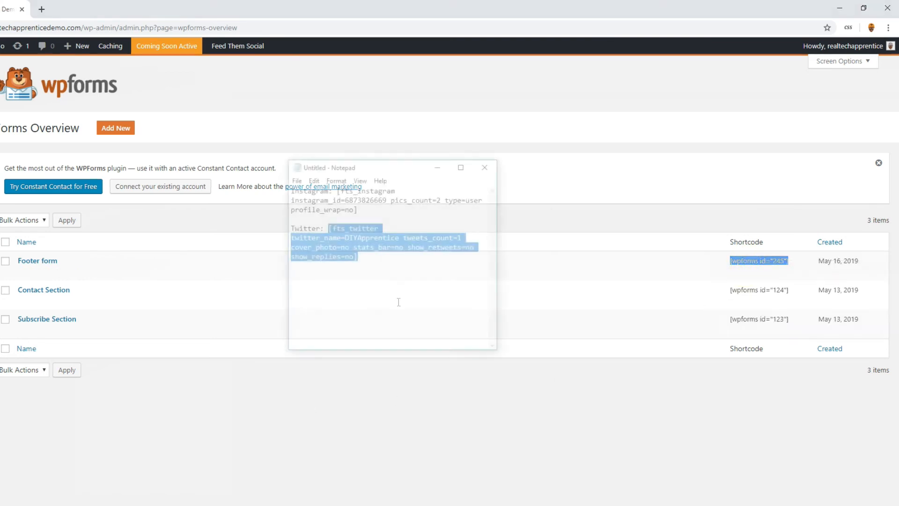
click(386, 301)
drag(374, 259, 281, 176)
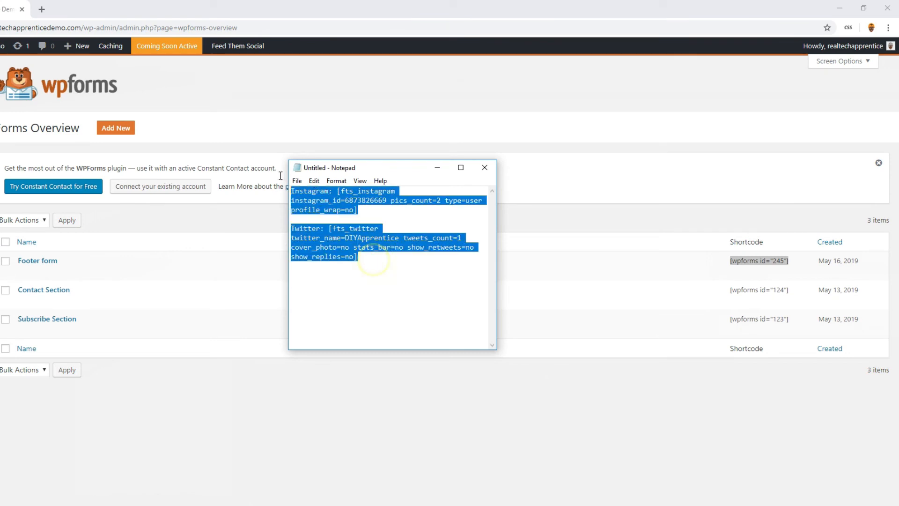
key(ctrl+v)
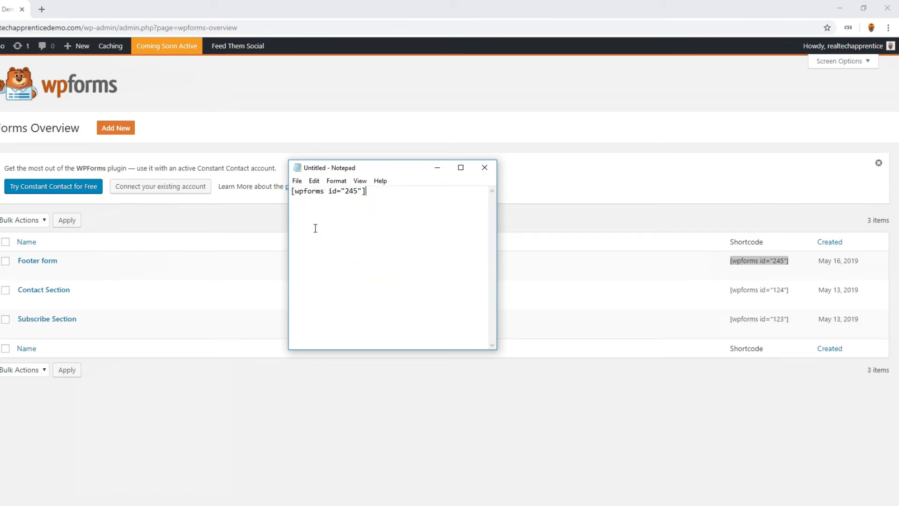
drag(388, 167, 0, 78)
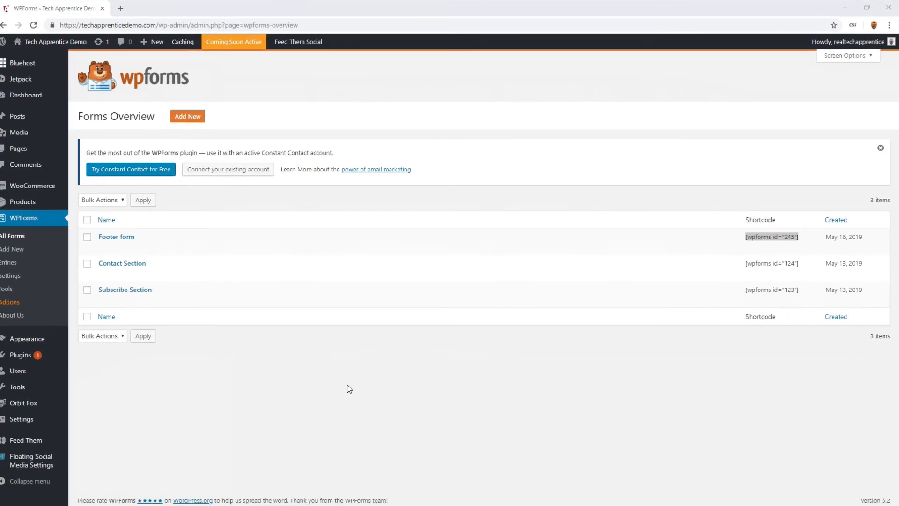
- Open the Footer Three widget area in the site Customizer and add a Custom HTML widget
mouse_move(42, 342)
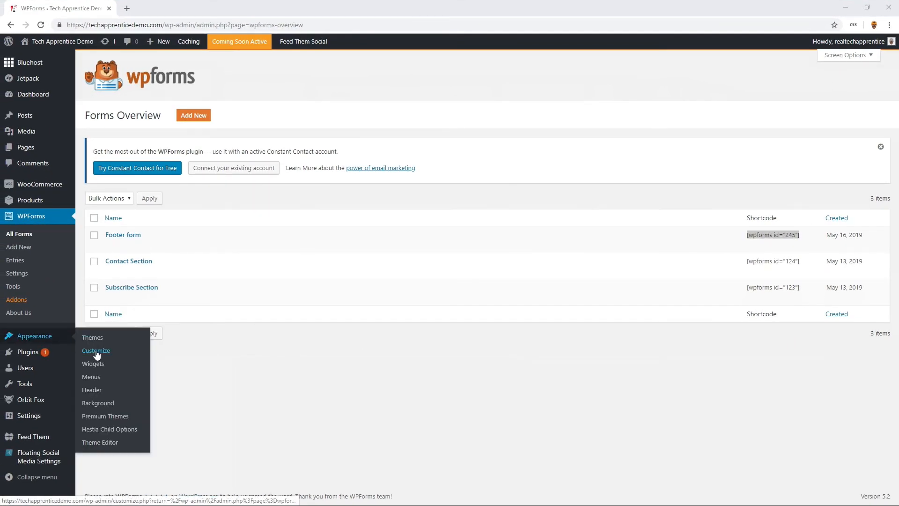
click(97, 354)
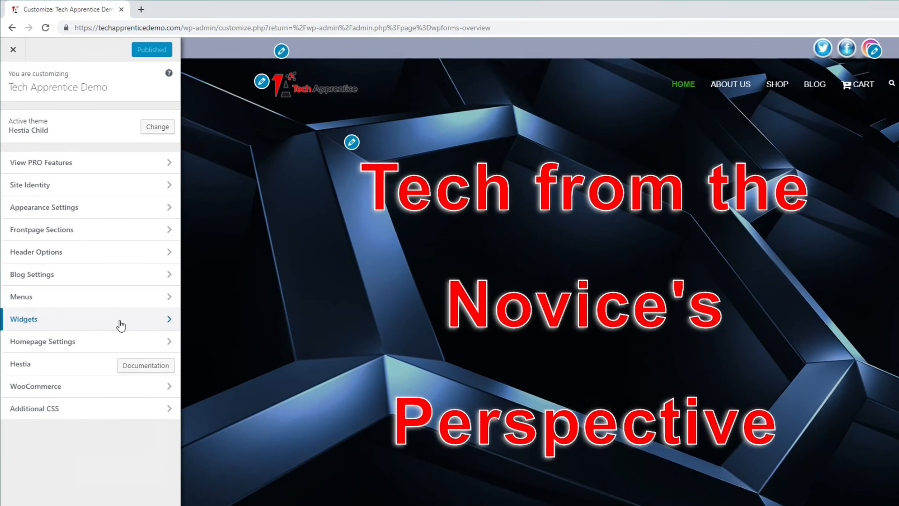
click(121, 325)
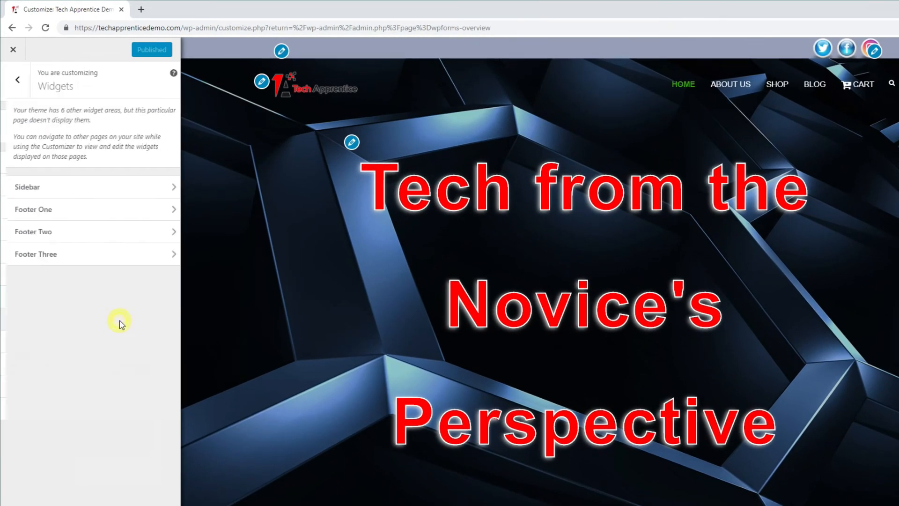
click(126, 262)
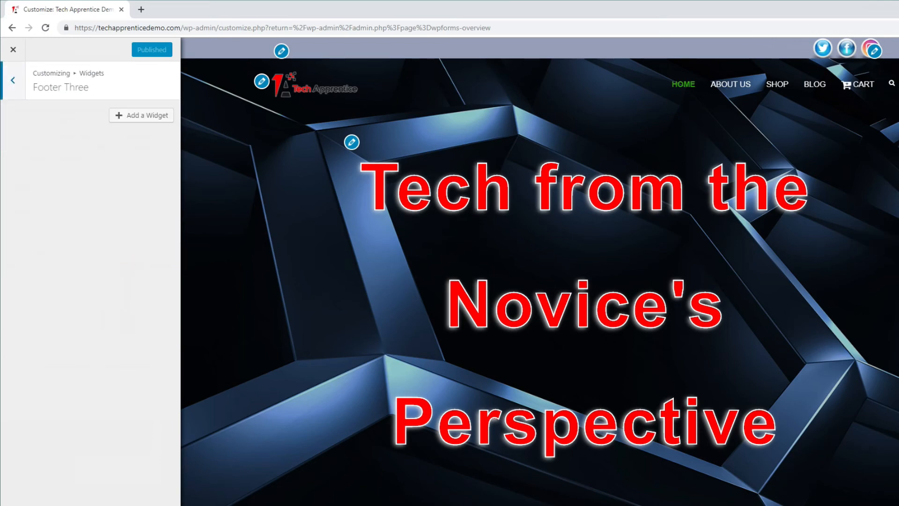
scroll(540, 271, down, 20)
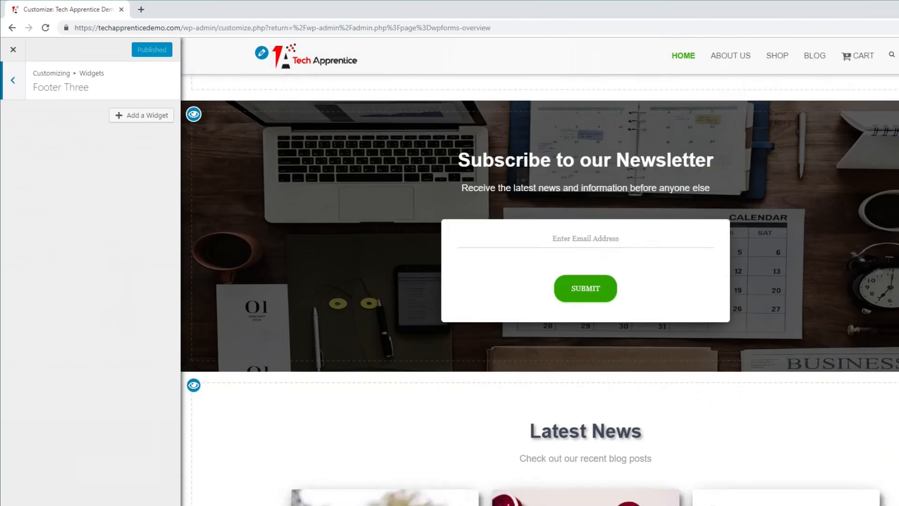
scroll(539, 272, down, 2)
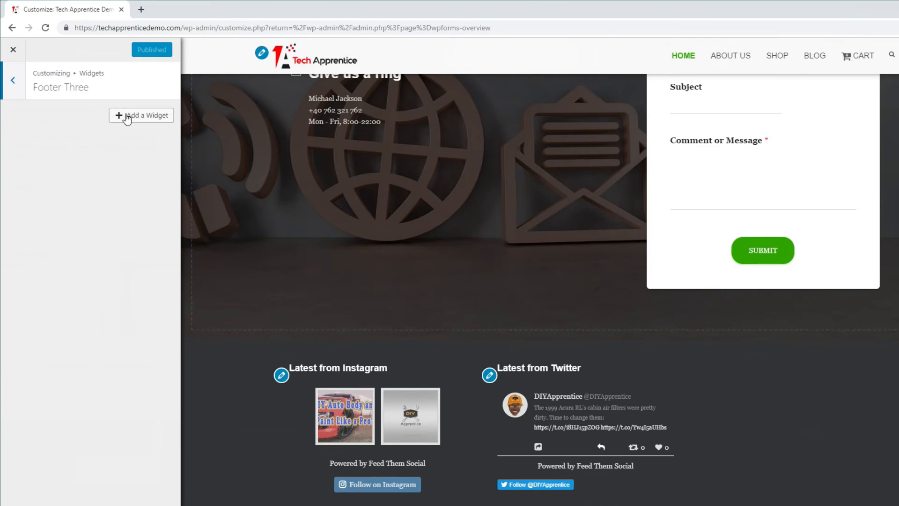
click(138, 117)
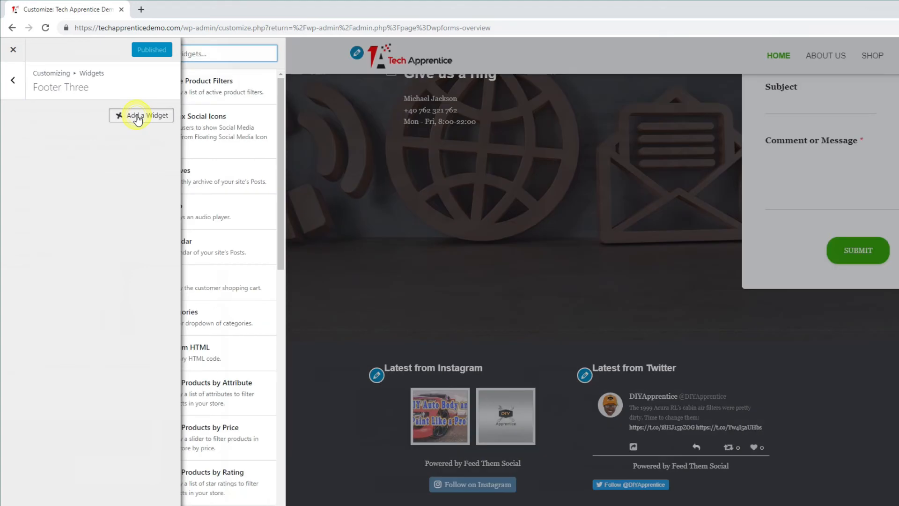
click(236, 359)
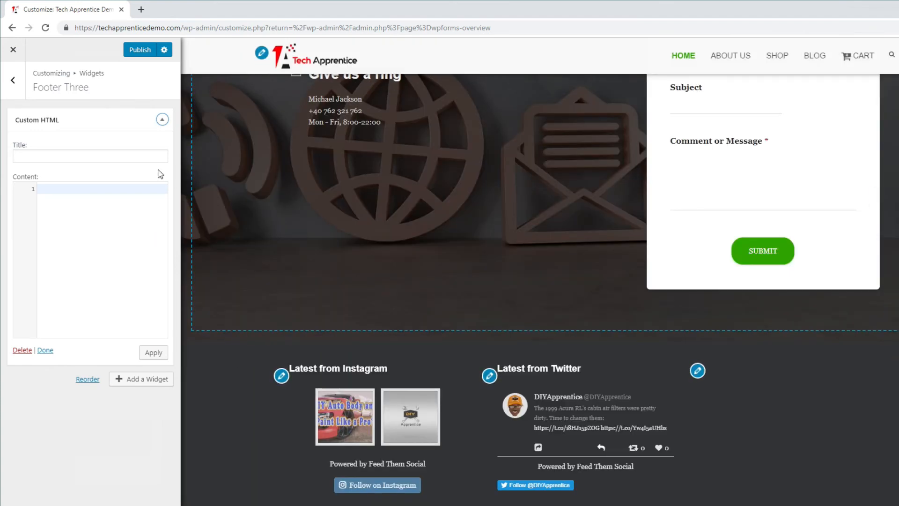
- Title the new Custom HTML widget "Join the Club!" by pasting the text
click(76, 154)
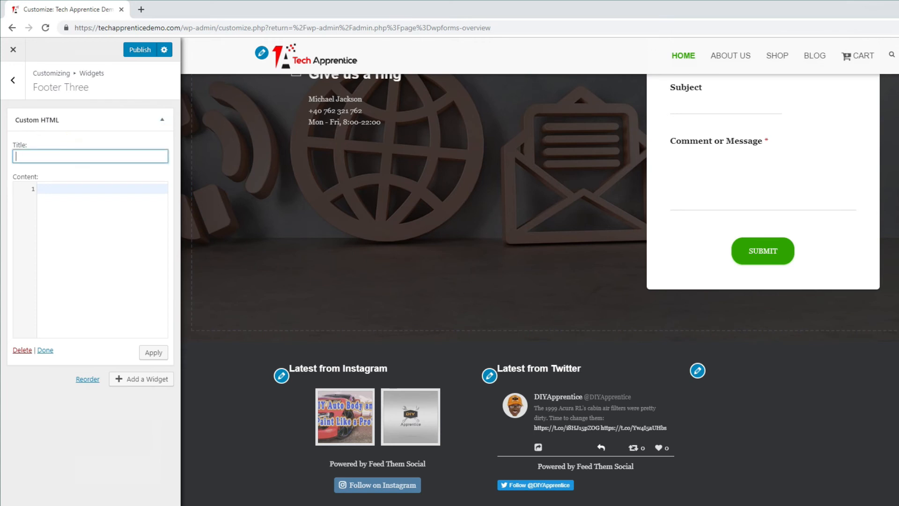
key(alt+Tab)
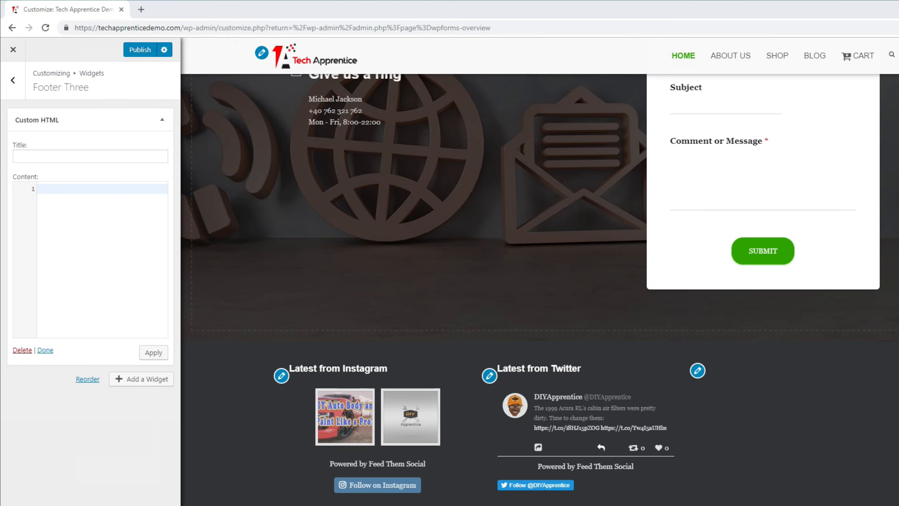
right_click(60, 156)
click(82, 235)
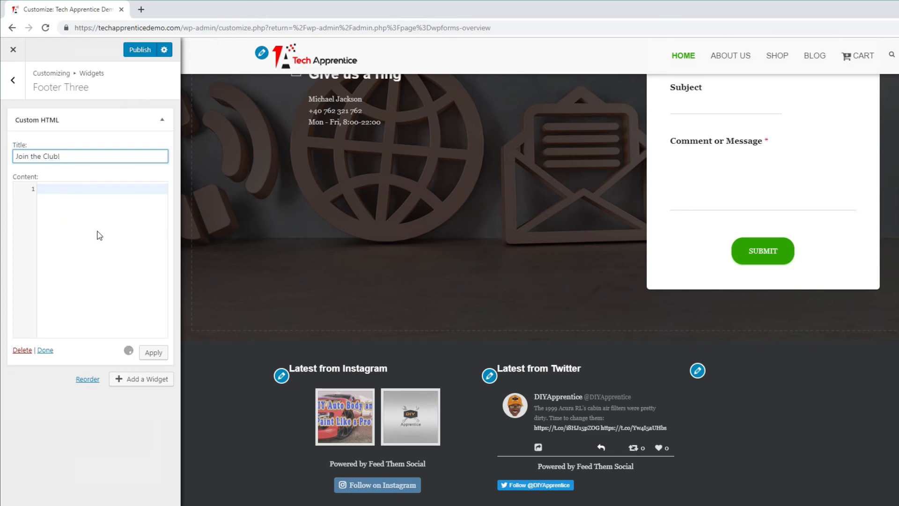
- Paste the paragraph "<p>Get exclusive club member discounts!</p>" into the widget's content
click(85, 193)
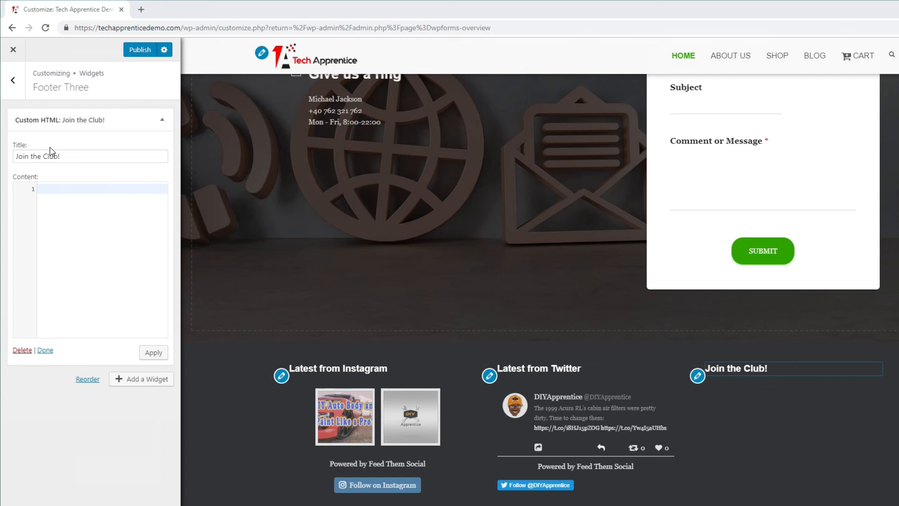
right_click(64, 190)
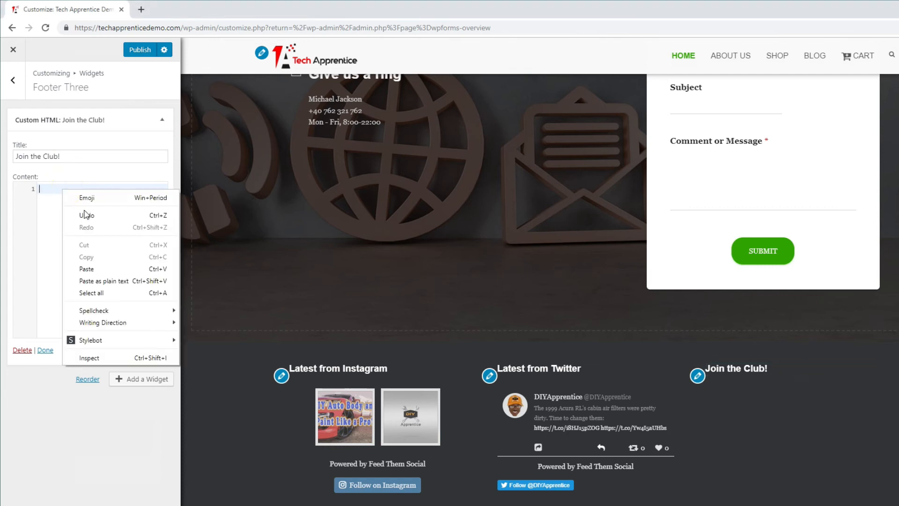
click(93, 269)
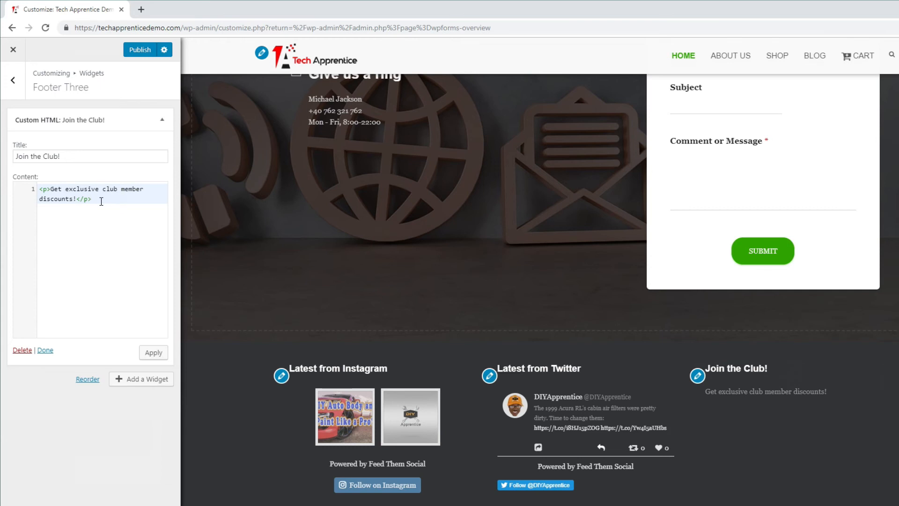
- Copy the shortcode [wpforms id="245"] from Notepad and paste it on a new second line of the widget's content
key(Return)
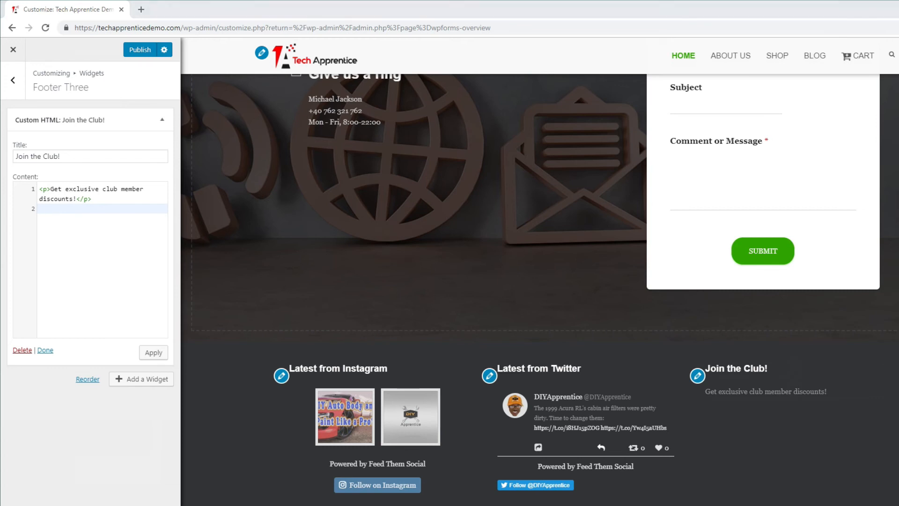
drag(137, 55, 388, 187)
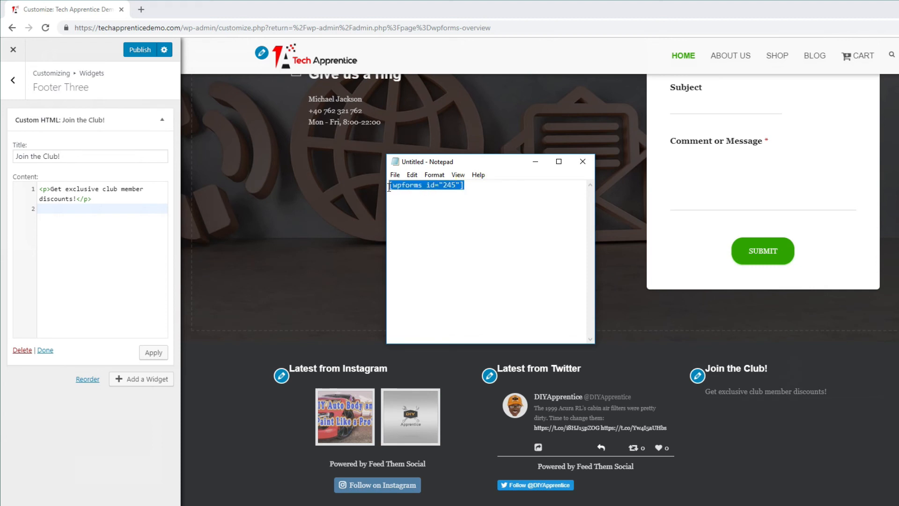
right_click(409, 186)
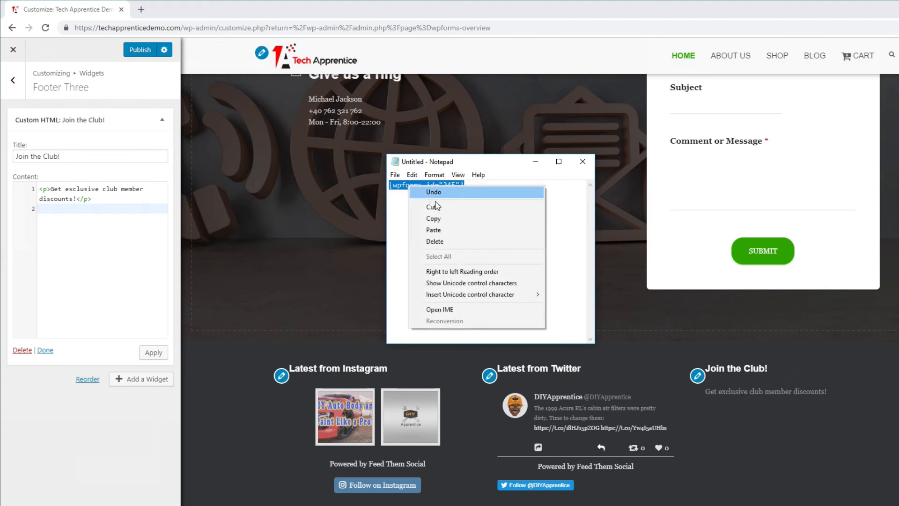
click(445, 222)
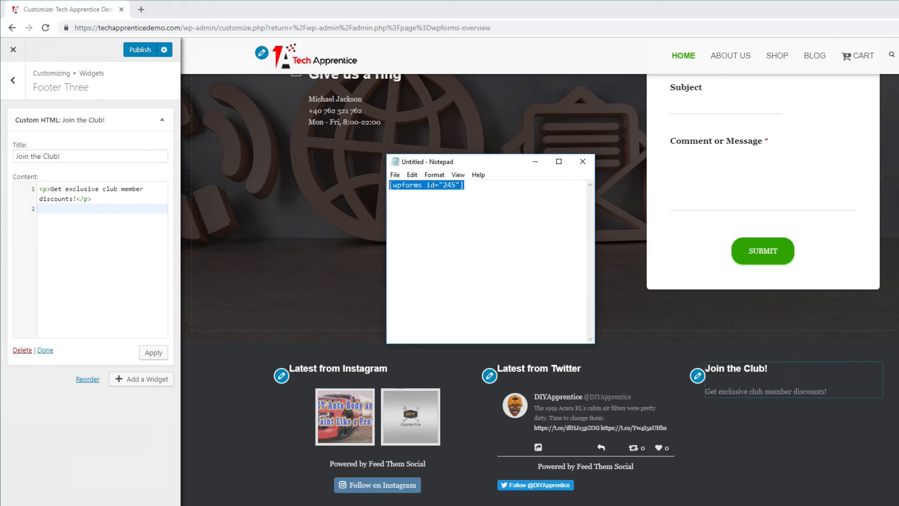
click(47, 208)
right_click(49, 214)
click(80, 296)
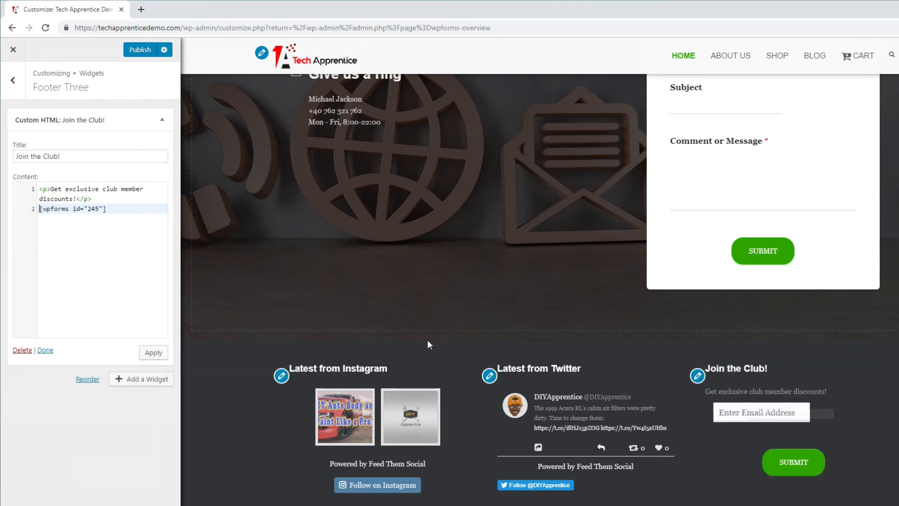
- Apply and publish the Footer Three widget changes, and exit the Customizer
click(162, 355)
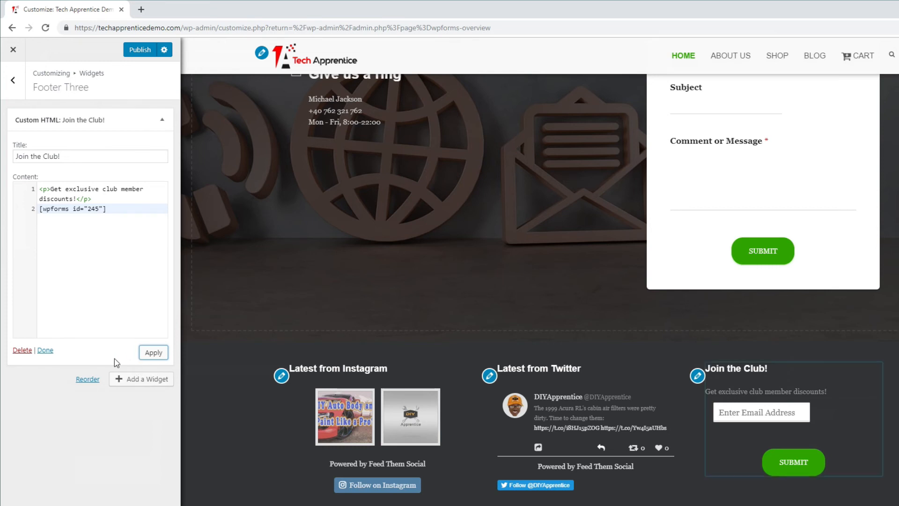
click(45, 350)
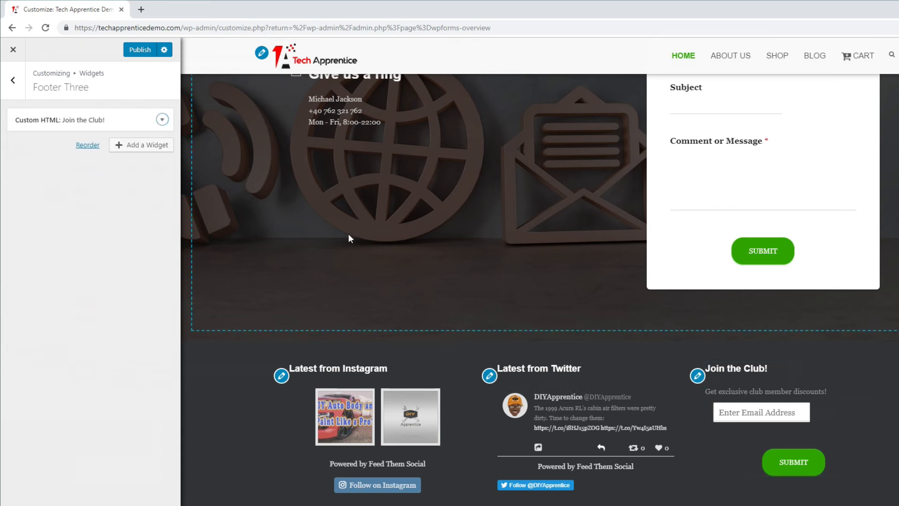
click(143, 51)
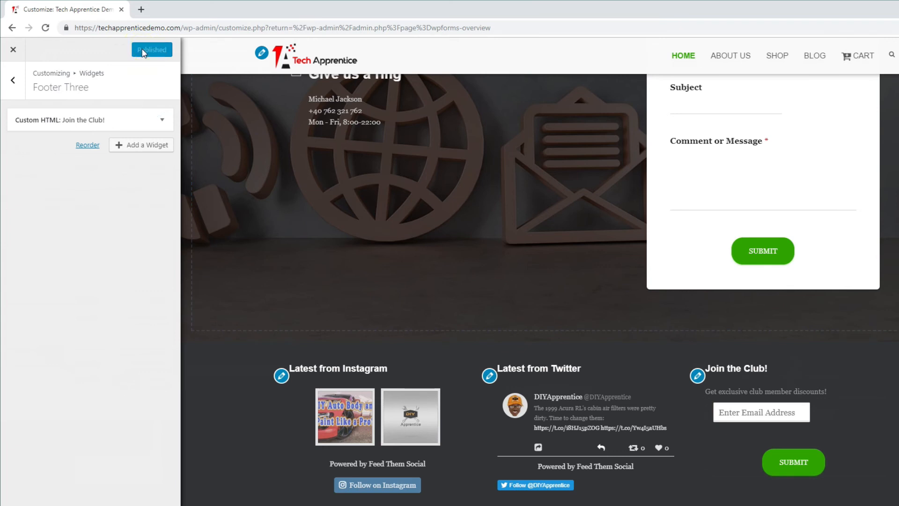
click(14, 51)
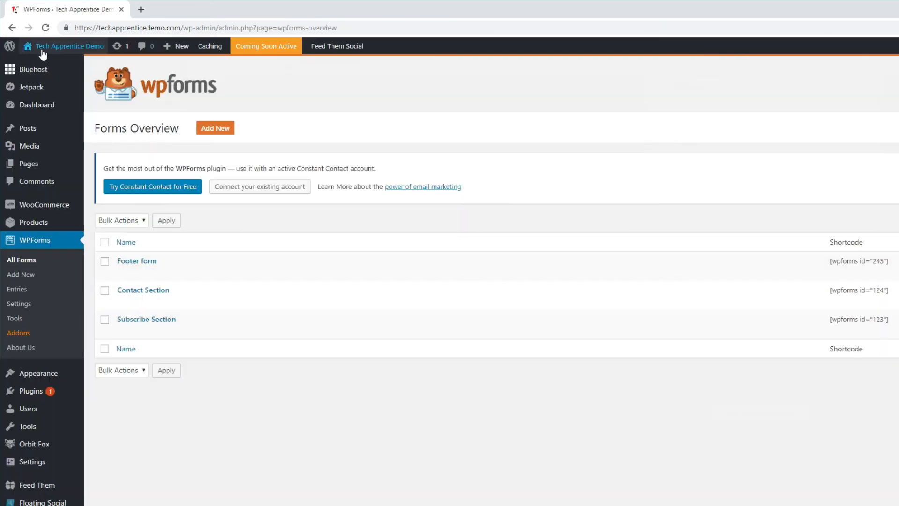
- Visit the live Tech Apprentice Demo site and examine the new sign-up form in the homepage footer
mouse_move(44, 55)
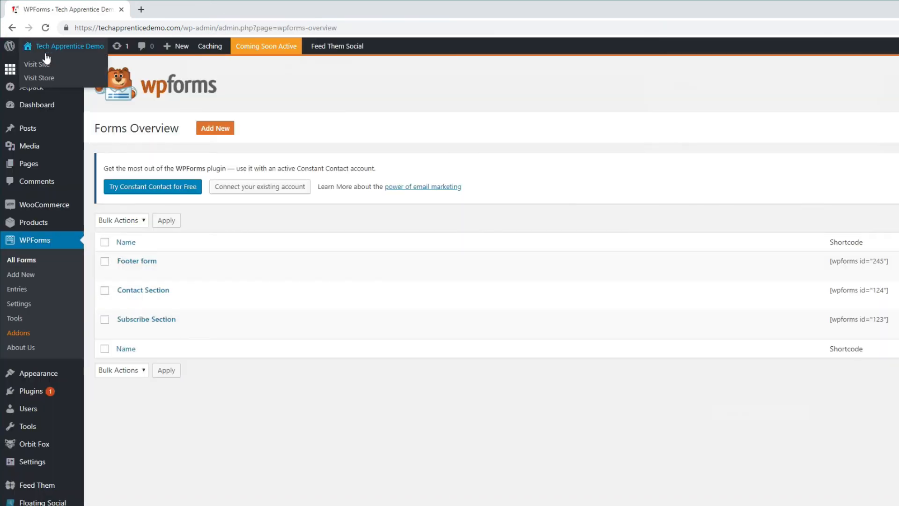
click(46, 65)
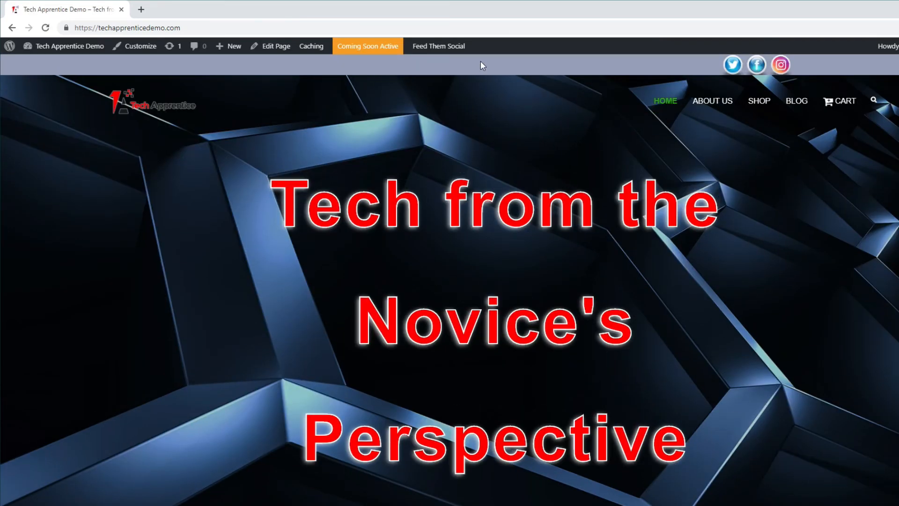
scroll(449, 280, down, 15)
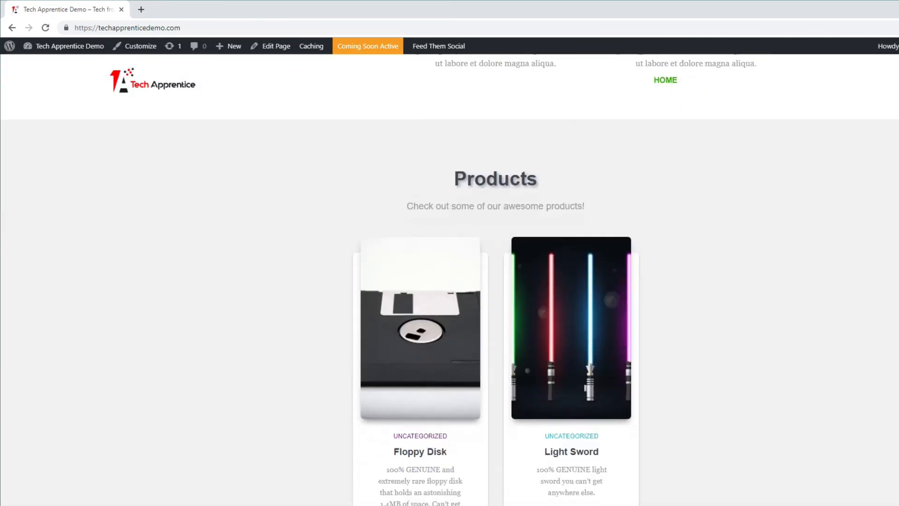
scroll(449, 281, down, 15)
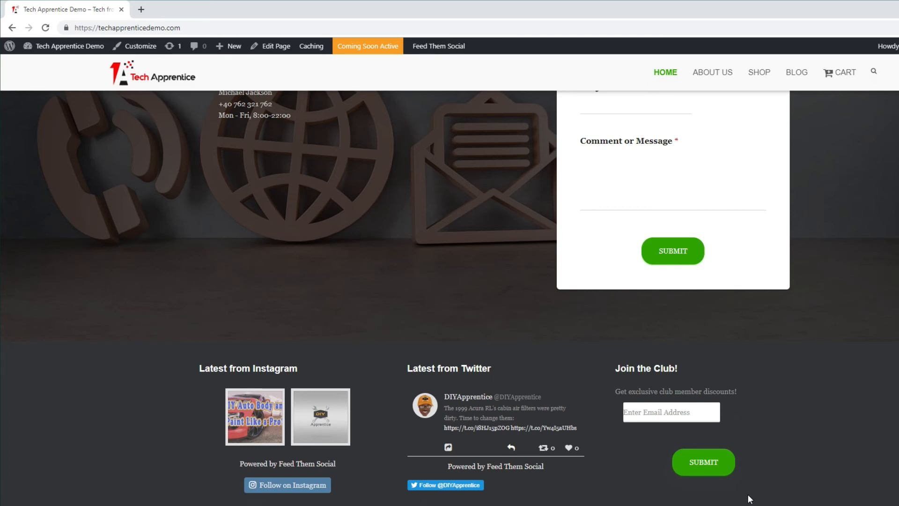
- Customize the site's Footer Three widget area and add an Acurax Social Icons widget to it
click(137, 48)
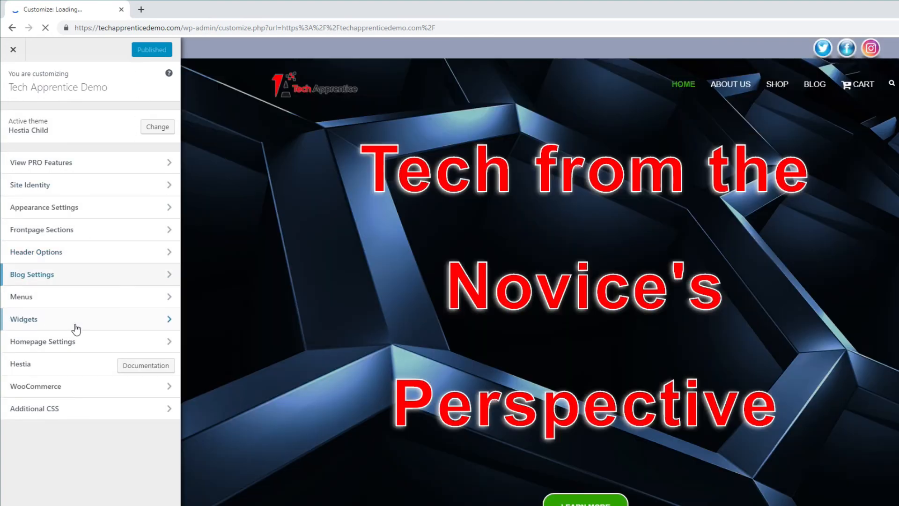
click(75, 328)
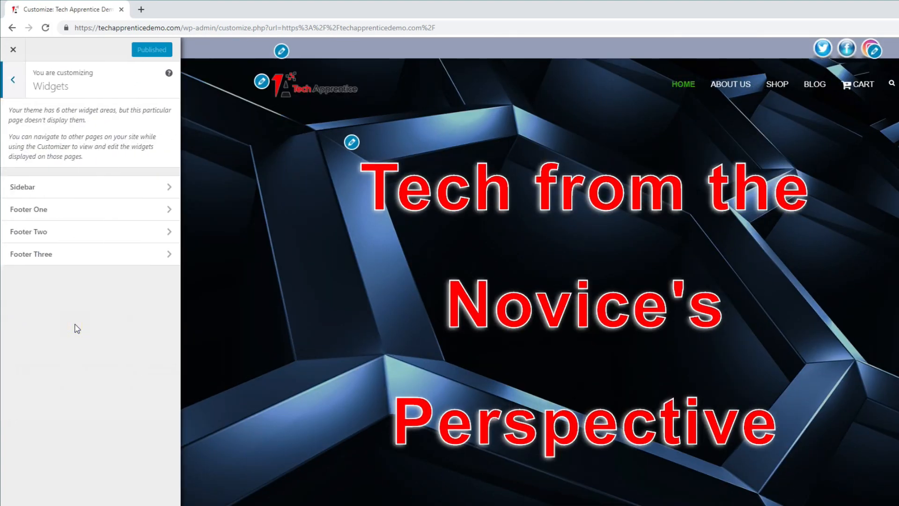
click(83, 257)
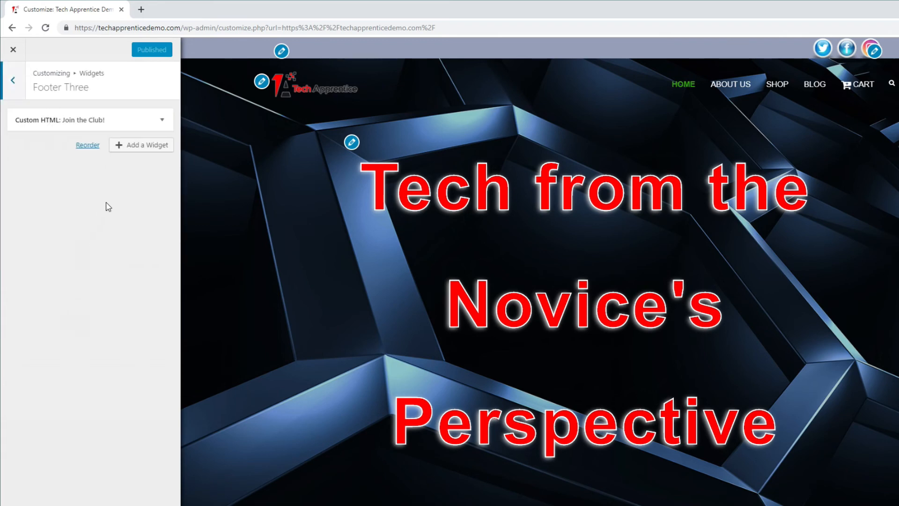
click(135, 151)
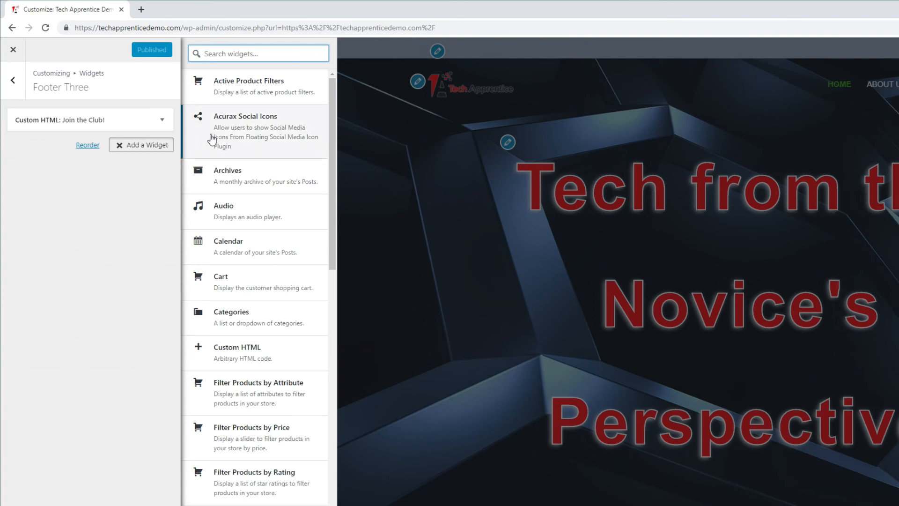
click(243, 136)
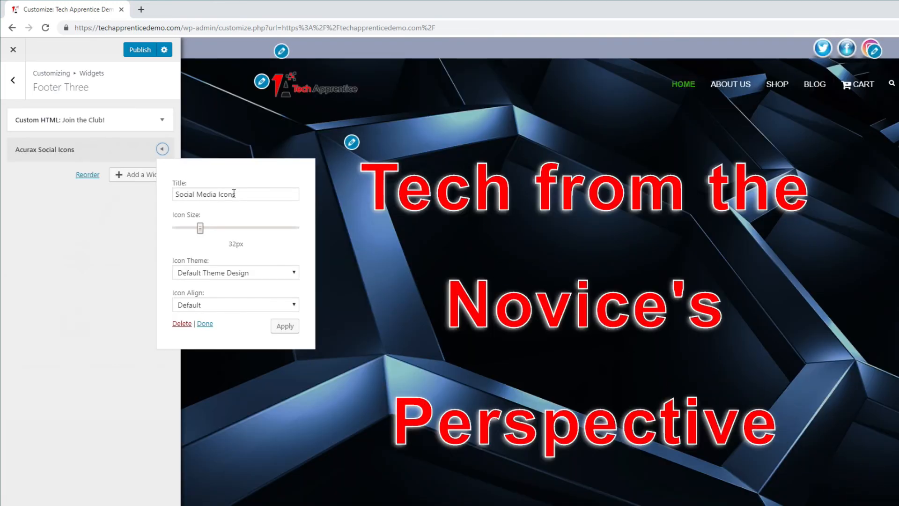
- Replace the Acurax Social Icons widget's title with "Please Follow Us"
drag(243, 194, 166, 195)
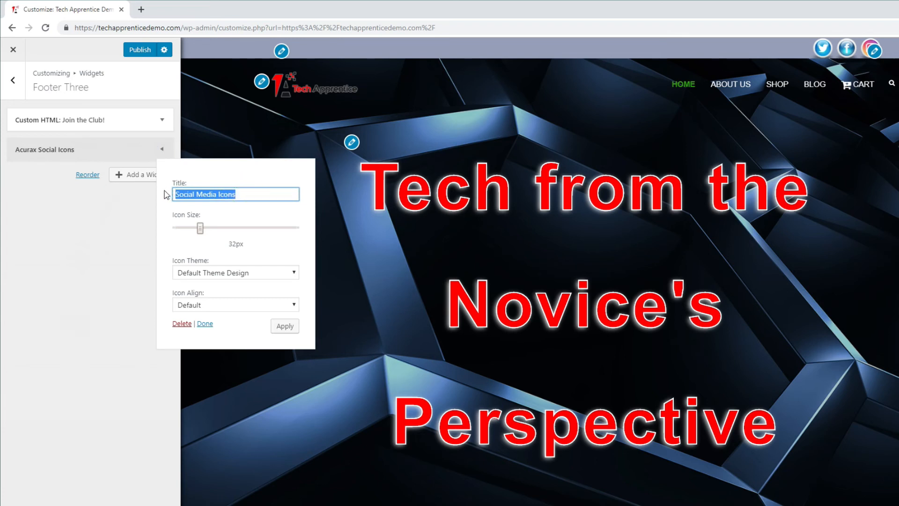
text(Please)
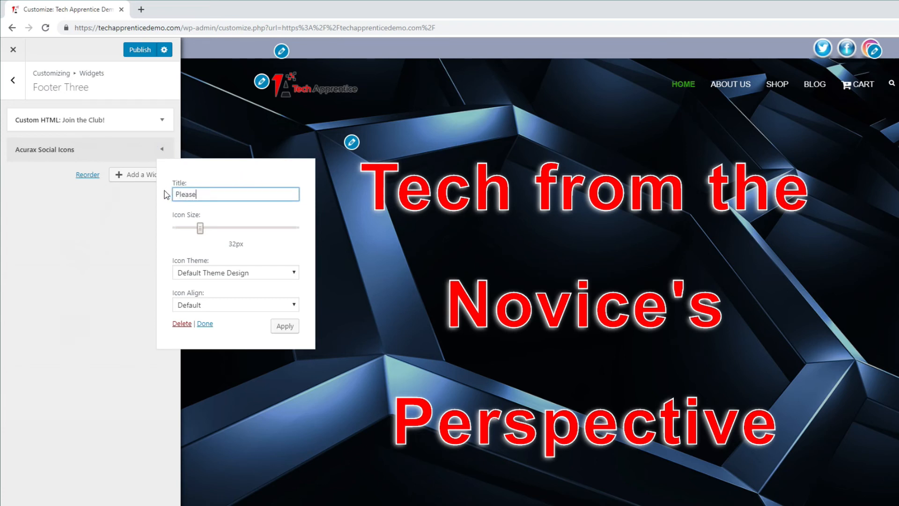
text( Follow Us)
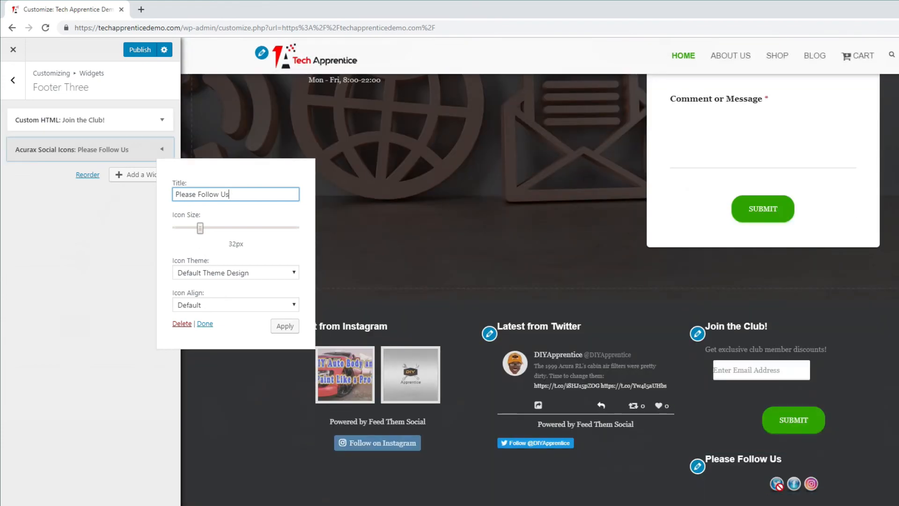
- Set the social icons' size to 45px and their alignment to Center, apply the settings and close the widget
drag(200, 232, 218, 234)
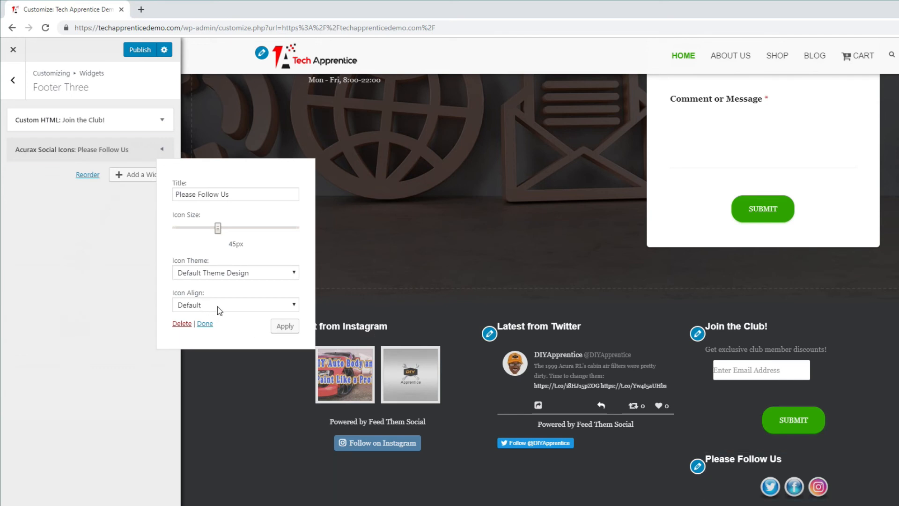
click(268, 305)
click(246, 338)
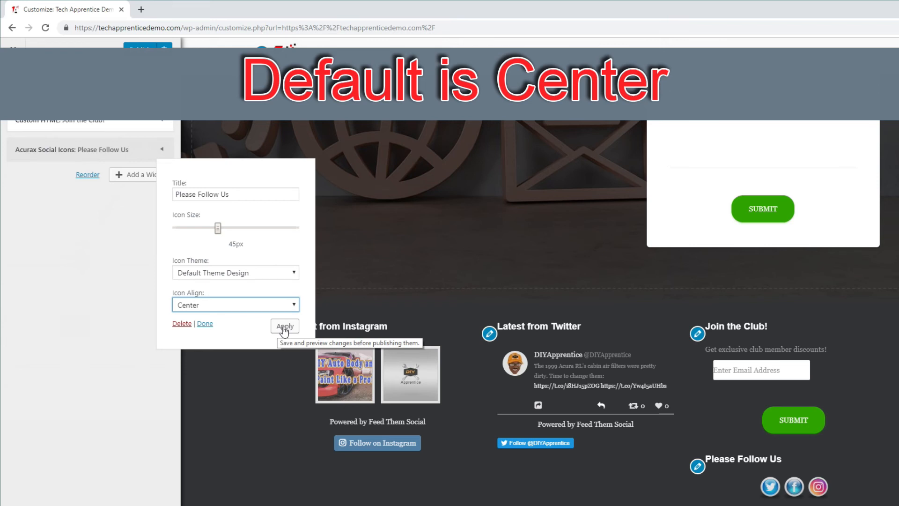
click(284, 326)
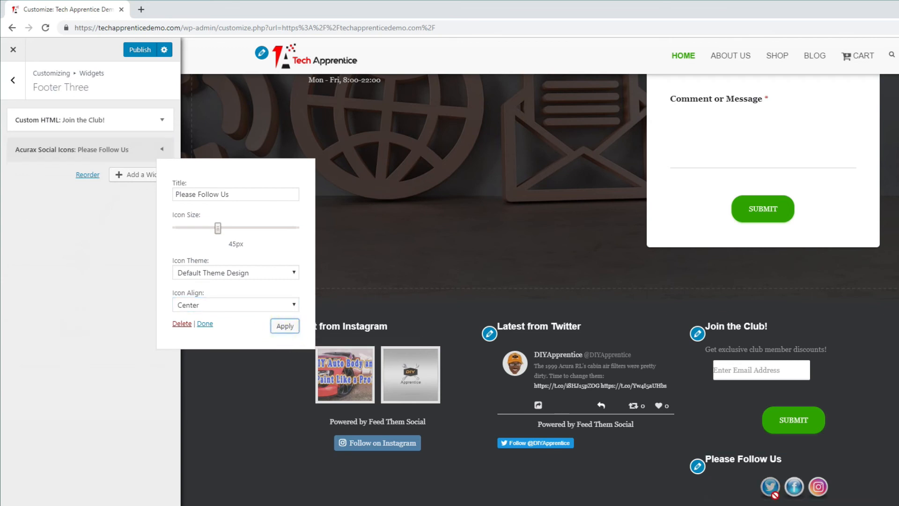
click(205, 324)
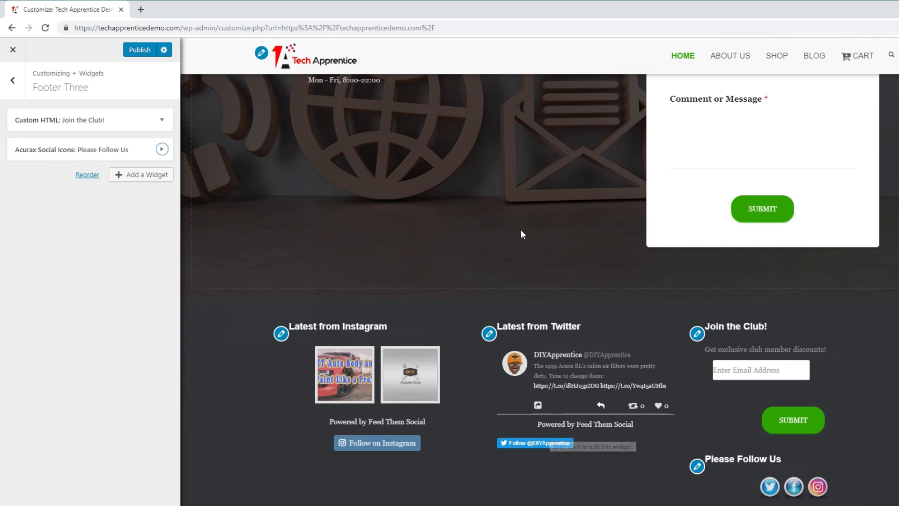
- Publish the Footer Three changes and open the Customizer's Additional CSS section
click(140, 55)
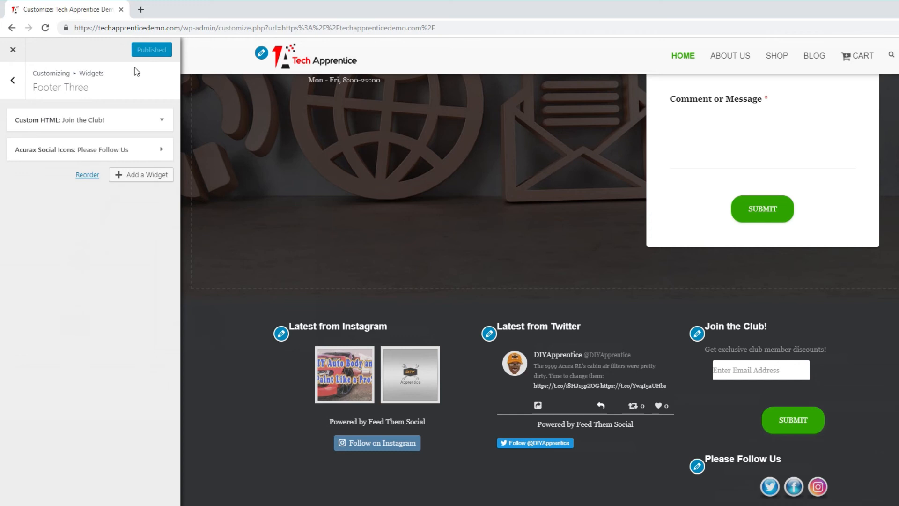
click(13, 85)
click(13, 85)
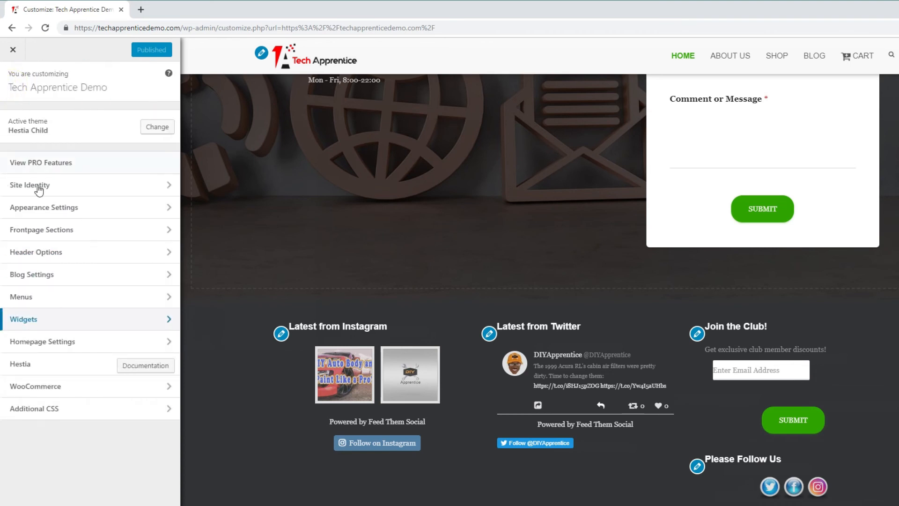
click(77, 417)
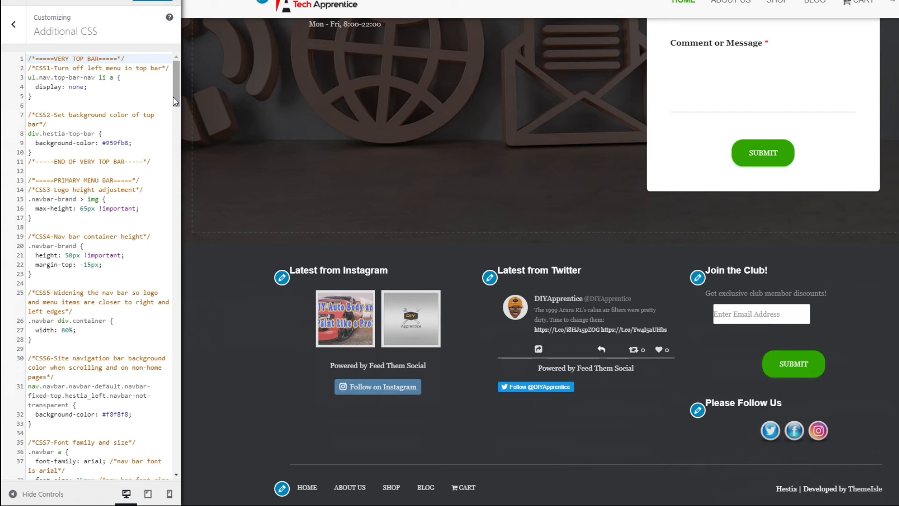
- Paste a FOOTER SECTION after the cart page CSS, with the CSS45 rule centering the h5 headings in footers 1, 2 and 3
drag(176, 101, 182, 488)
click(151, 473)
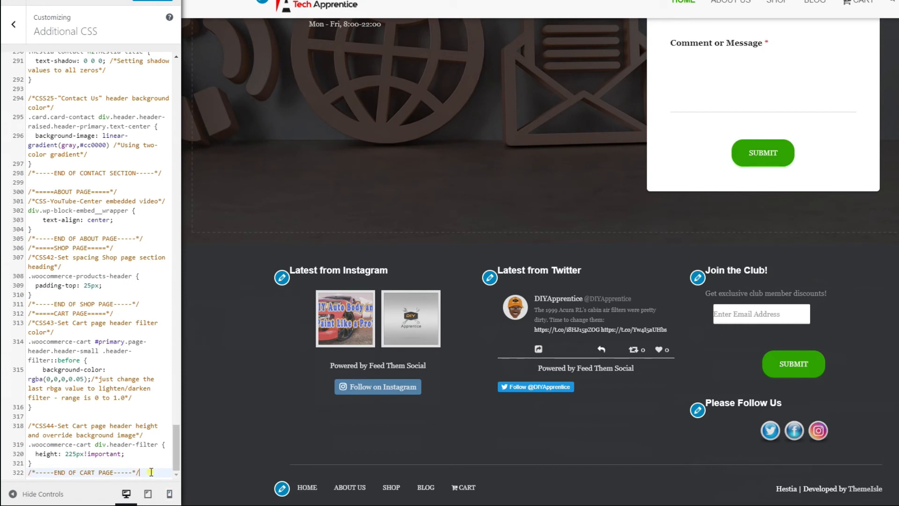
key(Return)
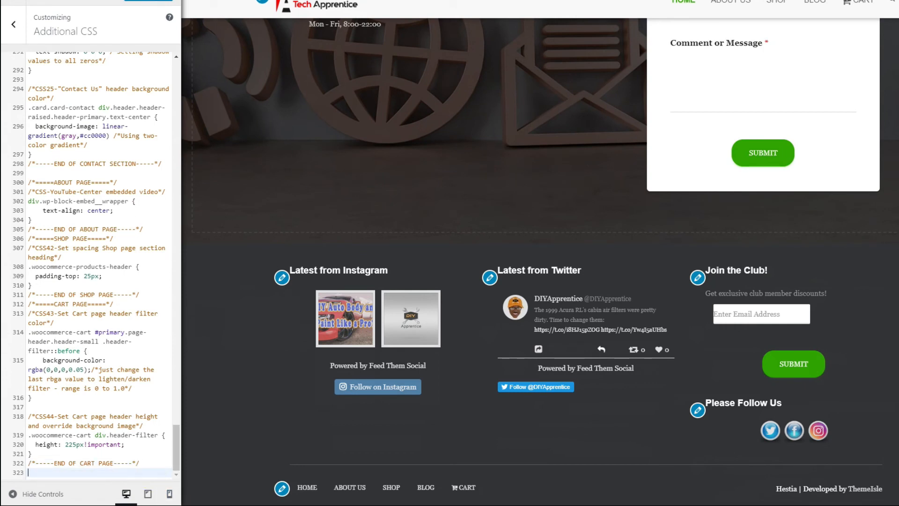
key(Return)
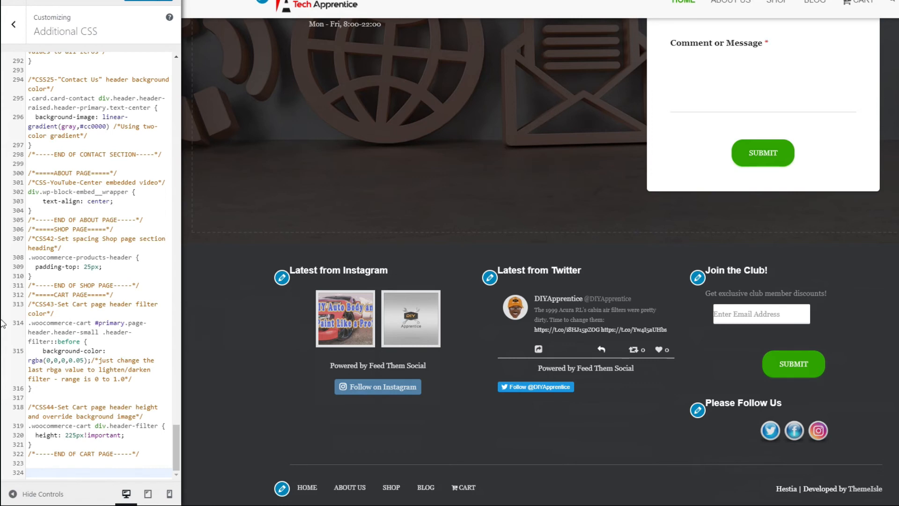
click(74, 475)
right_click(74, 474)
click(115, 380)
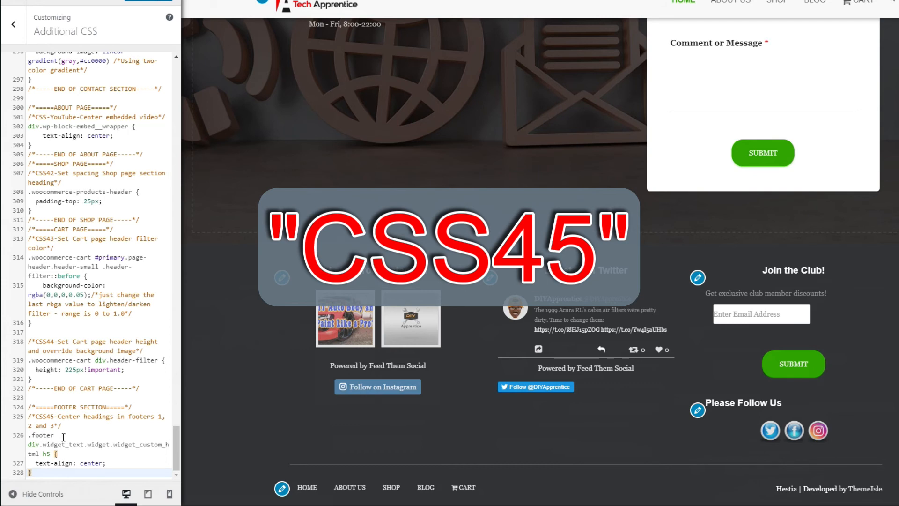
drag(29, 434, 54, 434)
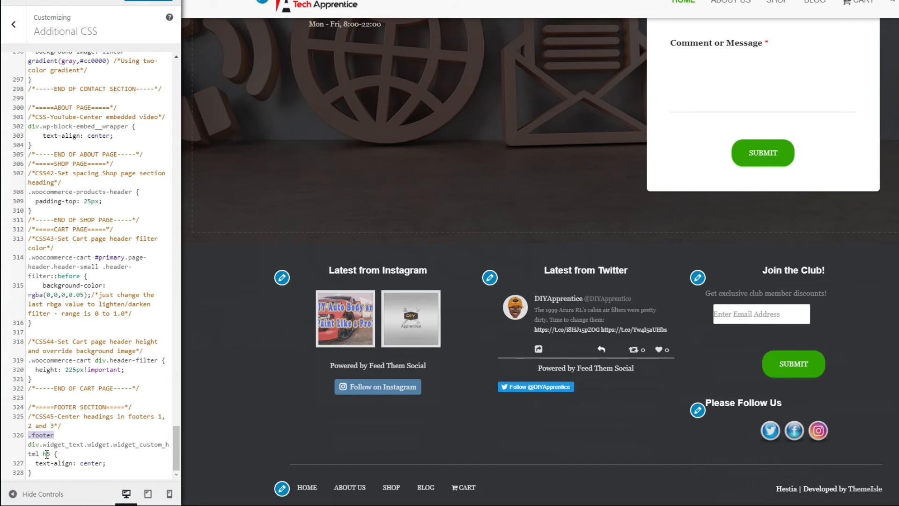
drag(43, 454, 50, 453)
- Paste the CSS46 rule centering the Twitter follow button and the CSS47 rule centering the subscription form's sub-text below CSS45
click(42, 473)
key(Return)
key(Return)
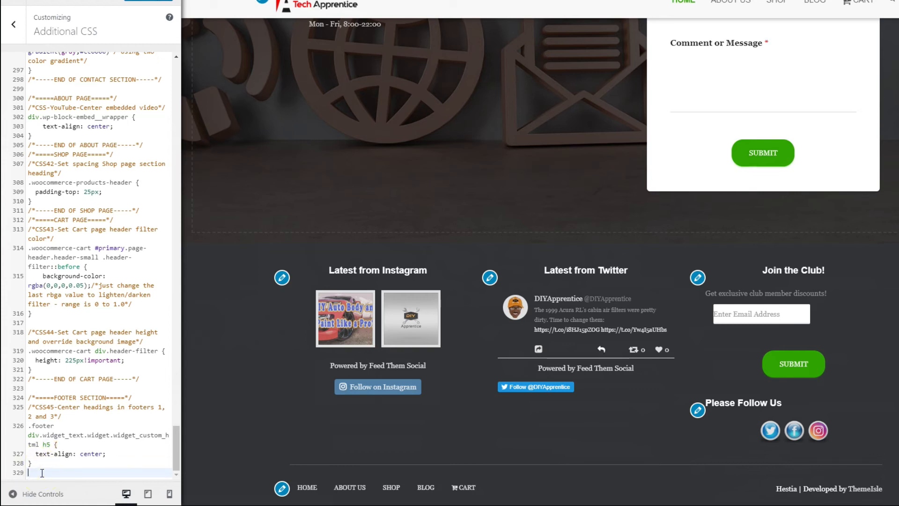
text(/*CSS46-Center Twitter Follow Button in footer 2*/ div.twitter-social-btn-bottom {   text-align: center; })
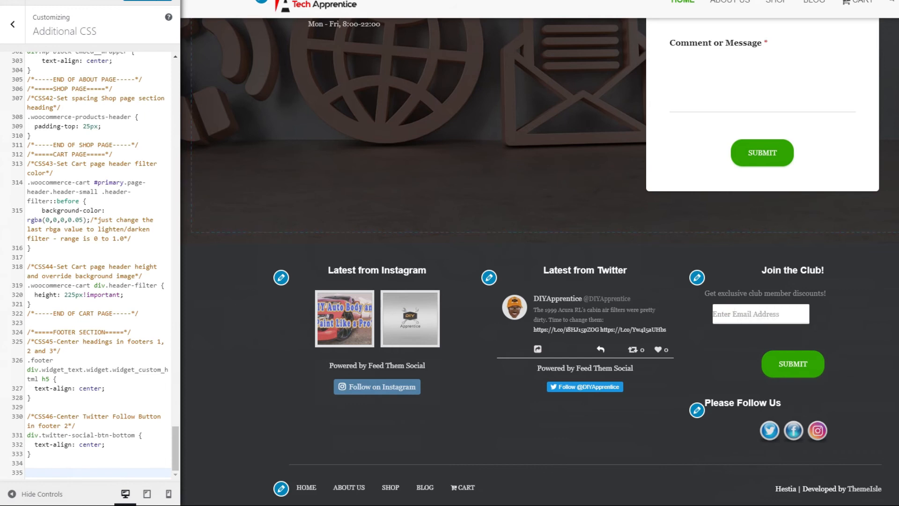
right_click(43, 473)
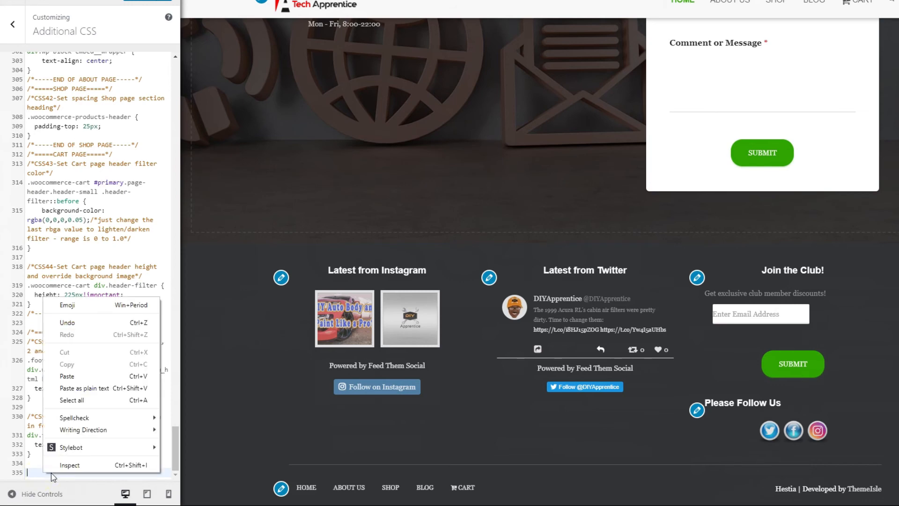
click(105, 375)
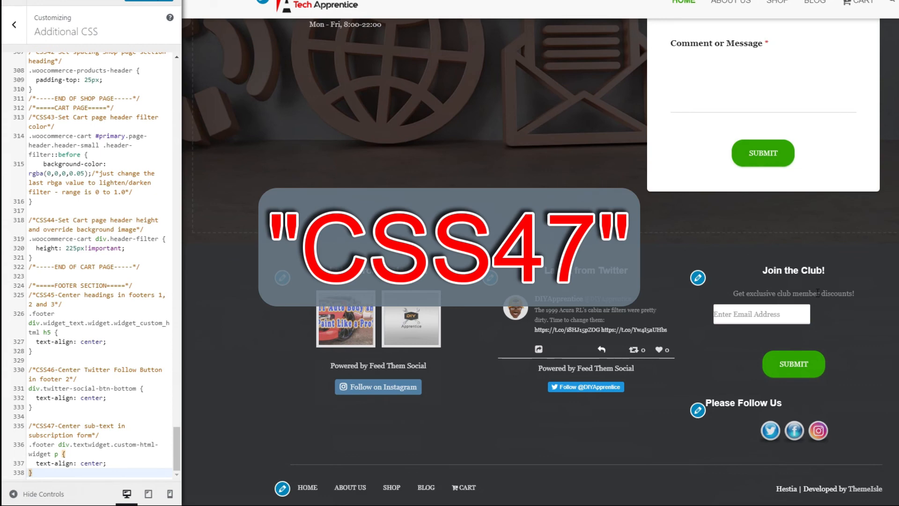
- Paste the CSS48 rule below CSS47 to center the "Enter Email Address" box using display: flex and justify-content: center
key(Return)
key(Return)
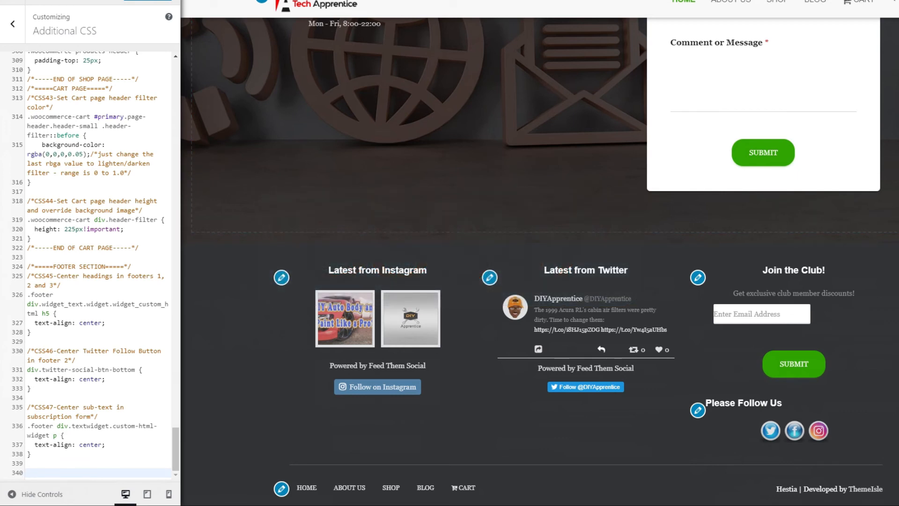
right_click(30, 471)
click(71, 376)
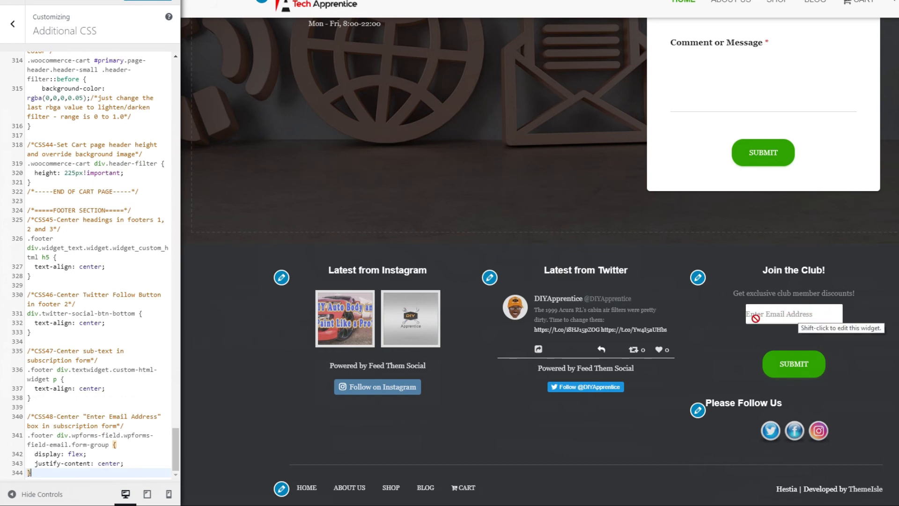
- Paste the CSS49 rule for #wpforms-245-field_1 below CSS48 to center the text inside the email box, and check its form ID selector
key(Return)
key(Return)
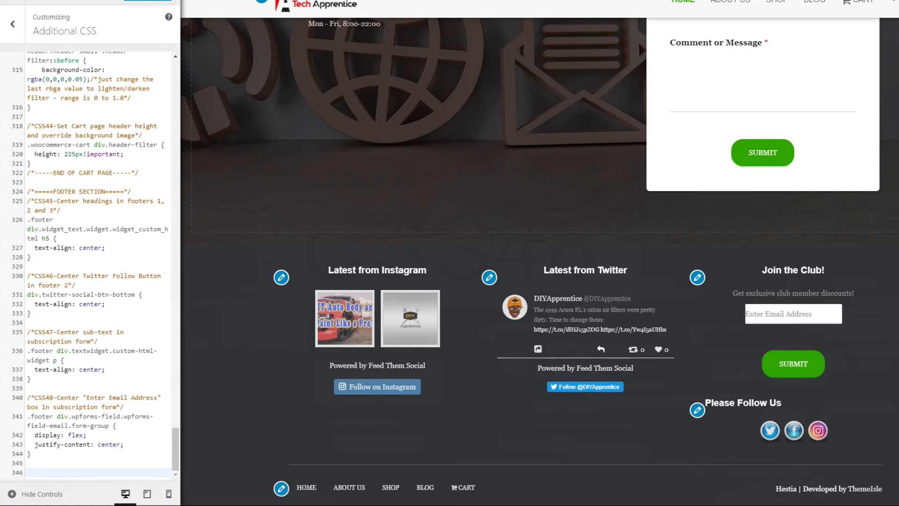
right_click(41, 471)
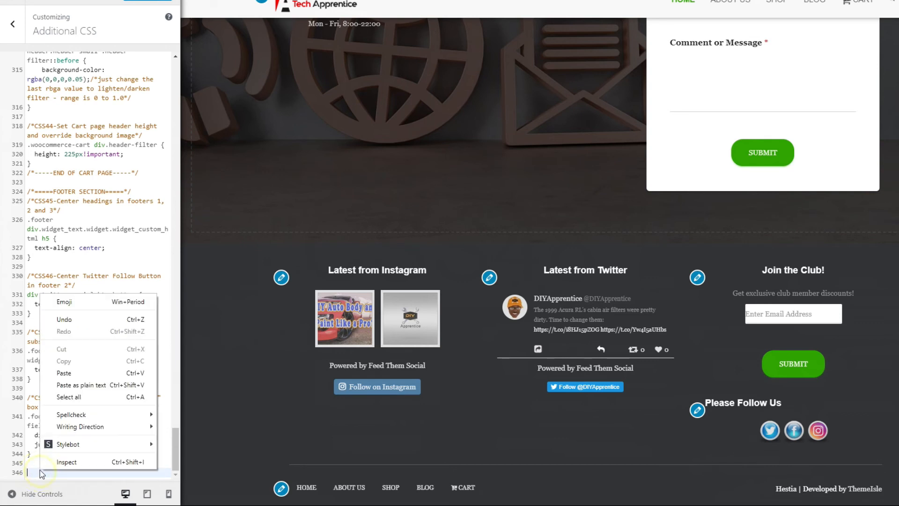
click(78, 374)
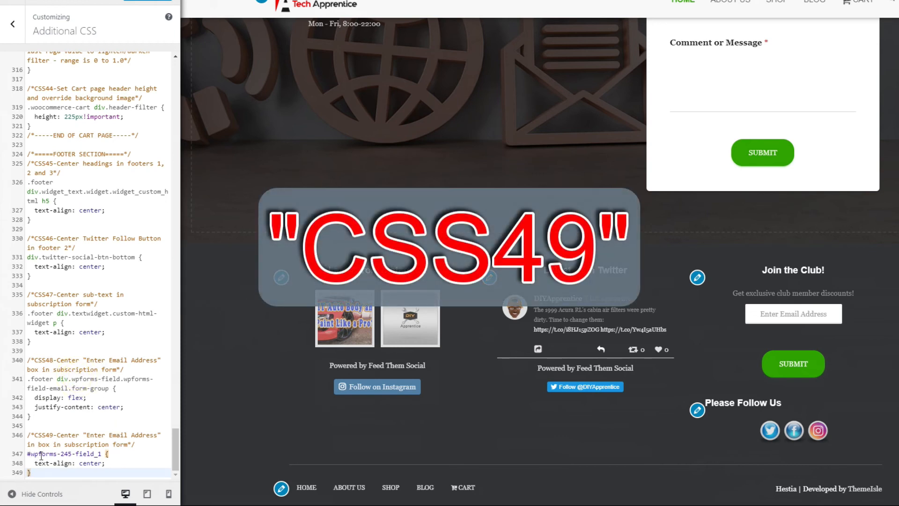
drag(71, 454, 59, 452)
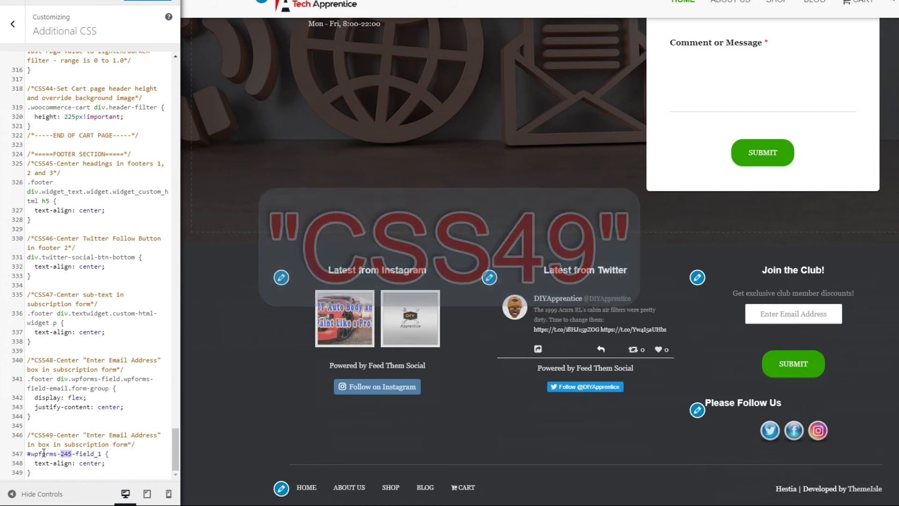
drag(29, 453, 101, 455)
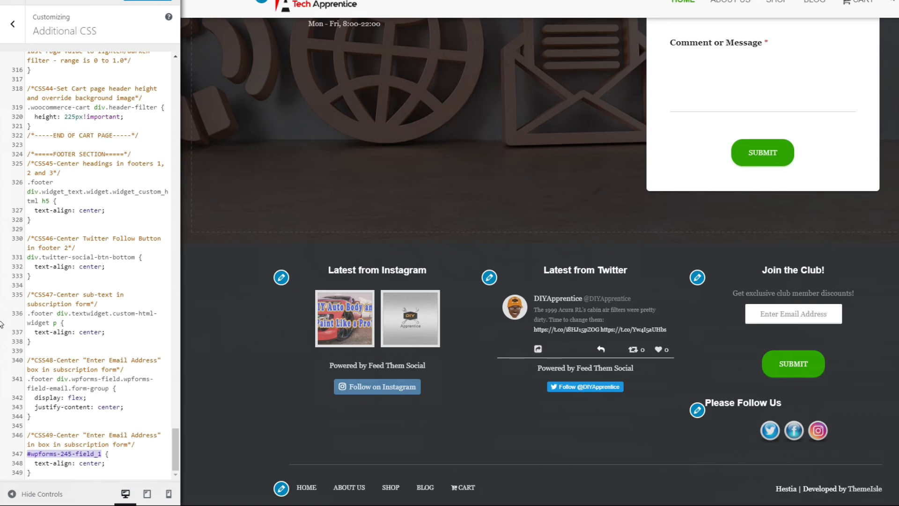
- Paste the CSS50 rule with margin-bottom: 0px below CSS49 and change its selector to #wpforms-245-field_1-container
click(45, 474)
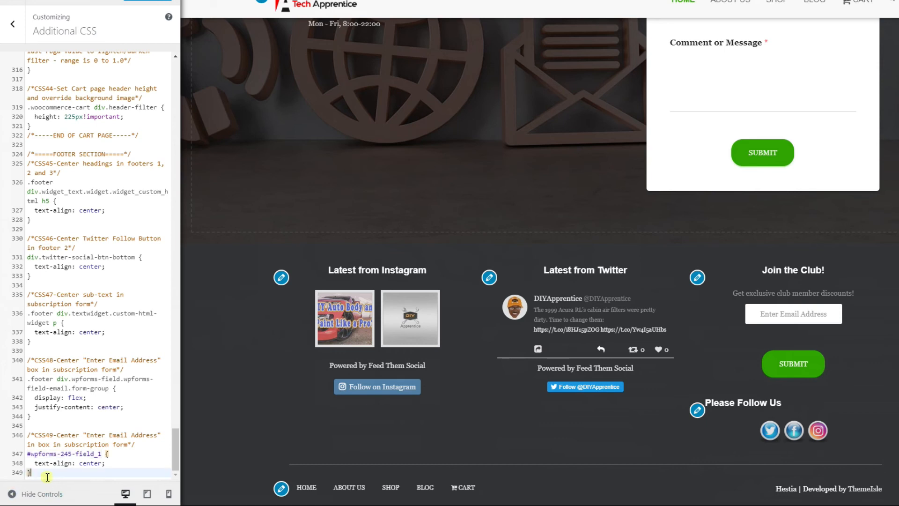
text(/*CSS50-Remove some space between entry box and button in subscription form*/ #wpforms-126-field_1-container {   margin-bottom: 0px; })
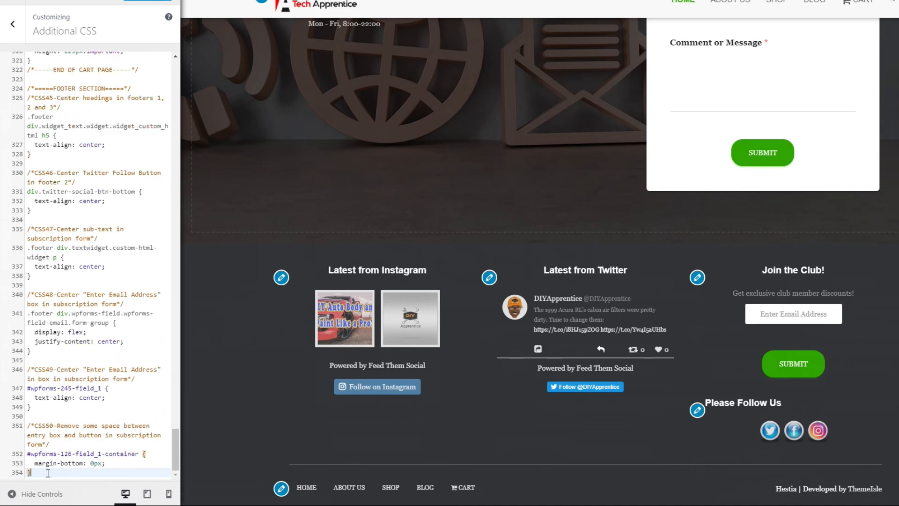
click(64, 453)
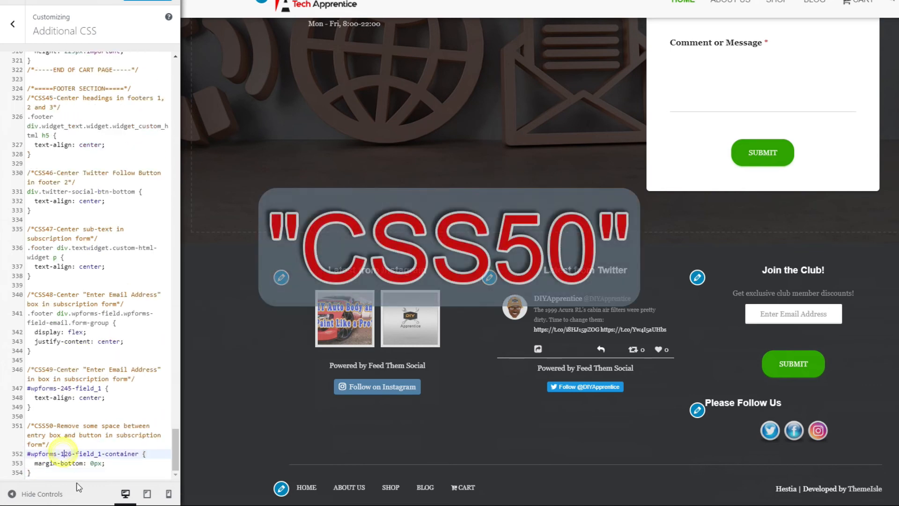
key(BackSpace)
key(Delete)
key(Delete)
text(245)
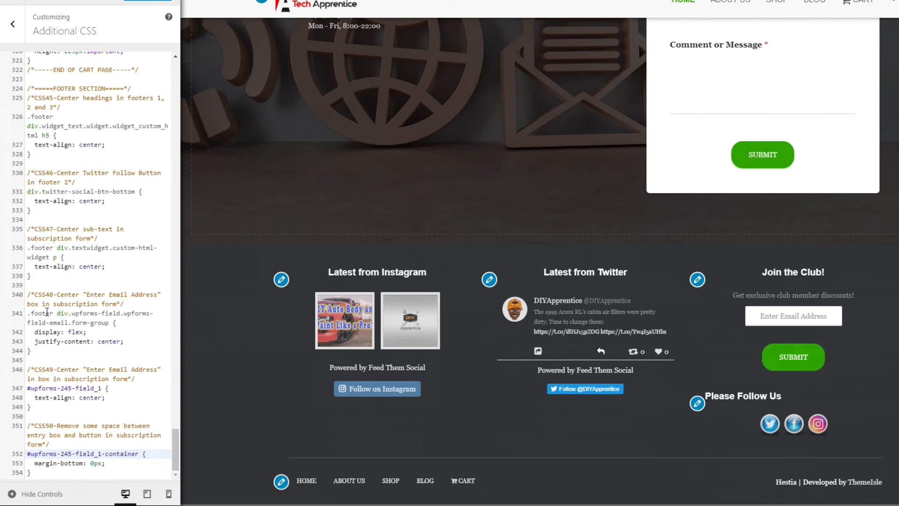
- Paste the CSS51 rule centering "Please Follow Us" in footer 3 below CSS50, and publish the customizations
click(59, 477)
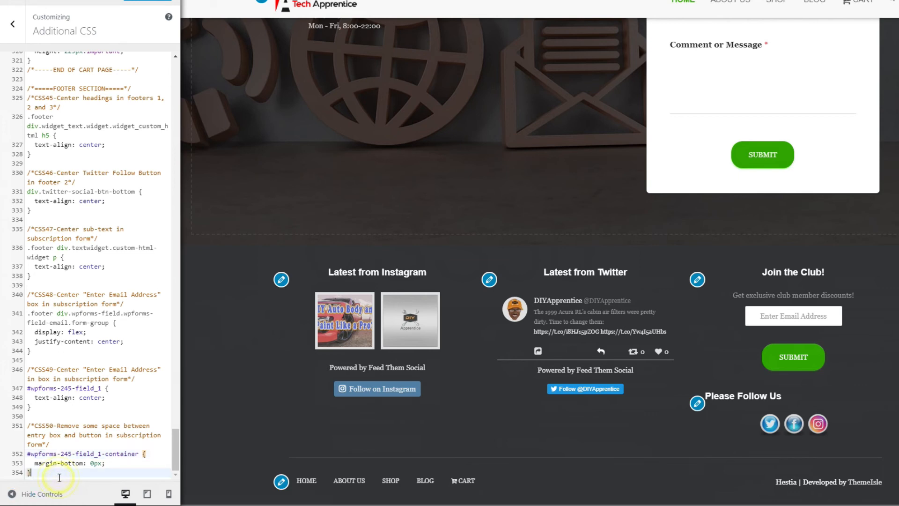
key(Return)
key(Return)
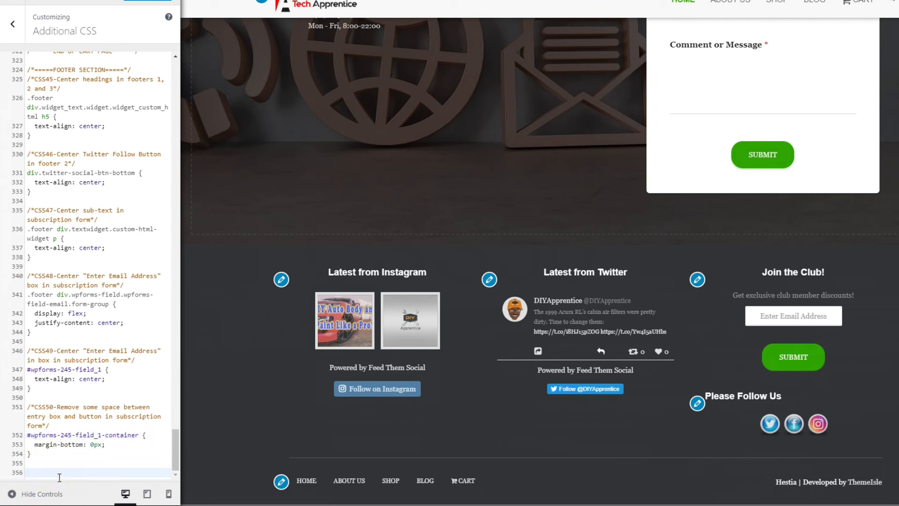
text(/*CSS51-Center "Please Follow Us" in footer 3"*/ div.widget.acx-fsmi-social-icons-desc h5 {   text-align: center; })
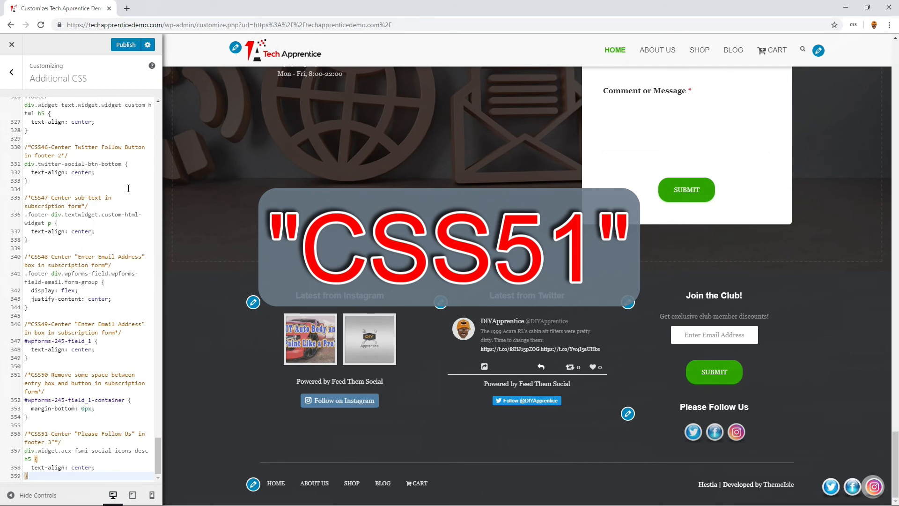
click(122, 44)
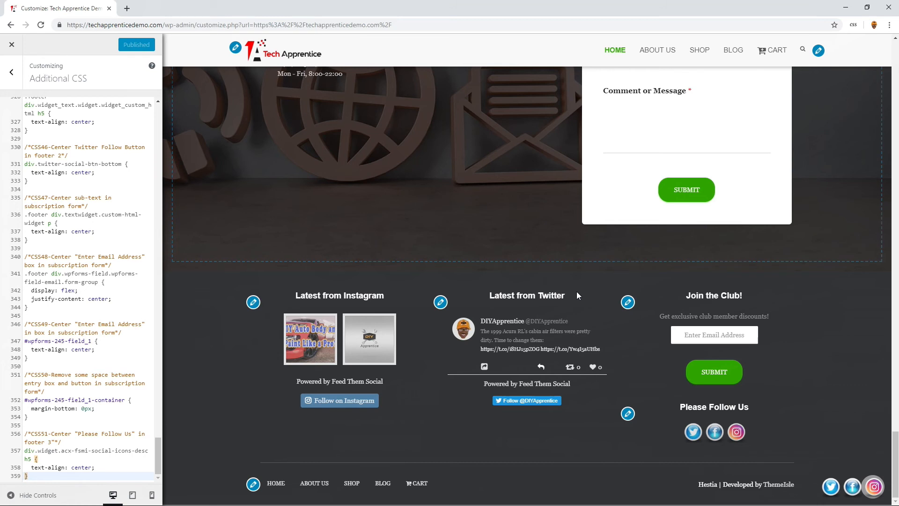
- Close the customizer and inspect the footer on the live home page
click(12, 47)
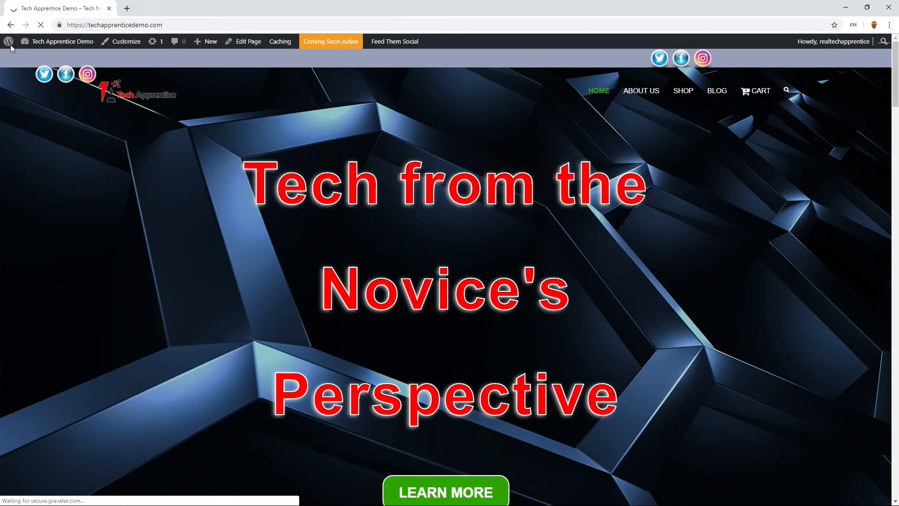
mouse_move(31, 50)
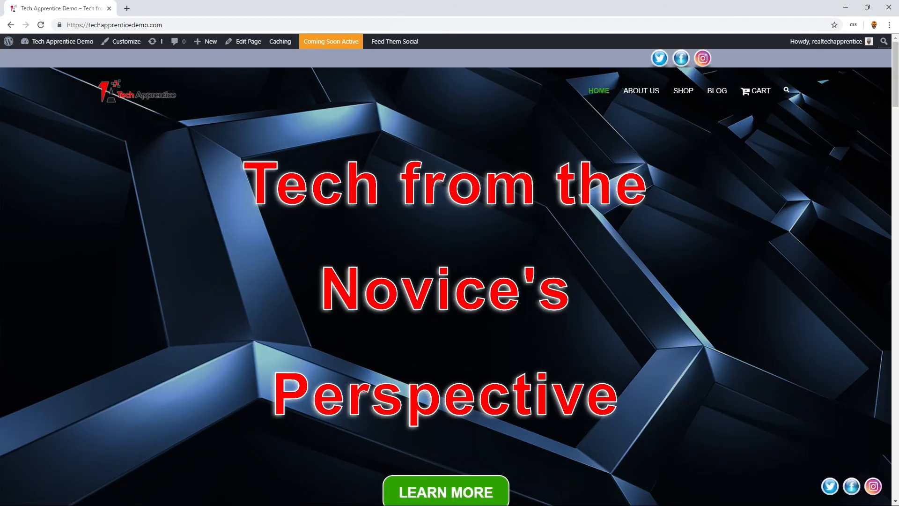
scroll(894, 170, down, 5)
scroll(893, 170, down, 20)
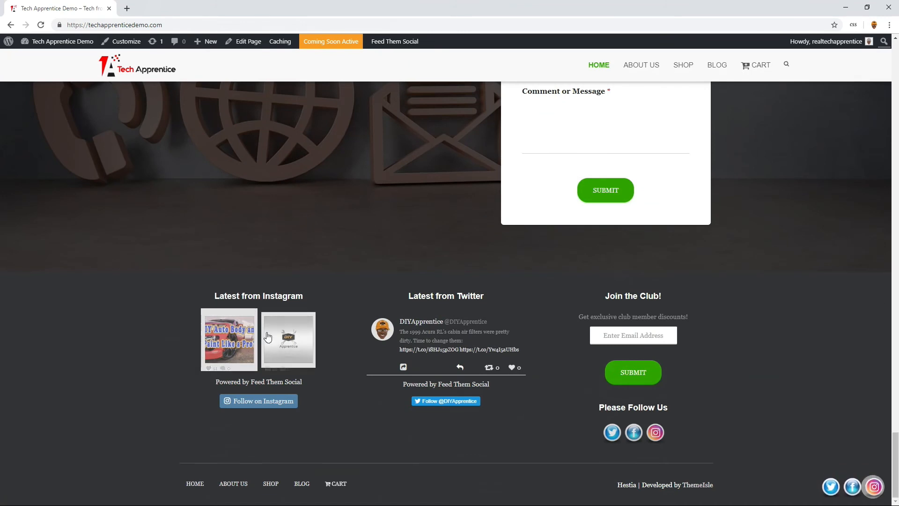
mouse_move(237, 309)
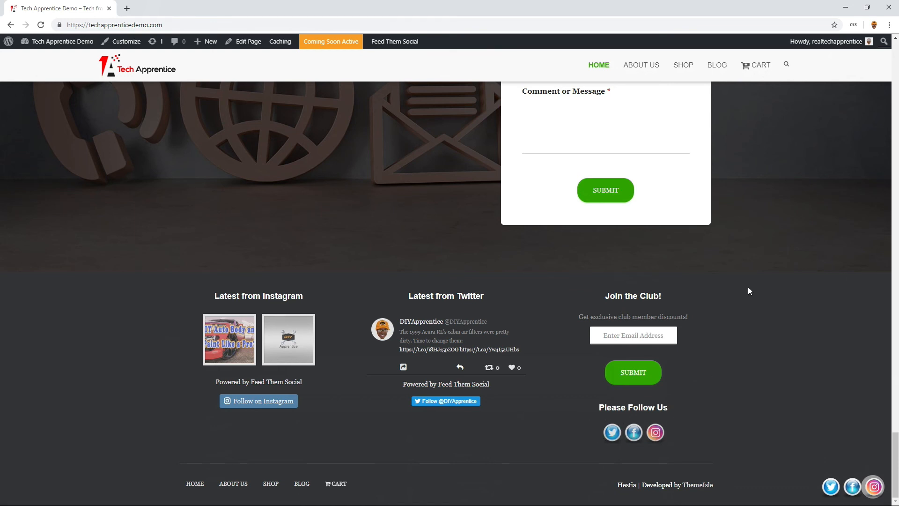
- Check the footer on the live About Us, Shop, Blog and Cart pages
scroll(749, 279, up, 5)
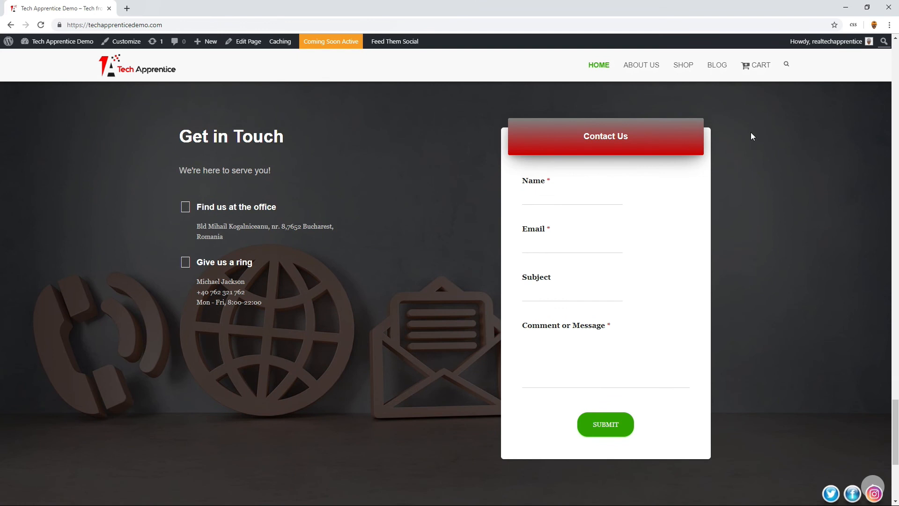
click(635, 66)
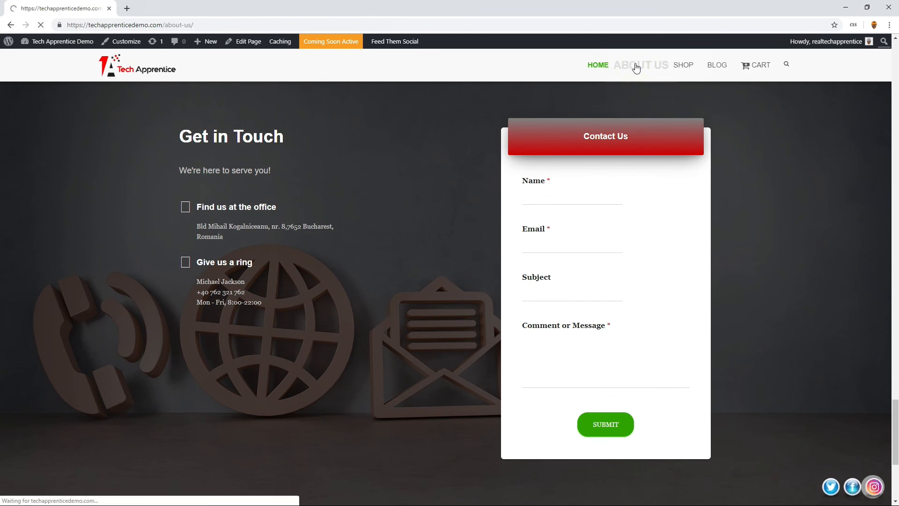
scroll(679, 198, down, 6)
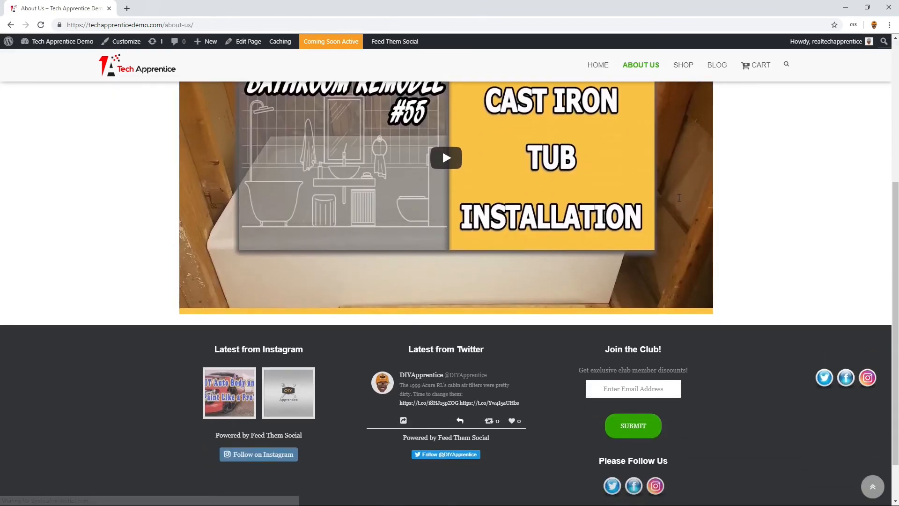
scroll(679, 197, up, 4)
scroll(679, 198, up, 1)
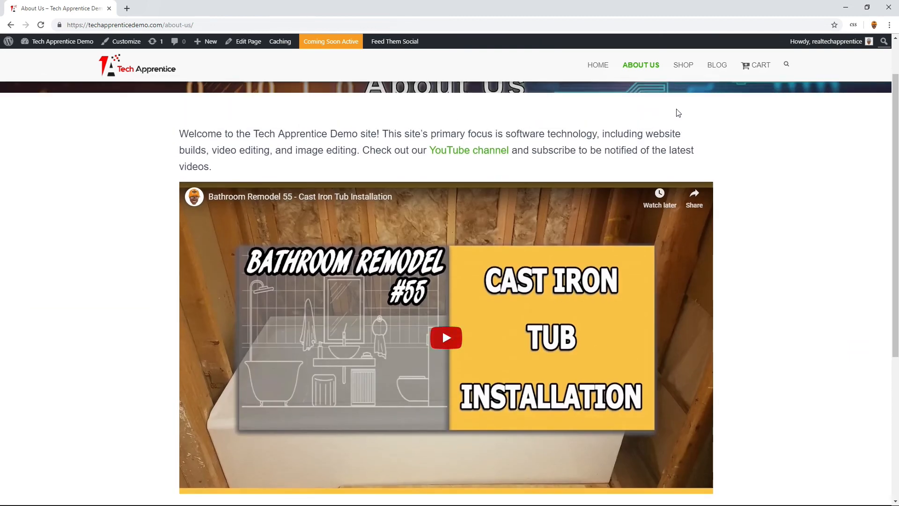
click(683, 65)
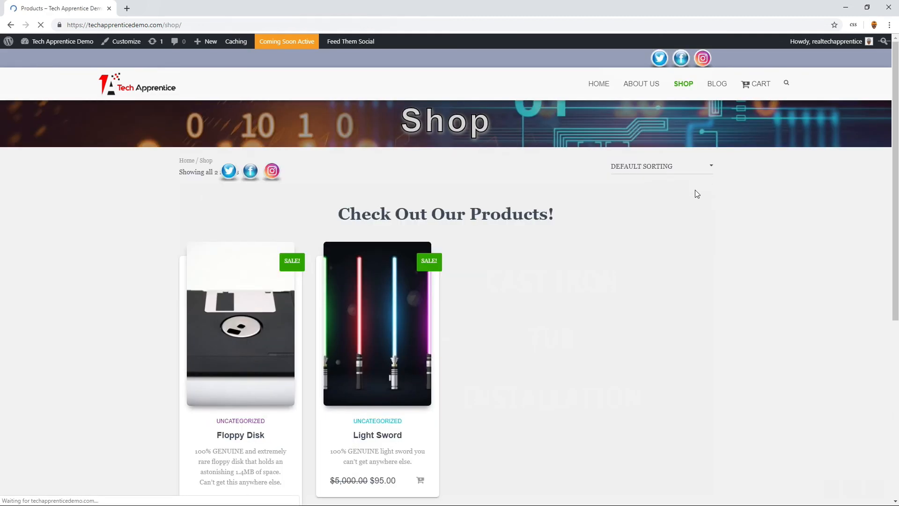
scroll(695, 206, down, 6)
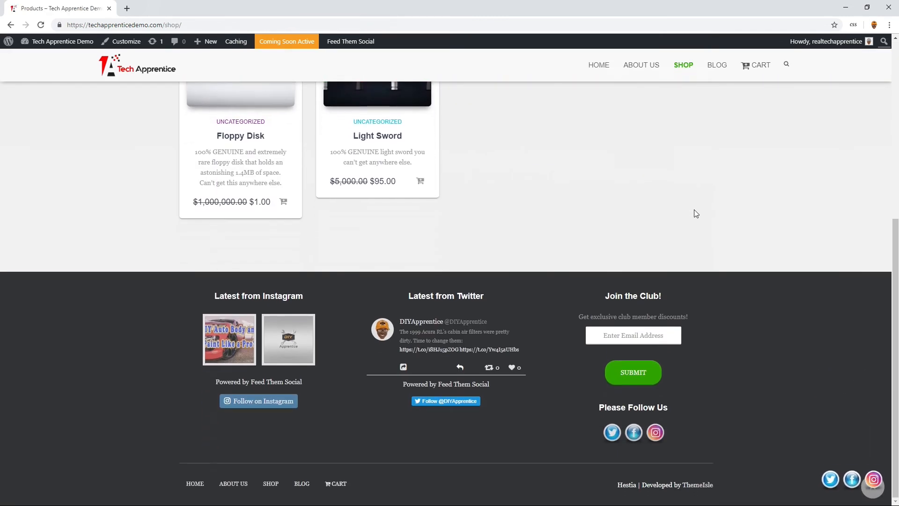
click(713, 65)
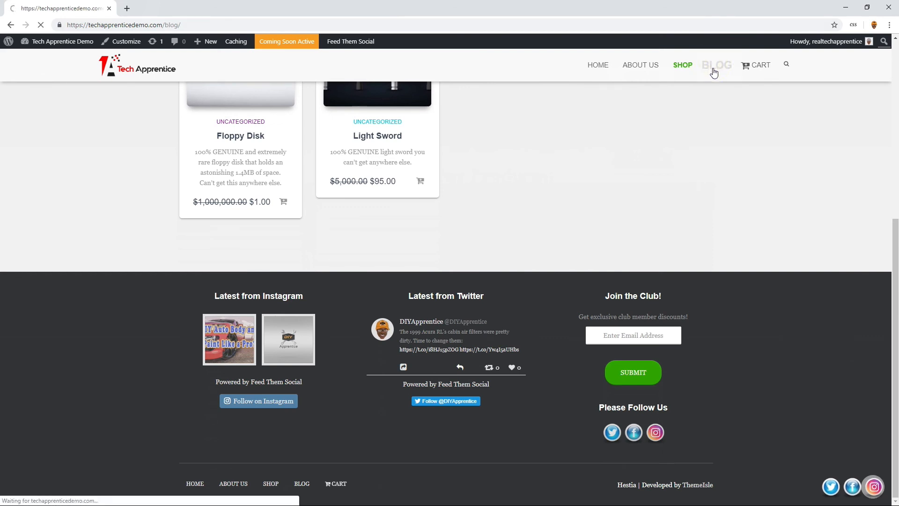
scroll(710, 113, down, 3)
scroll(710, 135, down, 6)
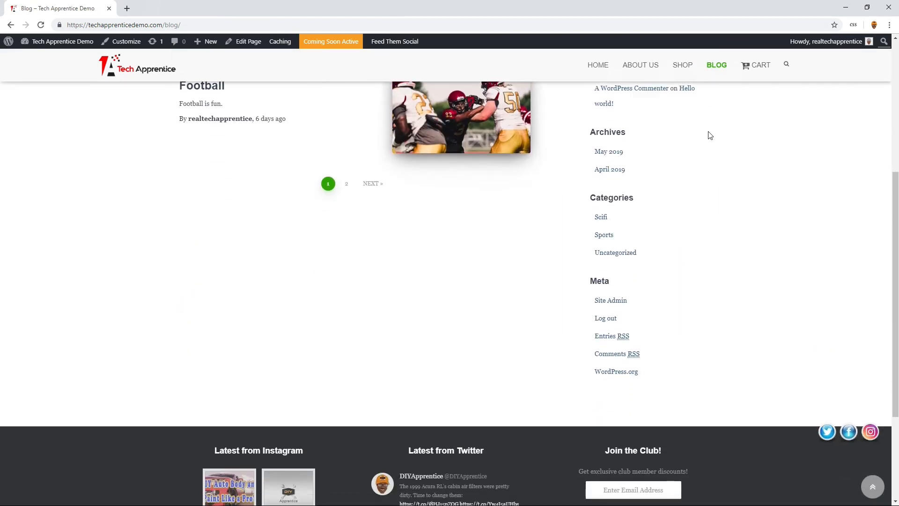
click(752, 74)
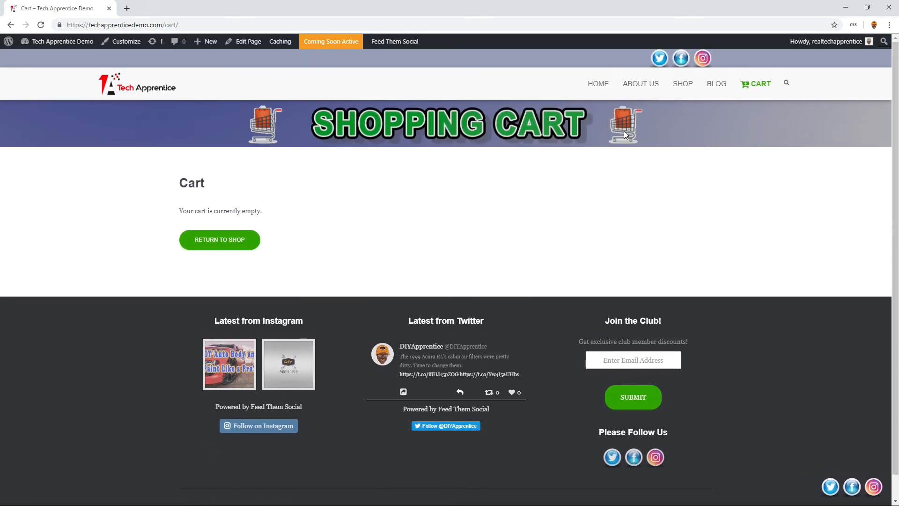
- Go to the dashboard's list of all pages and open the Cart page for editing
mouse_move(69, 40)
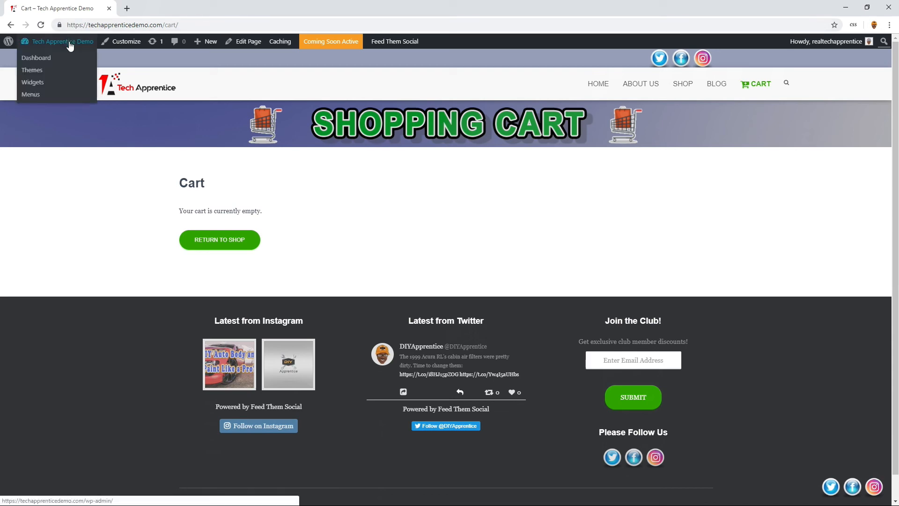
click(48, 60)
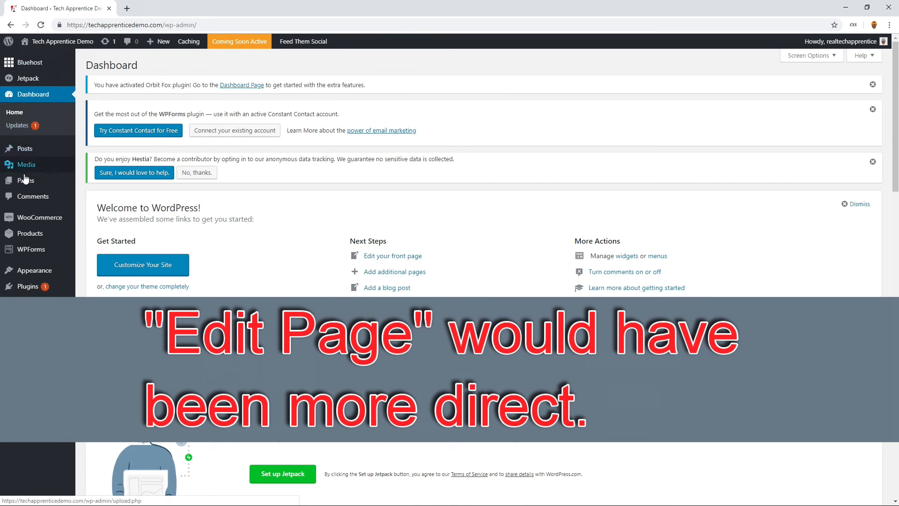
mouse_move(25, 184)
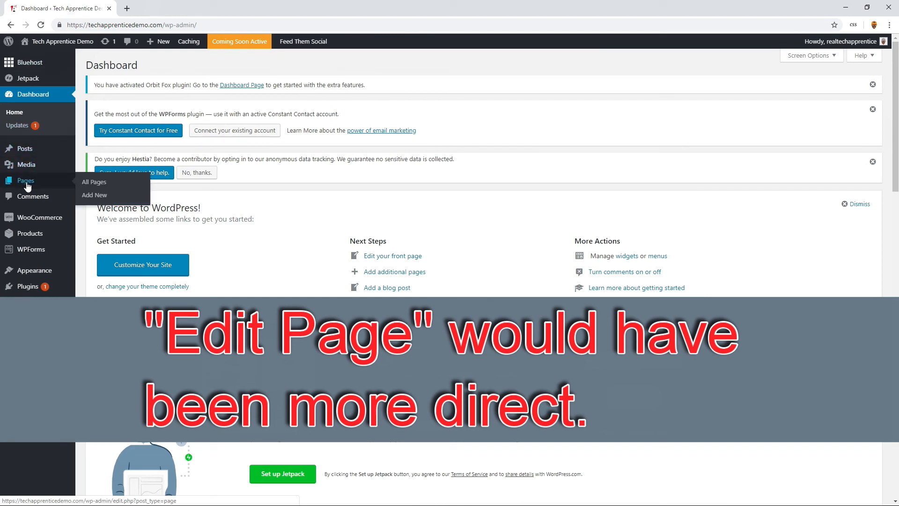
click(101, 184)
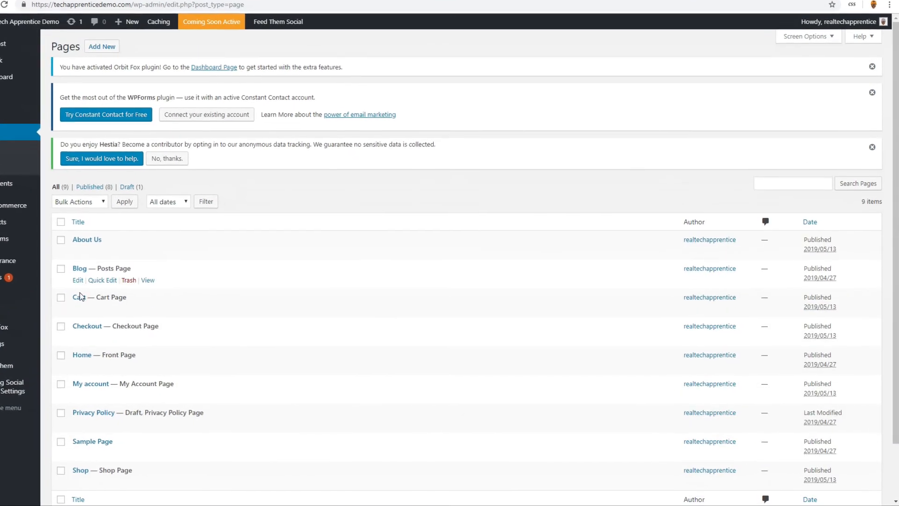
click(77, 309)
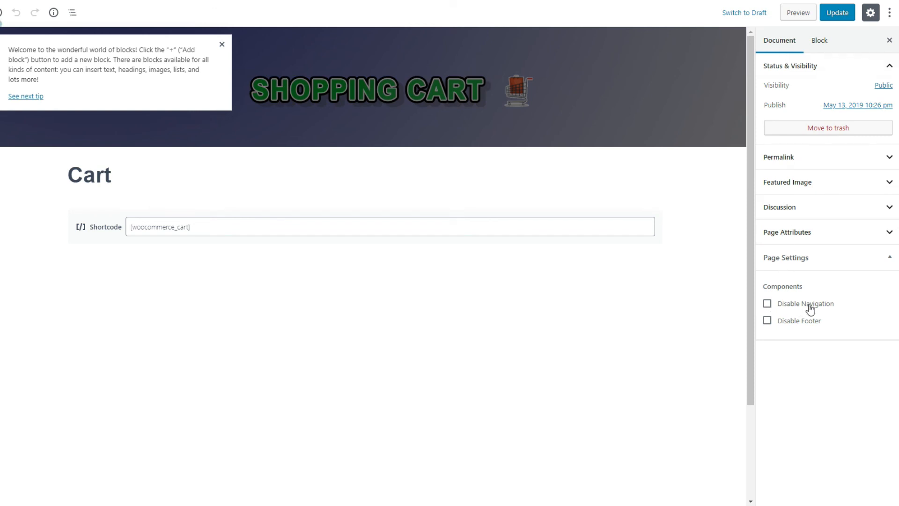
- Disable the footer in the Cart page's settings, update the page and view it live
click(767, 321)
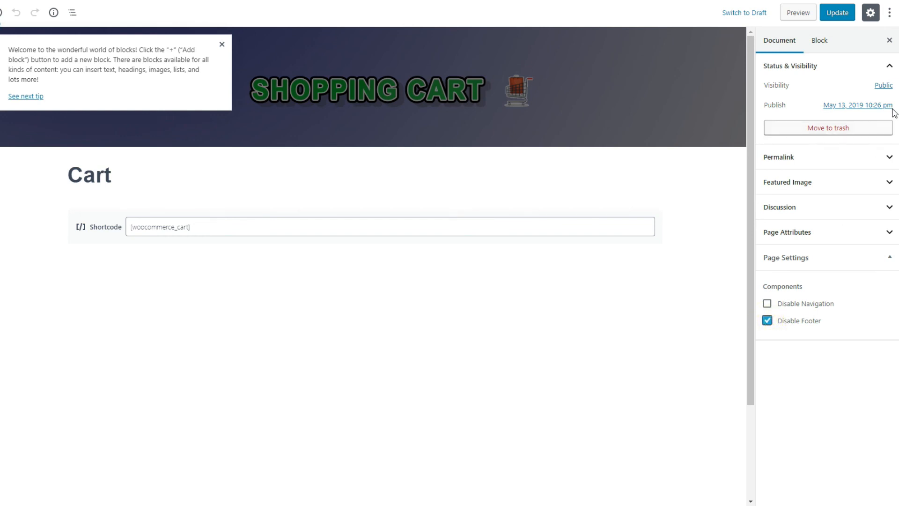
click(844, 16)
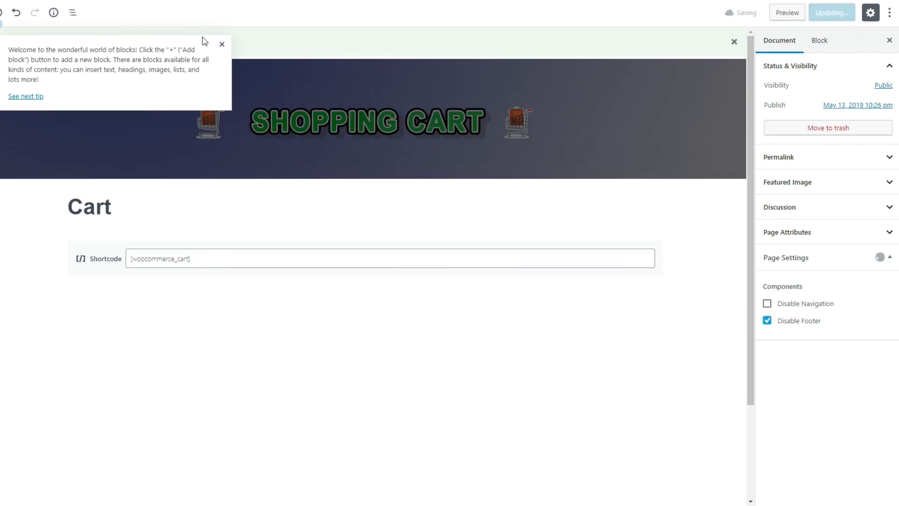
click(222, 44)
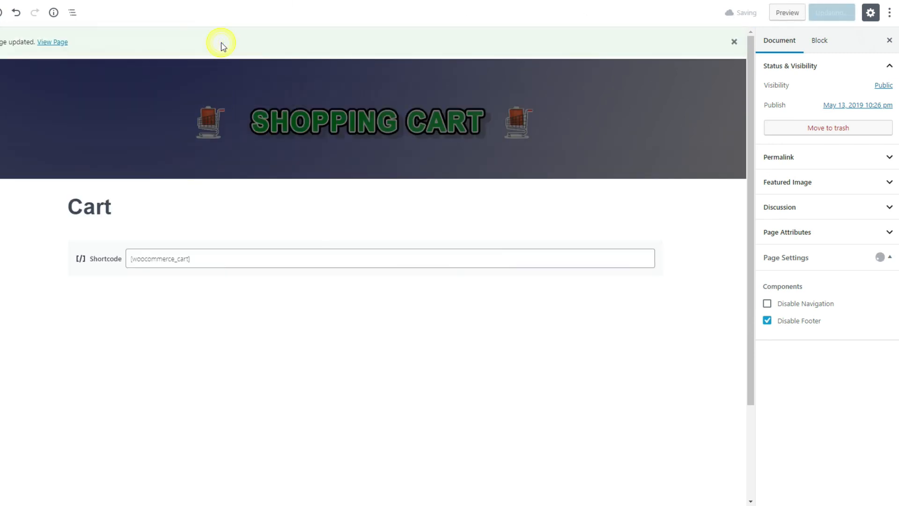
click(54, 47)
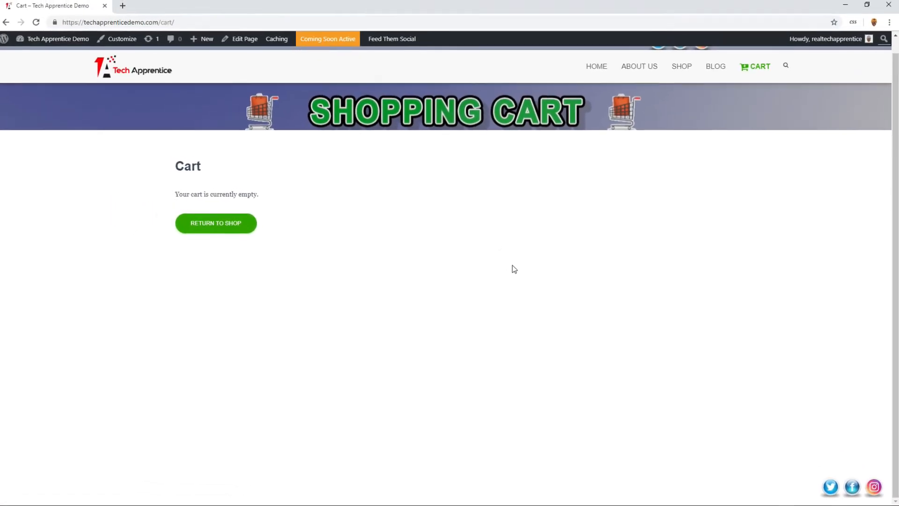
scroll(515, 269, up, 1)
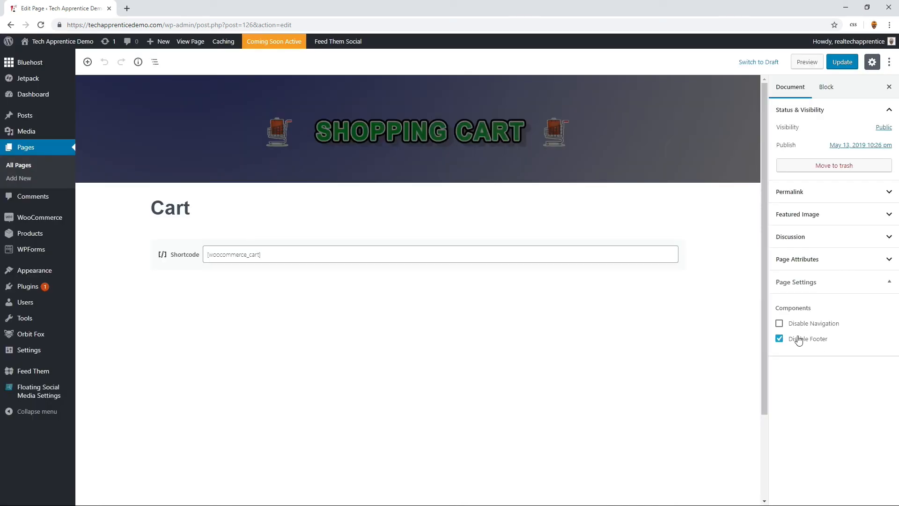
- Turn off Disable Footer for the Cart page again and update the page
click(779, 338)
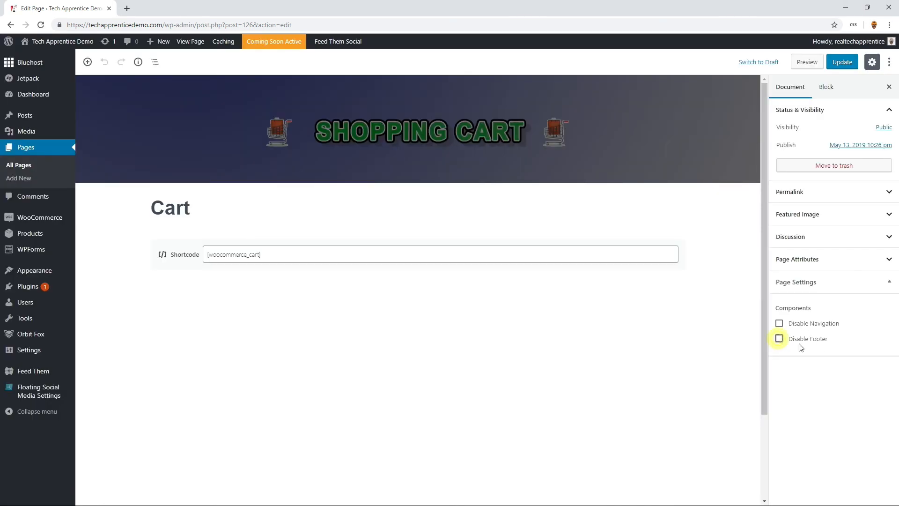
click(844, 63)
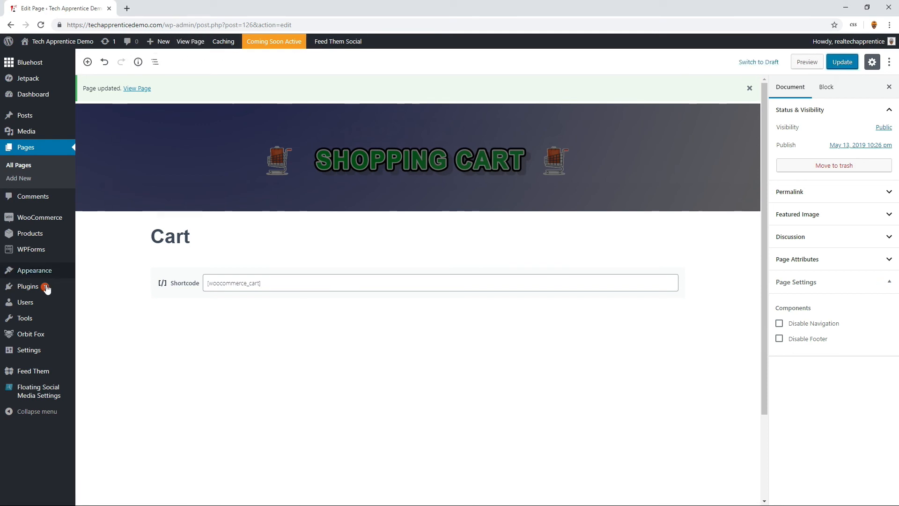
- Open the theme customizer, view the home page's footer in the preview and open the Additional CSS editor
mouse_move(44, 273)
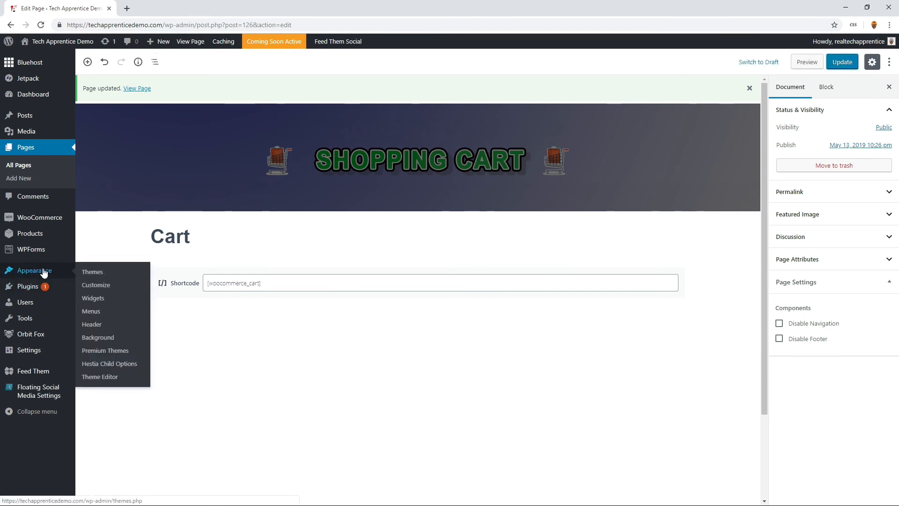
click(90, 291)
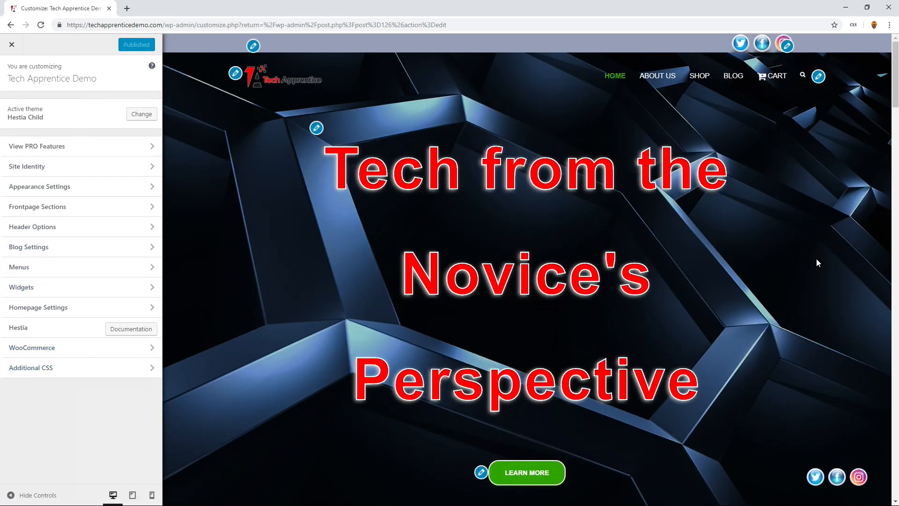
scroll(888, 207, down, 10)
scroll(888, 207, down, 15)
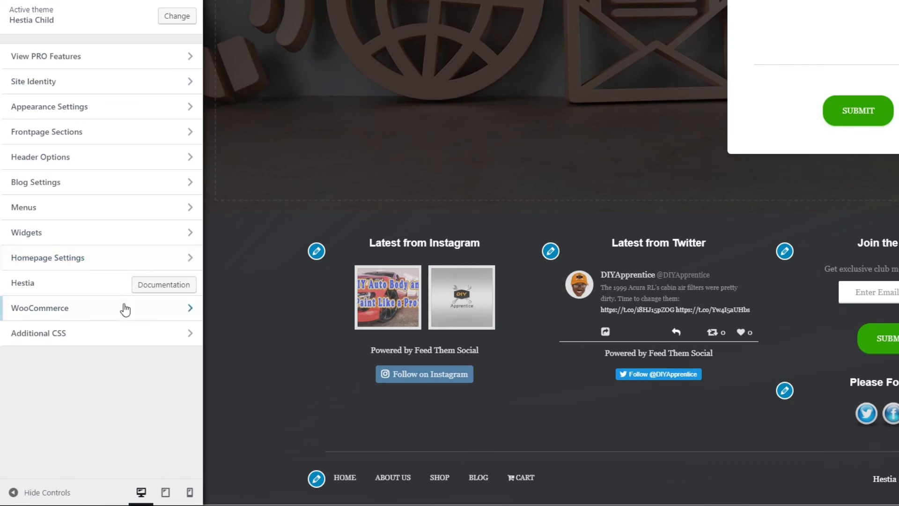
click(129, 338)
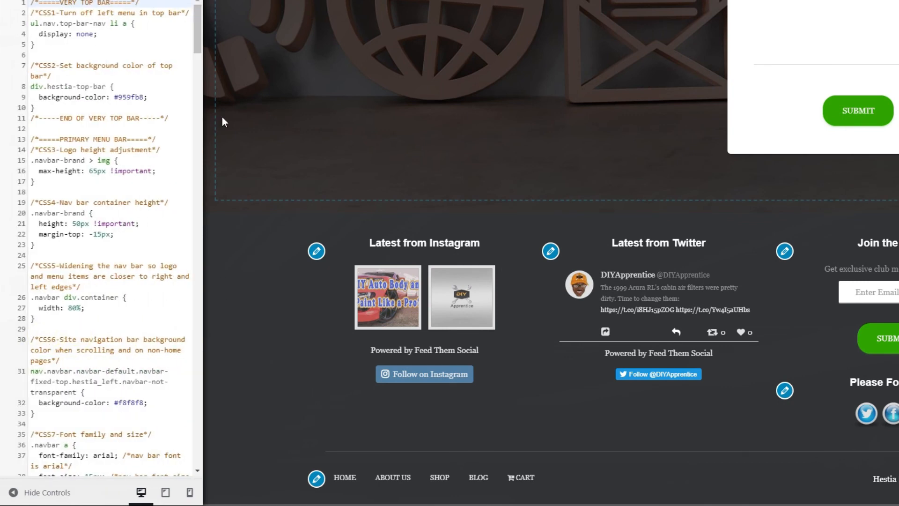
- Append the CSS52 footer menu hover rule at the end of the stylesheet, with transform scale(1.5), color lightgray and font-weight bold
click(198, 238)
click(196, 457)
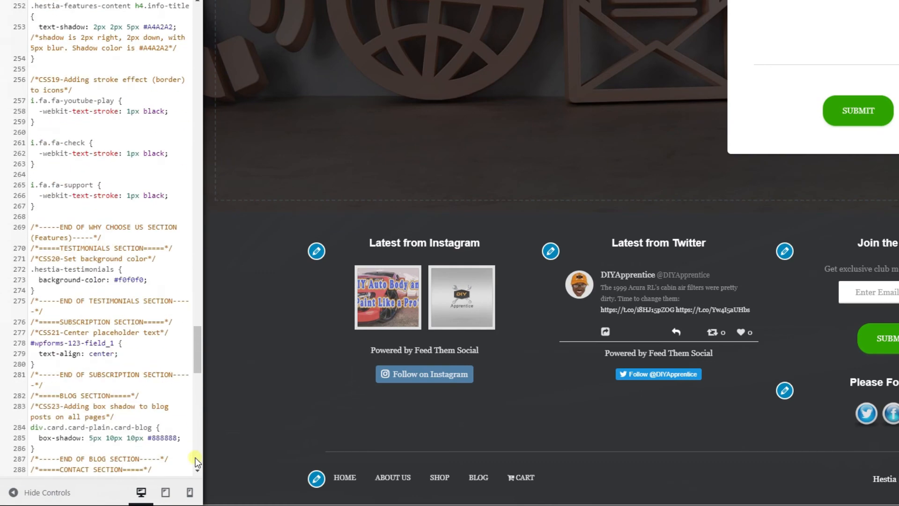
scroll(196, 468, down, 3)
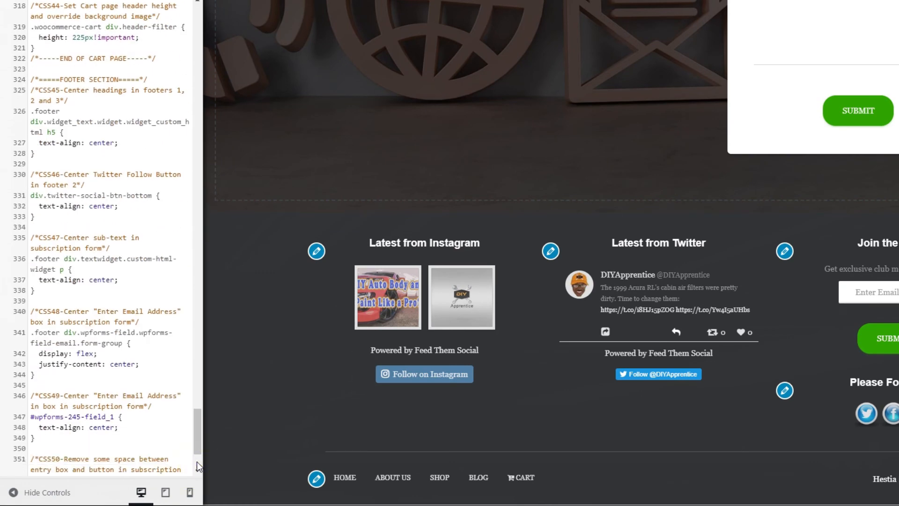
scroll(197, 464, down, 3)
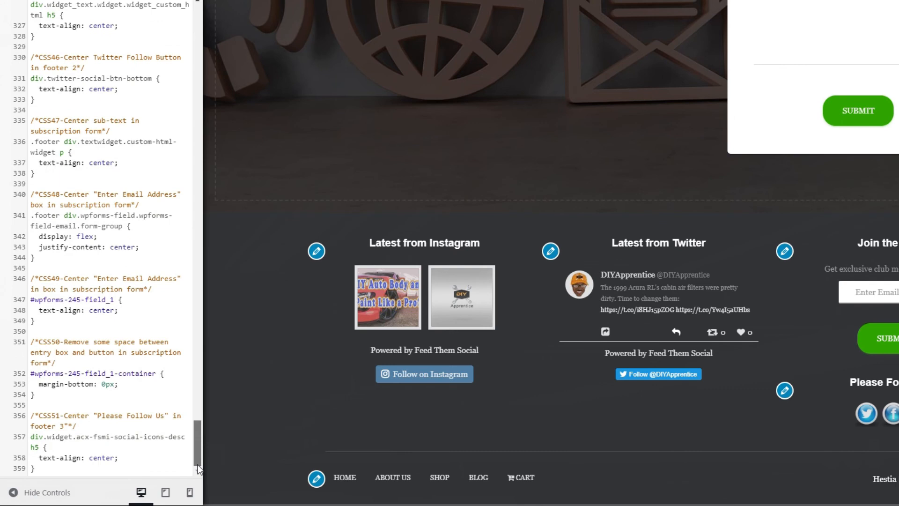
click(115, 468)
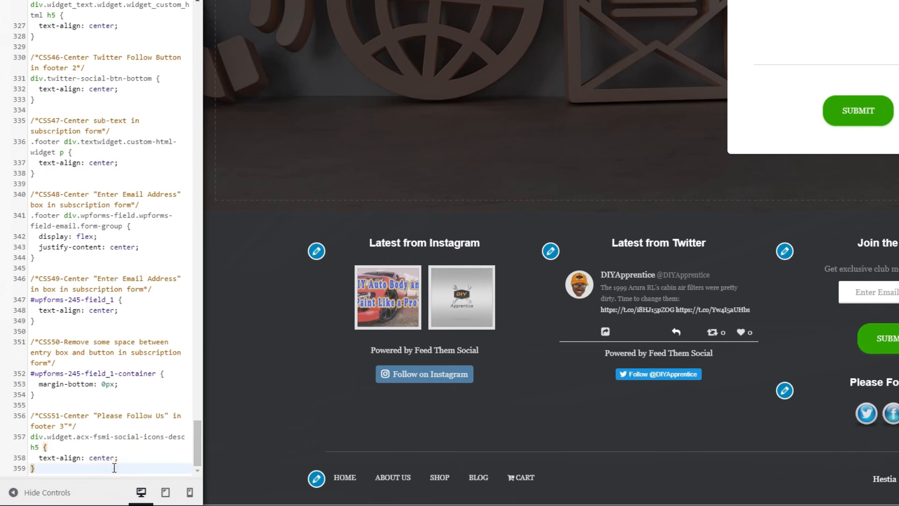
key(Return)
key(Return)
text(/*CSS52-Nav menu mouse hover effects*/ .footer-menu.pull-left a:hover{   transform: scale(1.5);   color: lightgray;   font-weight: bold; })
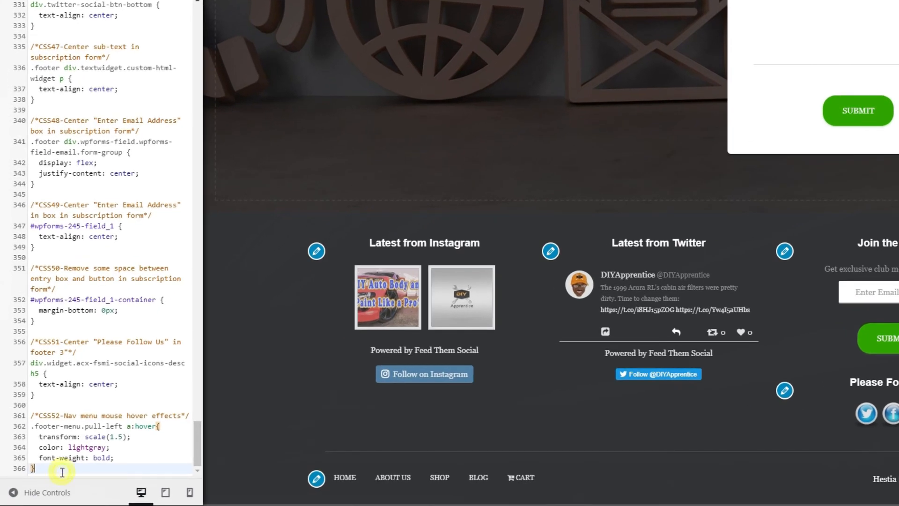
- Add the CSS53 rule coloring the footer menu's selected item #2ea300 and the commented-out CSS54 horizontal rule border, and publish the changes
key(Return)
key(Return)
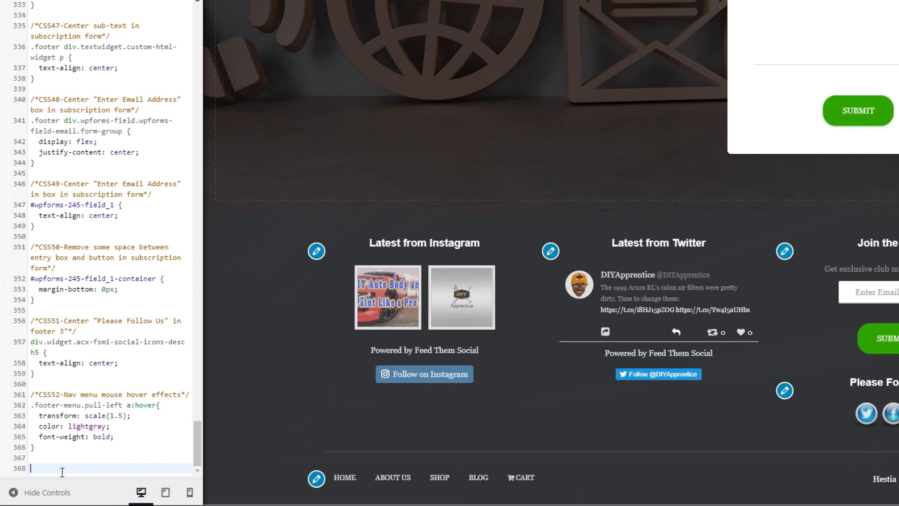
text(/*CSS53-Nav menu selected item color*/ .footer-menu.pull-left li.page_item.current_page_item a {   color:#2ea300; })
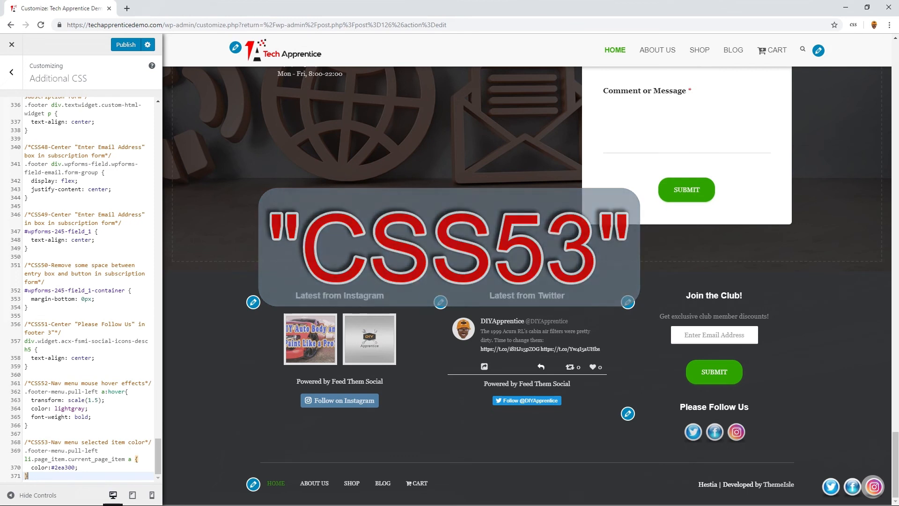
click(129, 46)
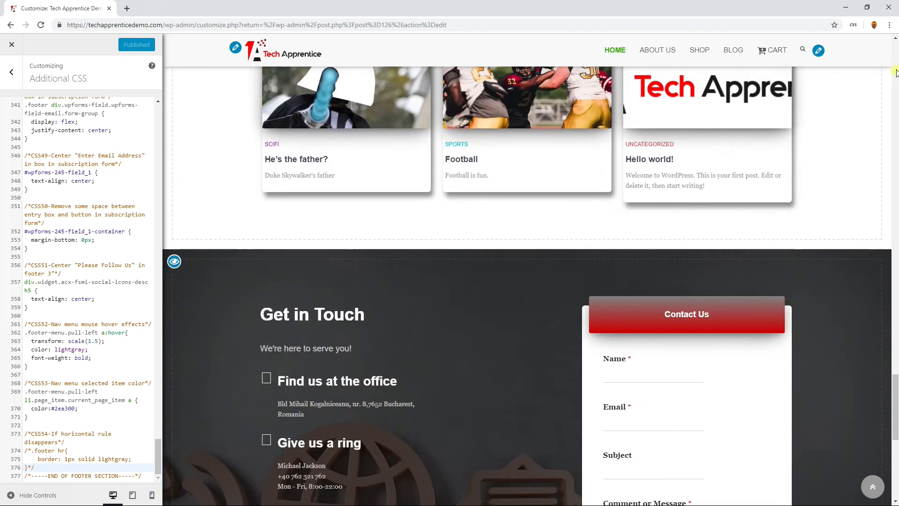
- Close the customizer and visit the live site's home page
click(895, 75)
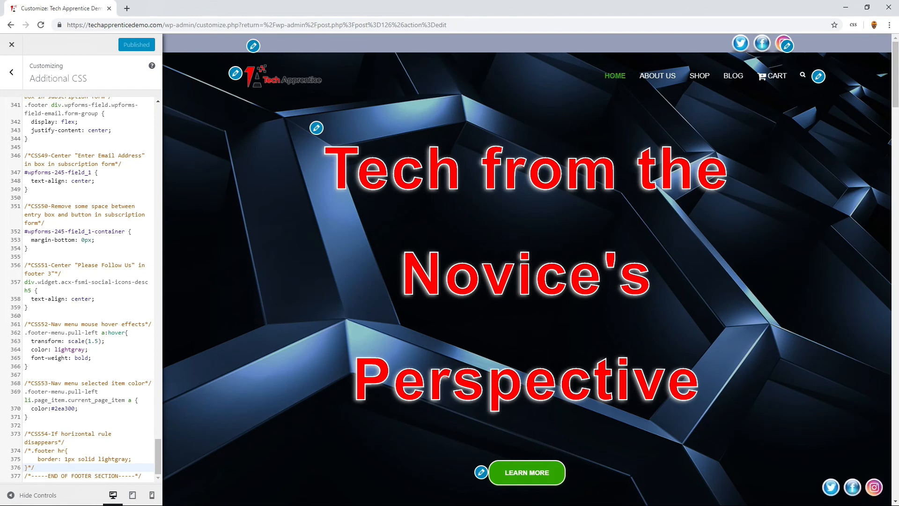
click(12, 46)
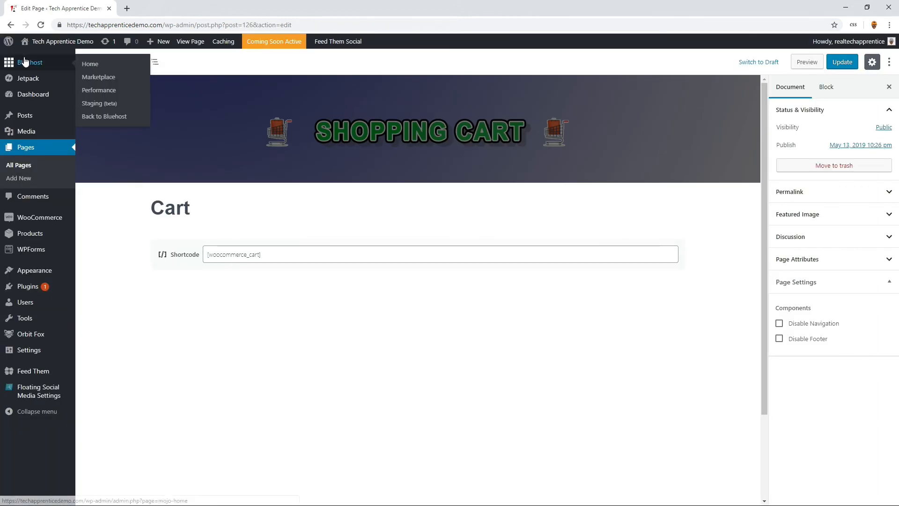
mouse_move(28, 43)
click(30, 58)
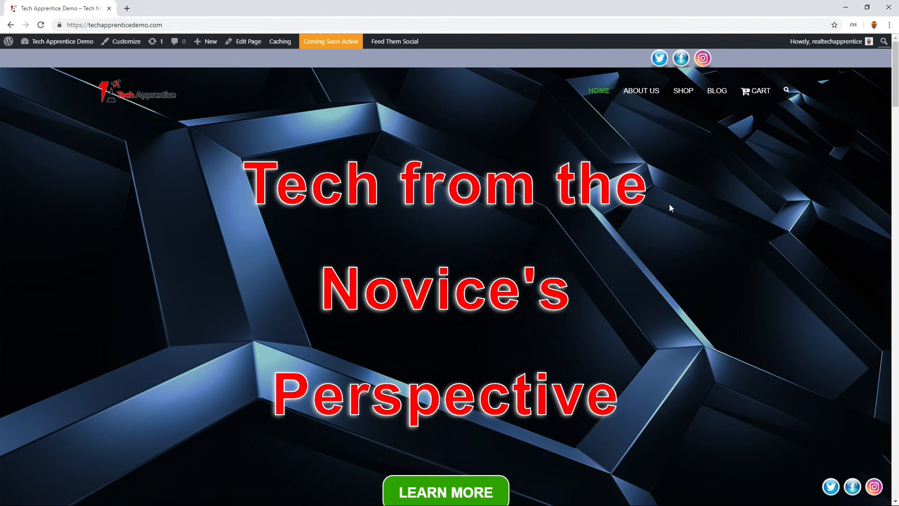
- Review every section of the live home page from the header to the footer menu
scroll(609, 132, down, 1)
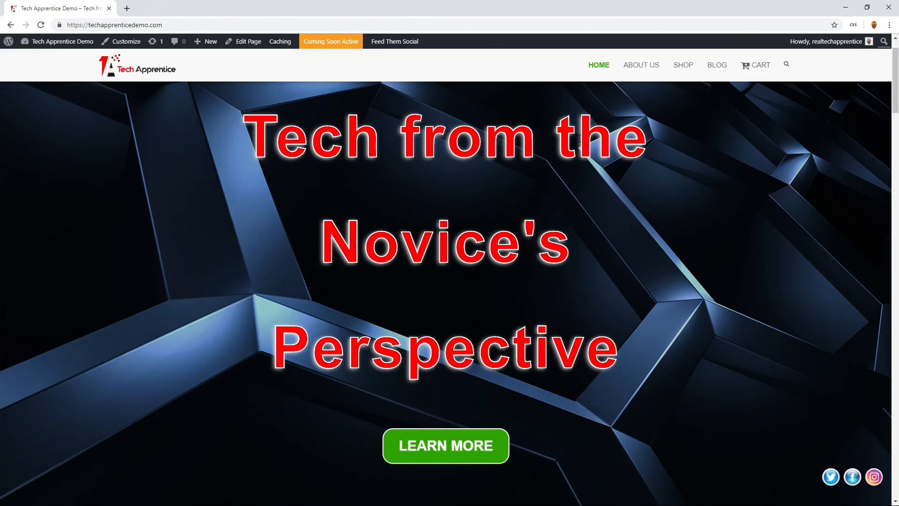
scroll(447, 159, up, 1)
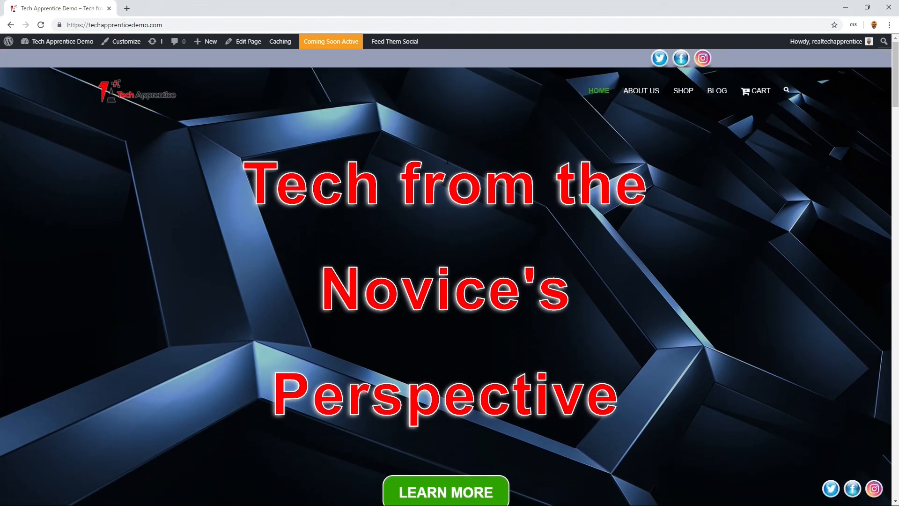
scroll(448, 159, down, 1)
scroll(457, 403, down, 3)
scroll(457, 409, down, 4)
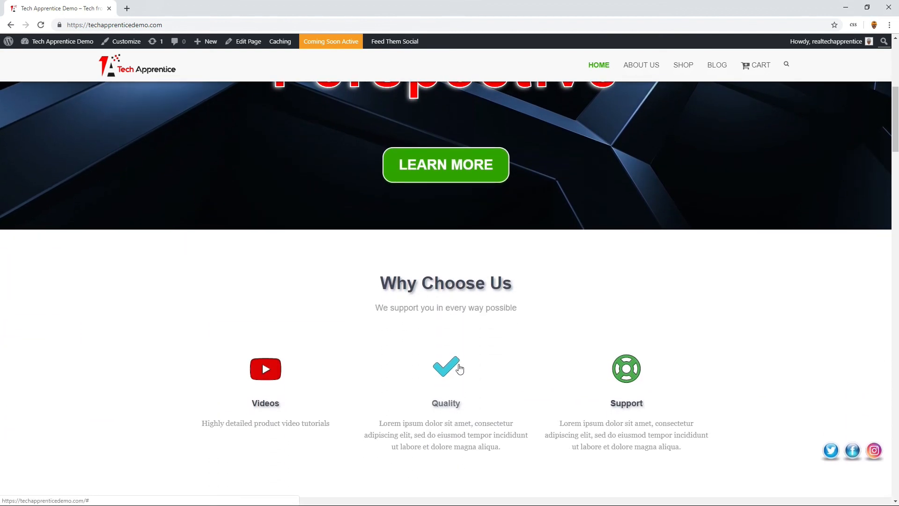
scroll(454, 292, down, 2)
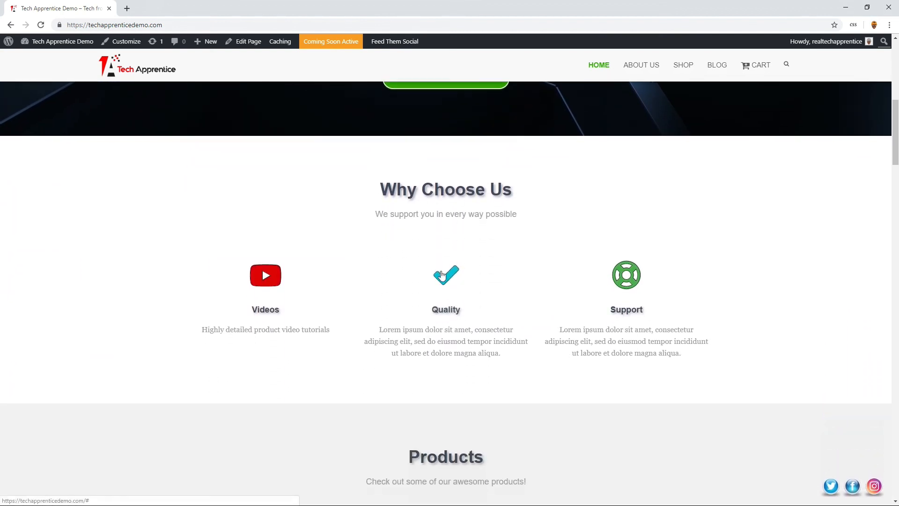
scroll(396, 237, down, 5)
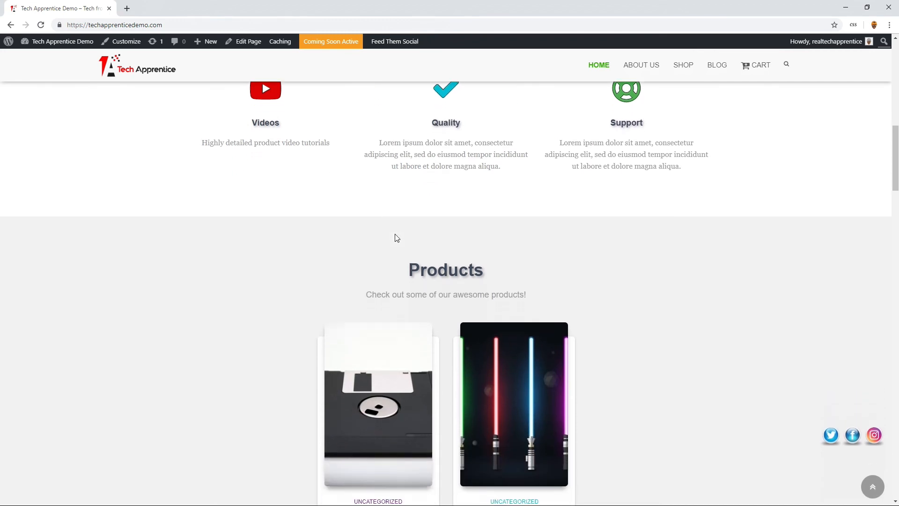
scroll(396, 237, down, 5)
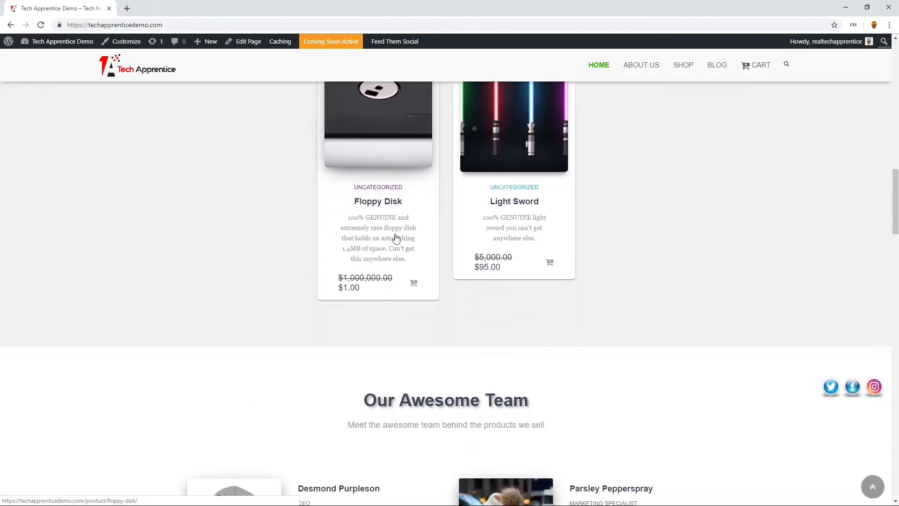
scroll(396, 234, down, 10)
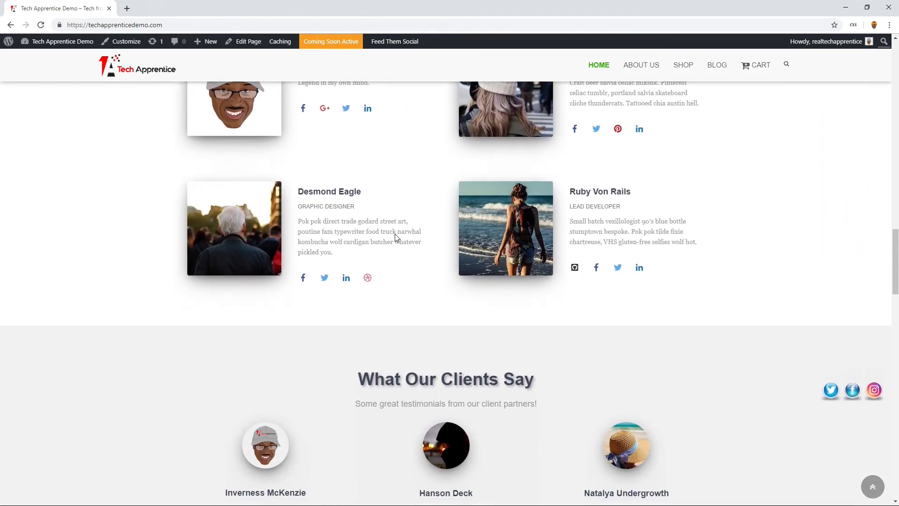
scroll(395, 234, down, 3)
scroll(395, 234, down, 4)
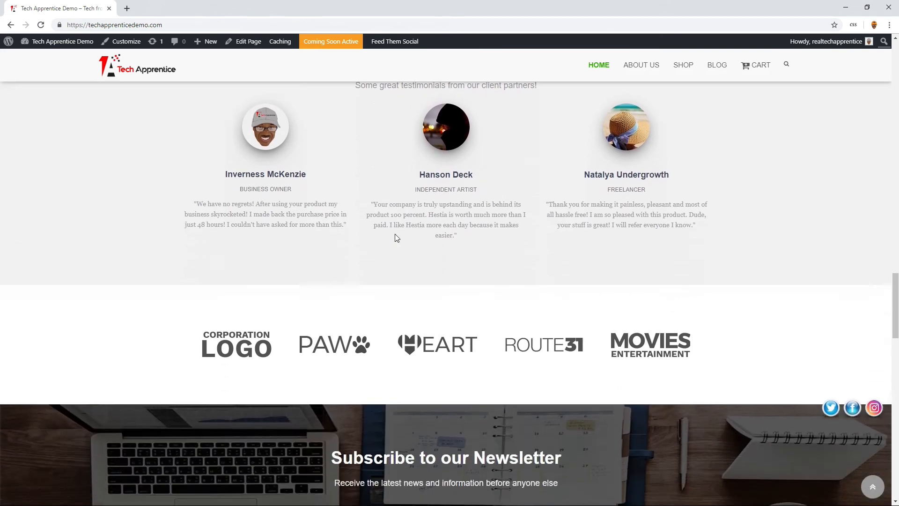
scroll(395, 234, down, 1)
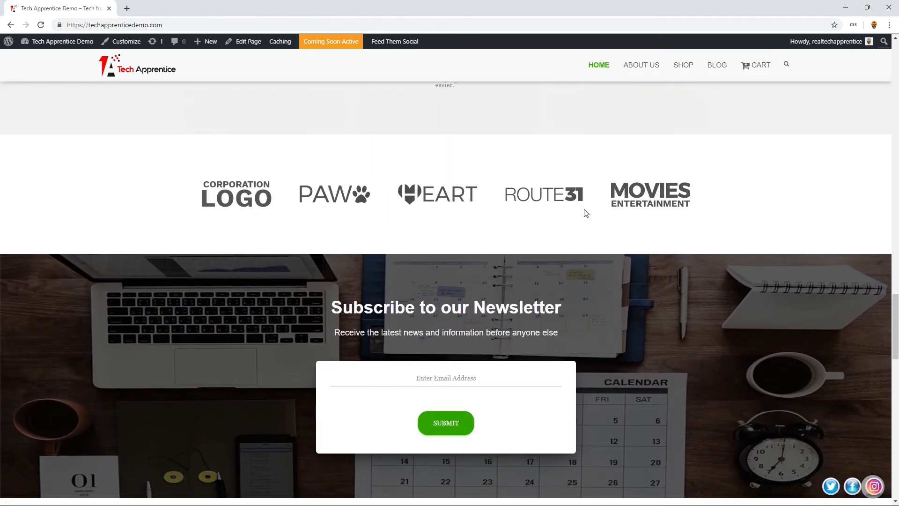
scroll(584, 209, down, 2)
scroll(583, 209, down, 1)
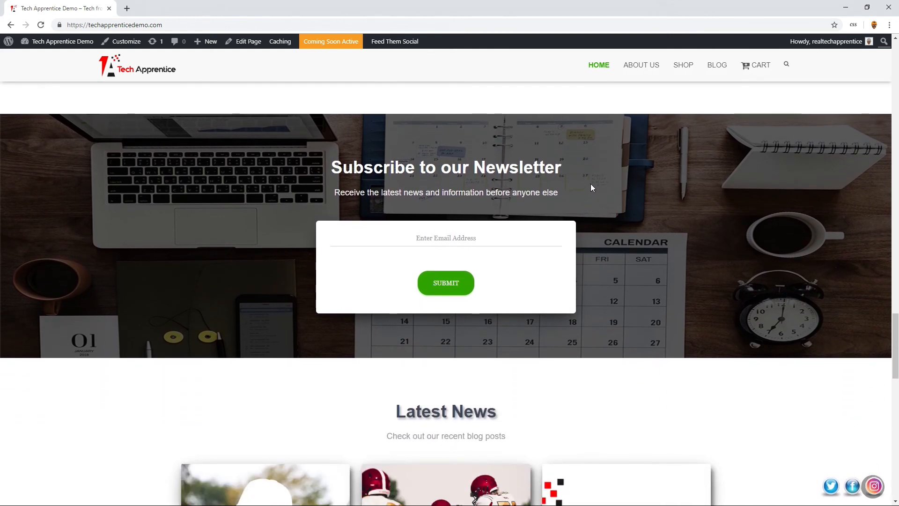
scroll(614, 185, down, 4)
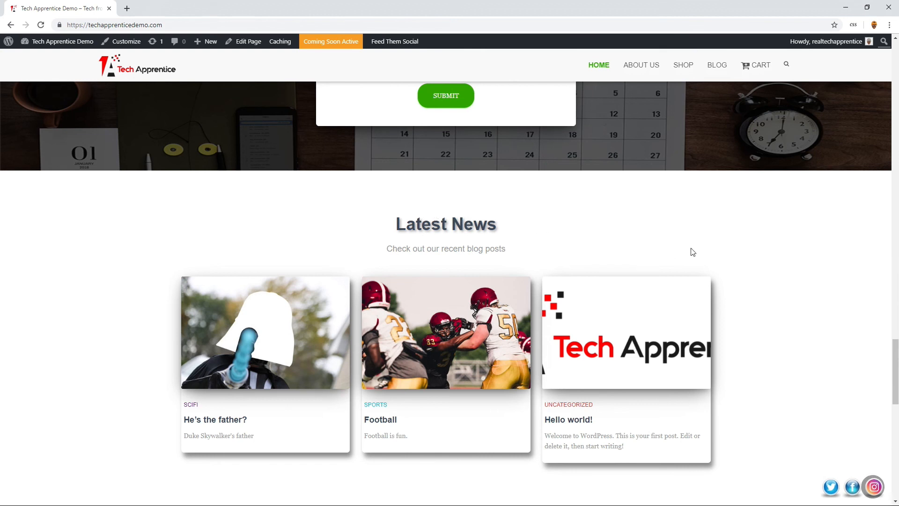
scroll(550, 207, down, 8)
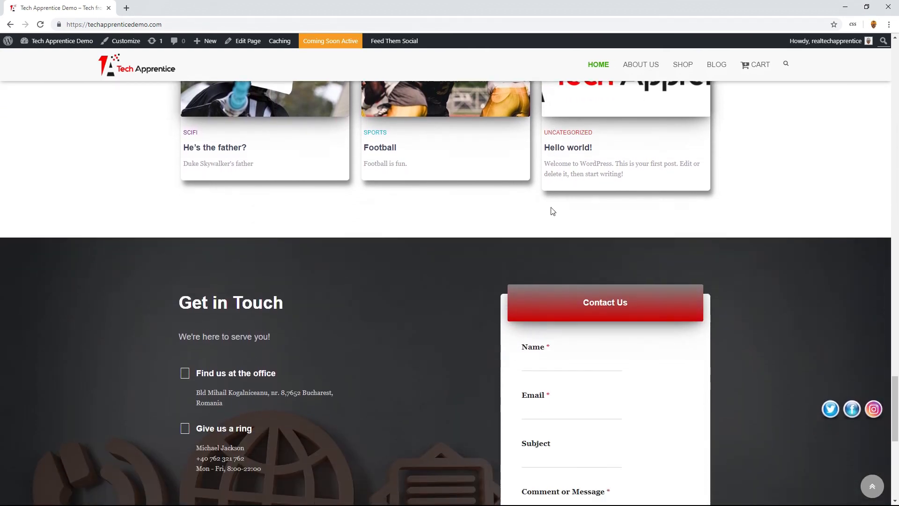
scroll(551, 207, down, 1)
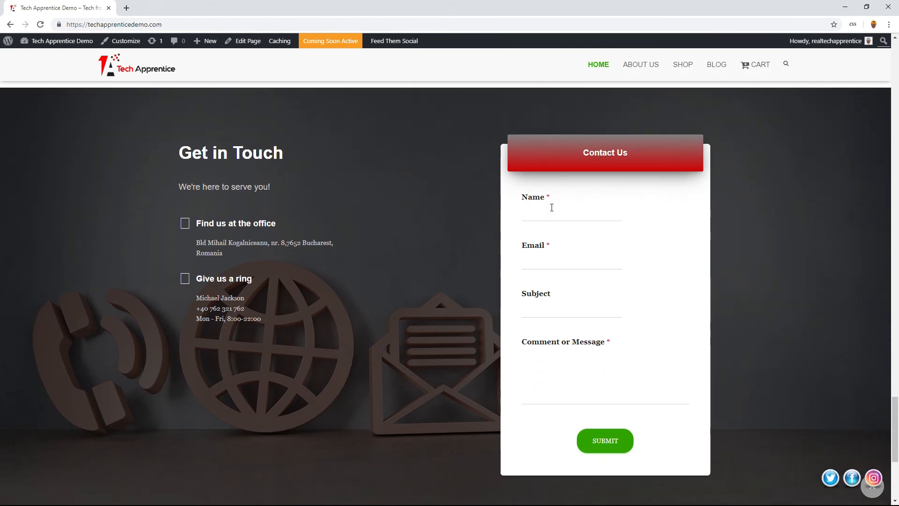
scroll(551, 207, down, 5)
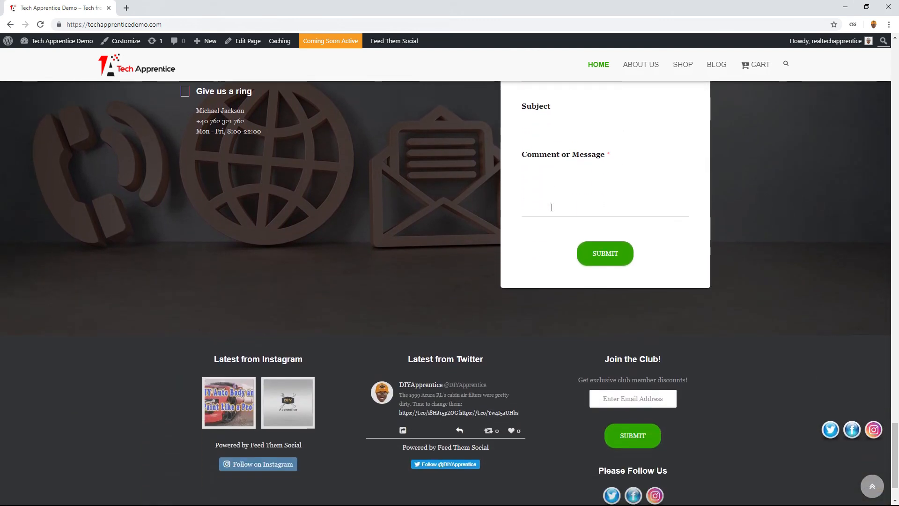
scroll(552, 207, down, 1)
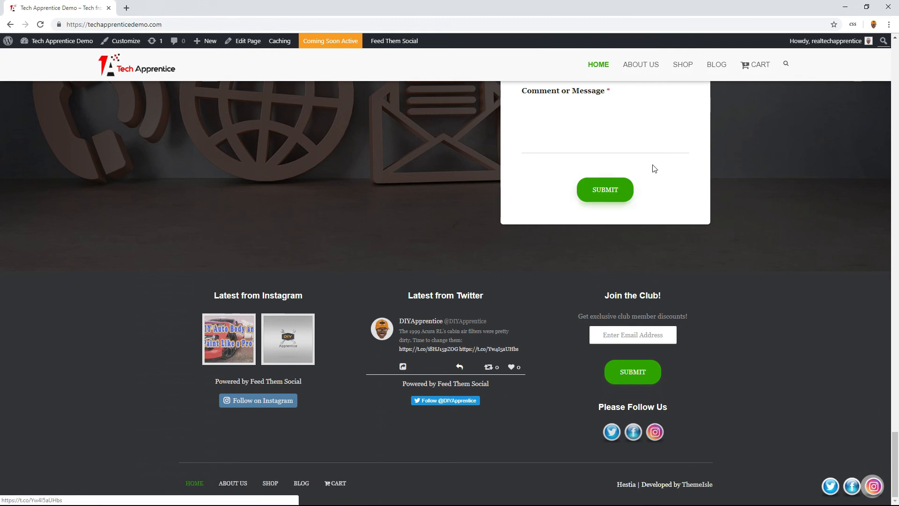
- Check the live About Us page down to its footer and open the Shop page
click(650, 71)
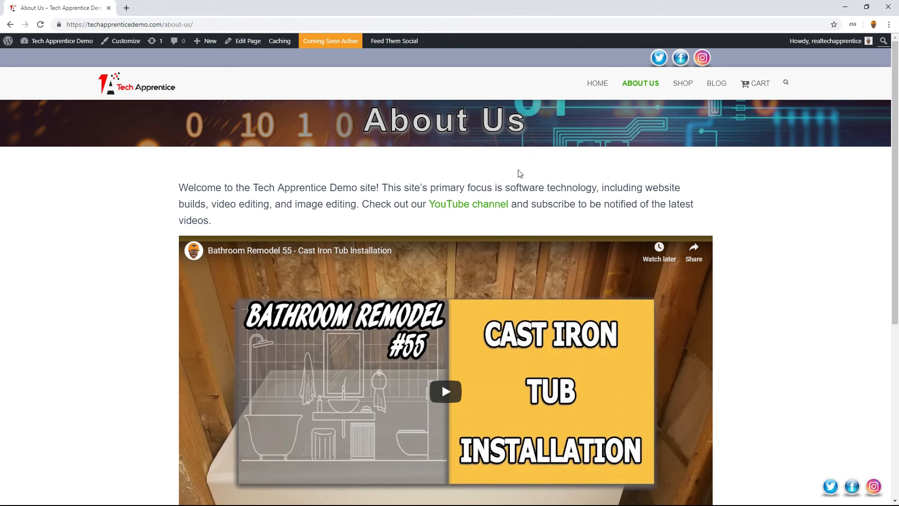
scroll(518, 172, down, 2)
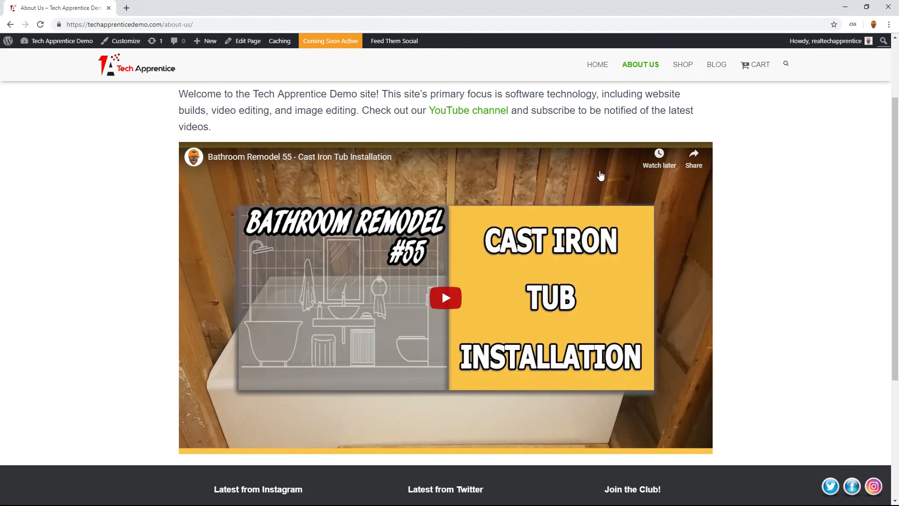
scroll(655, 98, down, 3)
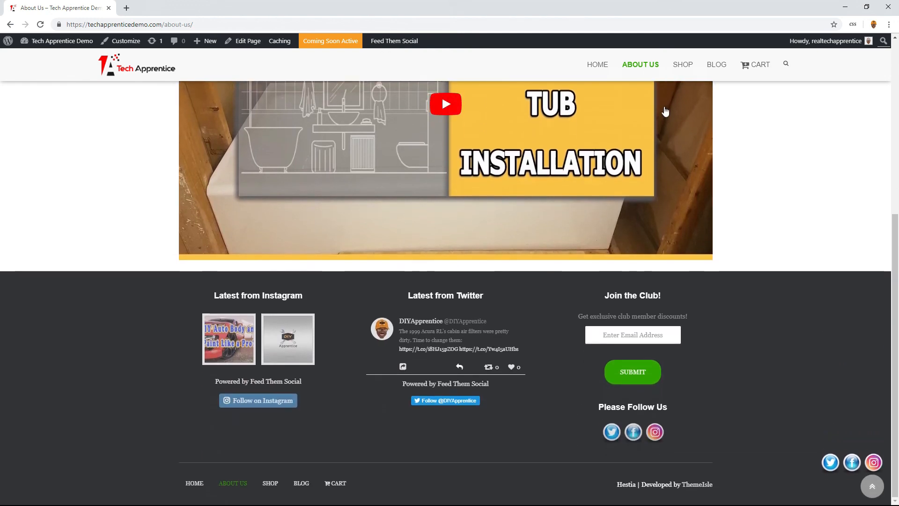
scroll(665, 106, up, 6)
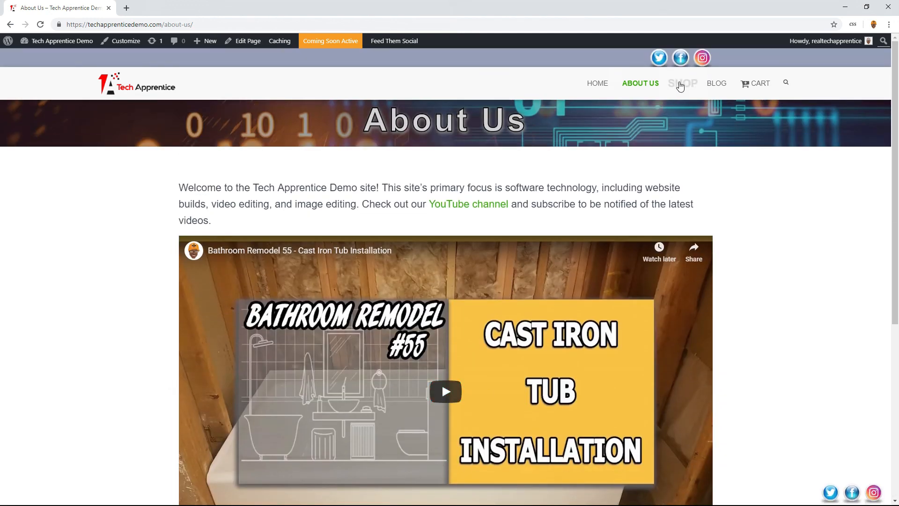
click(679, 85)
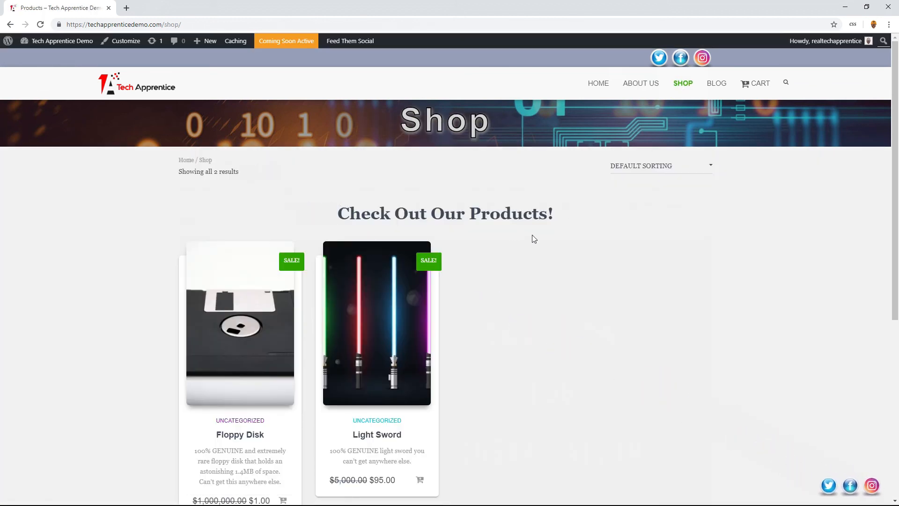
- Check the products on the live Shop page, then open the Blog page and look over its first page of posts
scroll(462, 248, down, 1)
scroll(466, 230, up, 1)
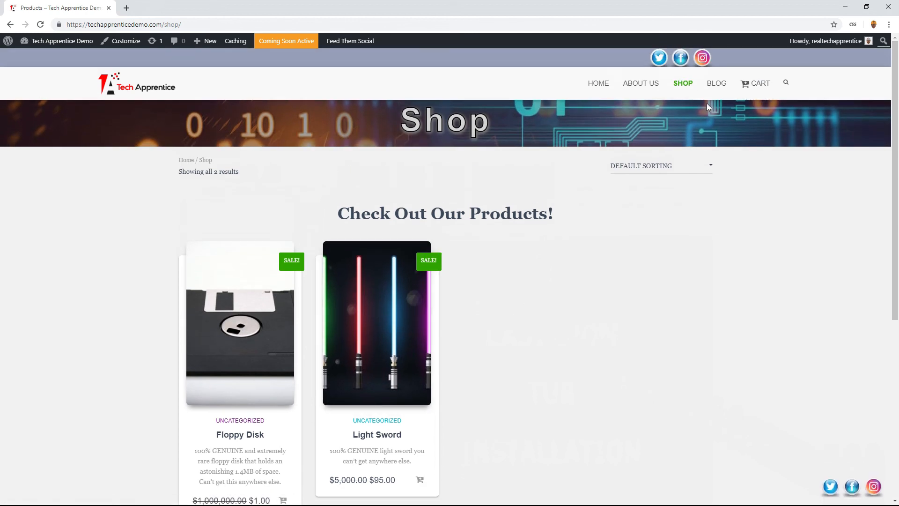
click(716, 89)
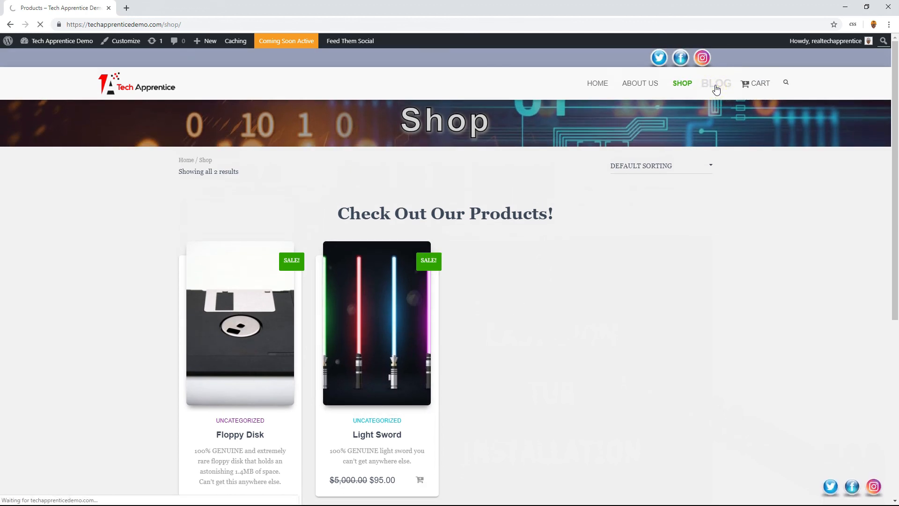
scroll(532, 265, down, 2)
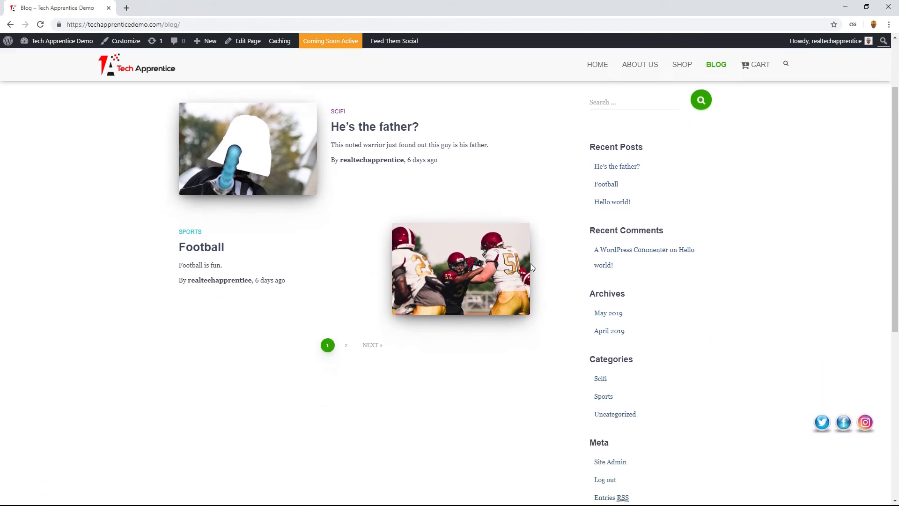
scroll(532, 265, up, 2)
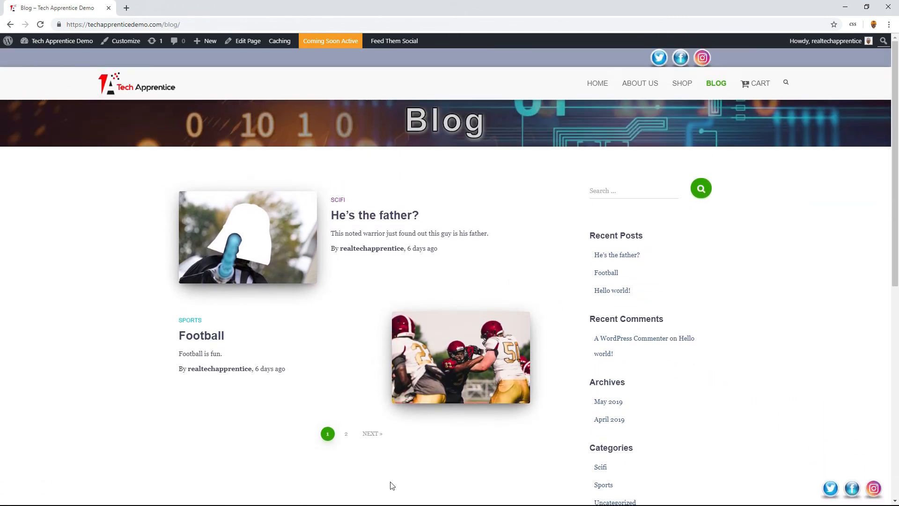
- View the second page of blog posts and its sidebar widgets, and open the Cart page
click(347, 436)
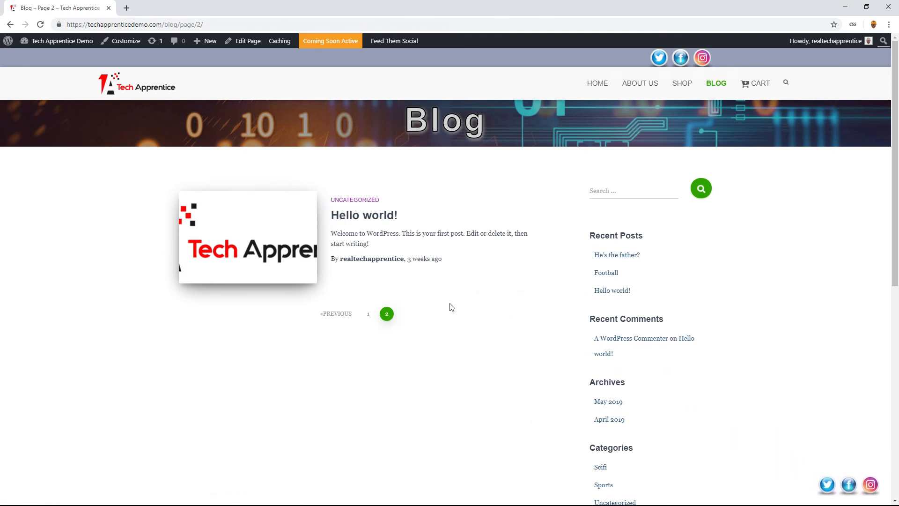
scroll(684, 215, down, 4)
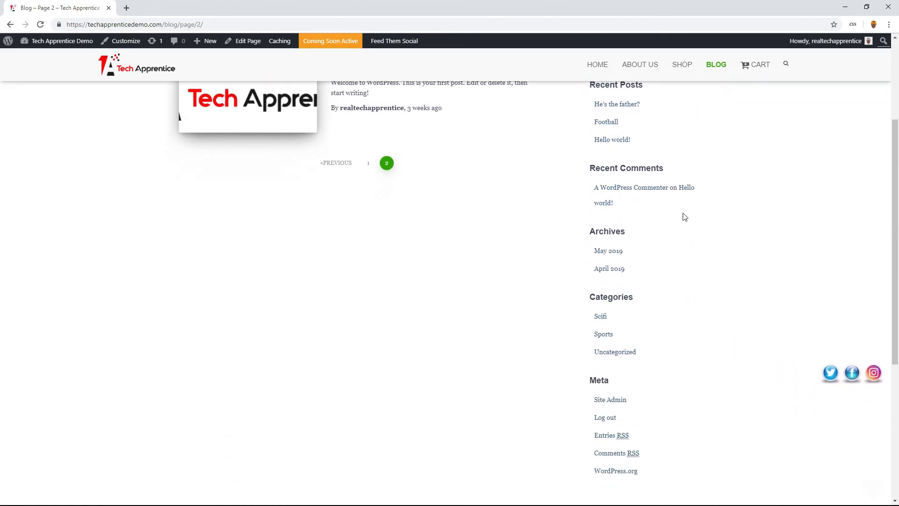
scroll(683, 215, up, 4)
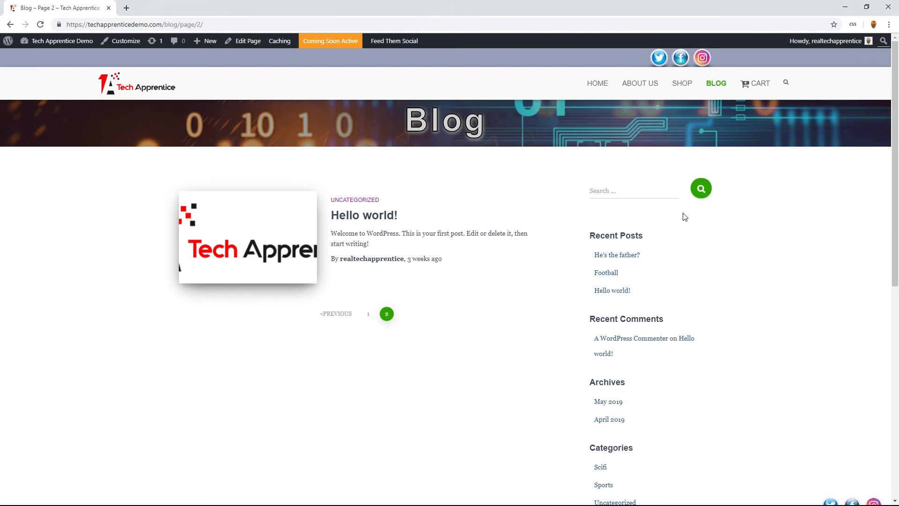
scroll(685, 217, down, 3)
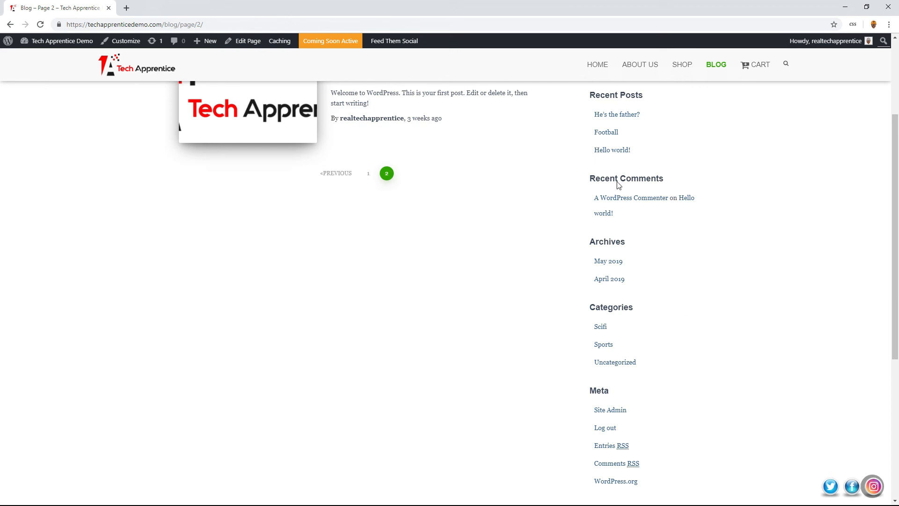
click(750, 74)
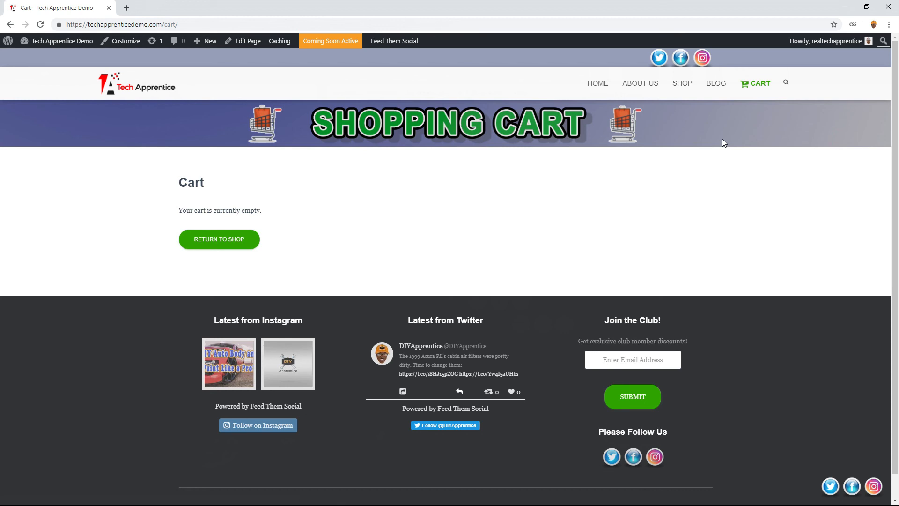
- Return to the Shop page and add one Light Sword and one Floppy Disk to the cart
click(683, 89)
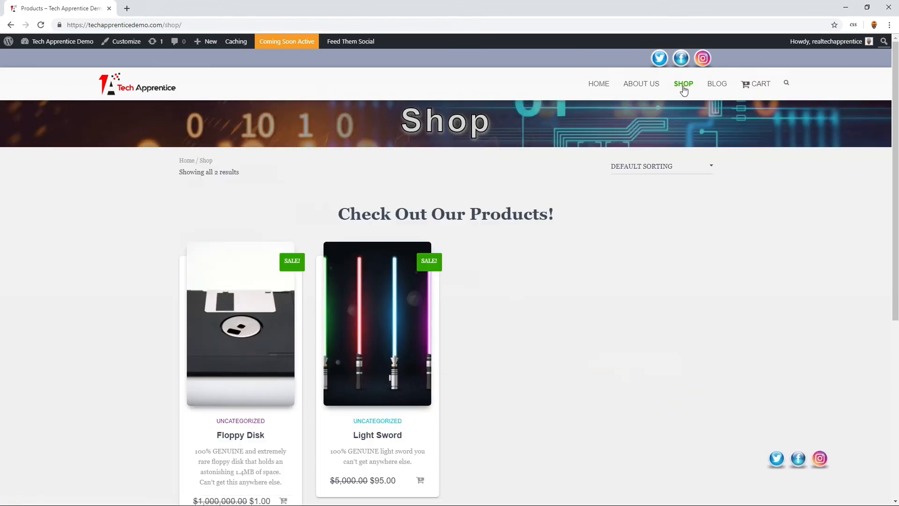
scroll(422, 365, down, 2)
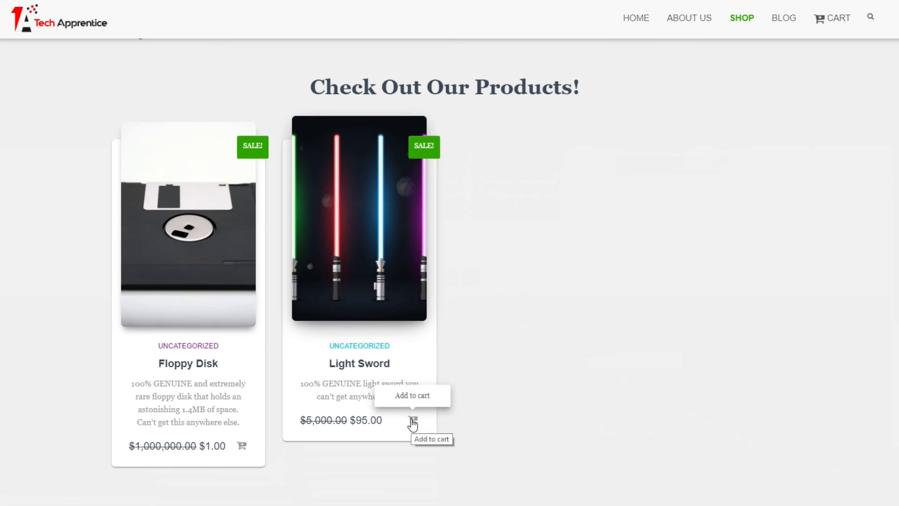
click(413, 419)
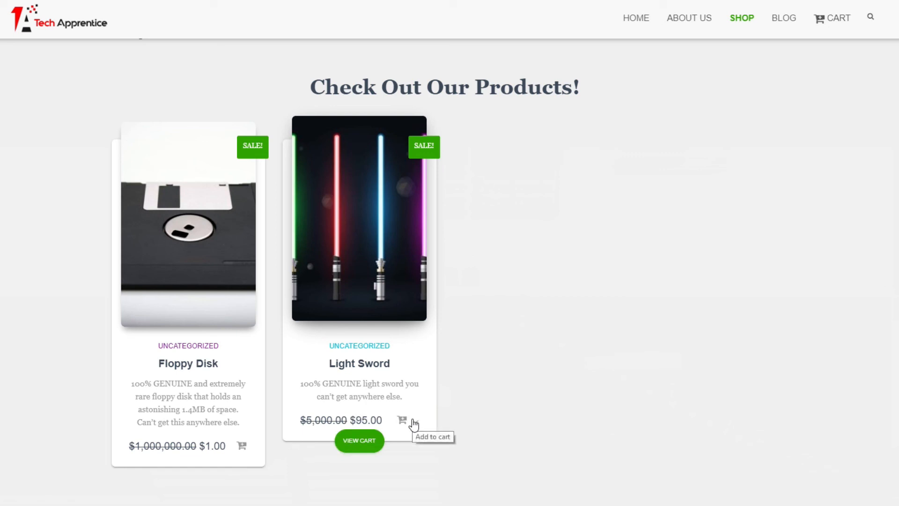
click(241, 445)
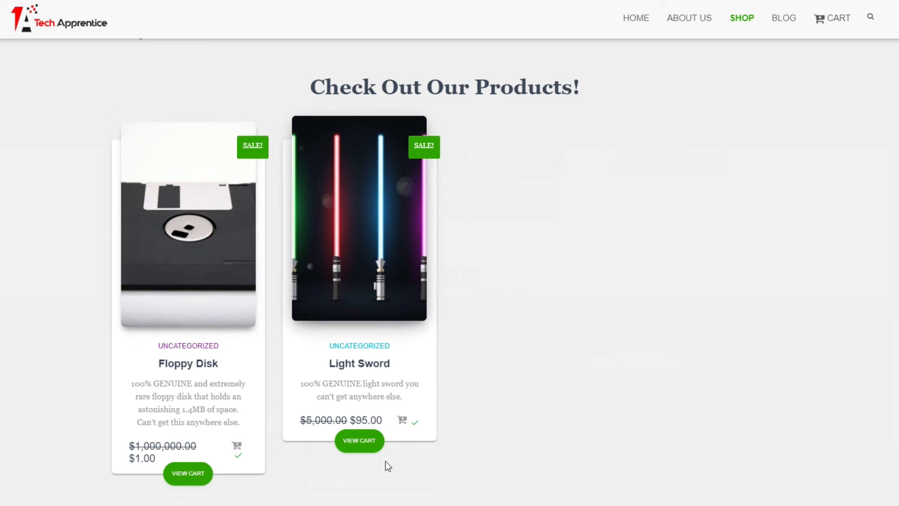
- View the cart, set the Floppy Disk quantity to 2 and update the cart
click(362, 445)
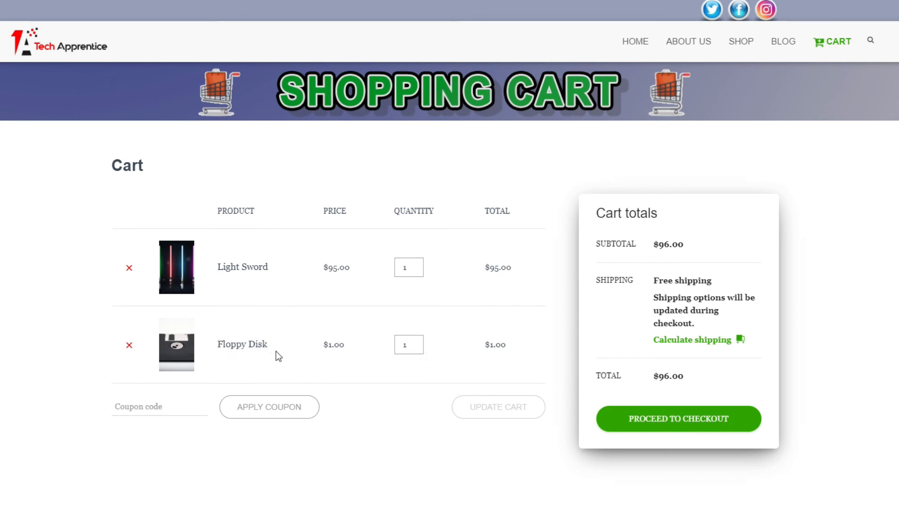
click(419, 342)
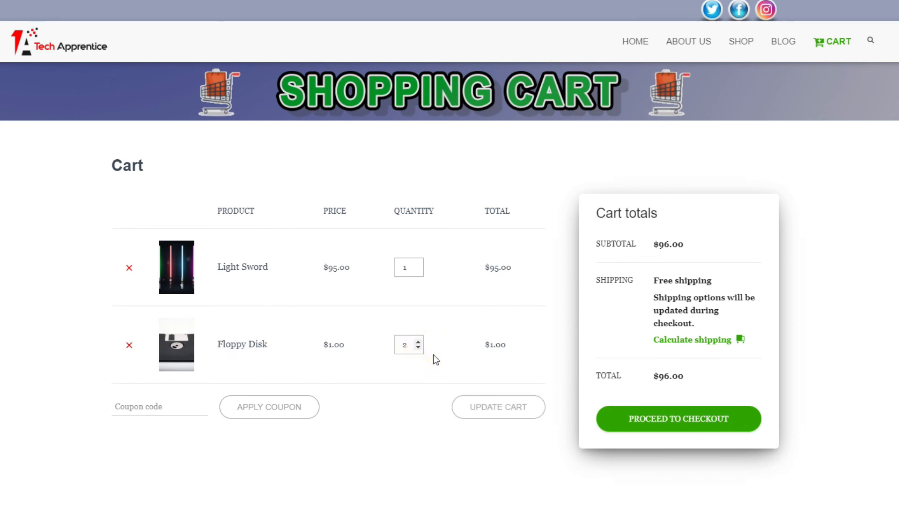
click(481, 406)
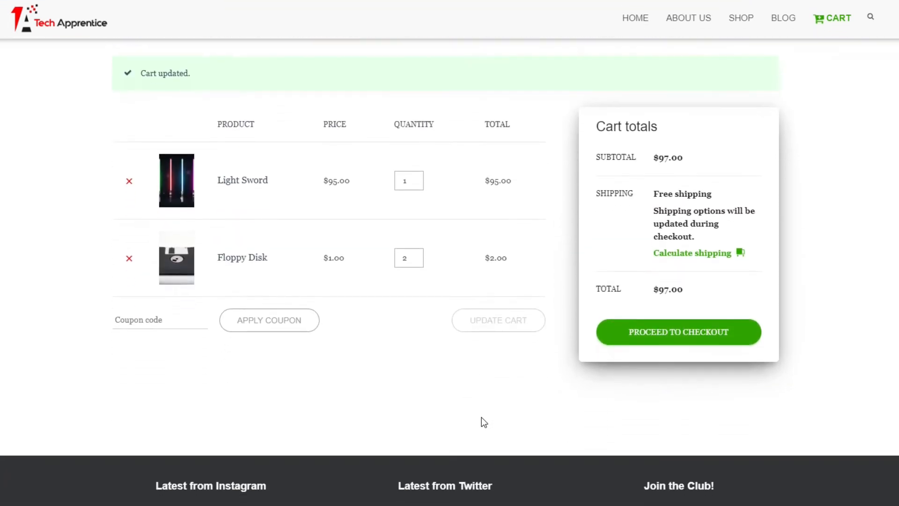
scroll(416, 192, up, 3)
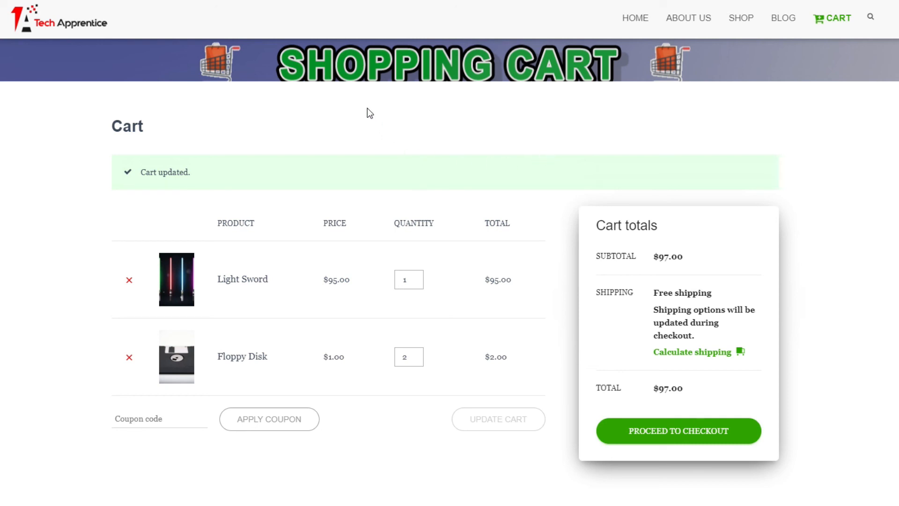
scroll(367, 108, up, 1)
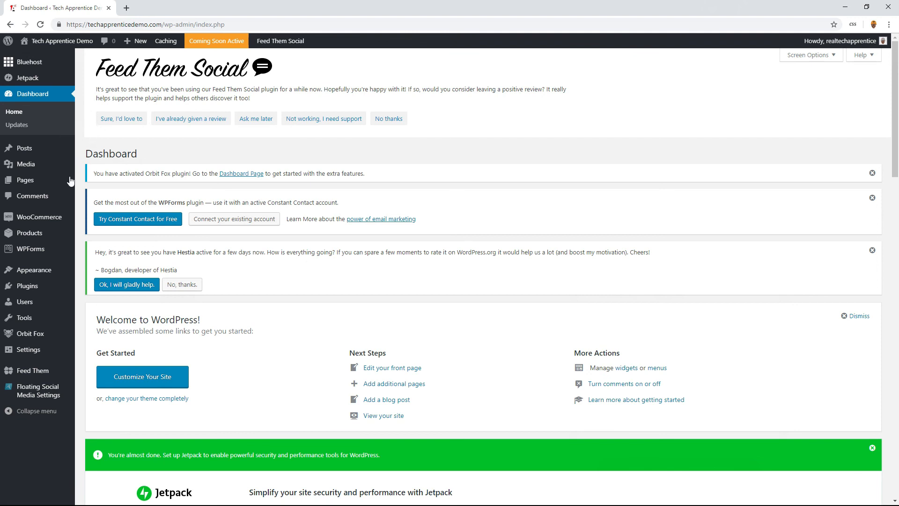
- List all of the site's pages in the WordPress dashboard and open the Privacy Policy draft for editing
mouse_move(33, 186)
click(89, 187)
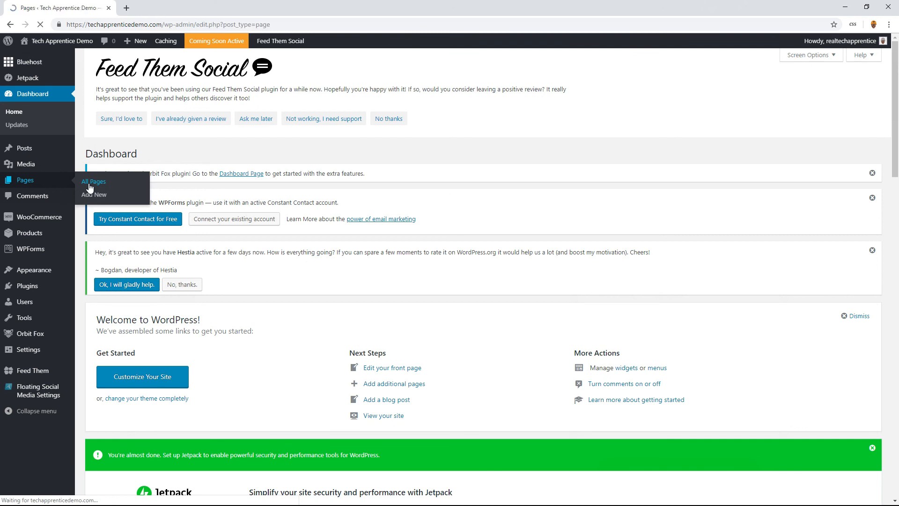
scroll(185, 281, down, 4)
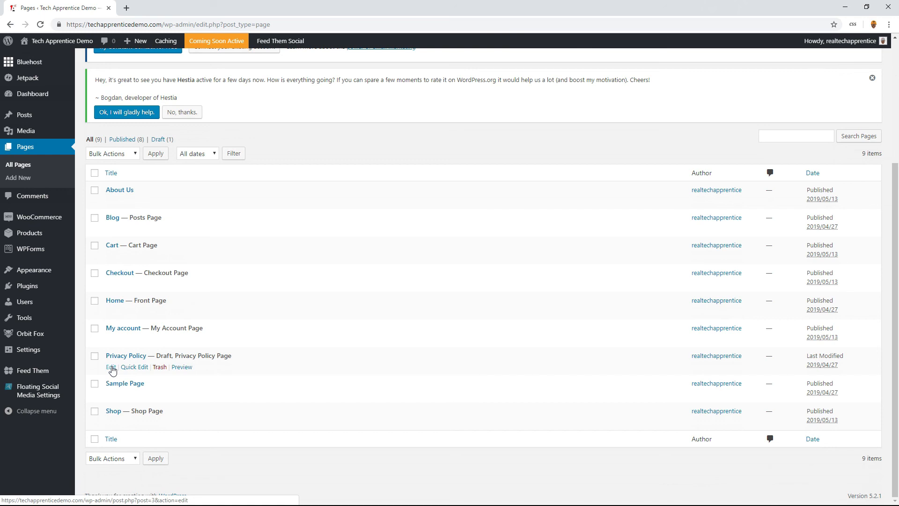
click(111, 368)
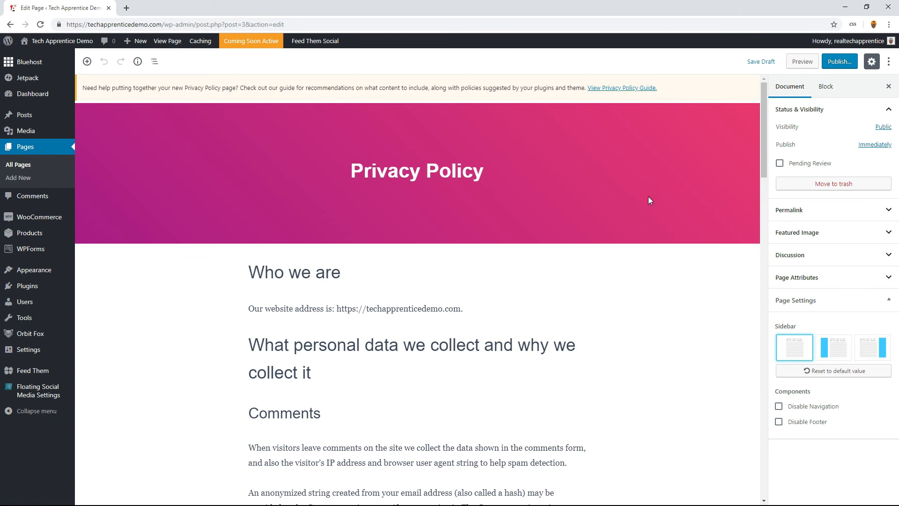
- Open the Privacy Policy Guide and read through its introduction and the suggested WordPress policy text
click(621, 89)
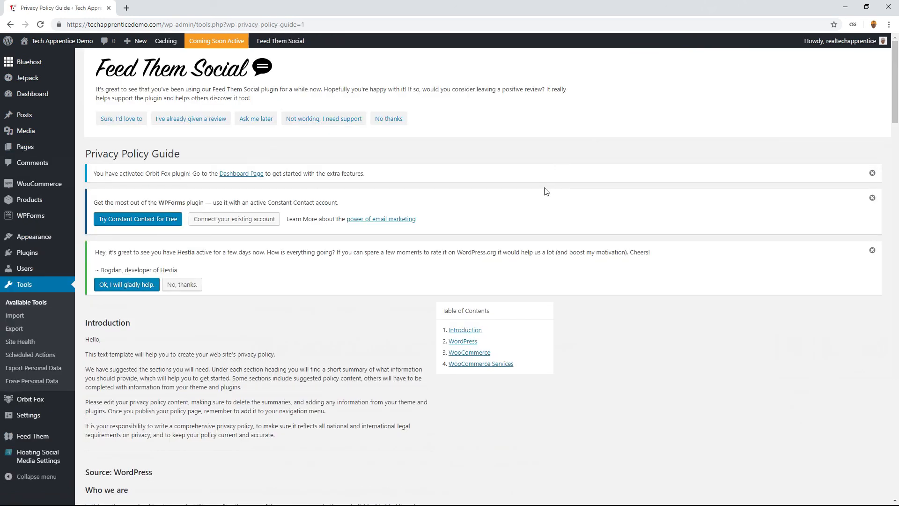
scroll(545, 191, down, 3)
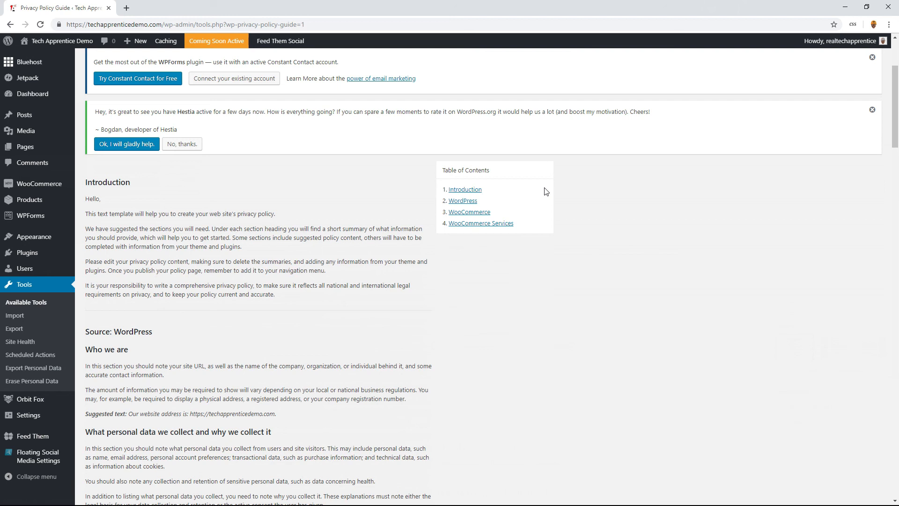
scroll(546, 191, down, 2)
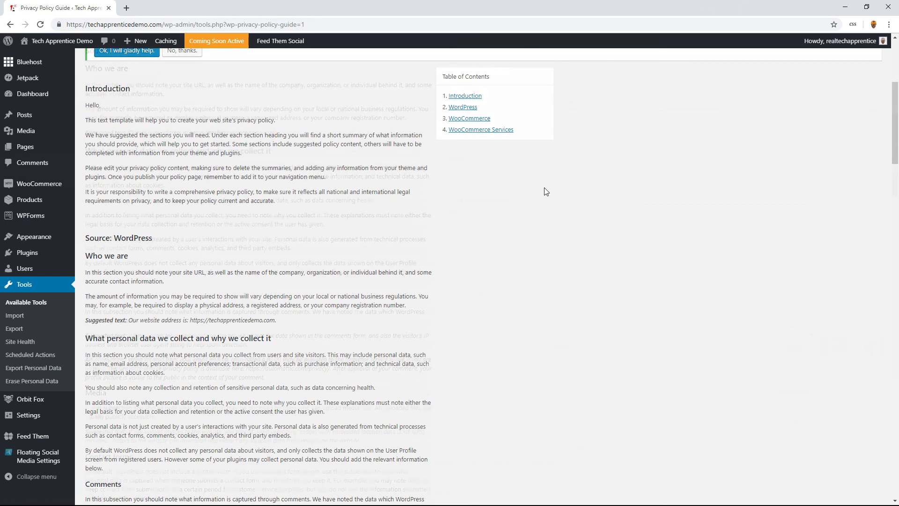
scroll(546, 191, down, 4)
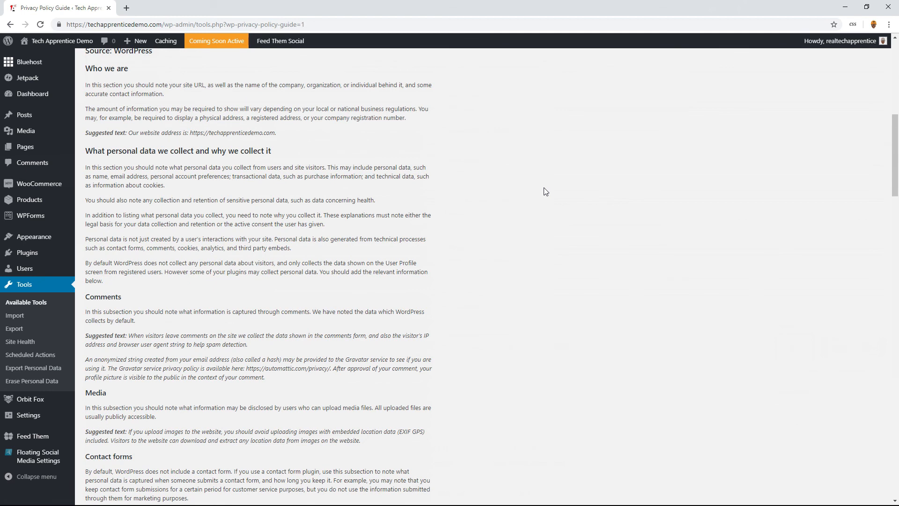
scroll(544, 189, down, 2)
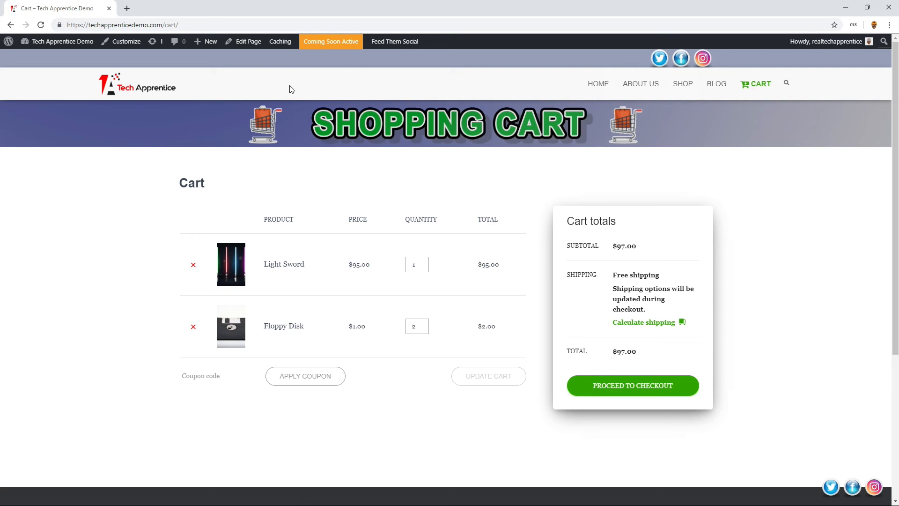
- Go from the live cart page to the dashboard, open the page for adding plugins and search for "wordfence"
mouse_move(60, 46)
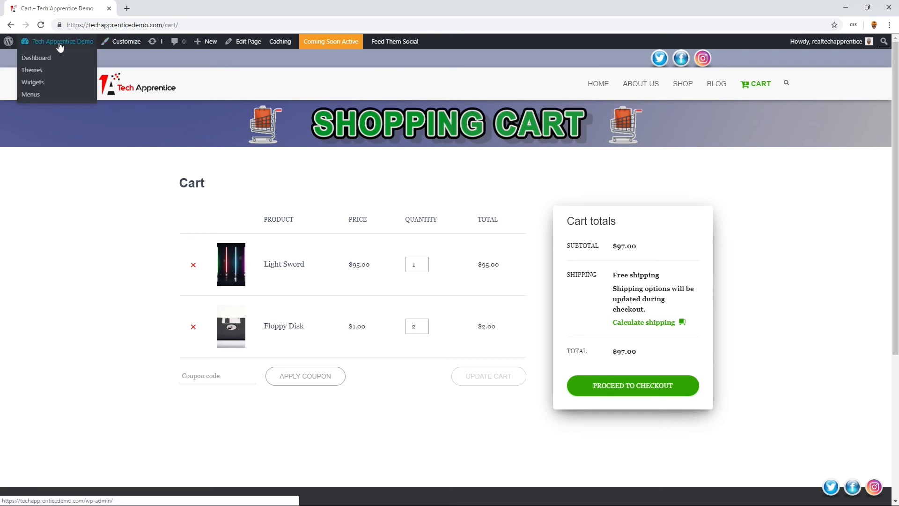
click(24, 60)
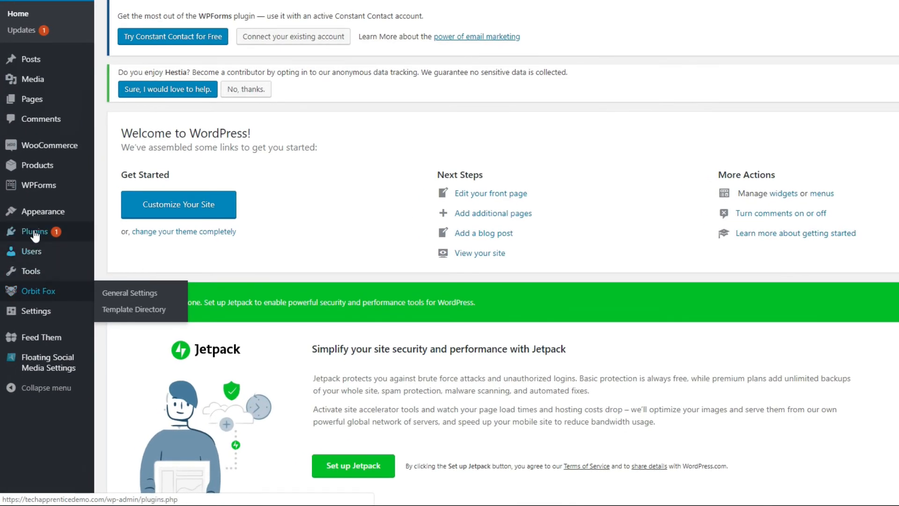
mouse_move(32, 245)
click(124, 250)
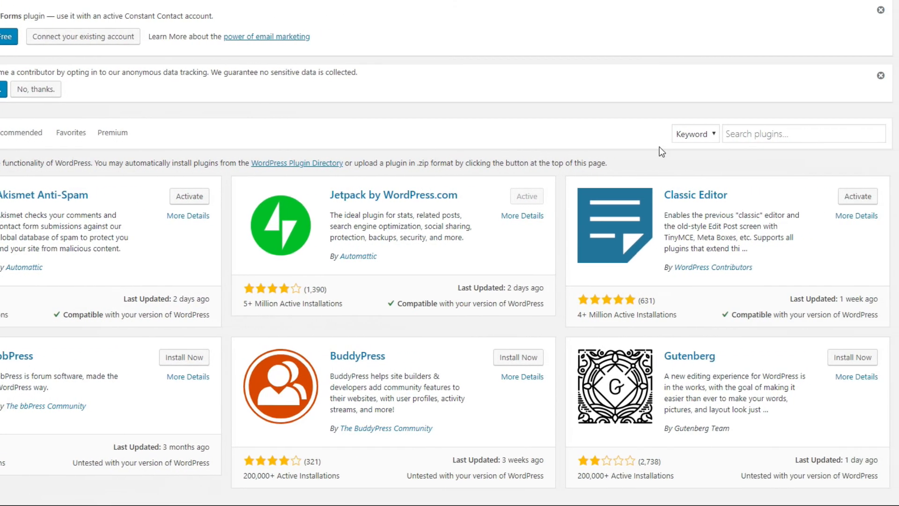
click(739, 135)
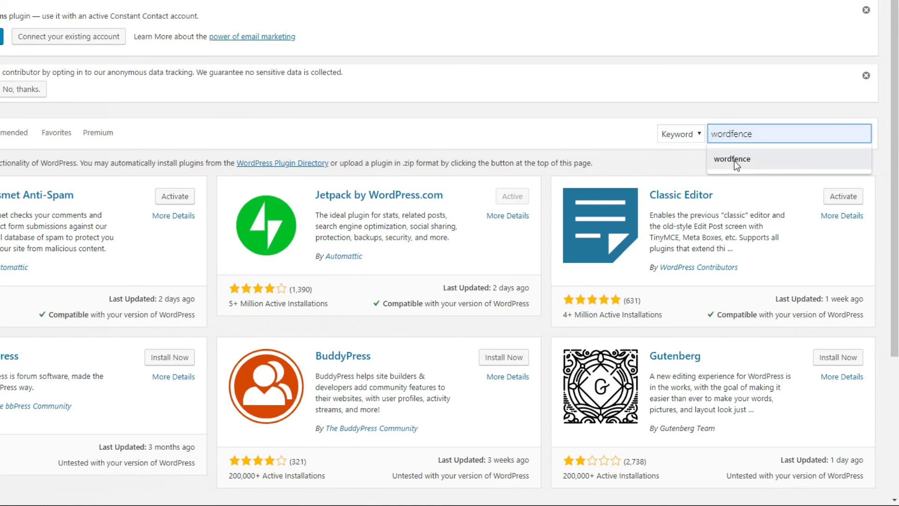
click(733, 160)
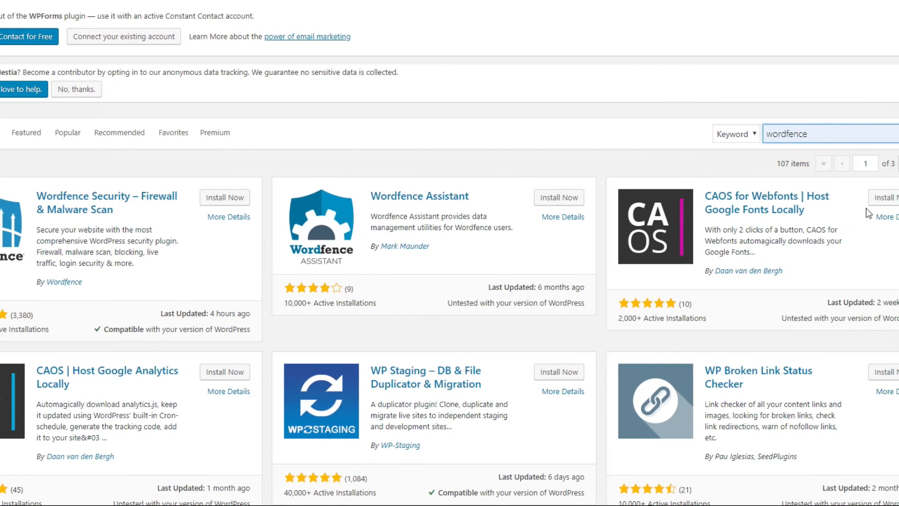
- Replace the plugin search term with "yoast seo"
drag(860, 133, 828, 132)
drag(730, 132, 696, 138)
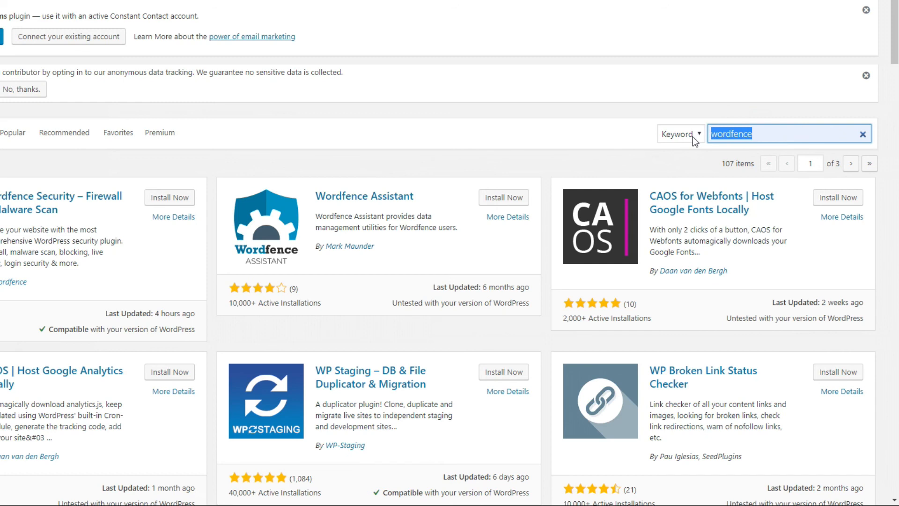
text(yoast se)
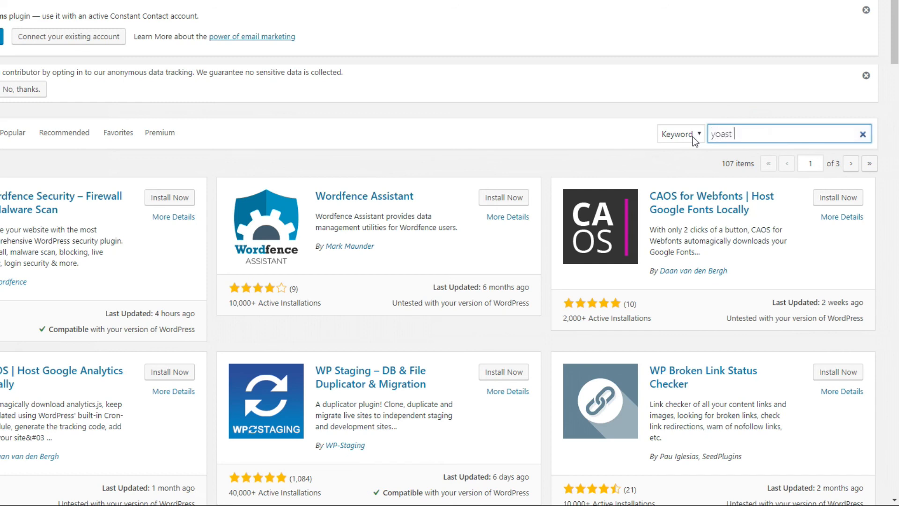
text(o)
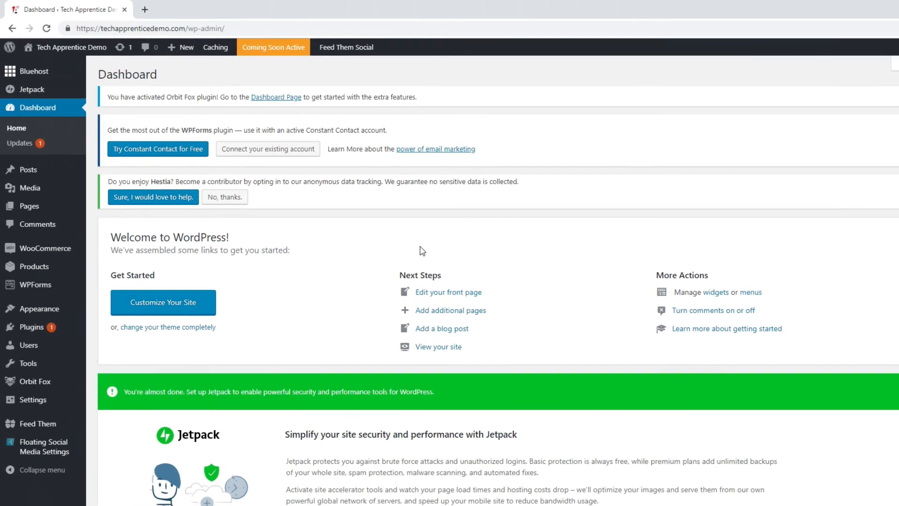
- Go back to the Bluehost hosting portal from the WordPress dashboard
mouse_move(41, 74)
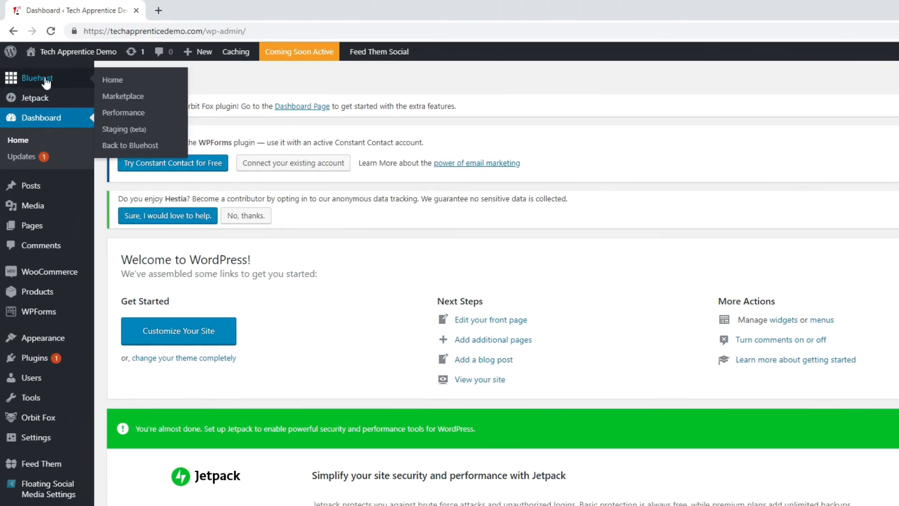
click(136, 150)
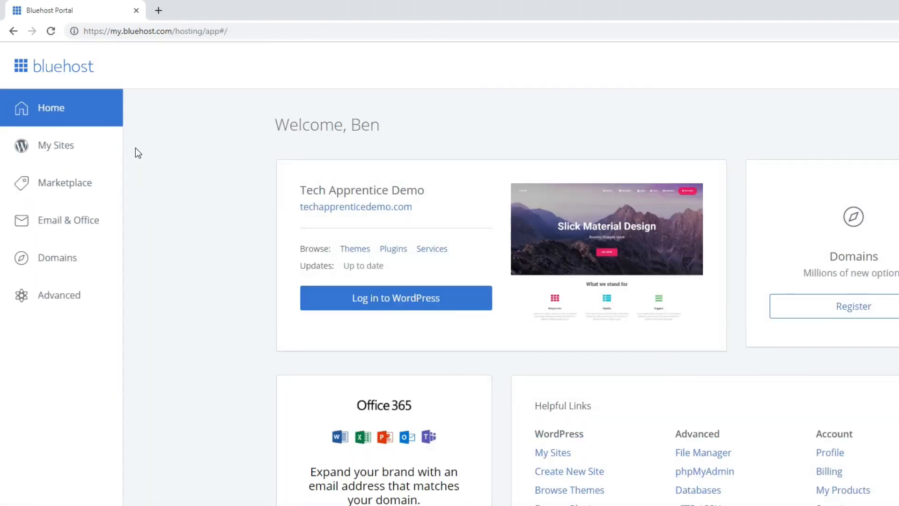
- Open the management settings of the Tech Apprentice Demo site and turn off its Coming Soon page
click(64, 151)
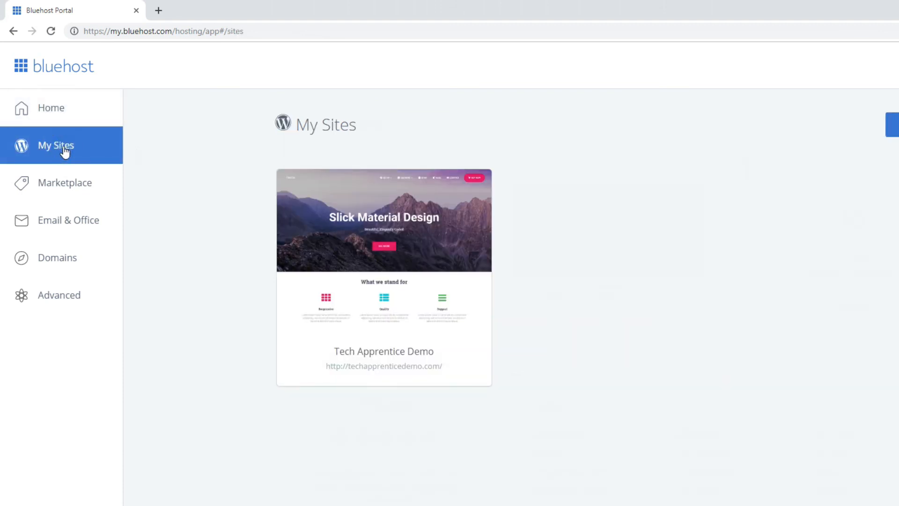
mouse_move(431, 243)
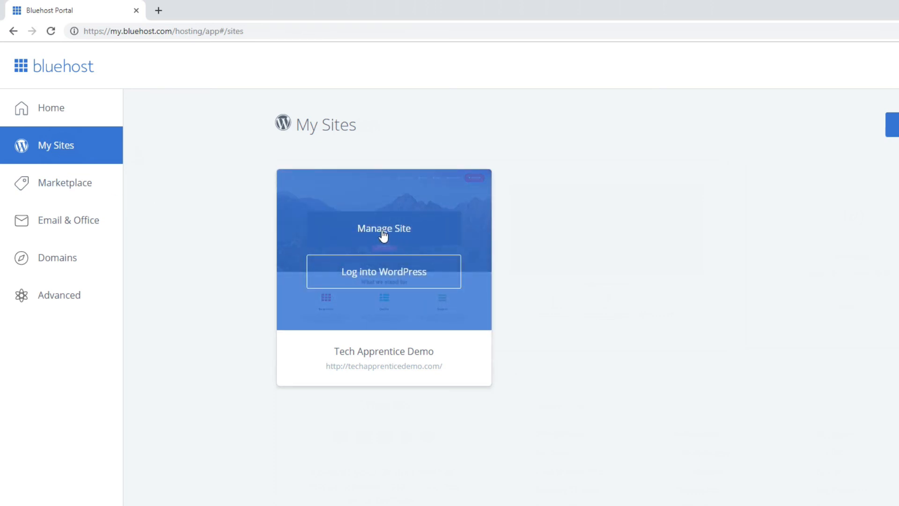
click(382, 231)
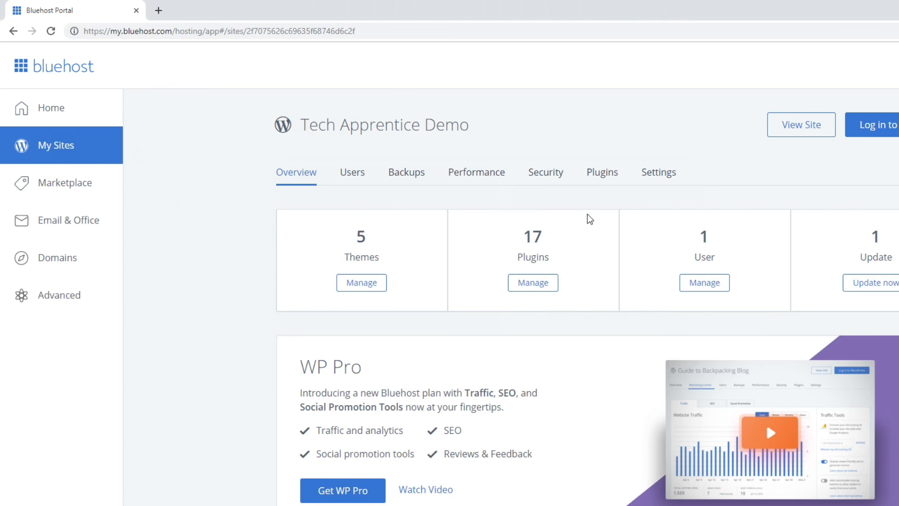
click(659, 176)
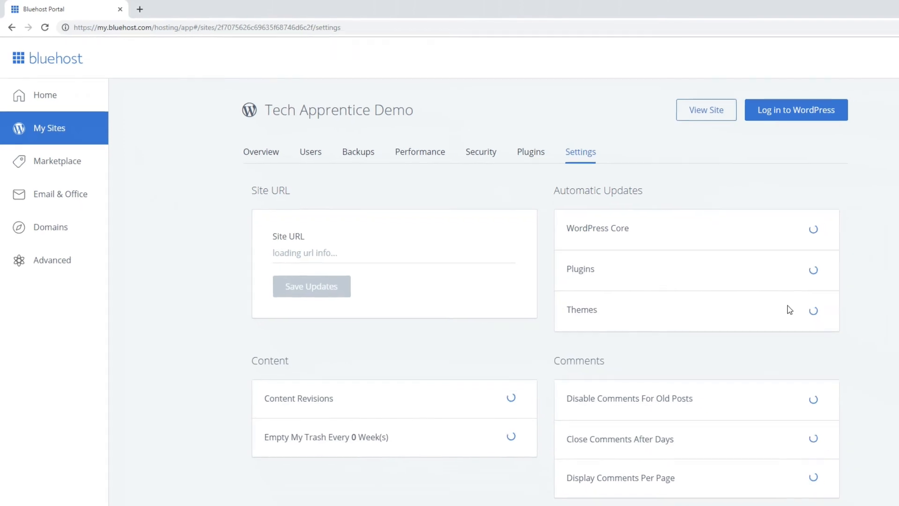
scroll(843, 327, down, 2)
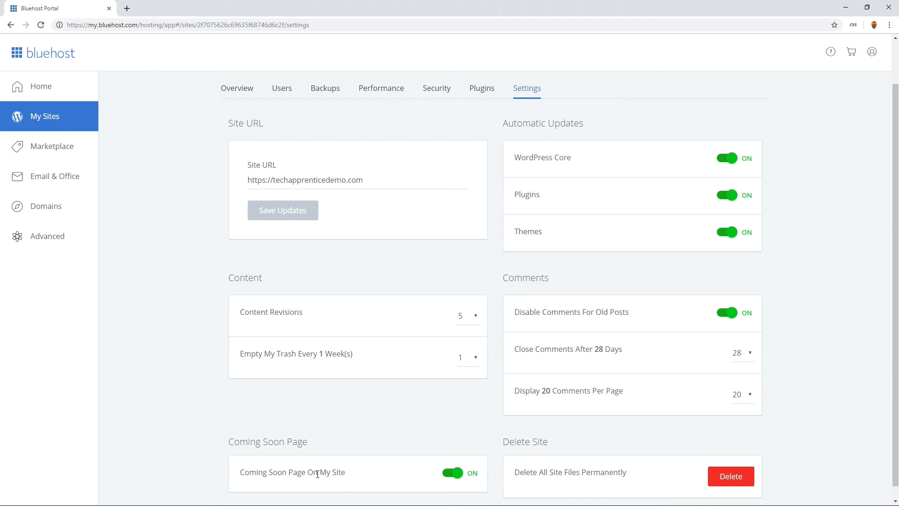
click(456, 474)
scroll(596, 426, up, 1)
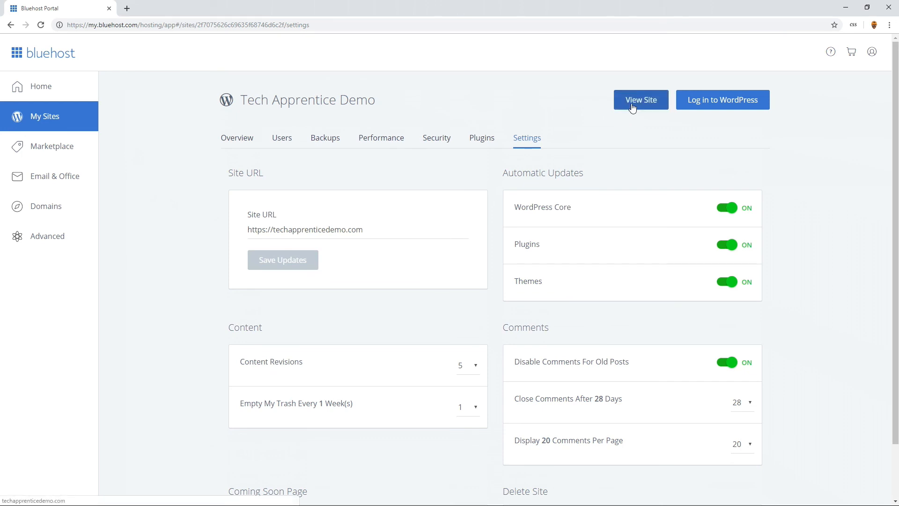
- View the live Tech Apprentice Demo site and log out of WordPress there
click(632, 105)
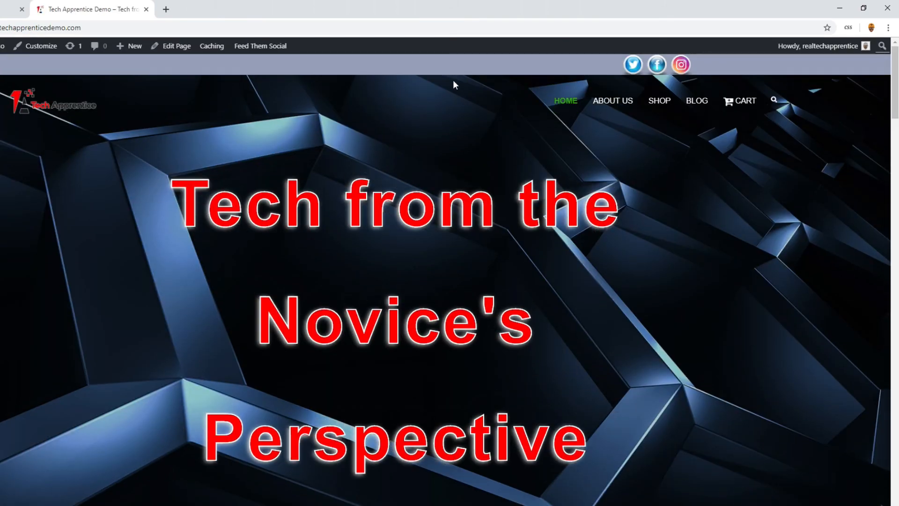
mouse_move(843, 47)
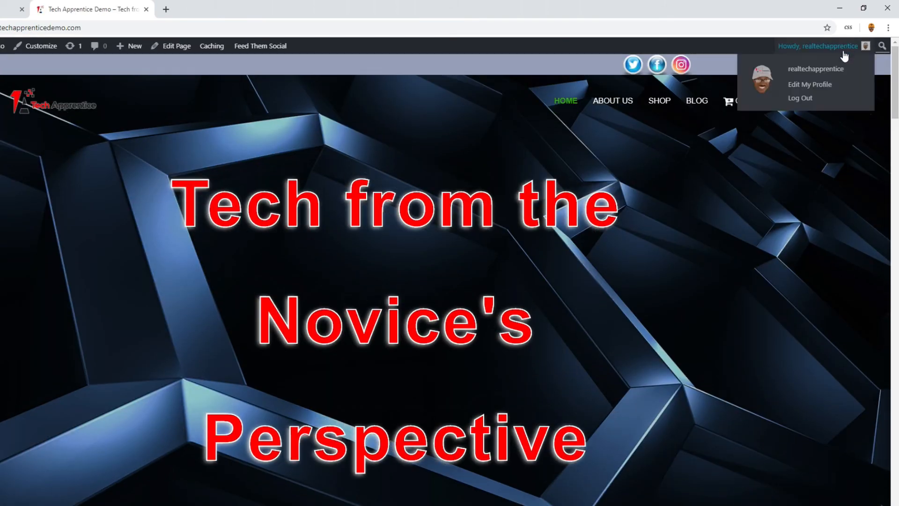
click(799, 99)
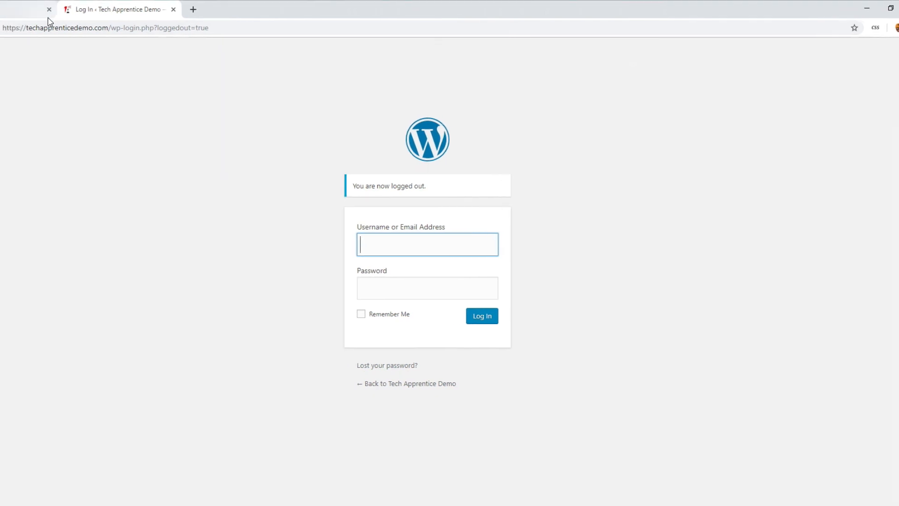
click(41, 28)
click(9, 27)
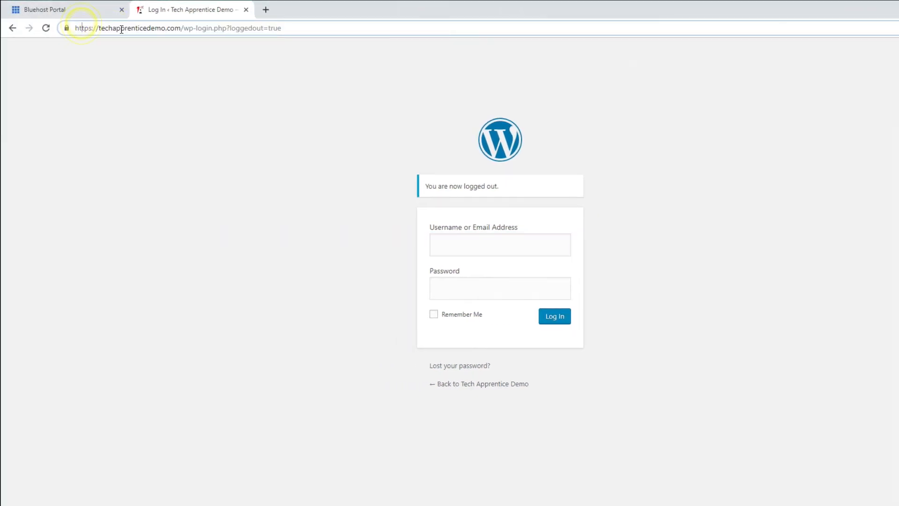
drag(181, 28, 70, 27)
right_click(107, 32)
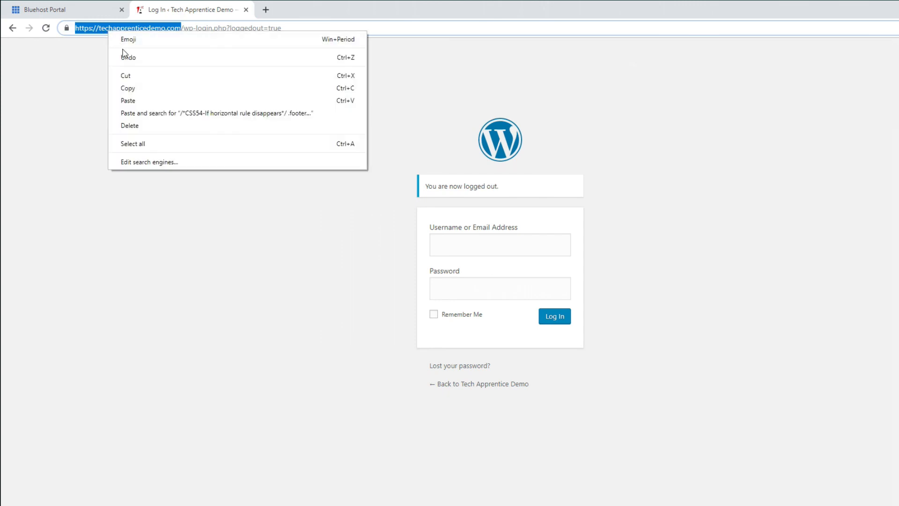
click(127, 90)
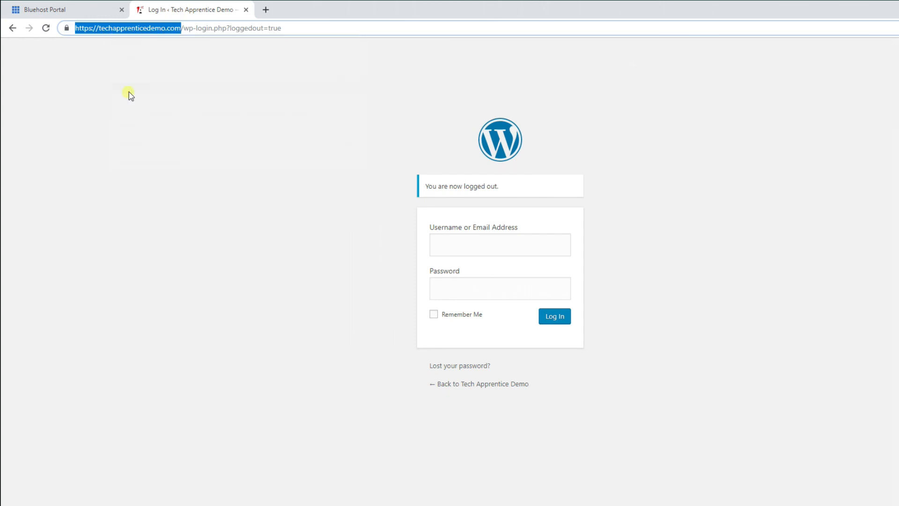
- Close the Bluehost portal and replace the login page's URL with the copied base address to load the site's home page
click(121, 9)
triple_click(294, 29)
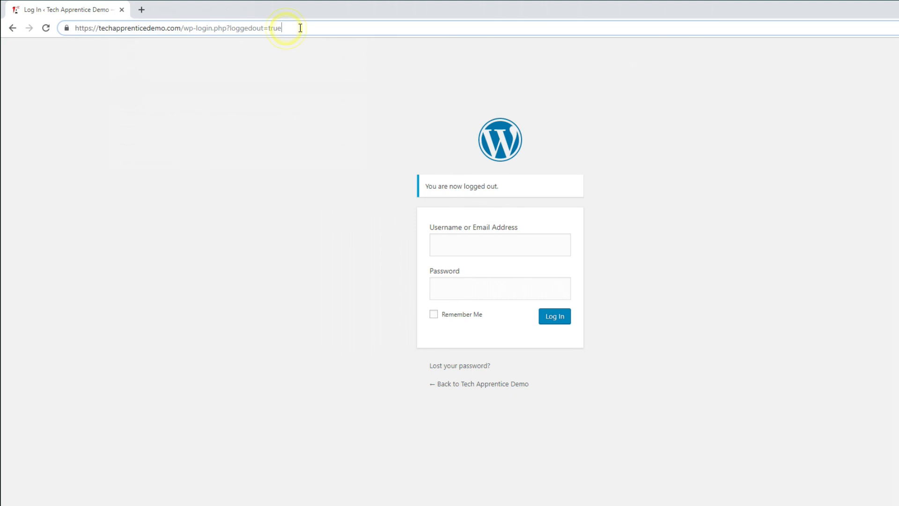
right_click(107, 32)
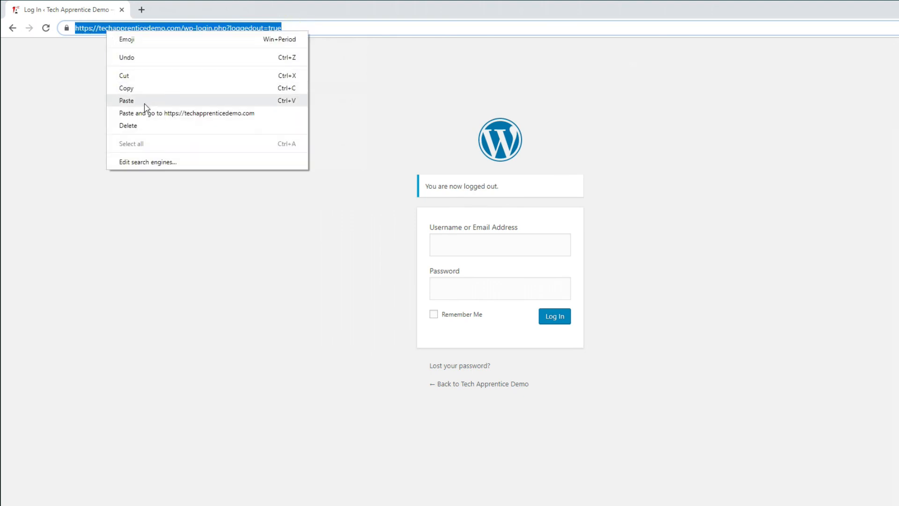
click(145, 100)
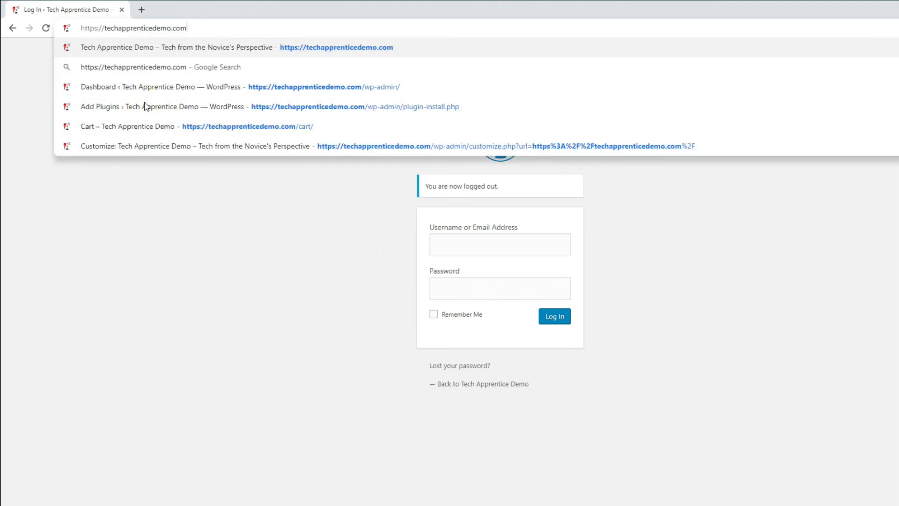
key(Return)
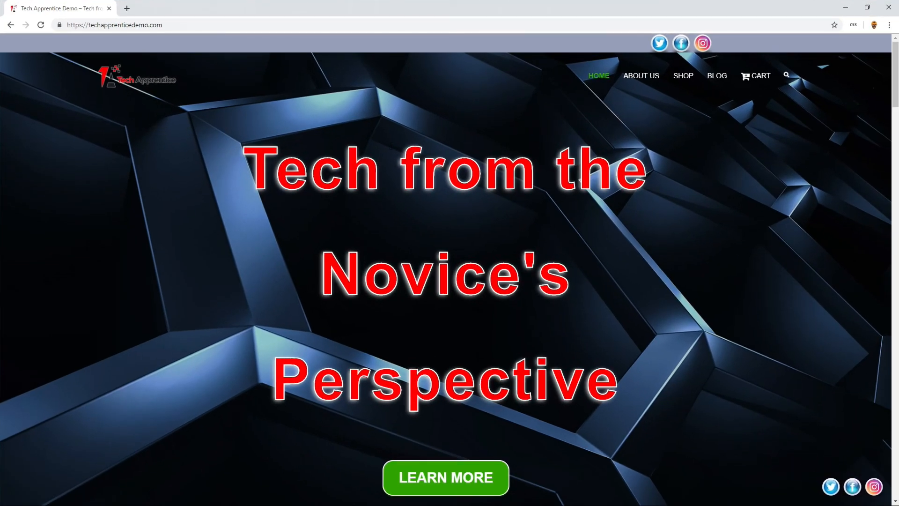
- Look through the home page sections as a logged-out visitor, from Why Choose Us to Our Awesome Team
scroll(583, 234, down, 15)
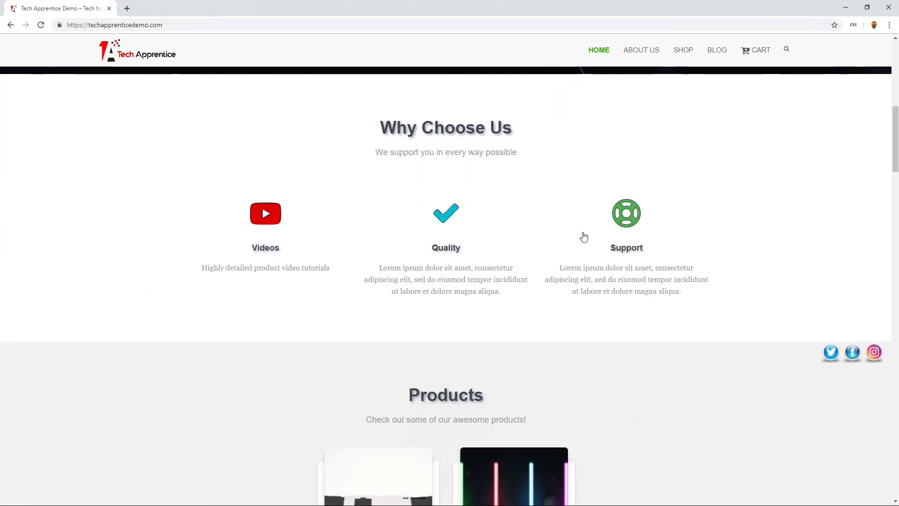
scroll(583, 238, down, 10)
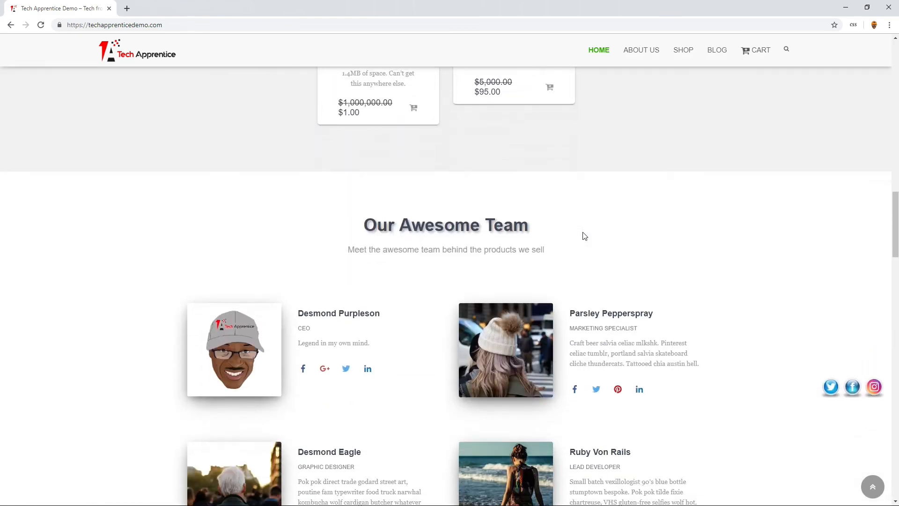